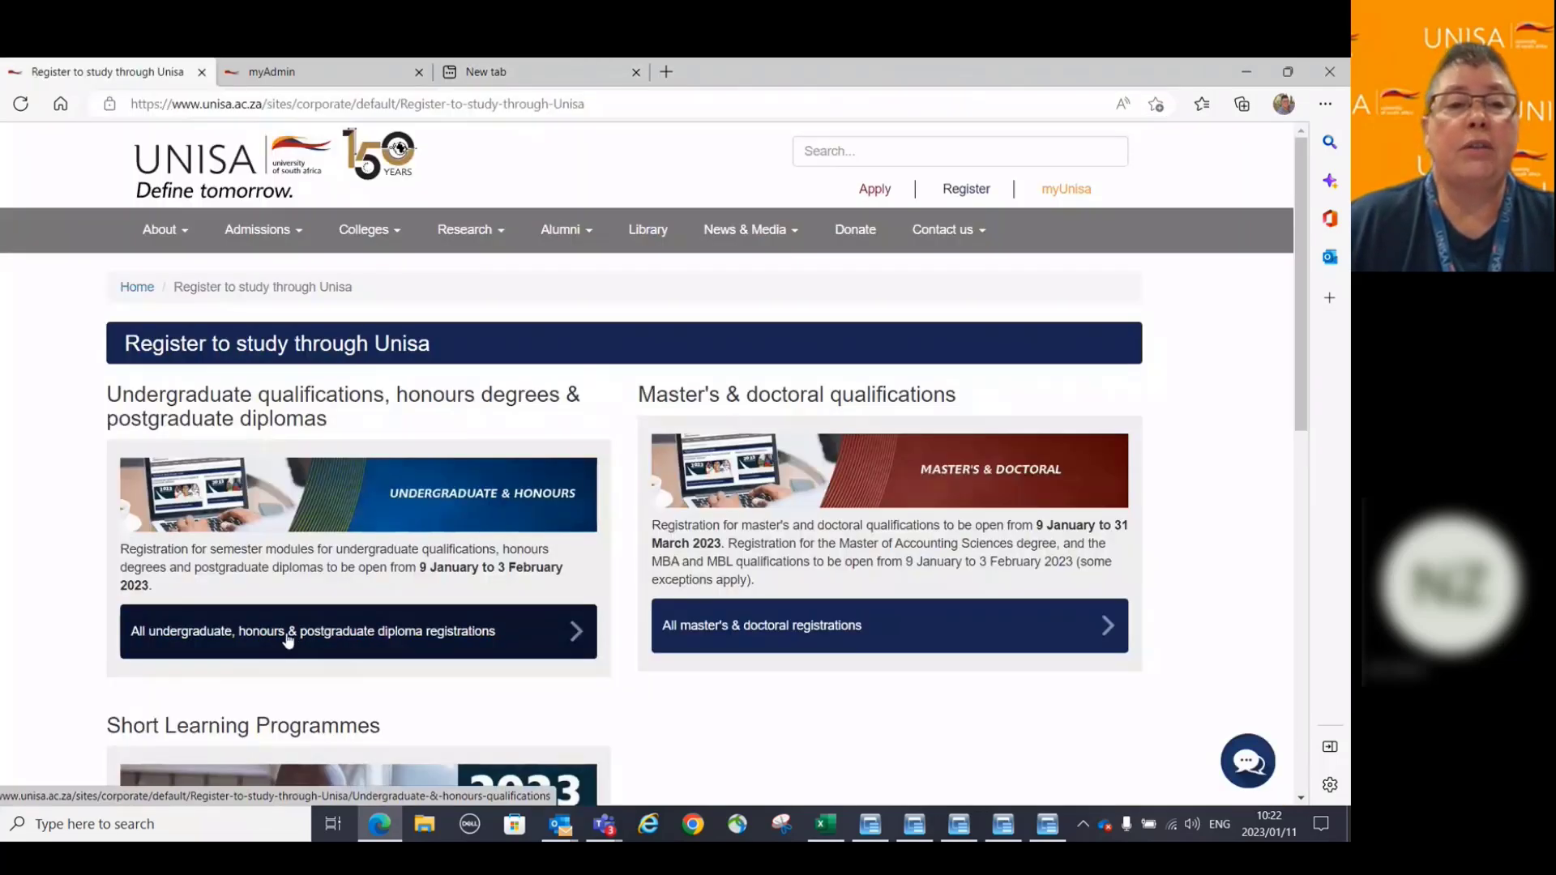
Open the undergraduate and honours registrations page and scroll to its 2023 dates (9 January–3 February 2023).
click(288, 640)
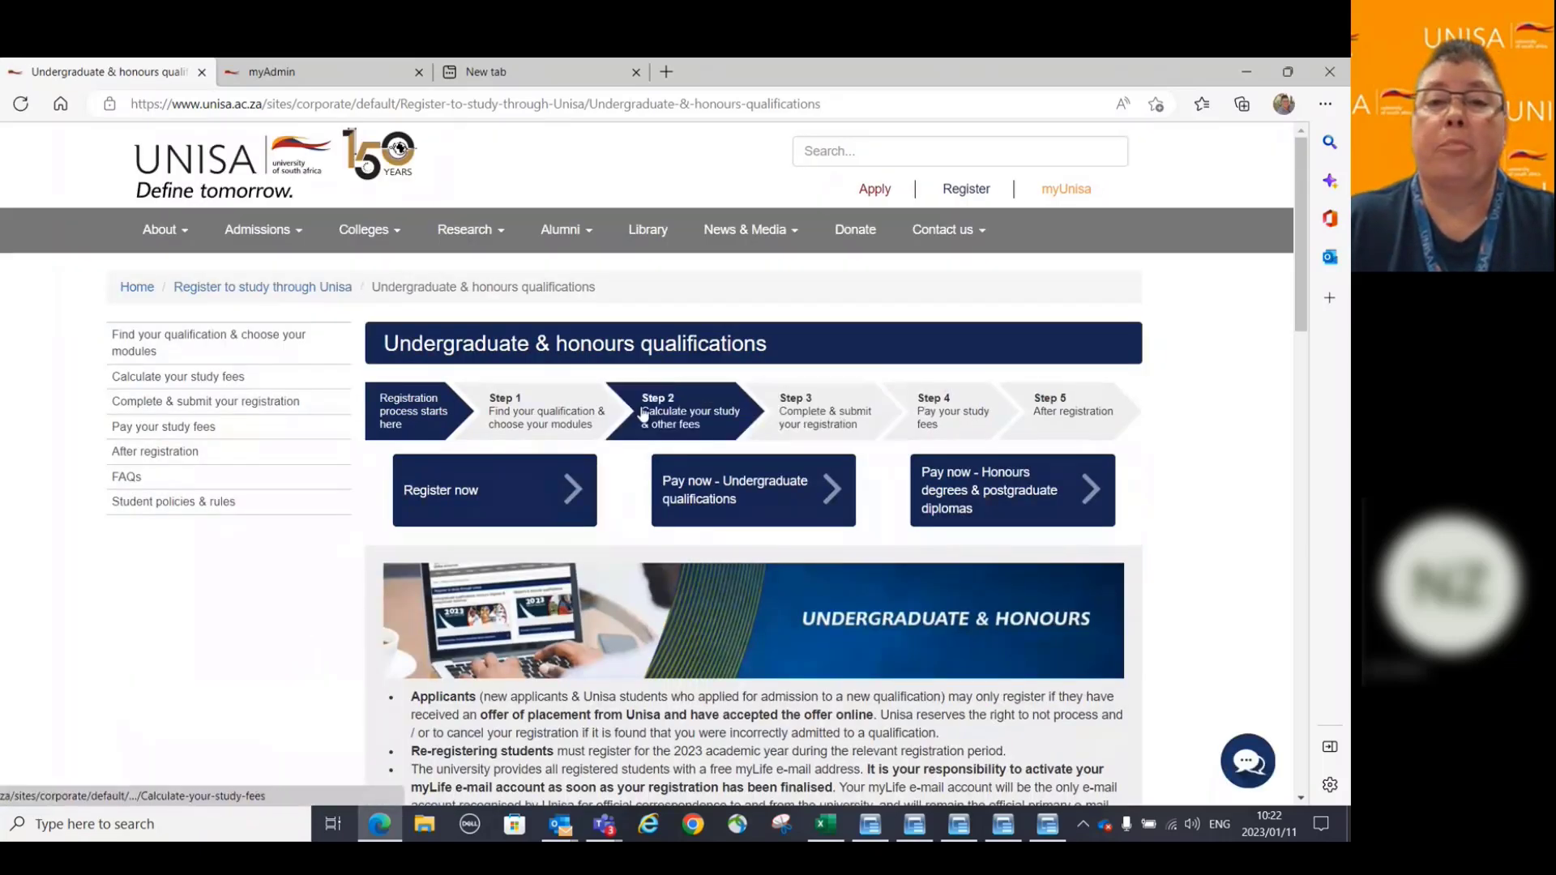
scroll(535, 416, down, 3)
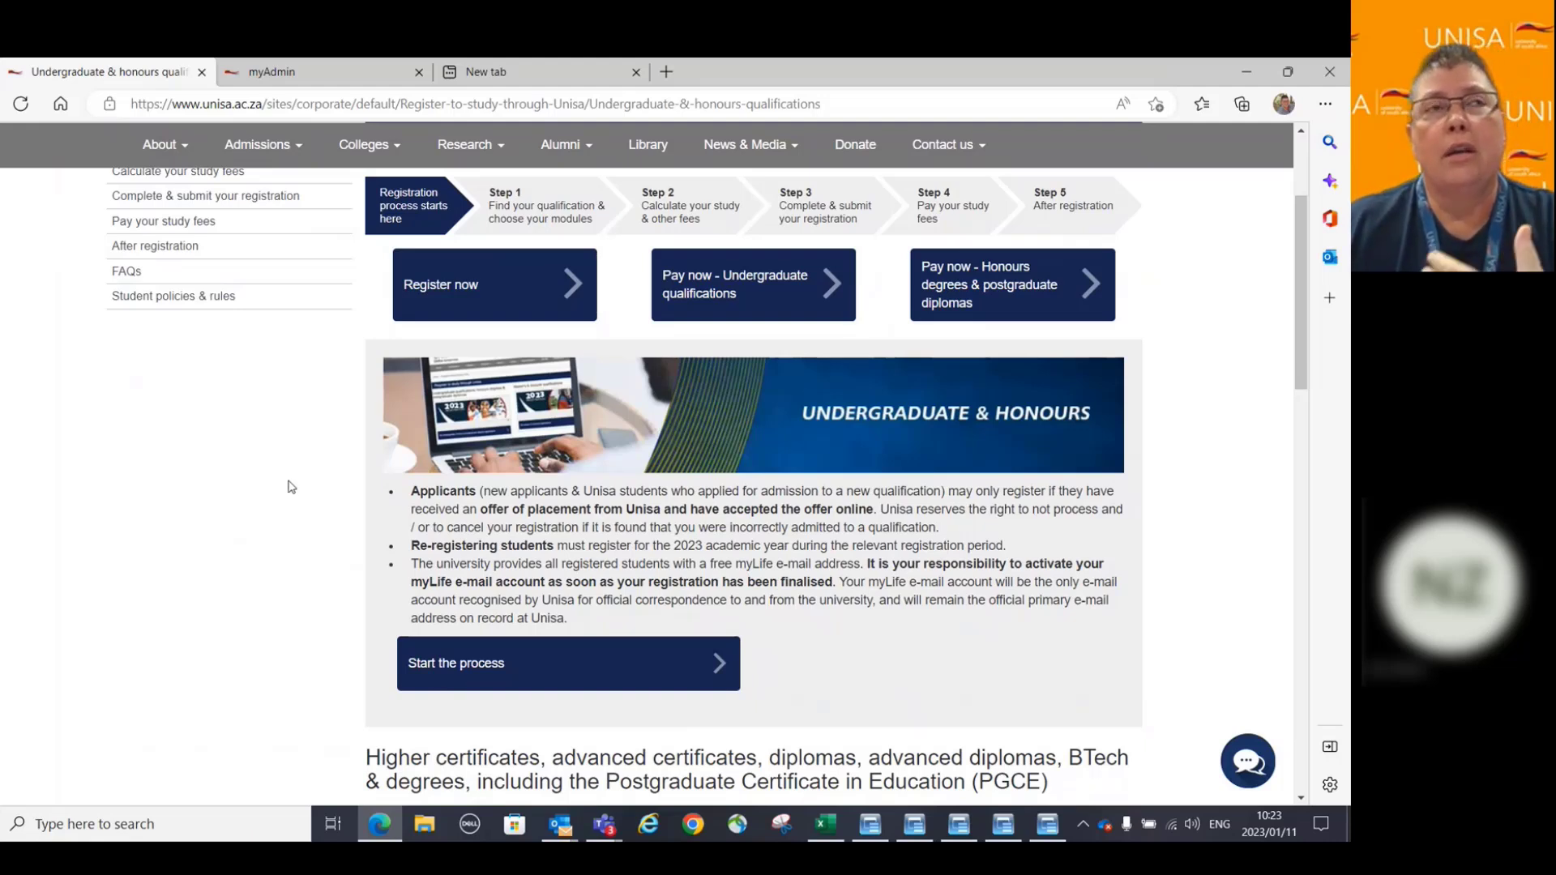
scroll(292, 486, down, 1)
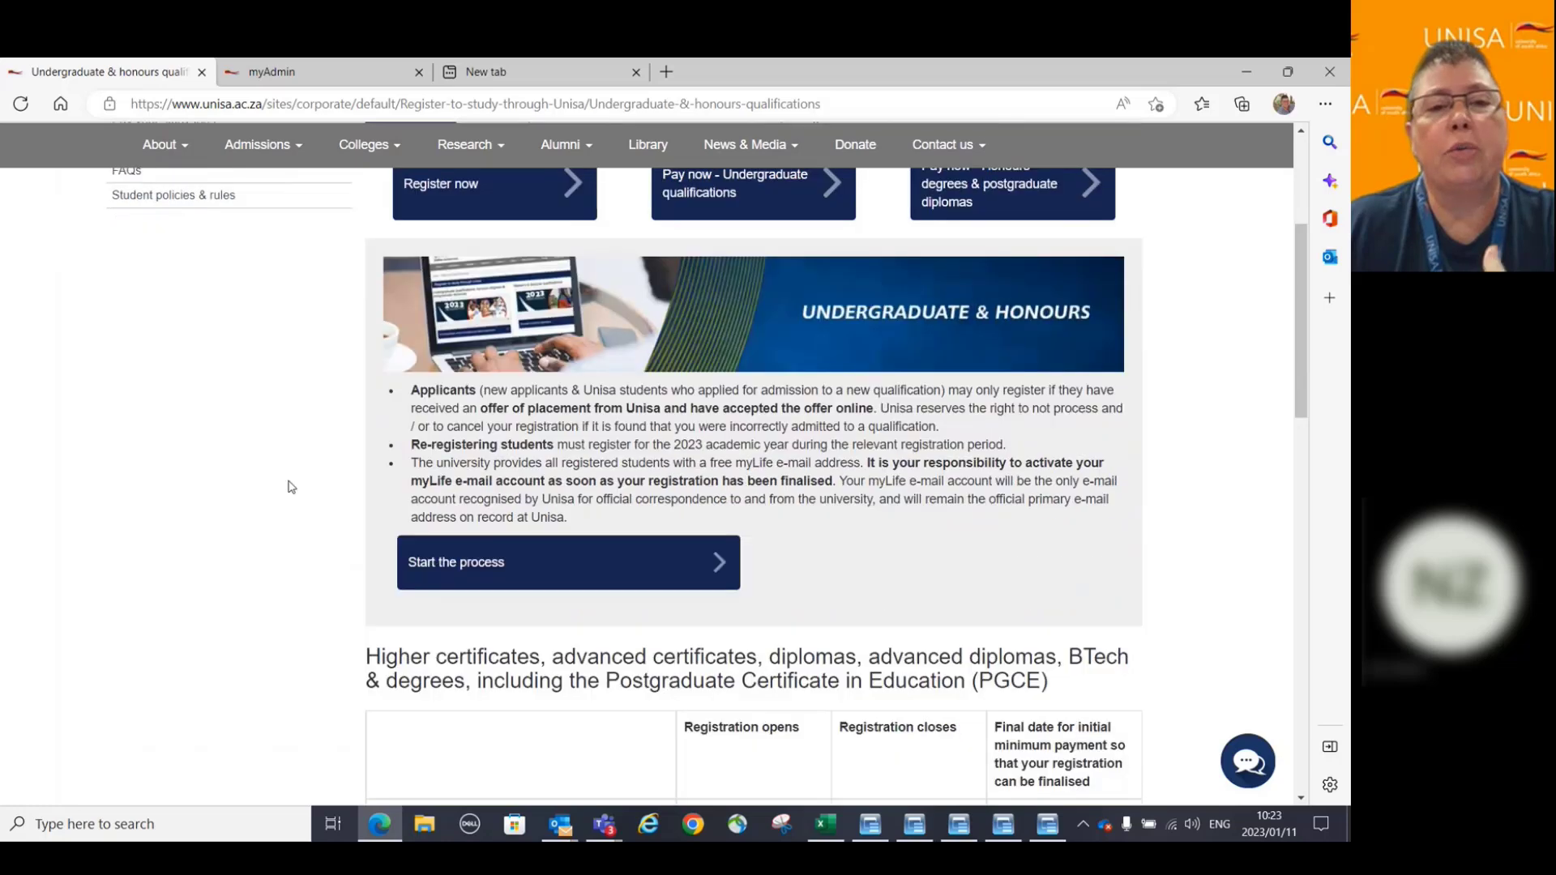
scroll(292, 487, down, 2)
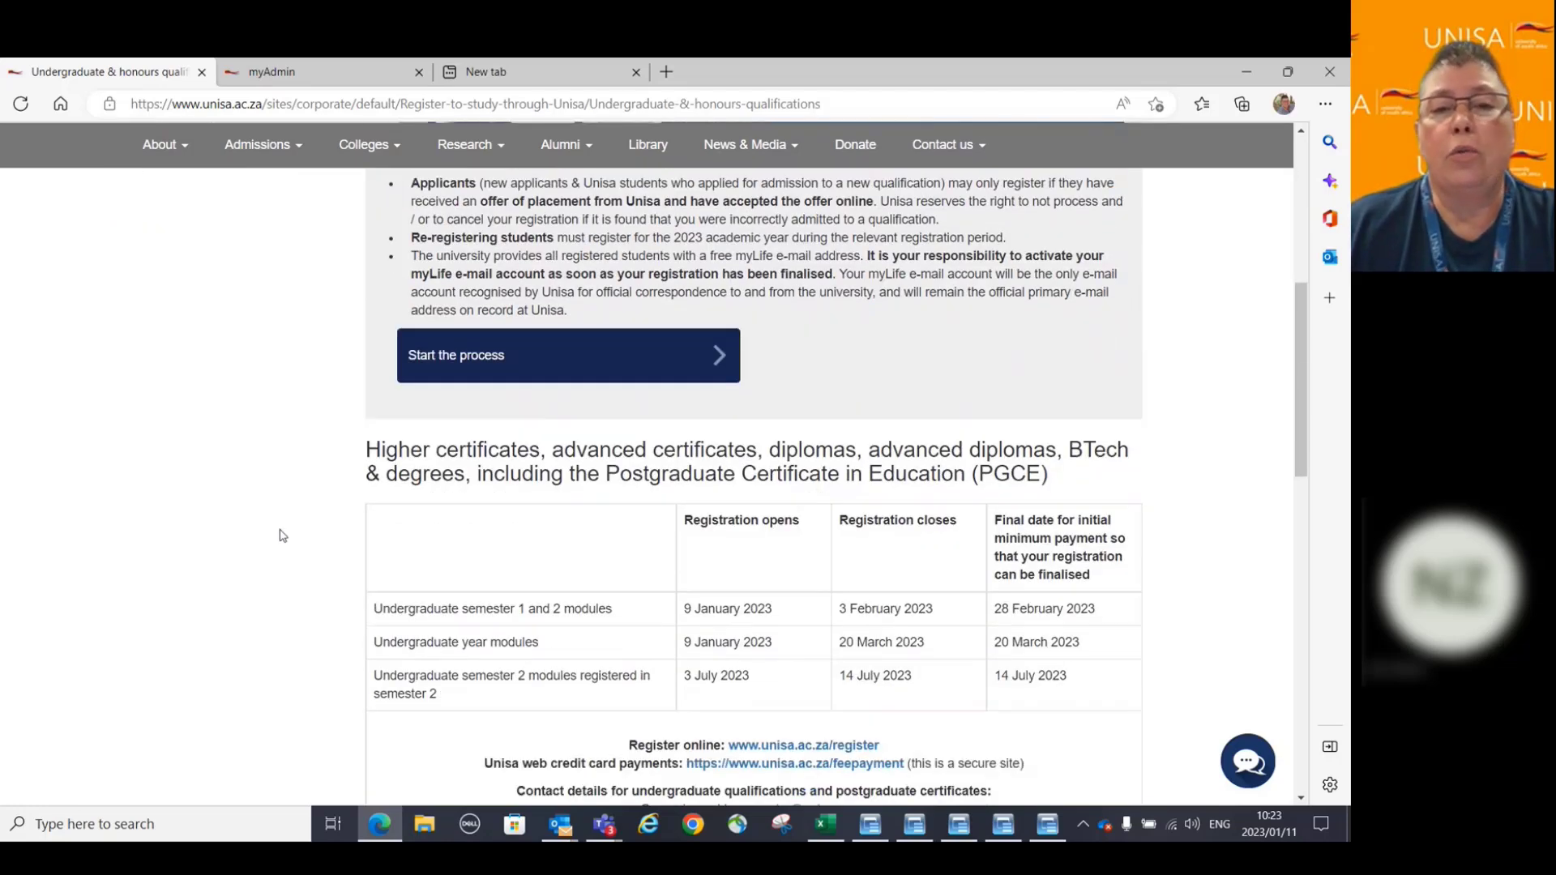
scroll(280, 533, down, 1)
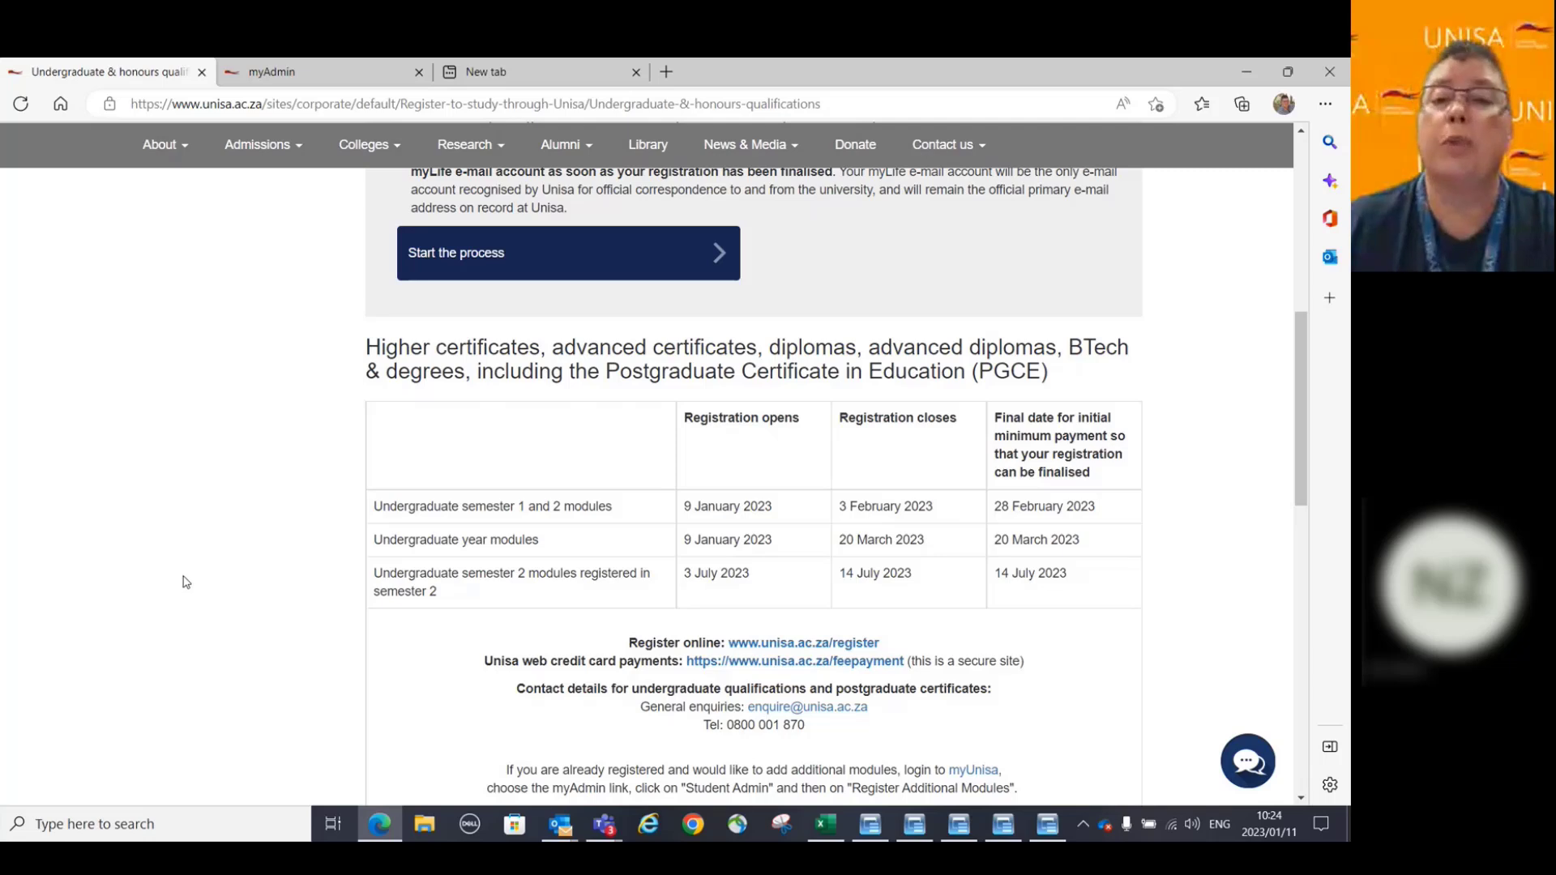
Go through online registration and undergraduate registrations to Step 1, showing the qualification college tiles.
click(774, 645)
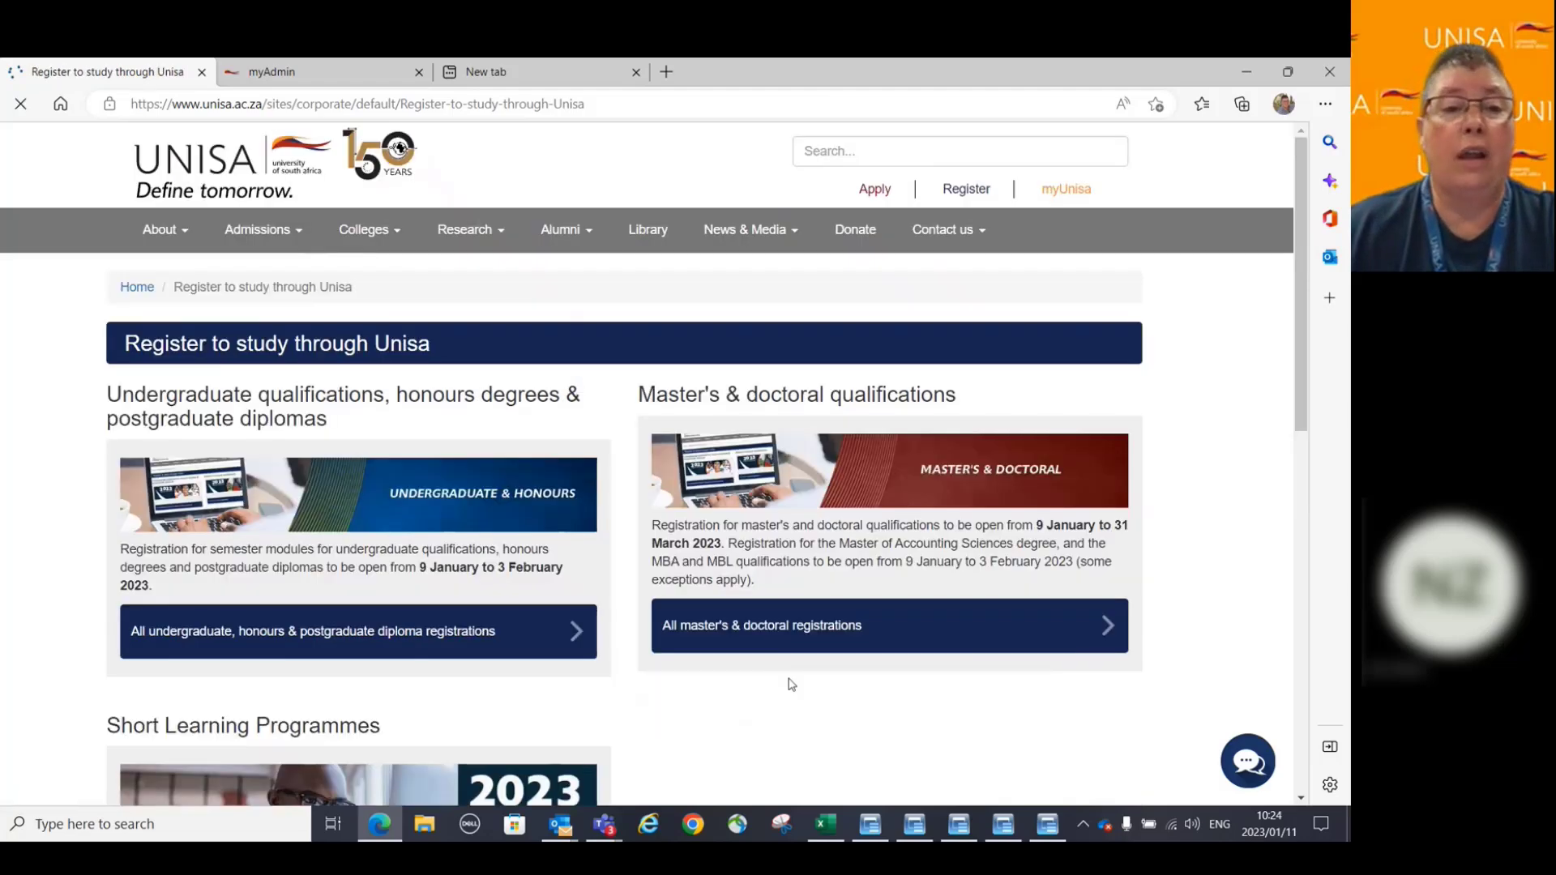
scroll(792, 685, down, 3)
click(330, 438)
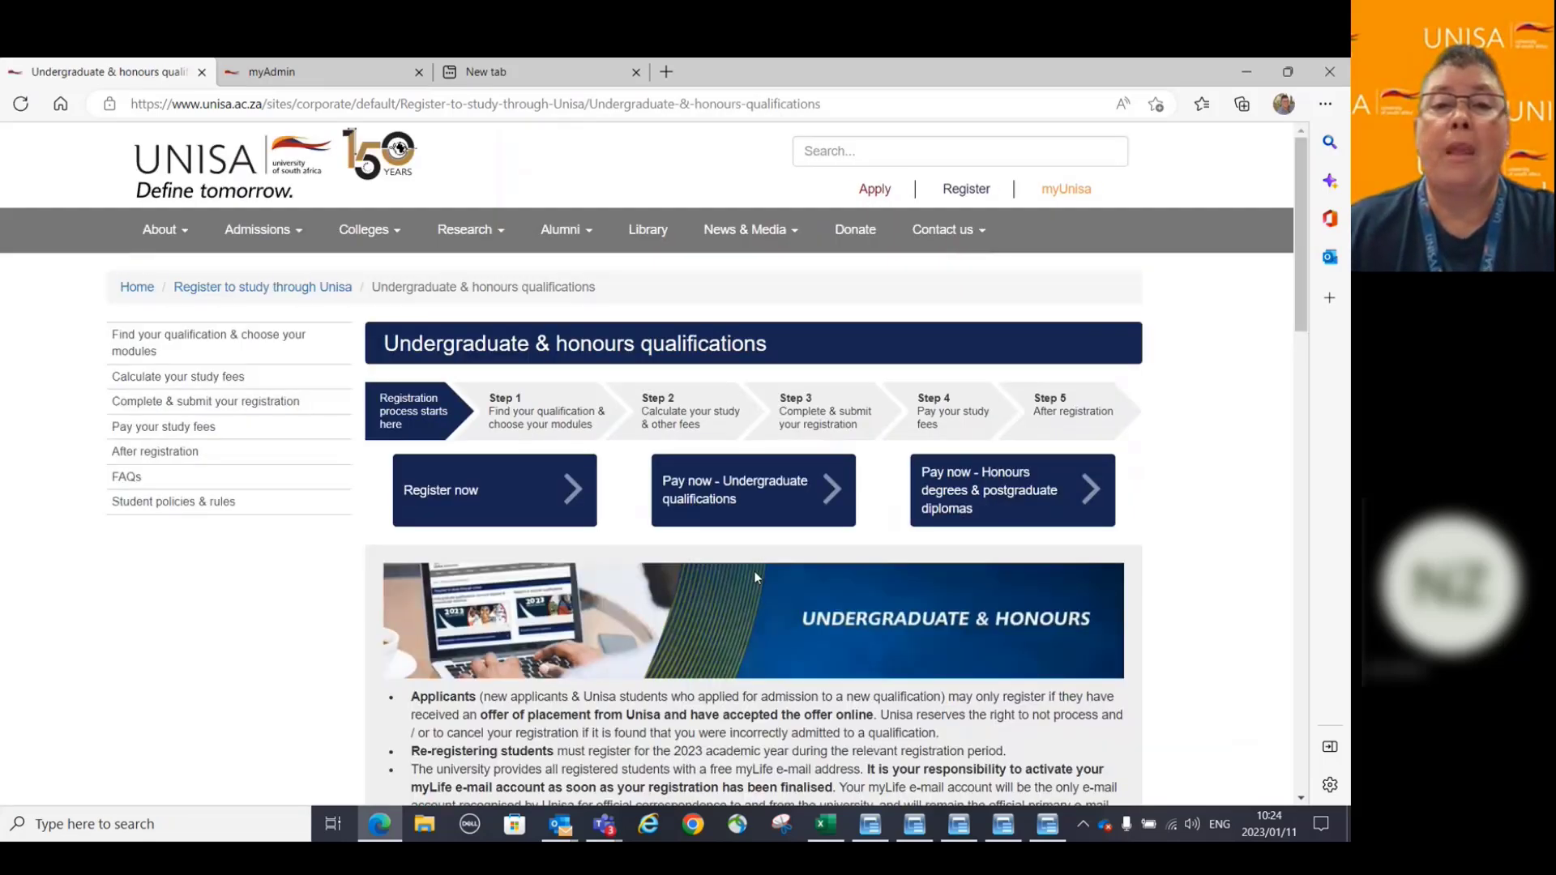
click(544, 427)
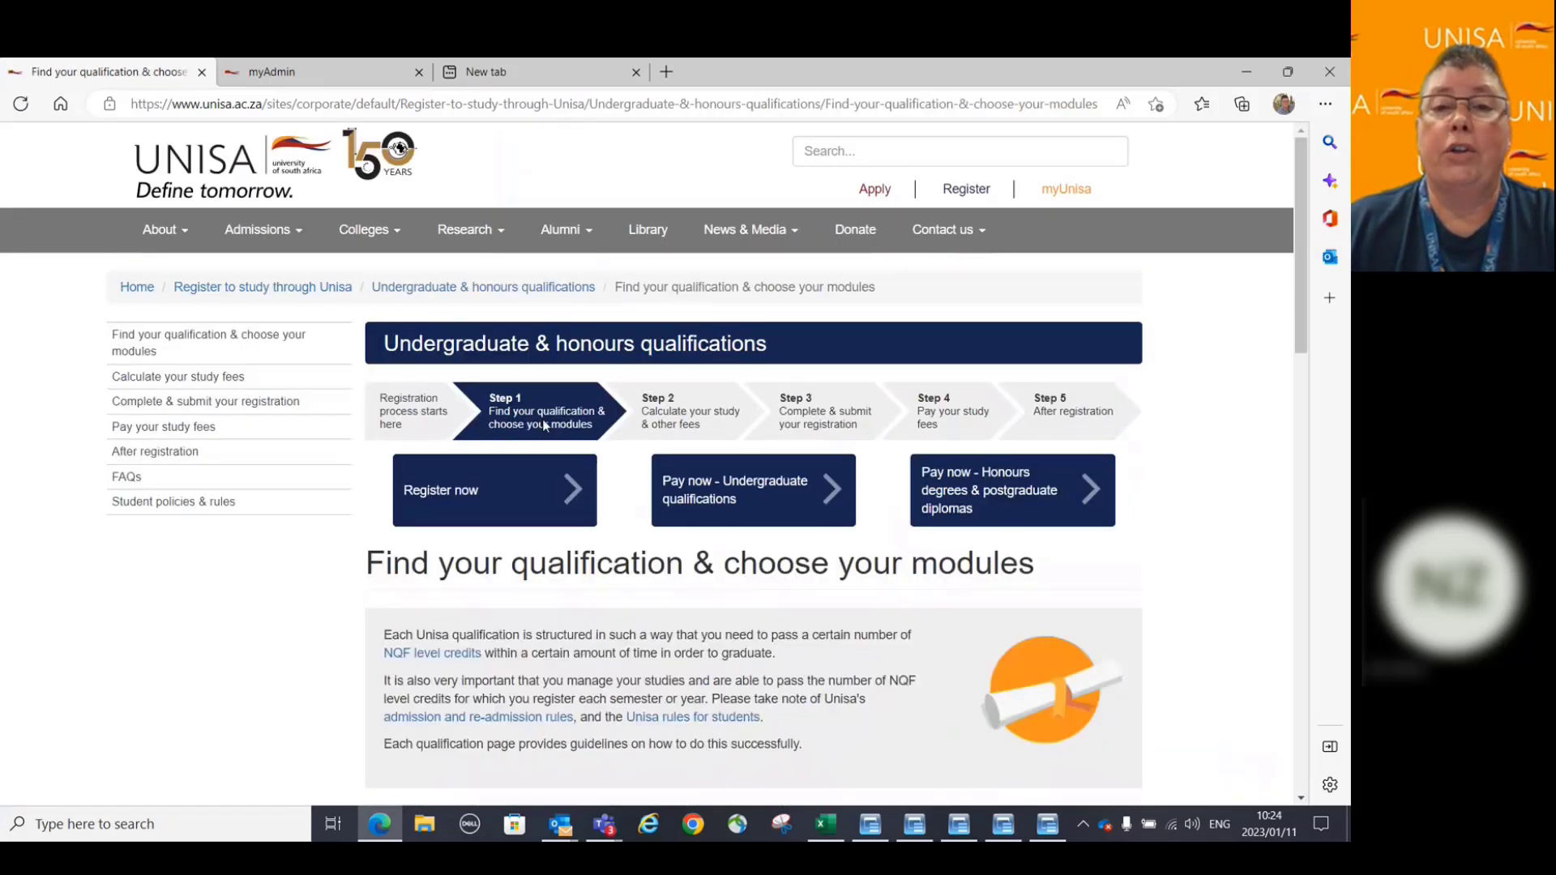
scroll(217, 671, down, 1)
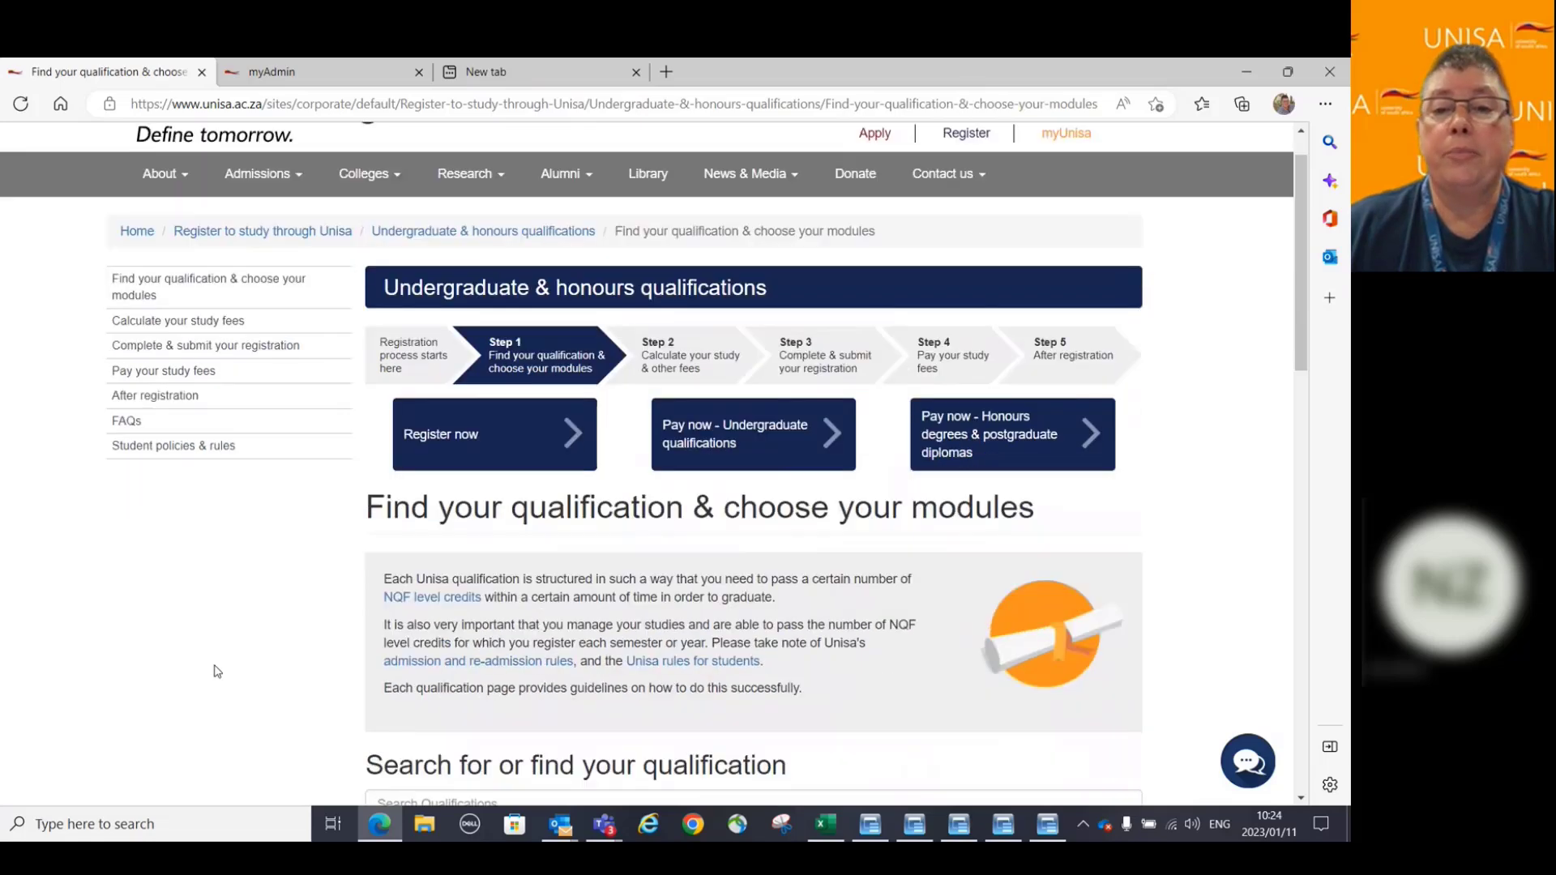
scroll(217, 671, down, 4)
scroll(212, 660, up, 1)
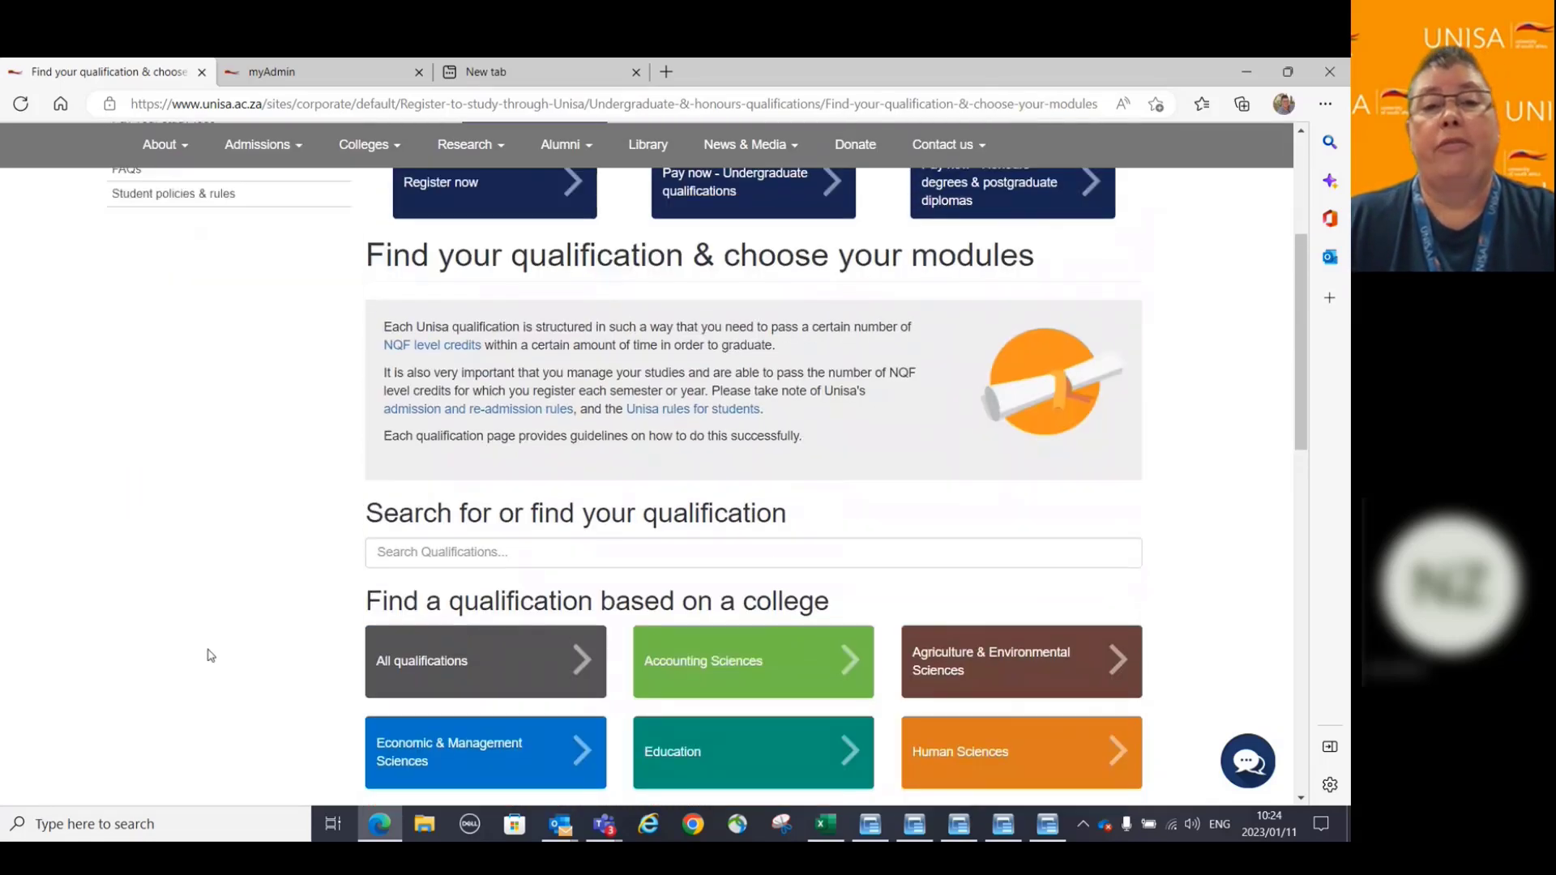
scroll(211, 655, down, 1)
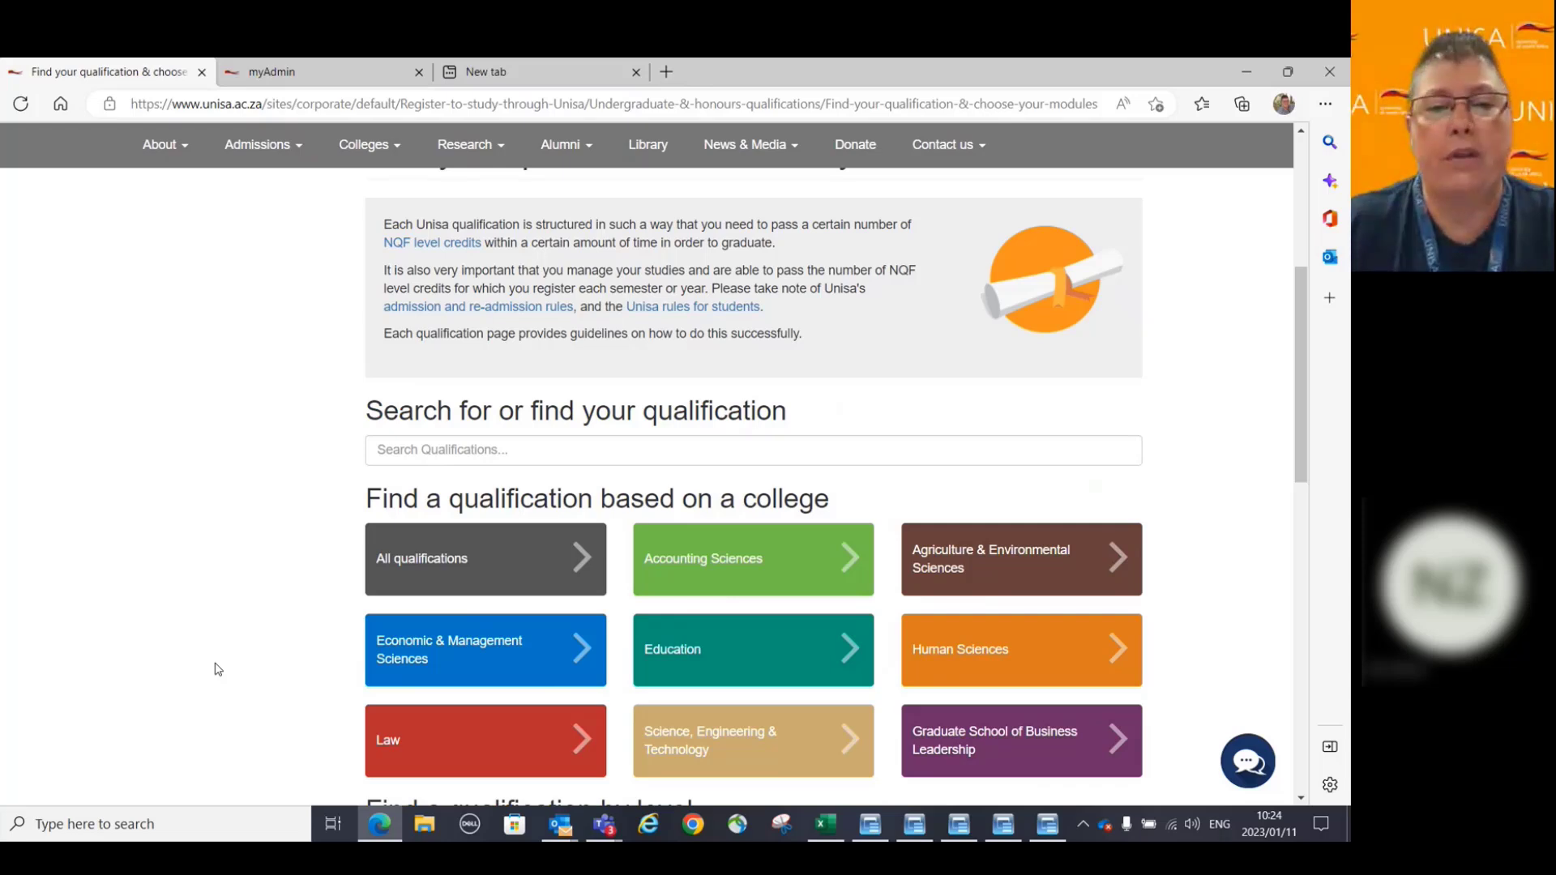
Open the Law college and scroll through its qualifications, then return to the top.
click(483, 744)
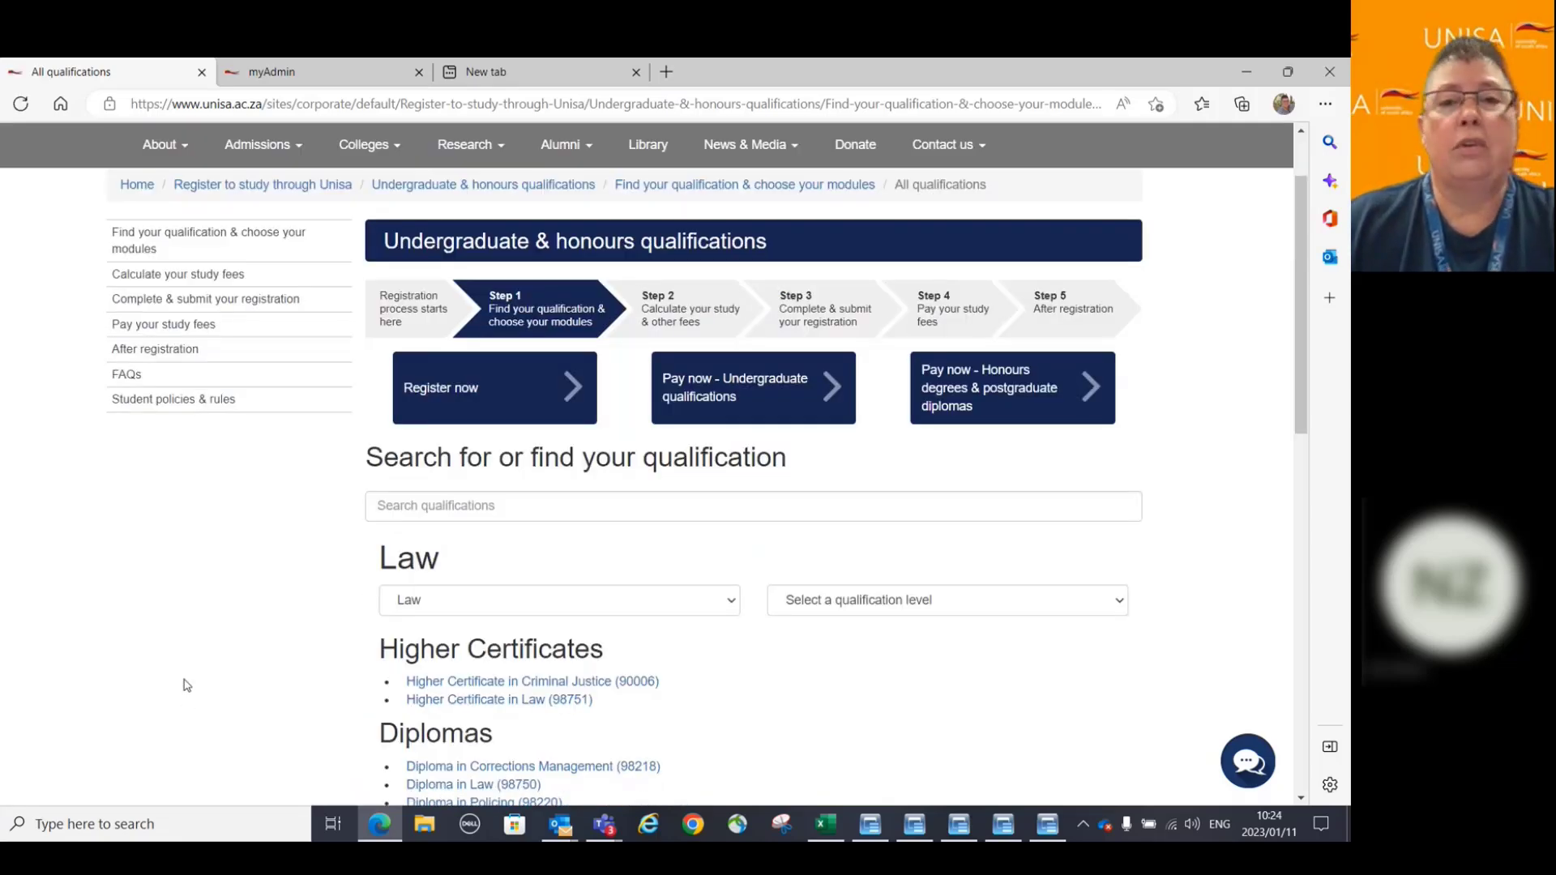
scroll(187, 686, down, 3)
scroll(187, 686, down, 3)
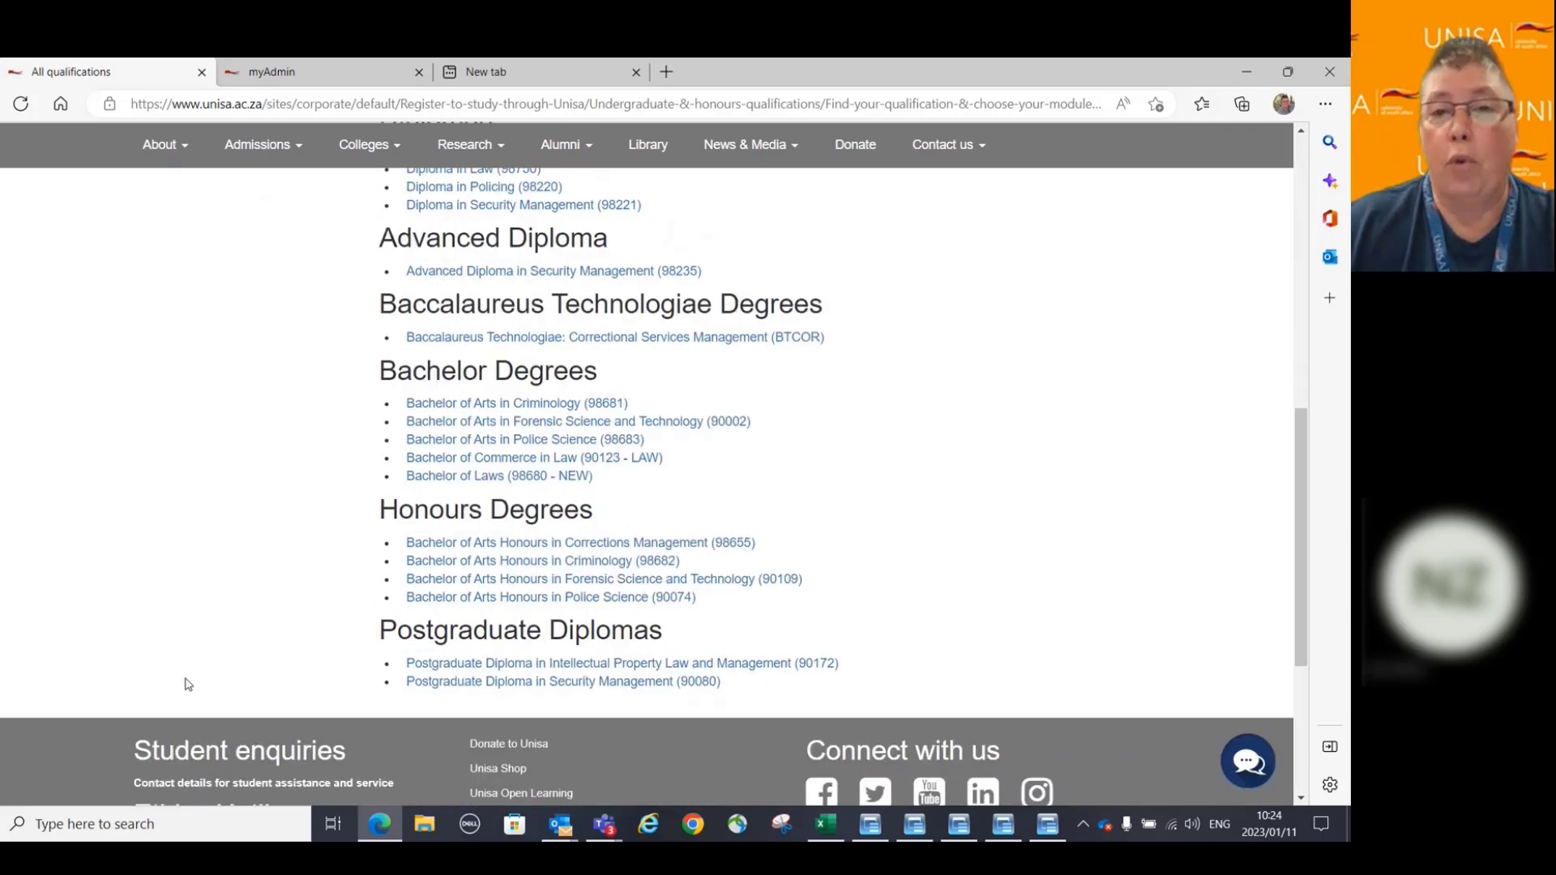
scroll(186, 686, up, 8)
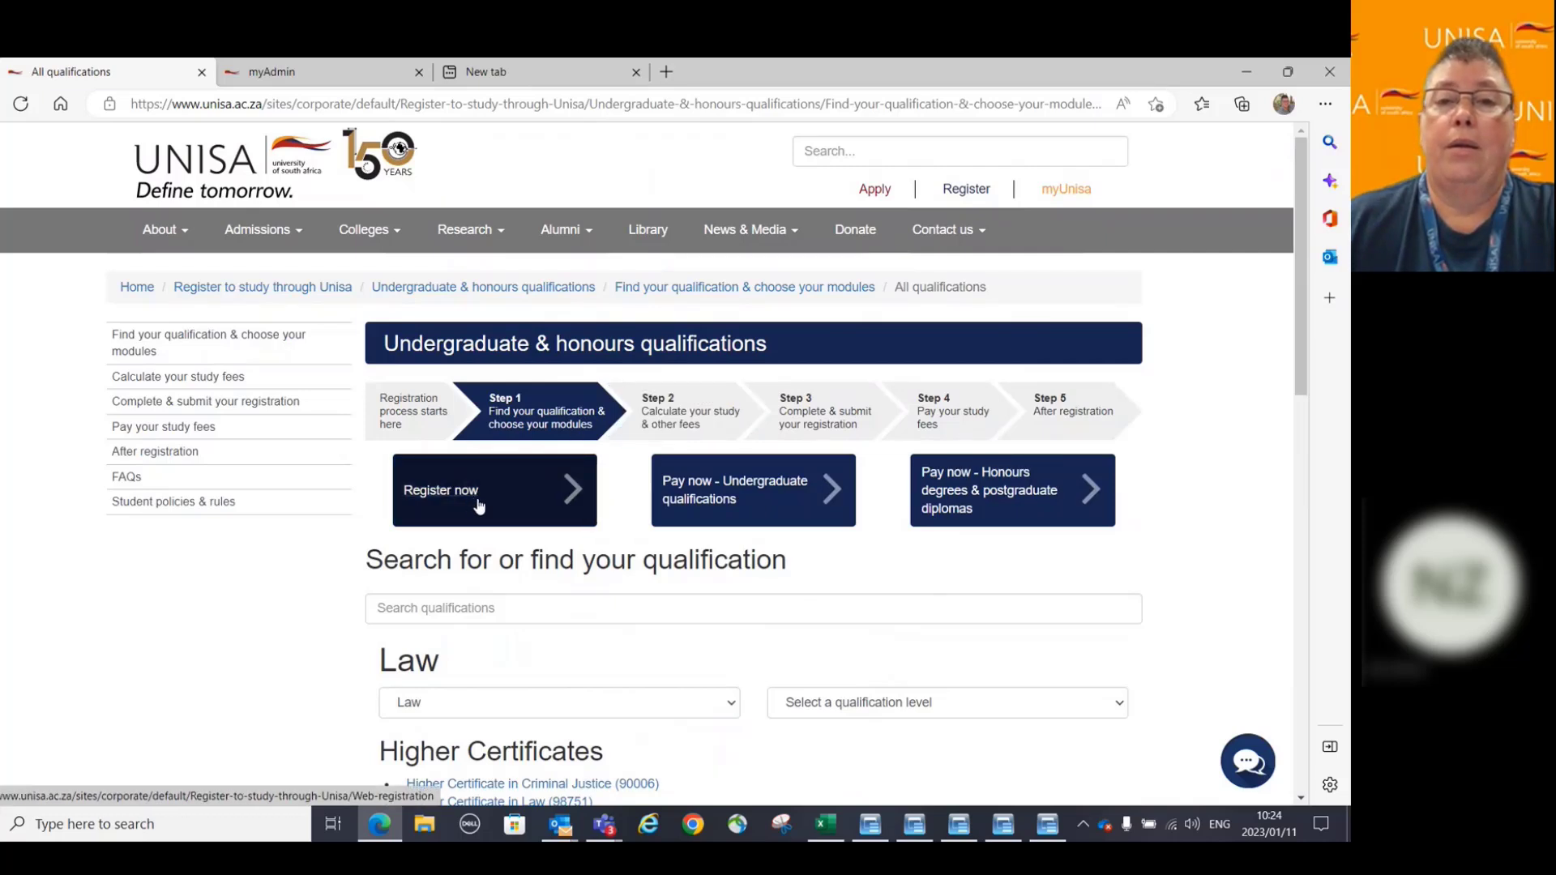
Open Step 2 'Calculate your study & other fees' and launch the Study fee quotation form.
click(706, 427)
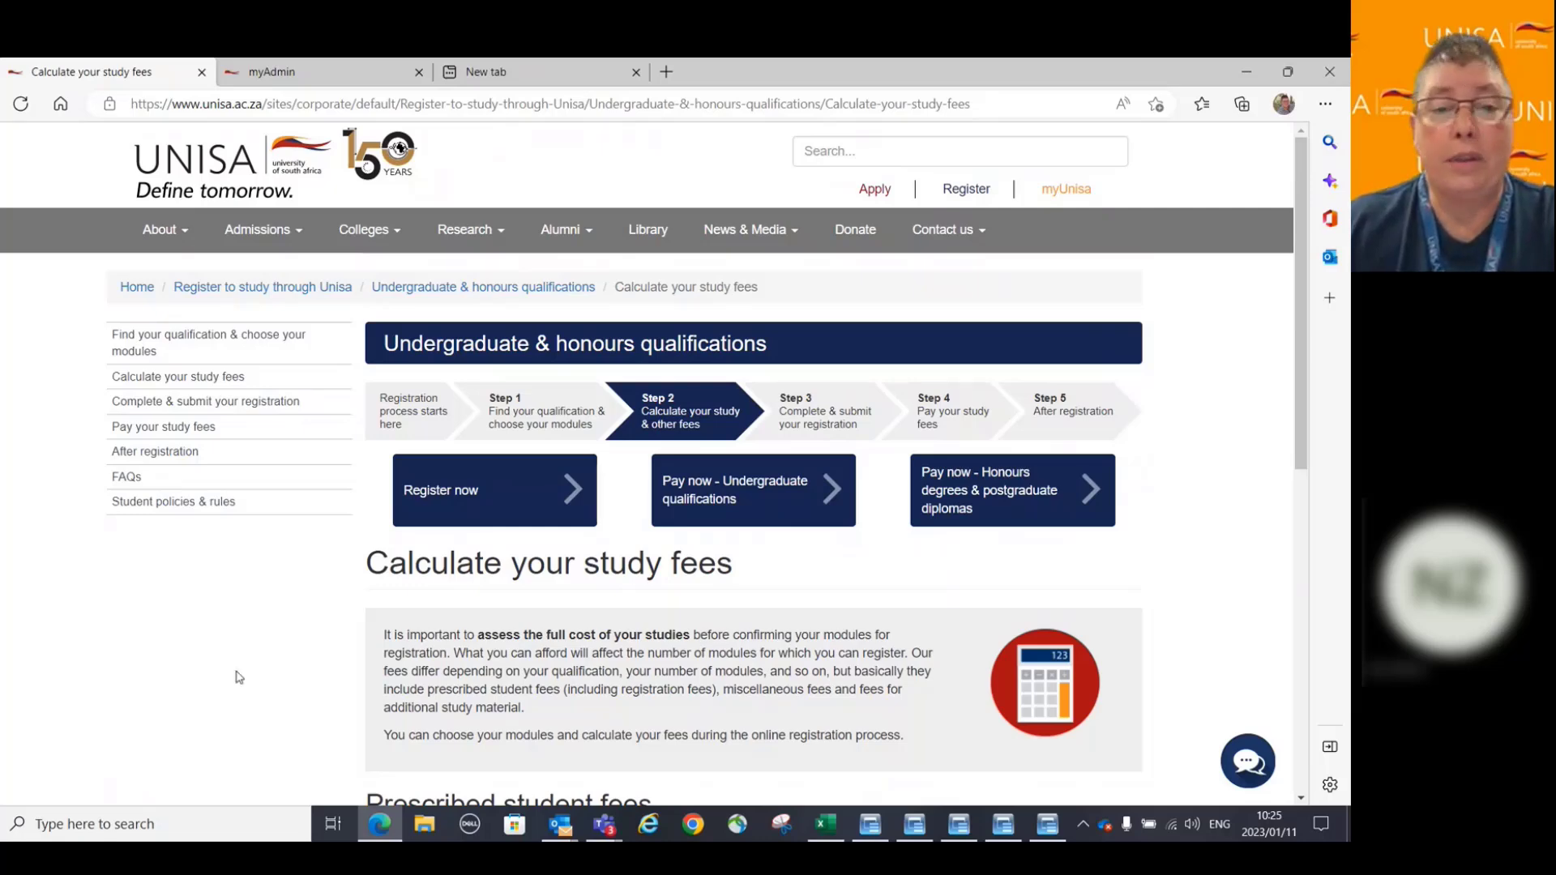
scroll(215, 618, down, 4)
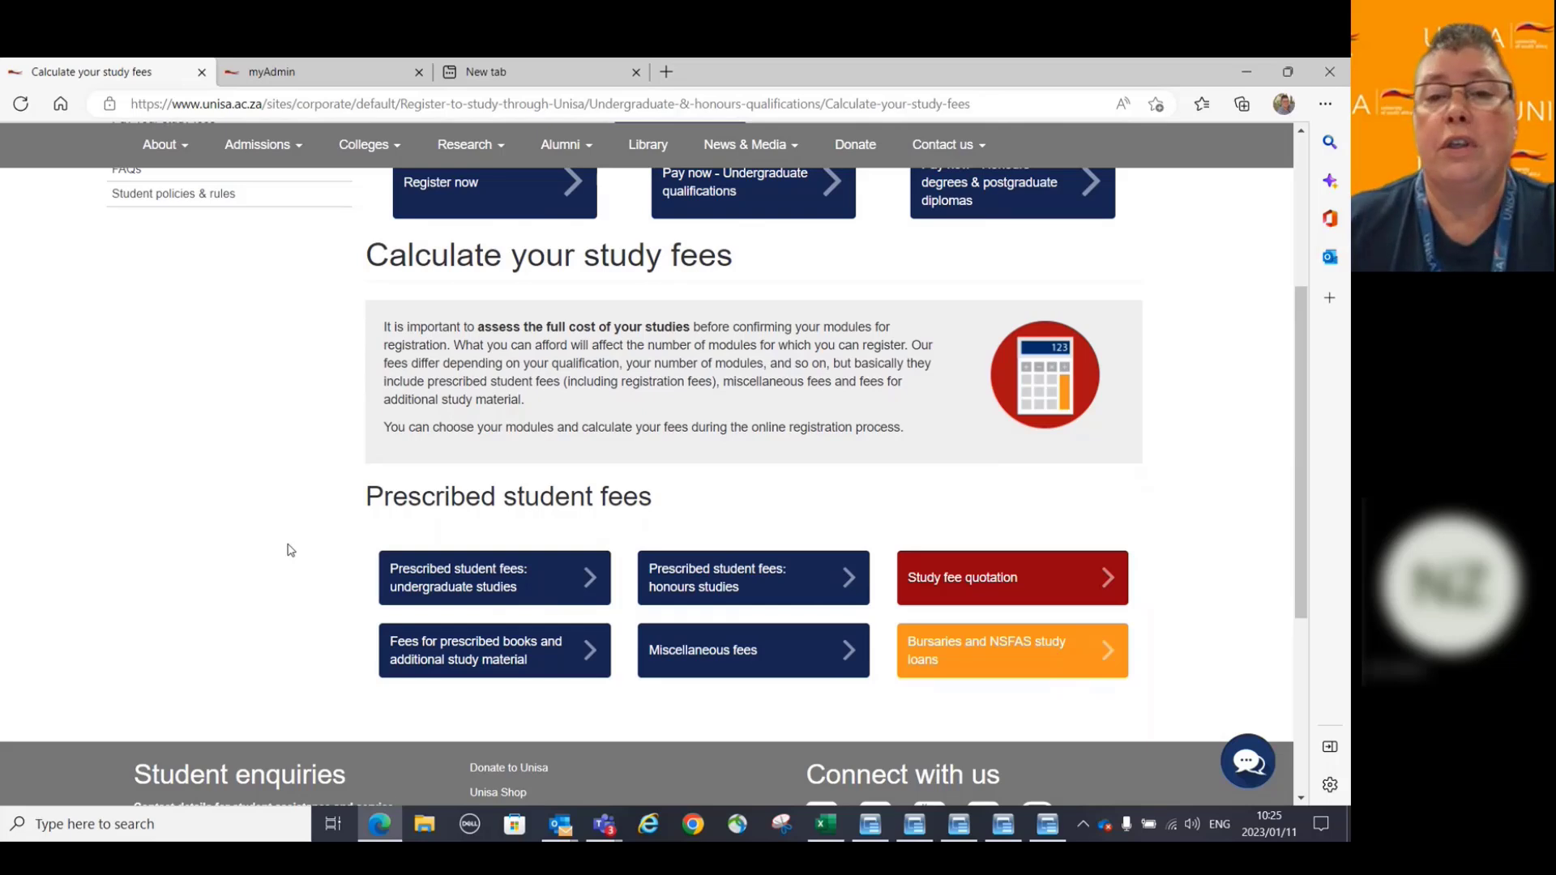
click(992, 587)
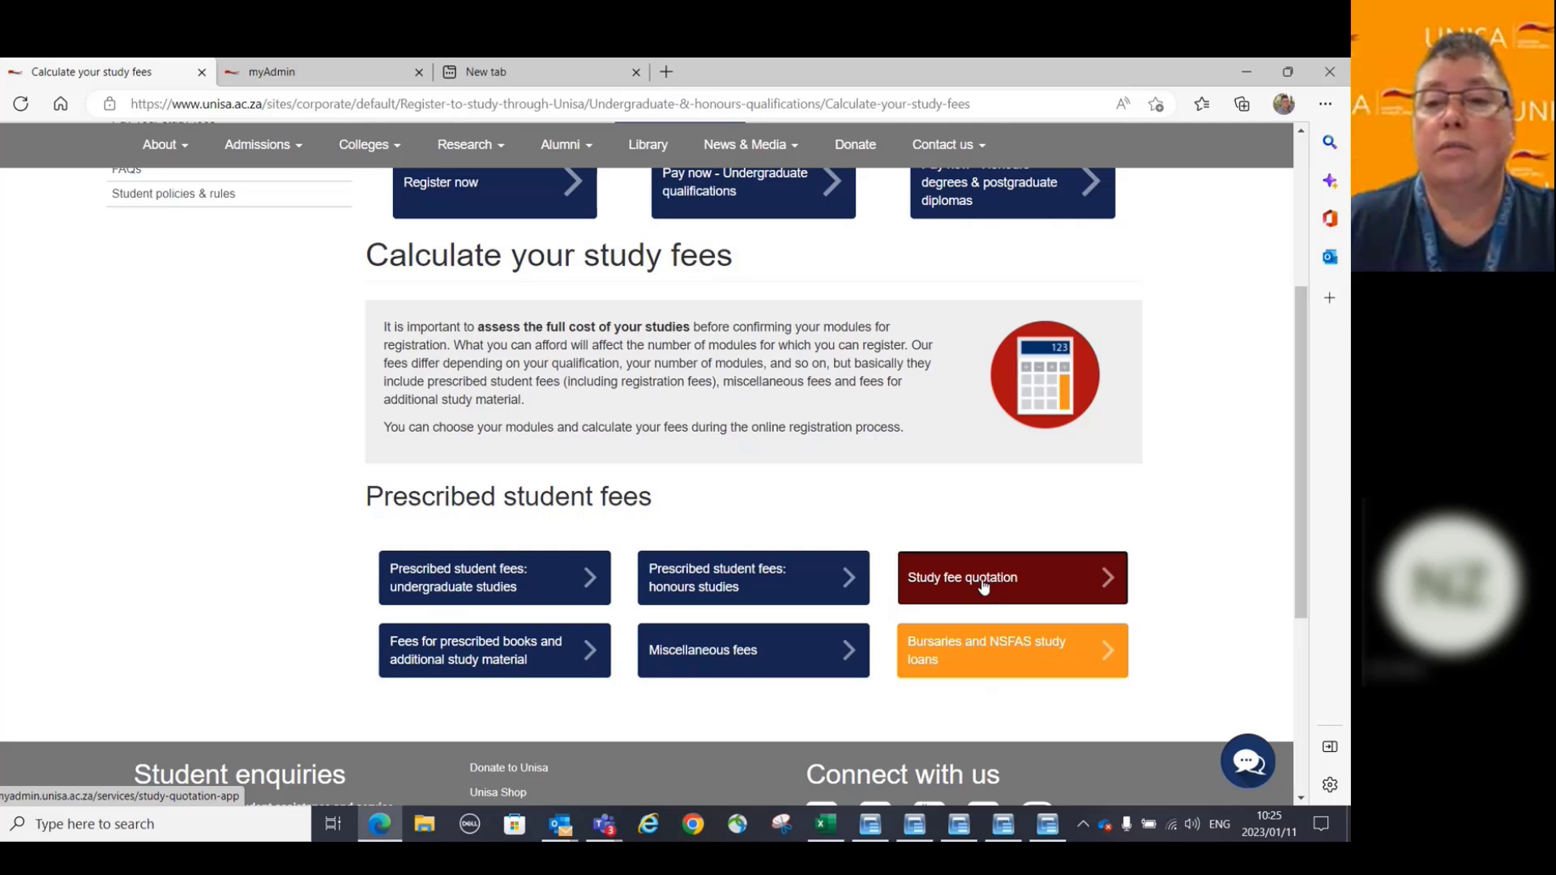
click(985, 585)
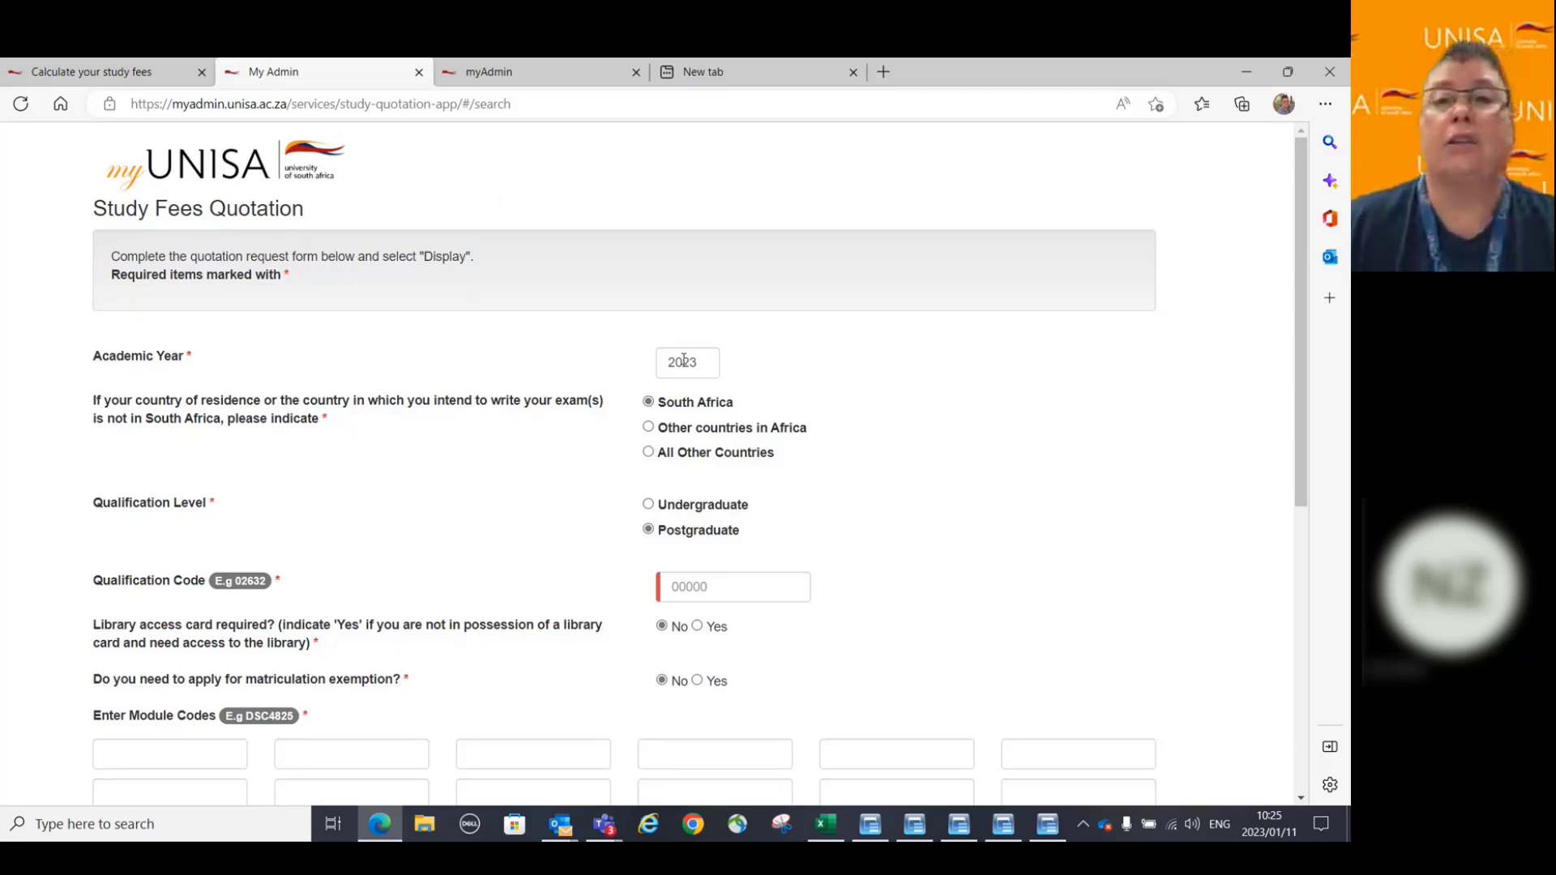
scroll(888, 443, down, 3)
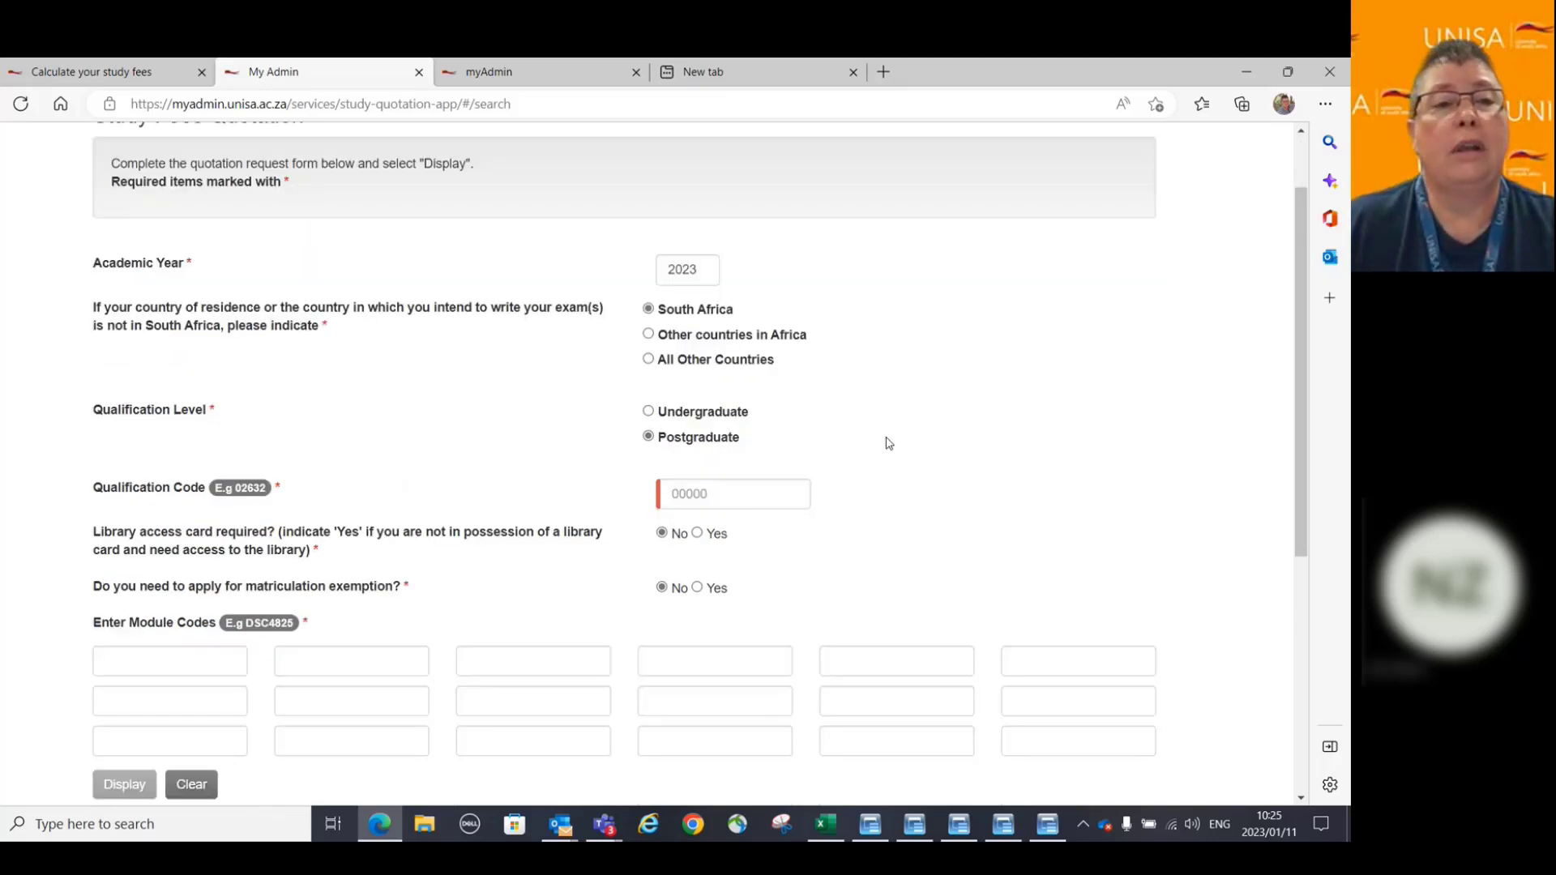
click(649, 299)
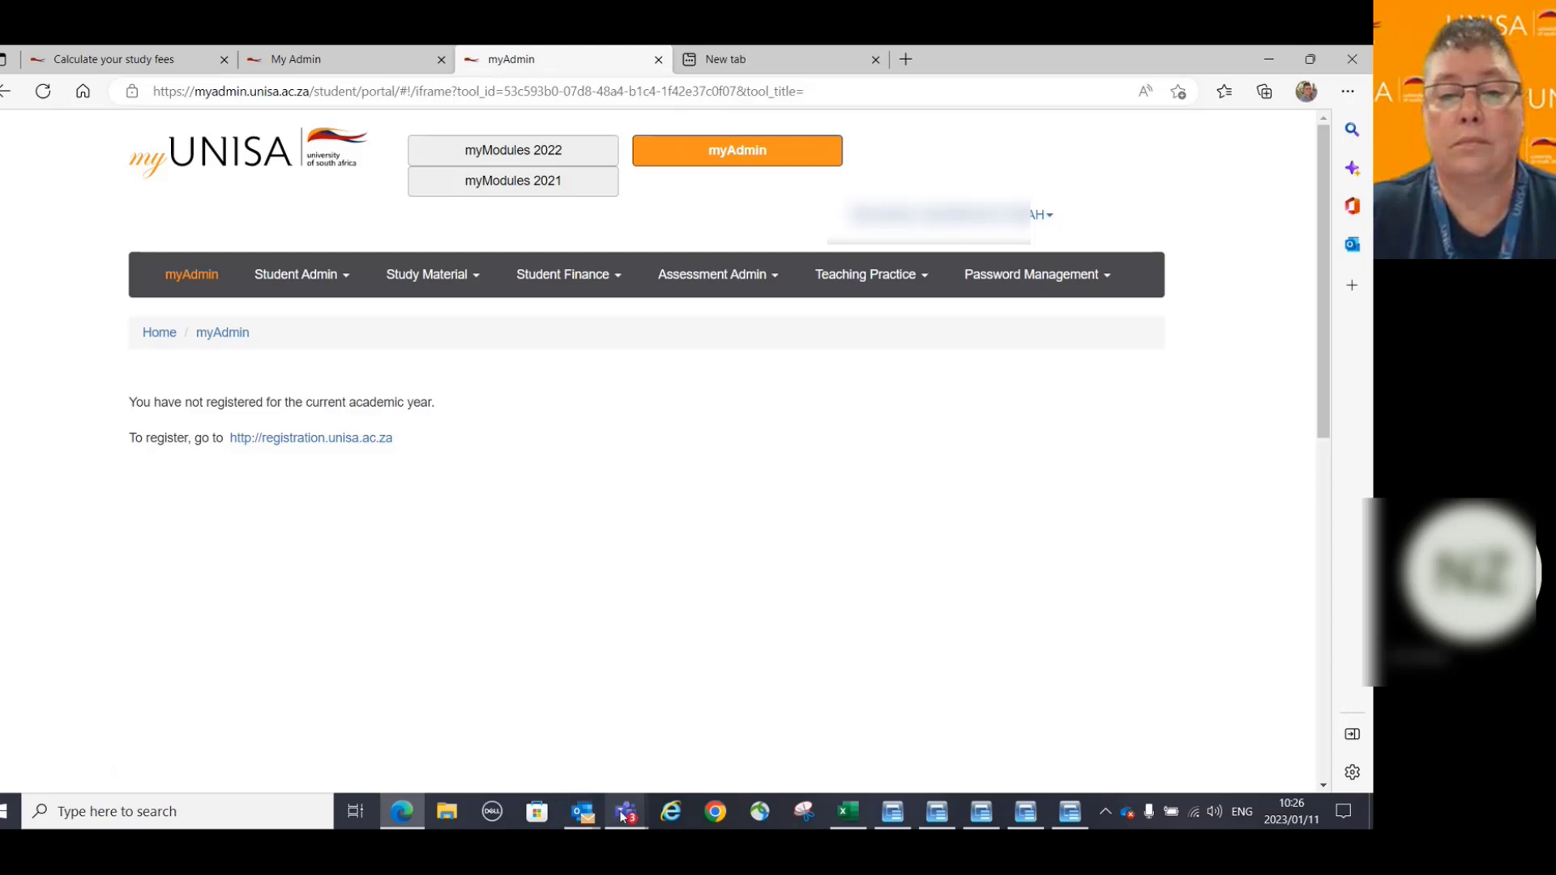
From the myAdmin tab, follow the registration.unisa.ac.za link to the online registration site.
mouse_move(402, 811)
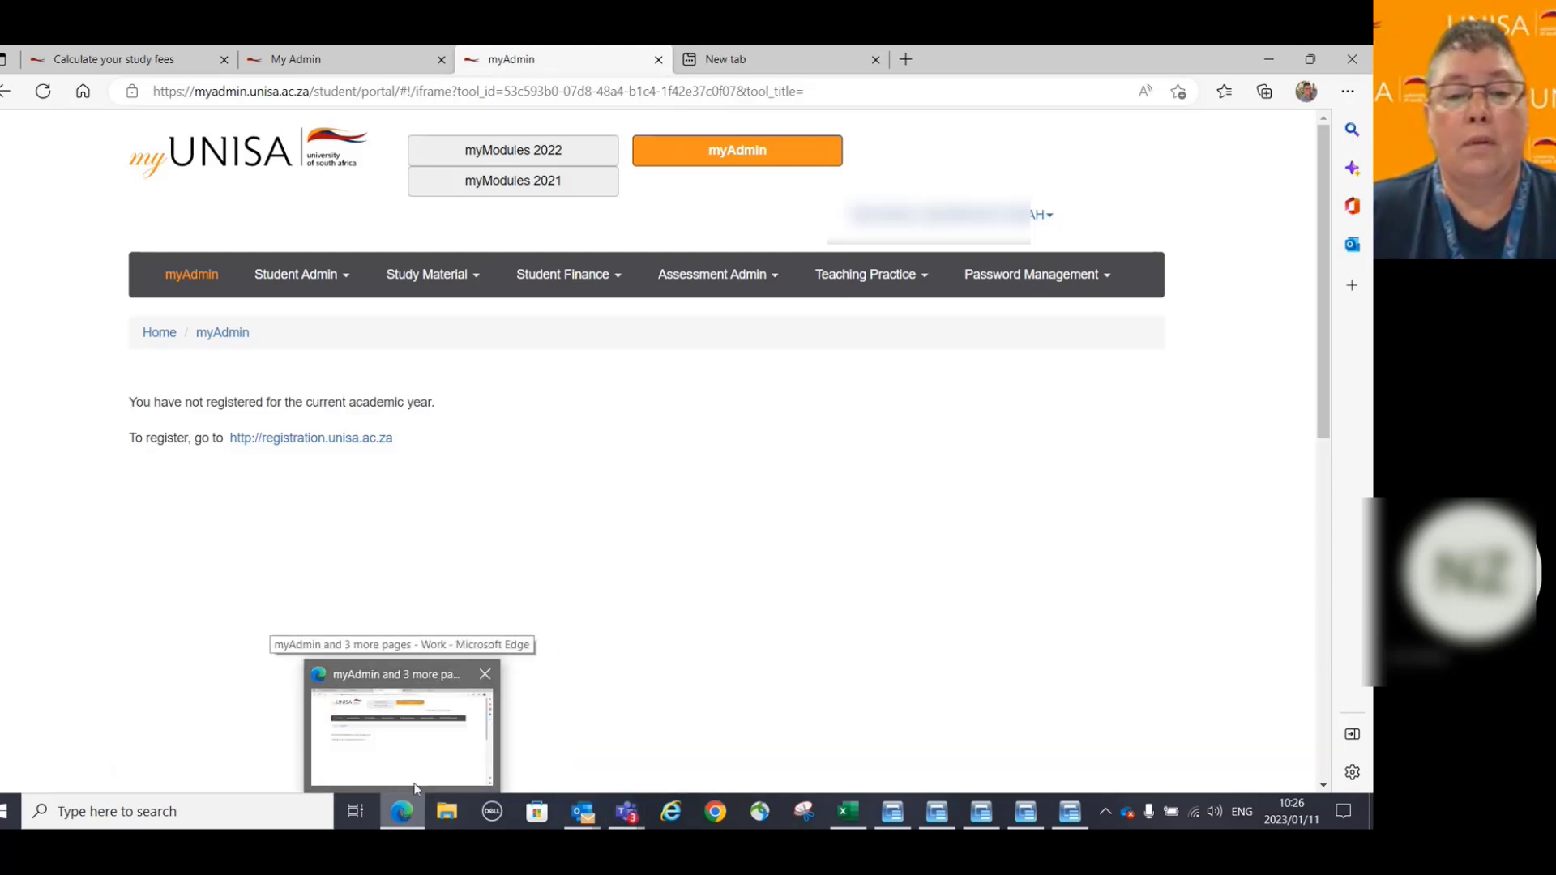
click(441, 763)
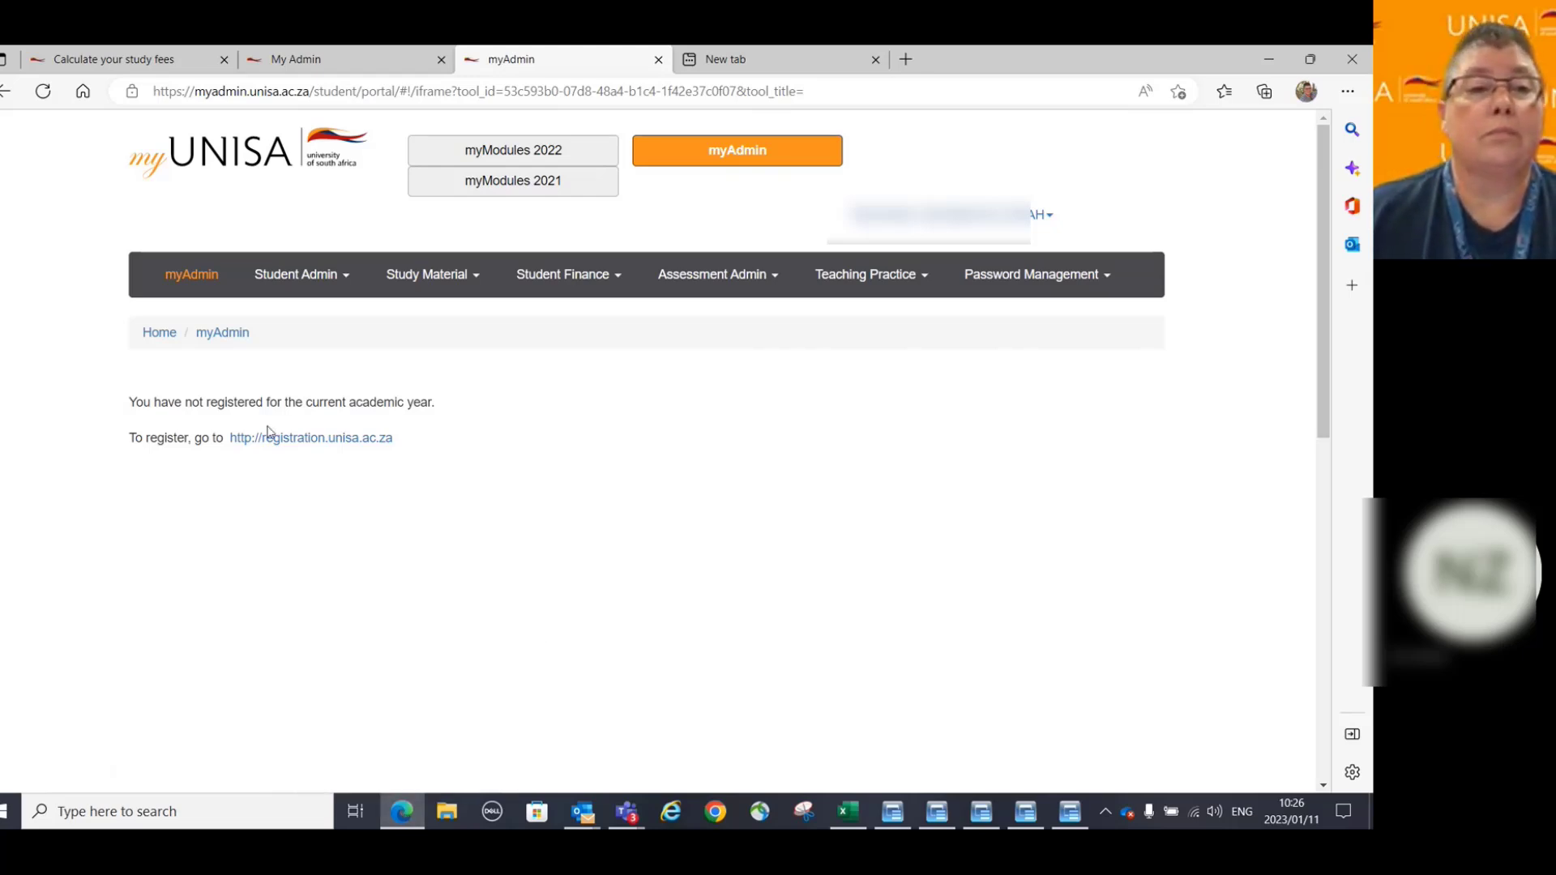
click(290, 442)
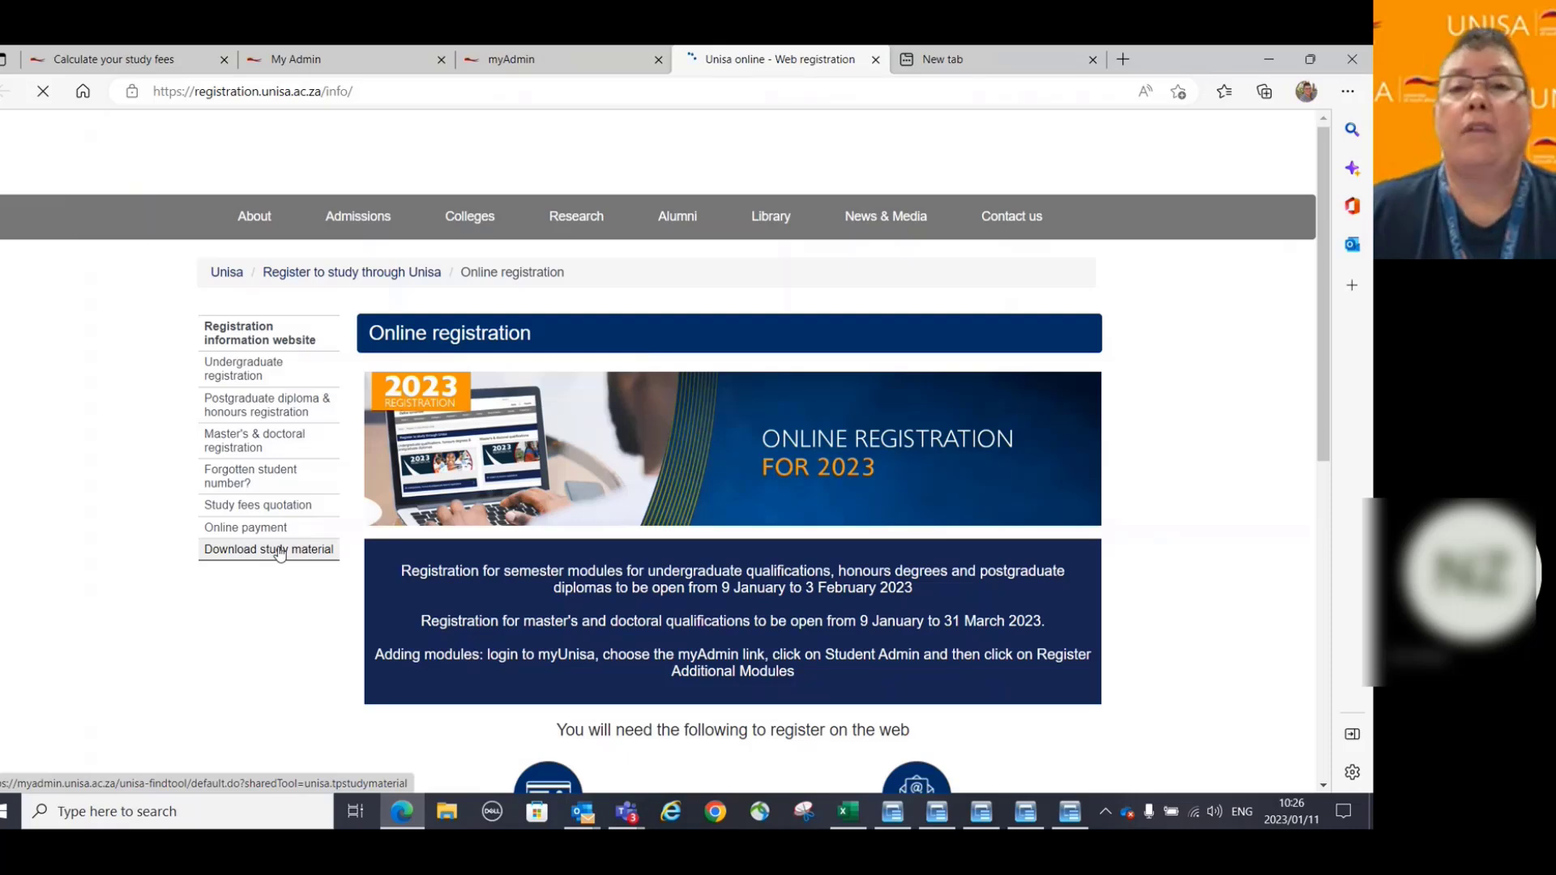
Choose the web registration walkthrough for students who registered at Unisa previously.
scroll(865, 243, down, 5)
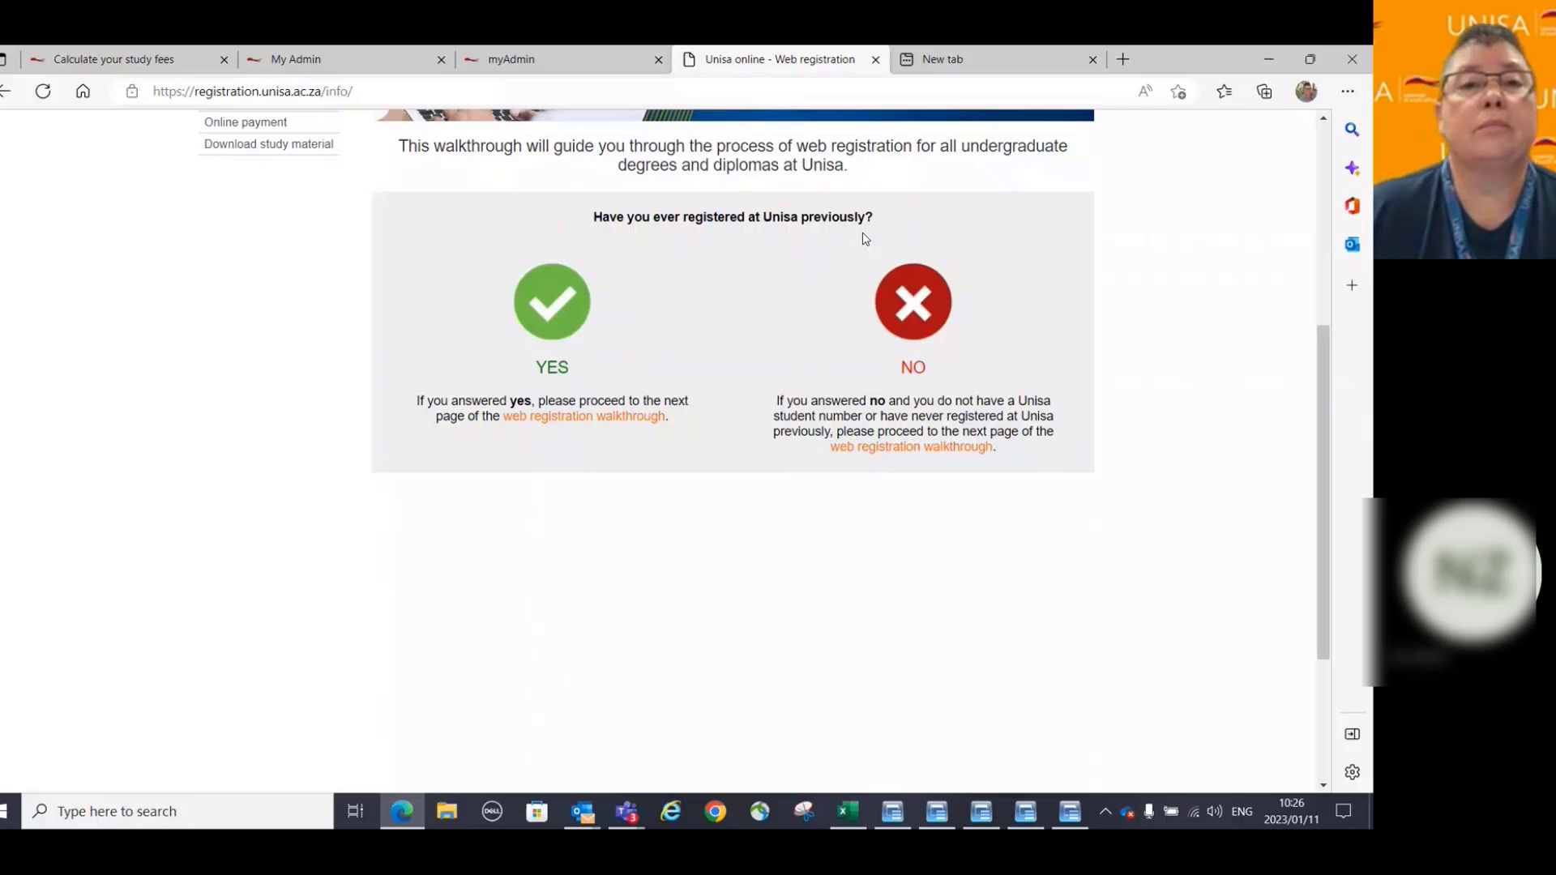
click(582, 417)
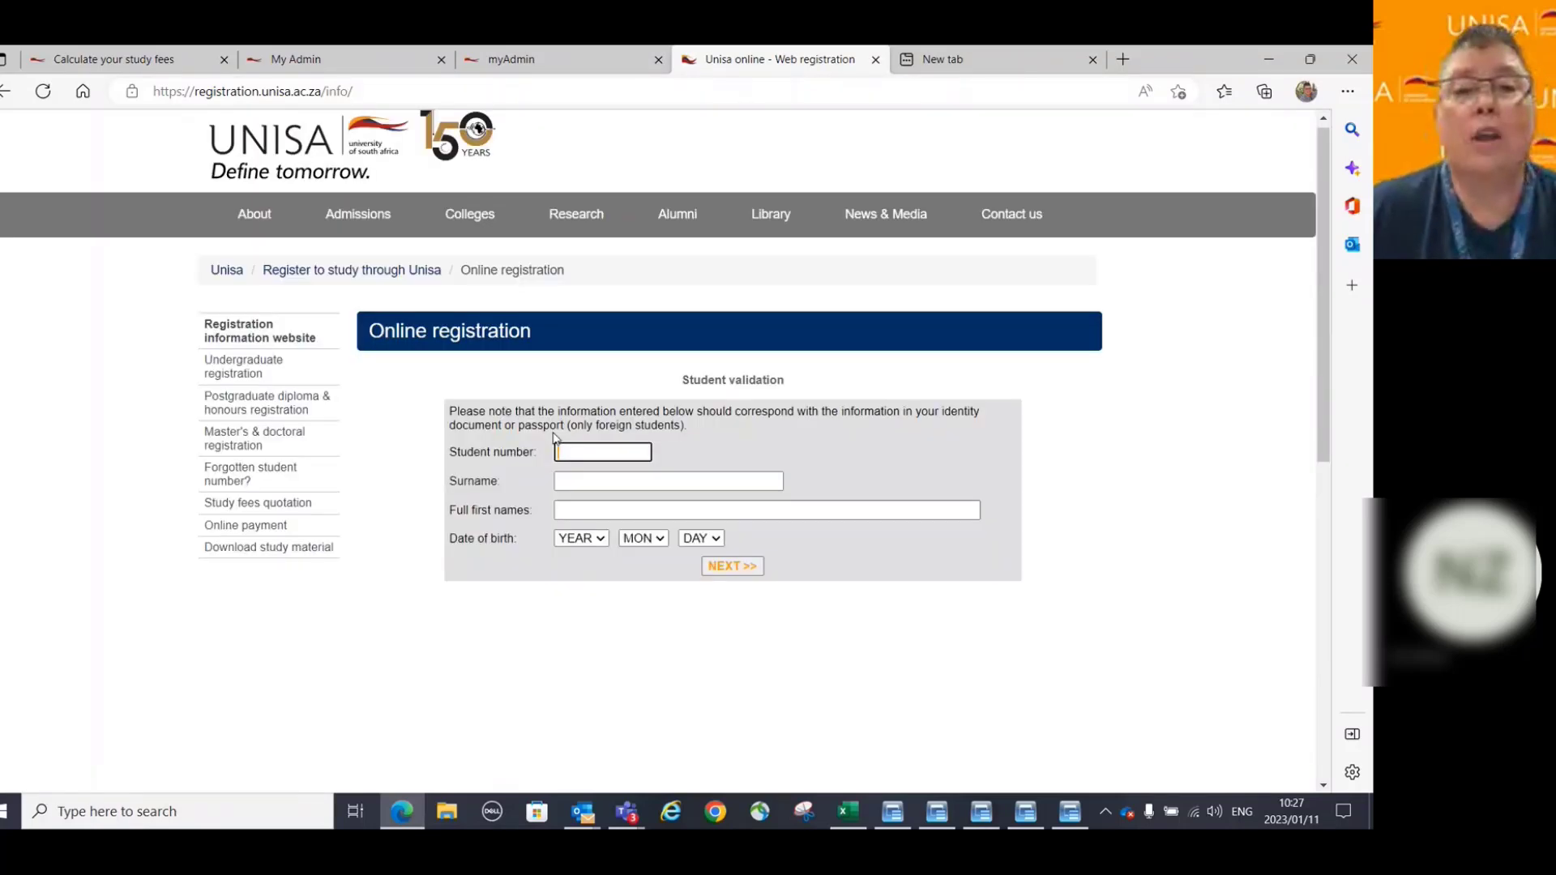
Enter the student number, surname and first name in the student validation form.
right_click(579, 453)
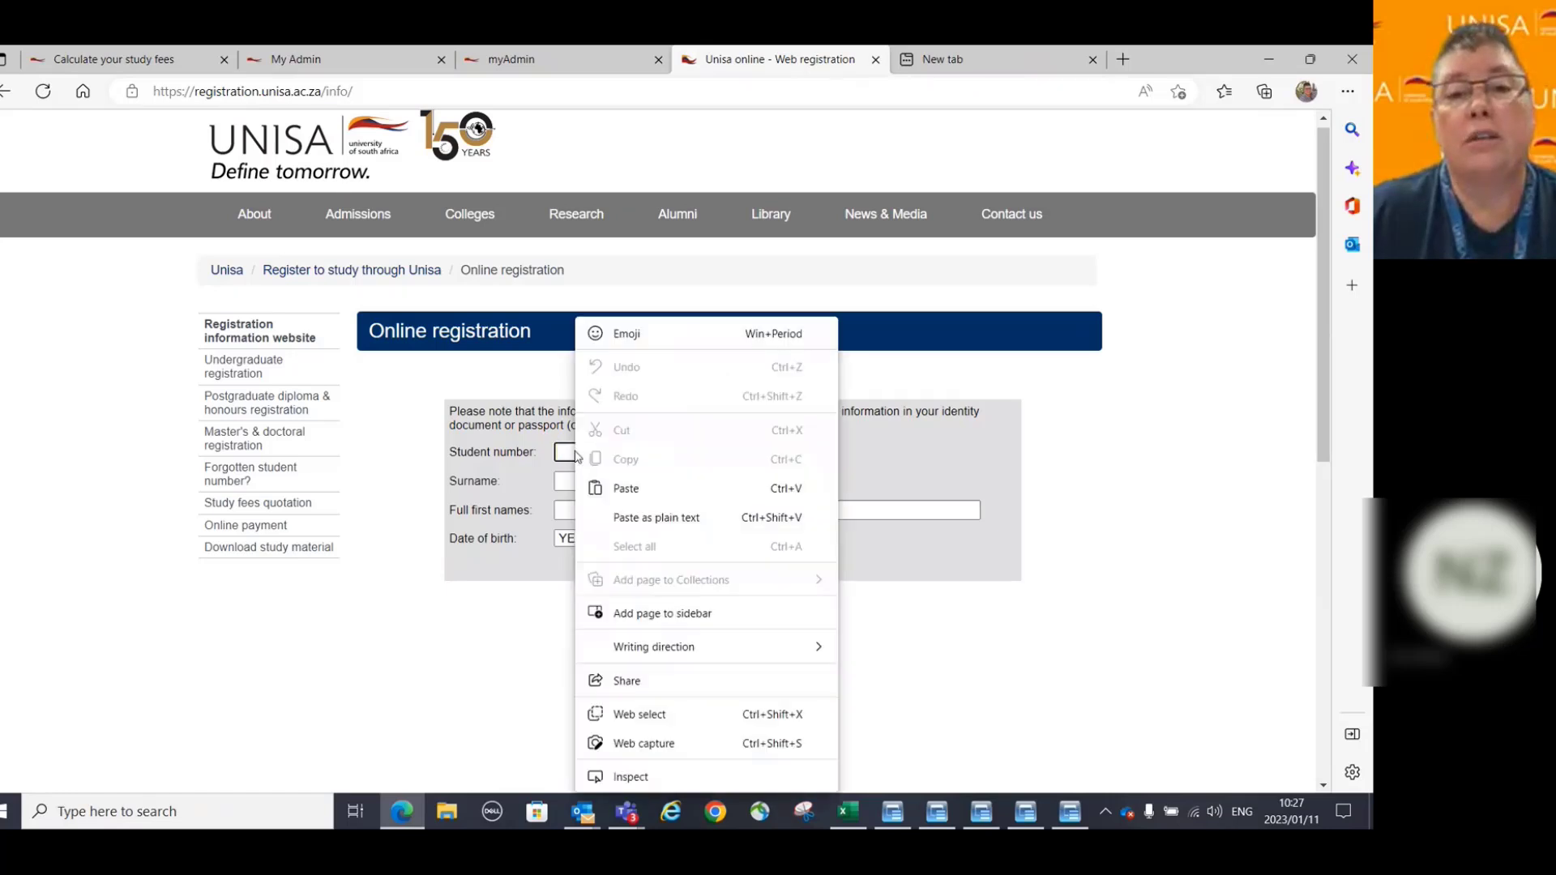
click(624, 489)
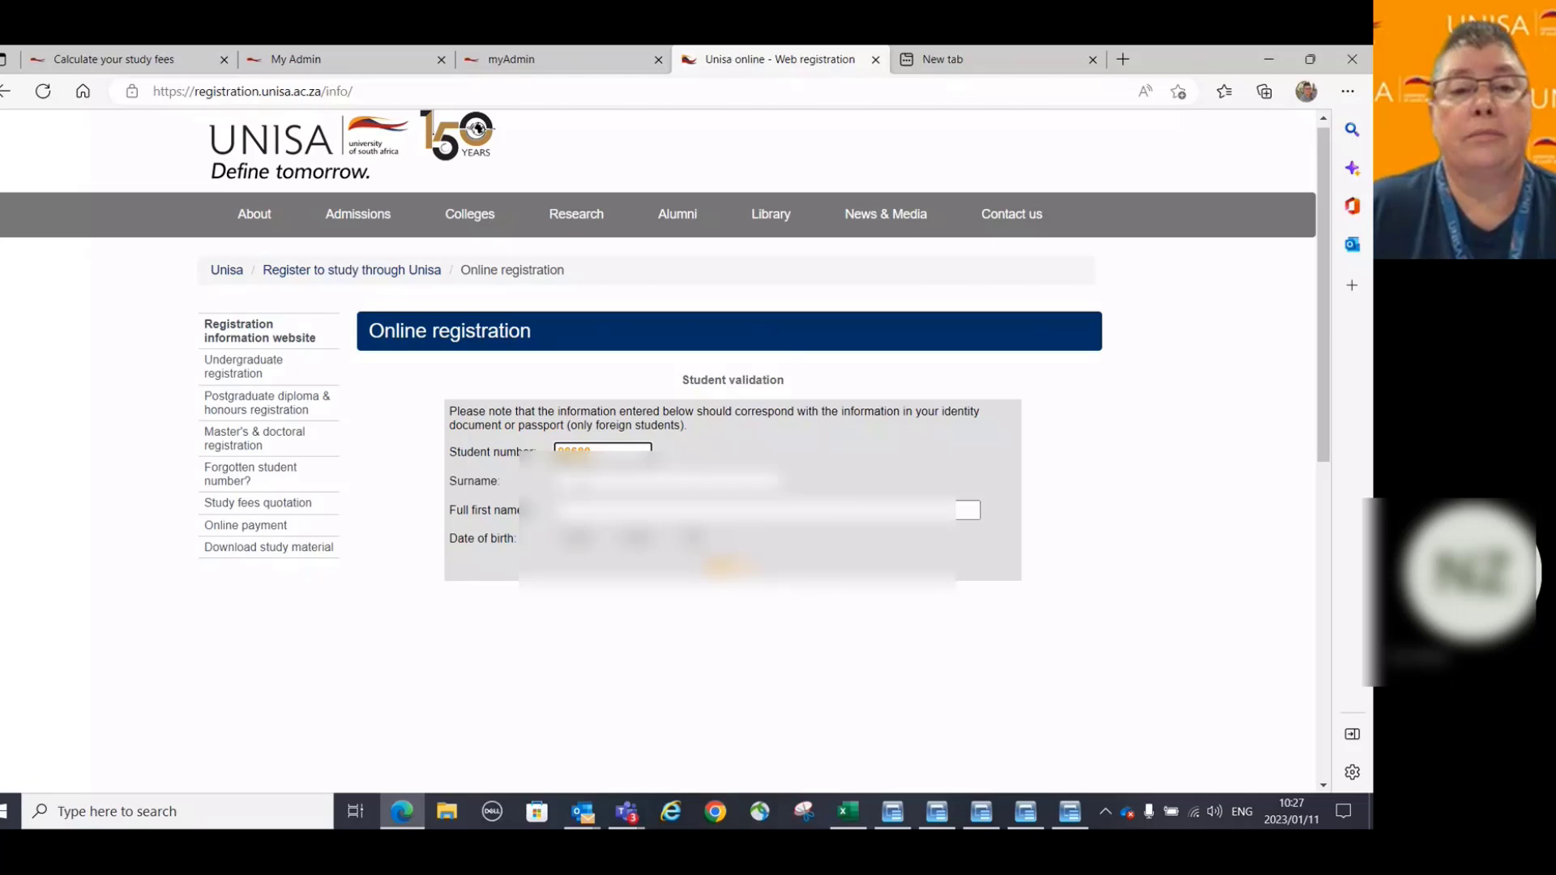
double_click(592, 450)
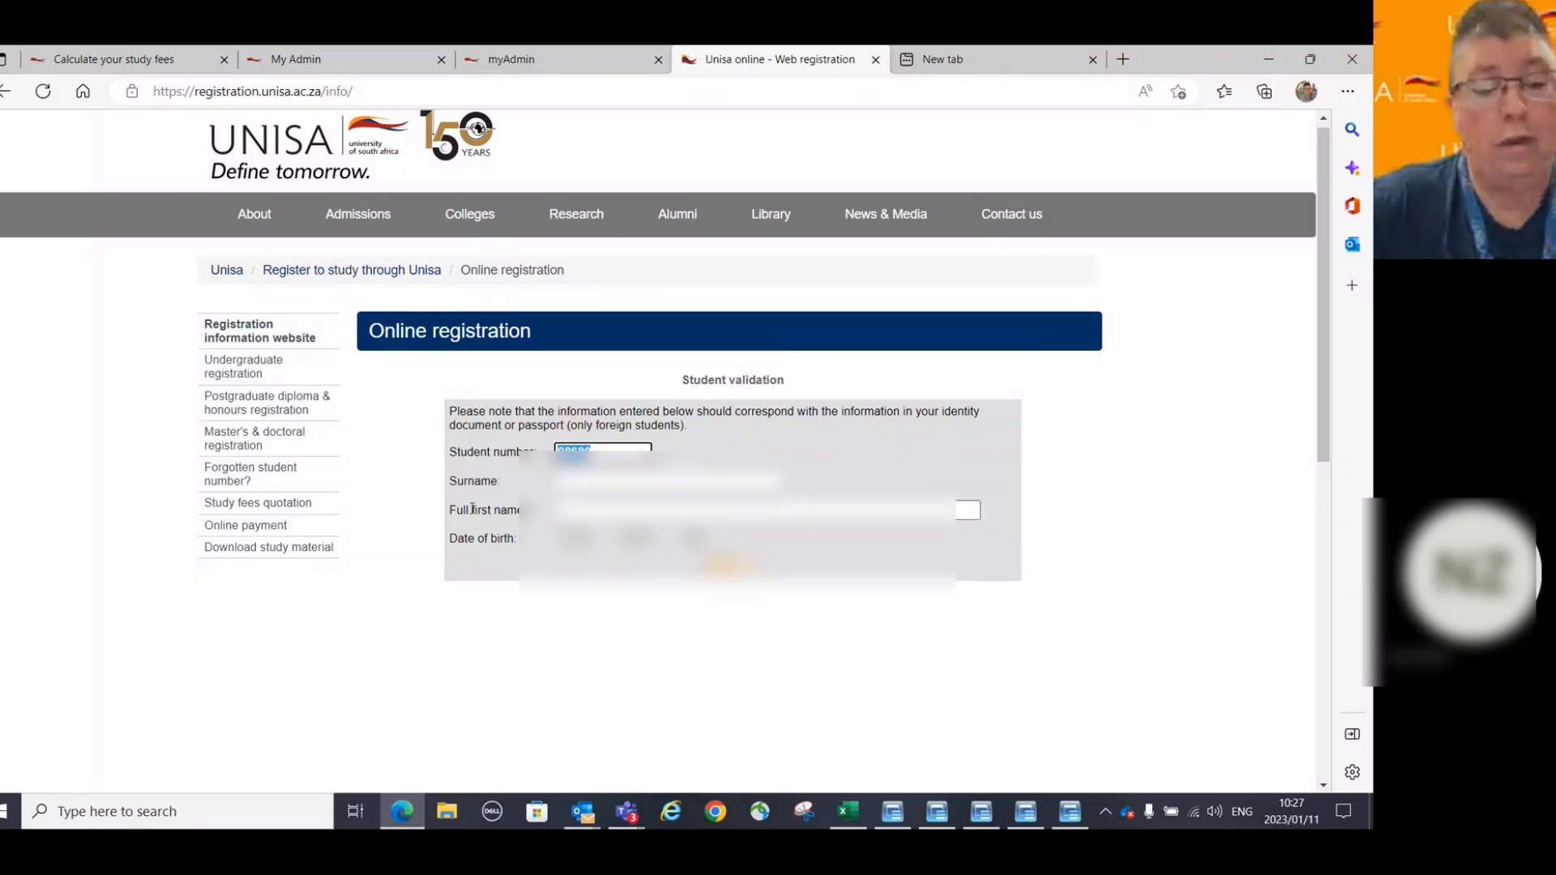
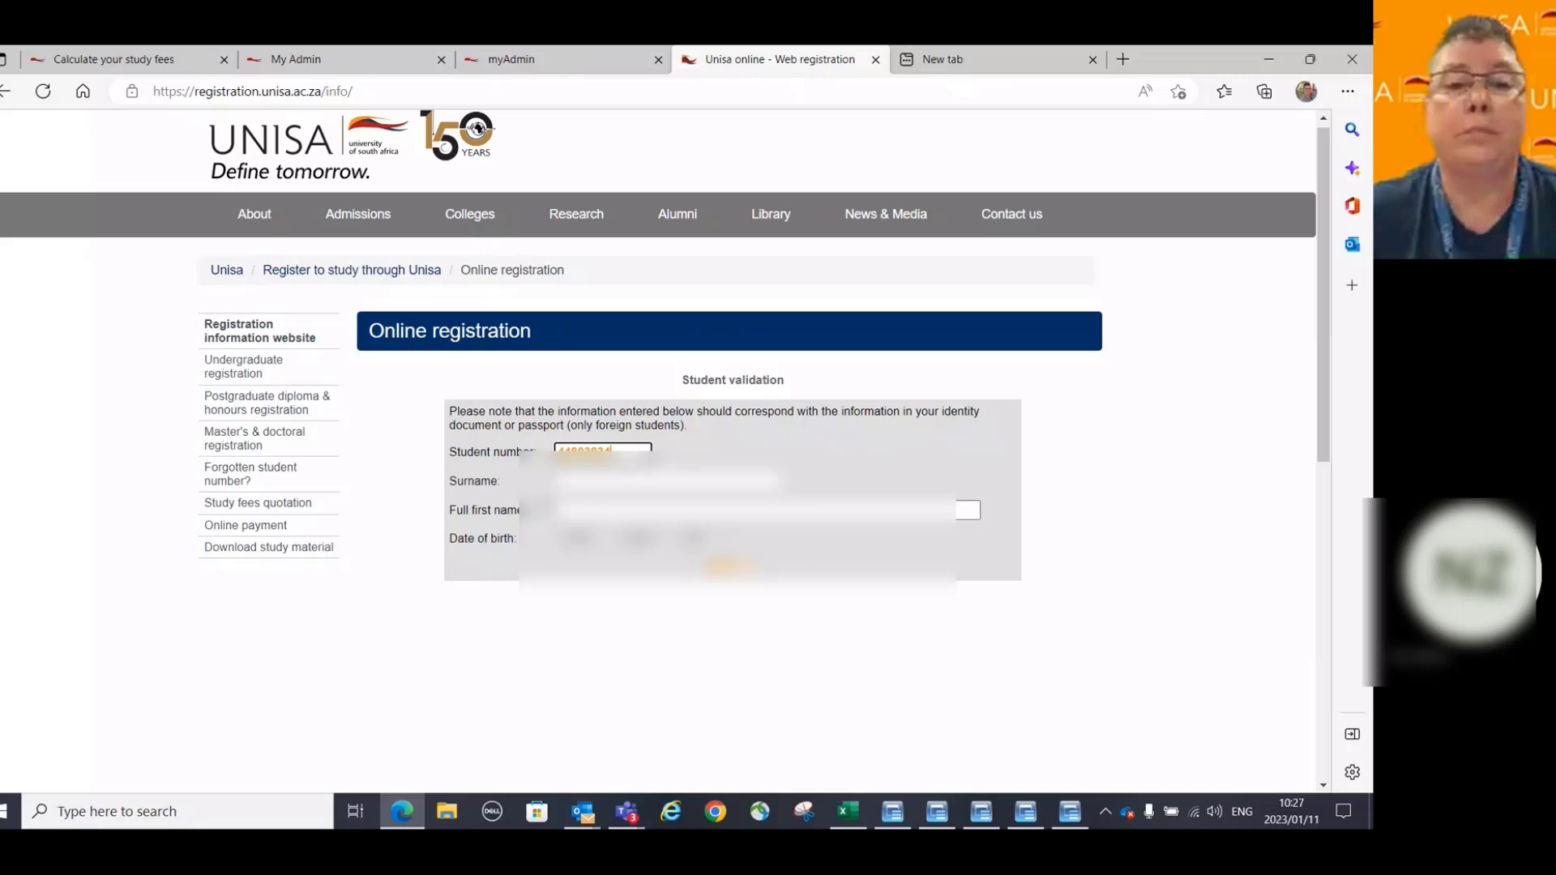
click(664, 481)
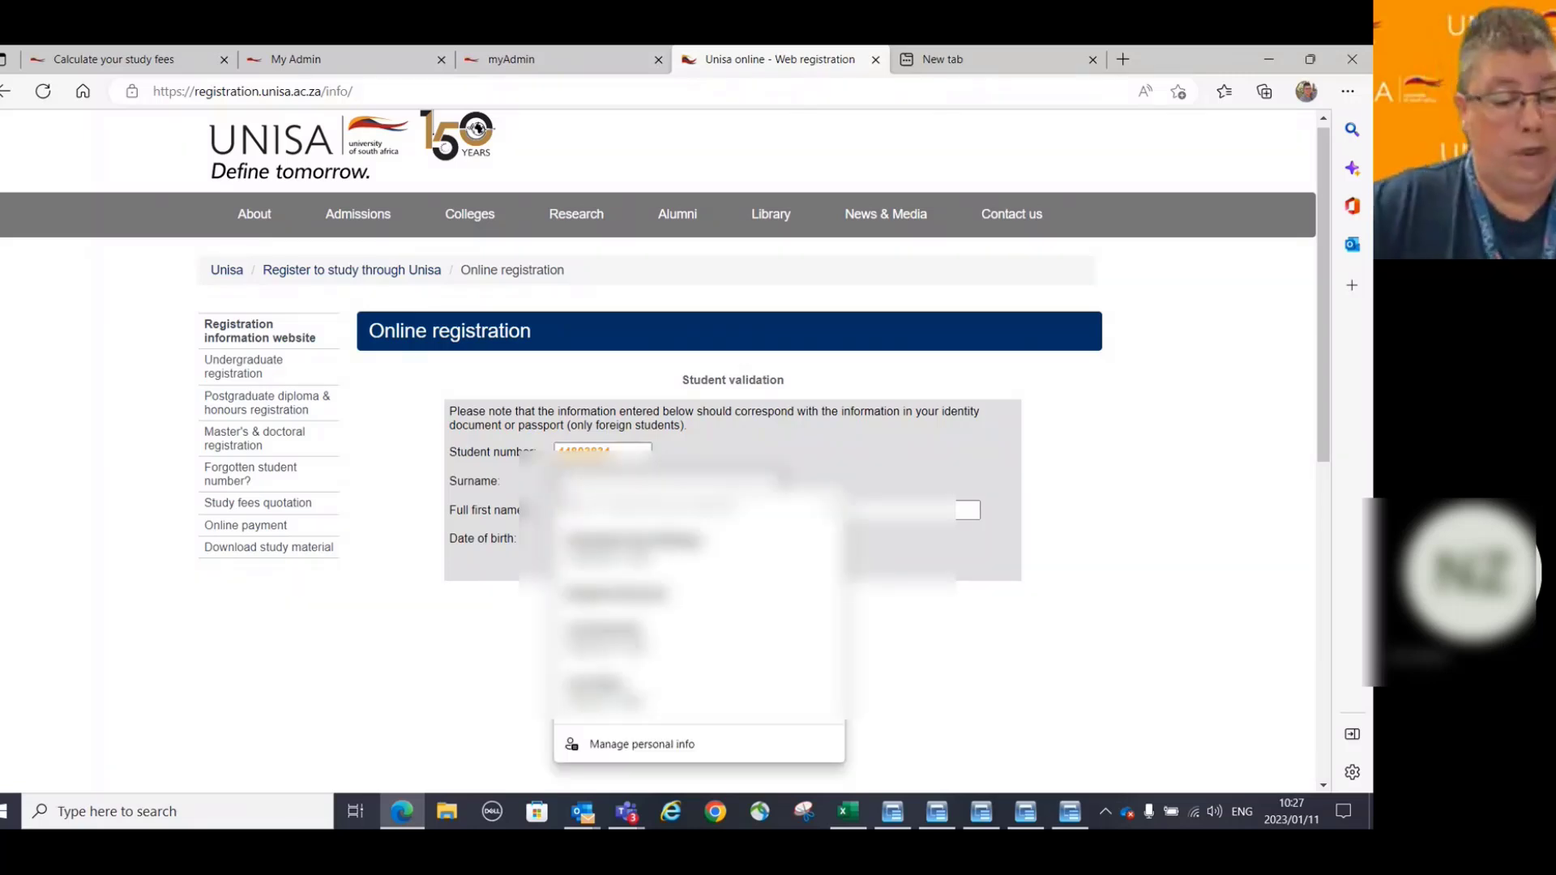
text(v)
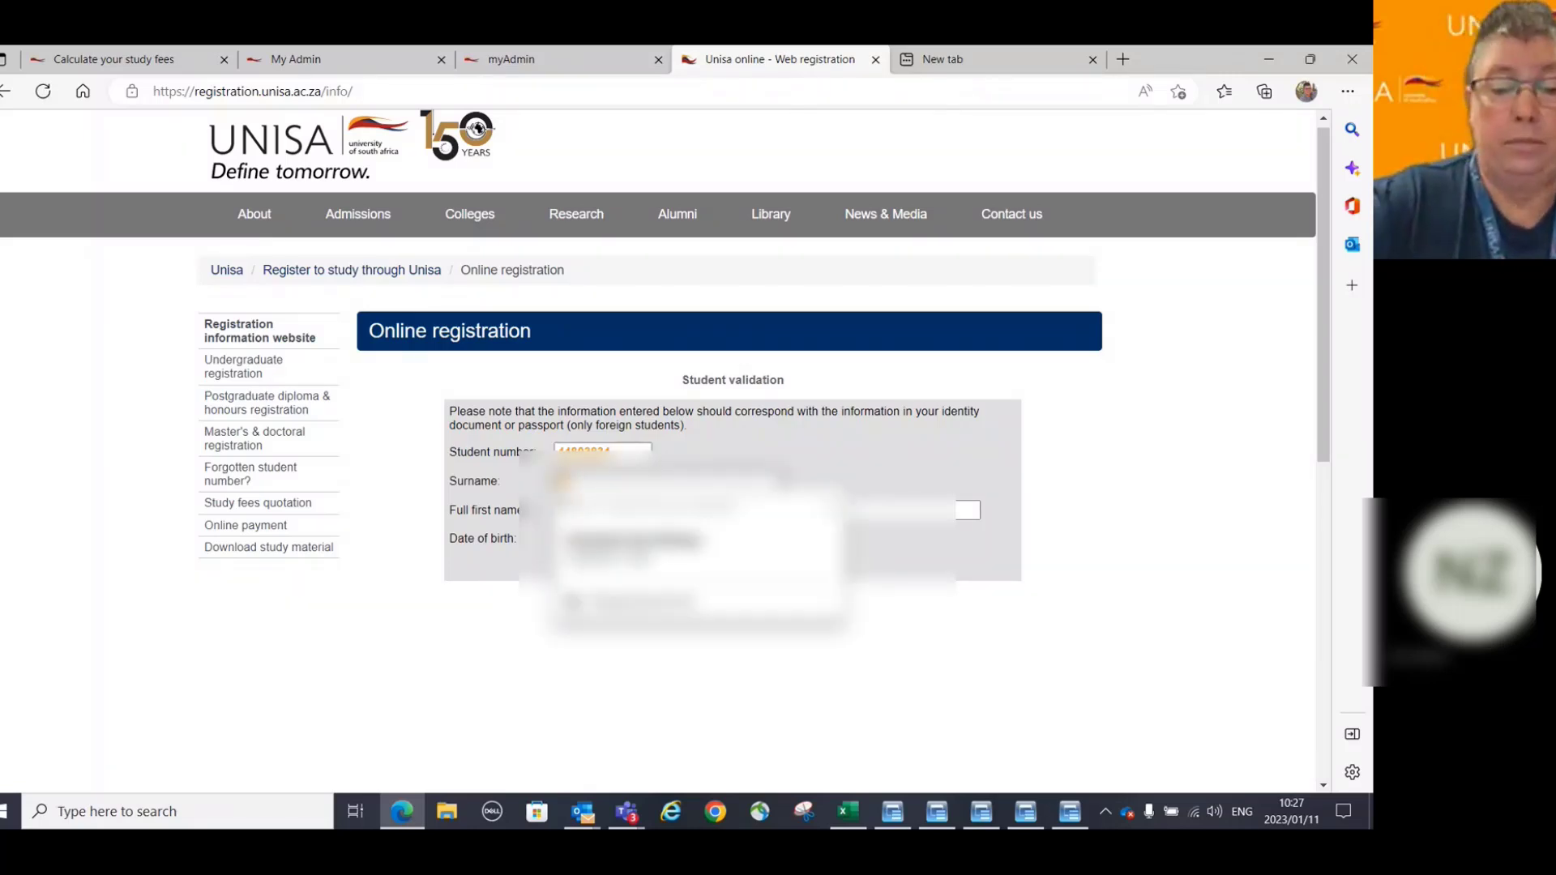
text(an)
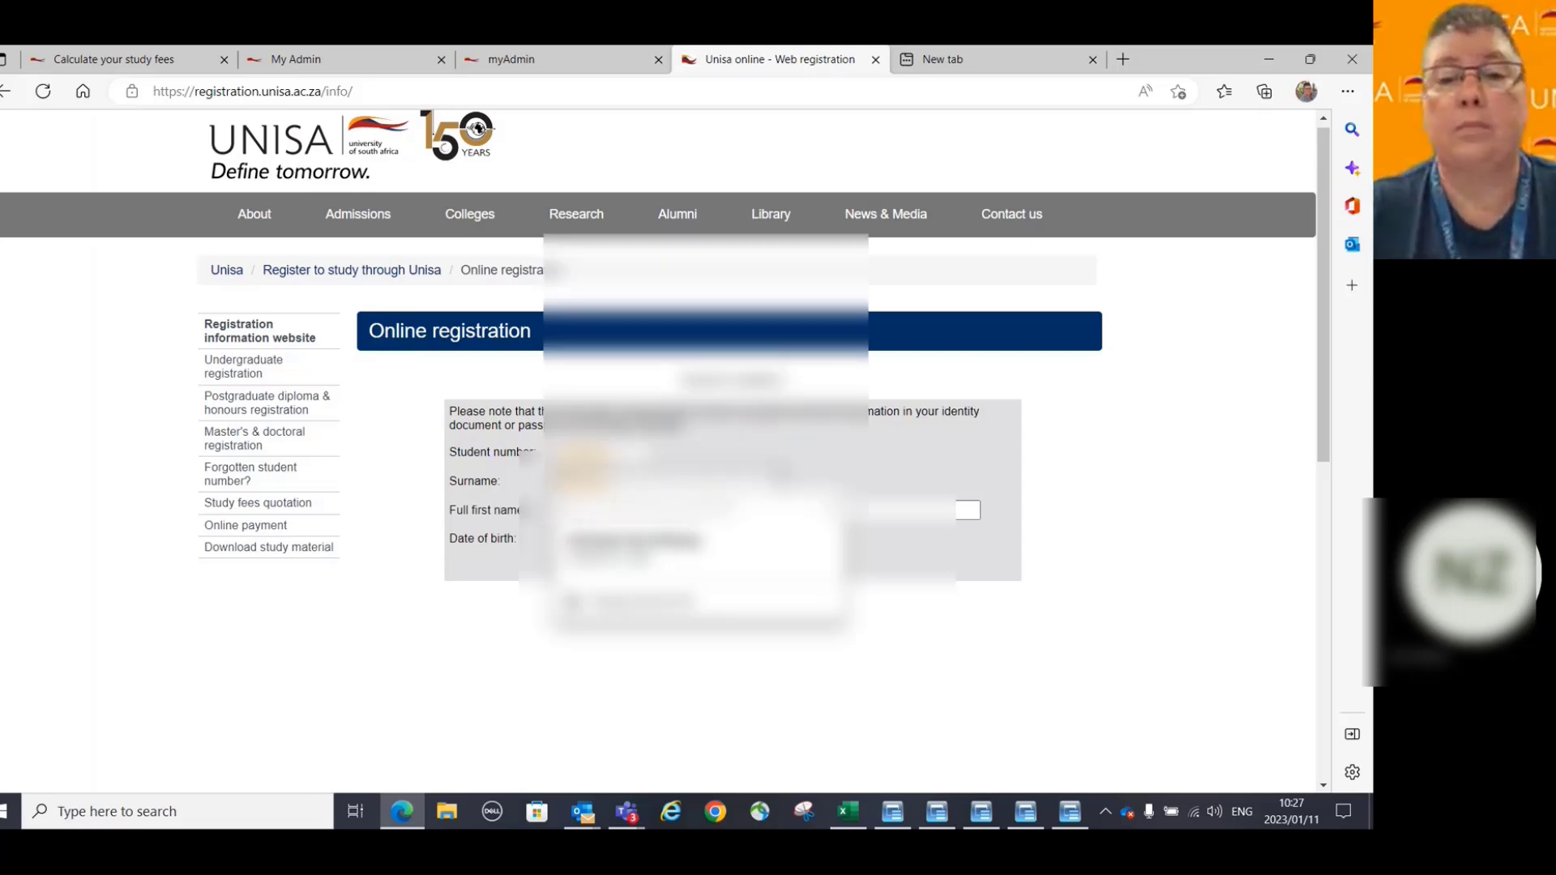
click(468, 705)
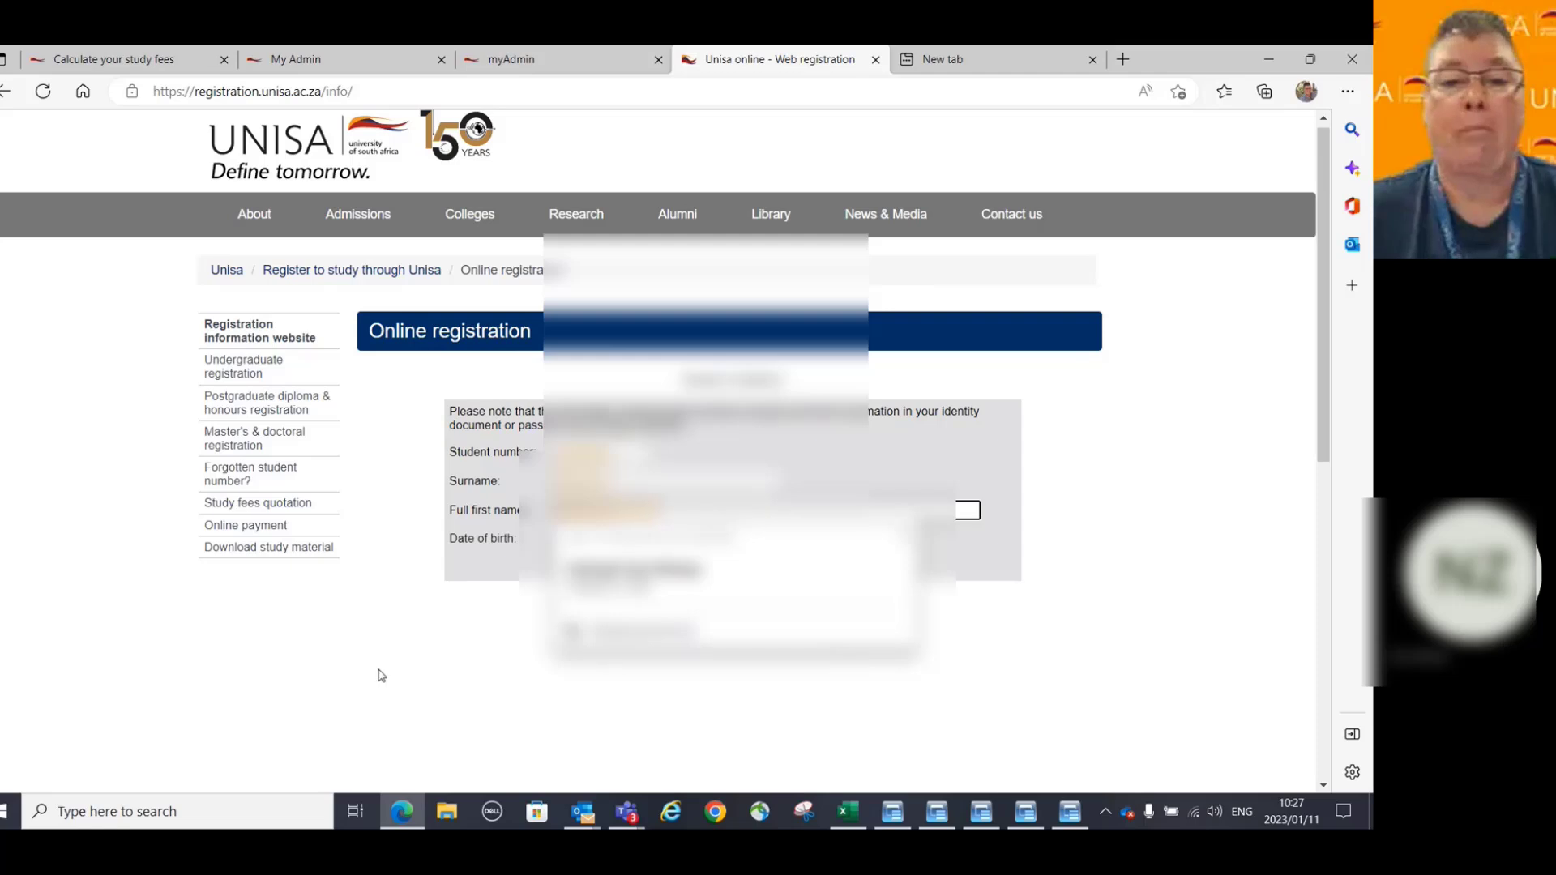
Select the birth year, month and day from the dropdowns and submit the validation details.
key(Tab)
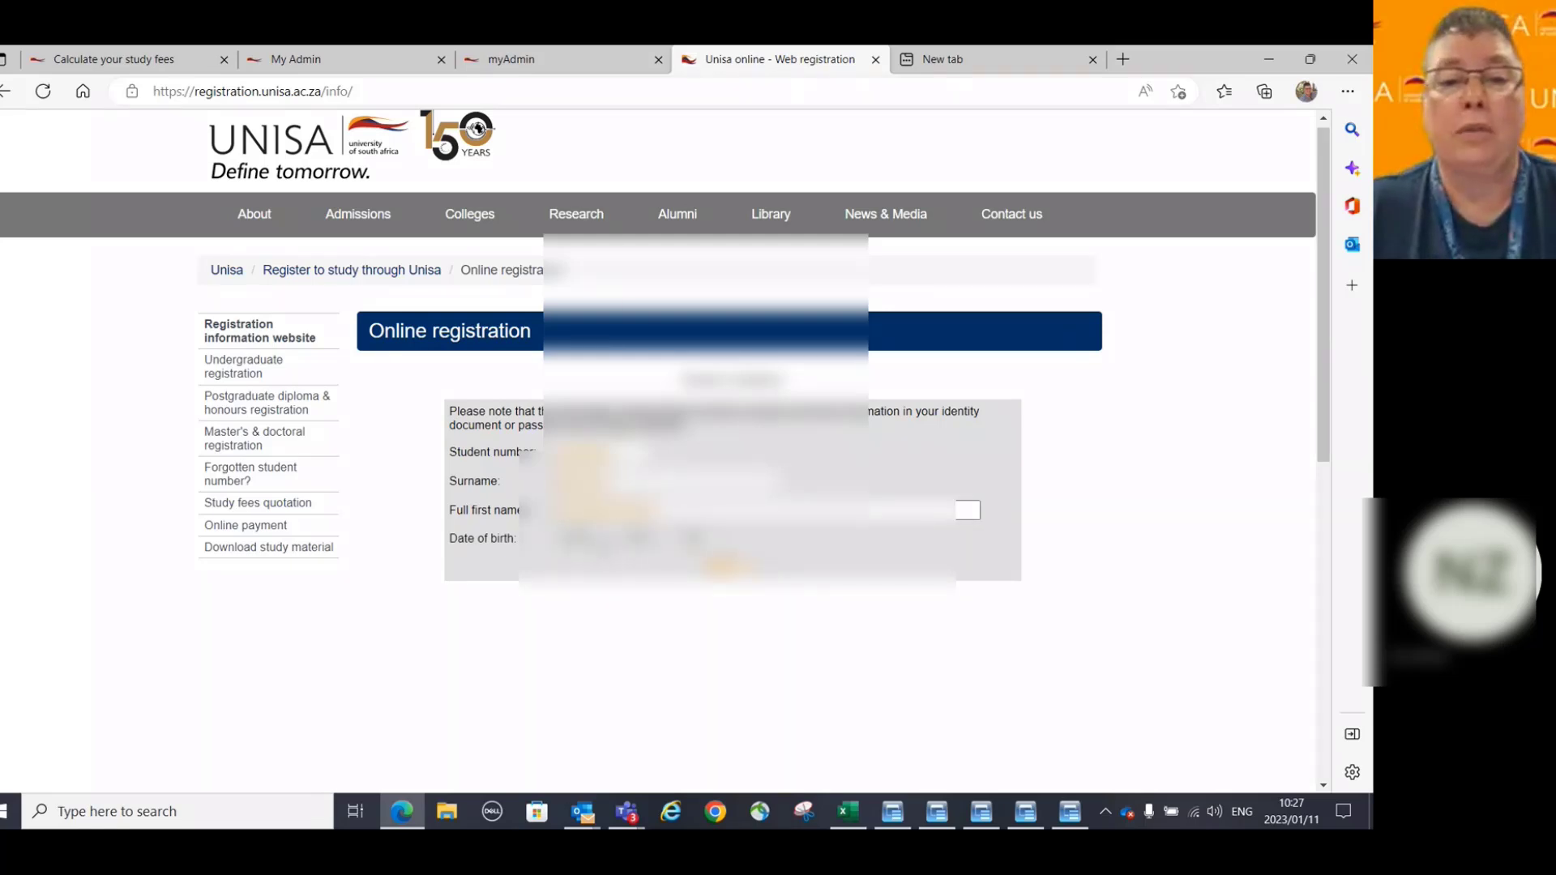
key(alt+Down)
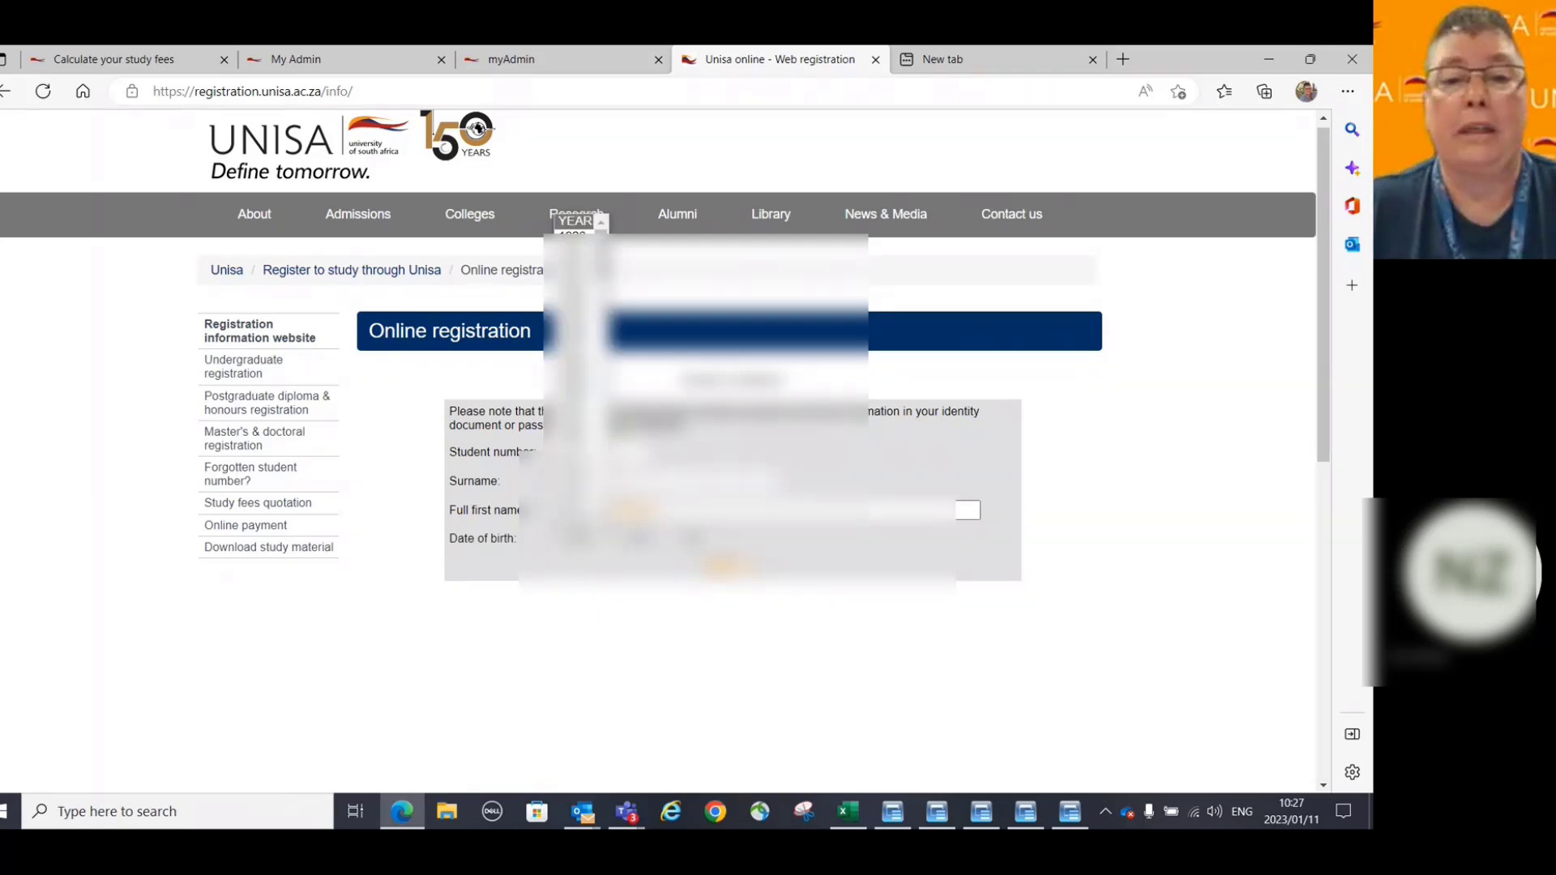
scroll(576, 389, down, 5)
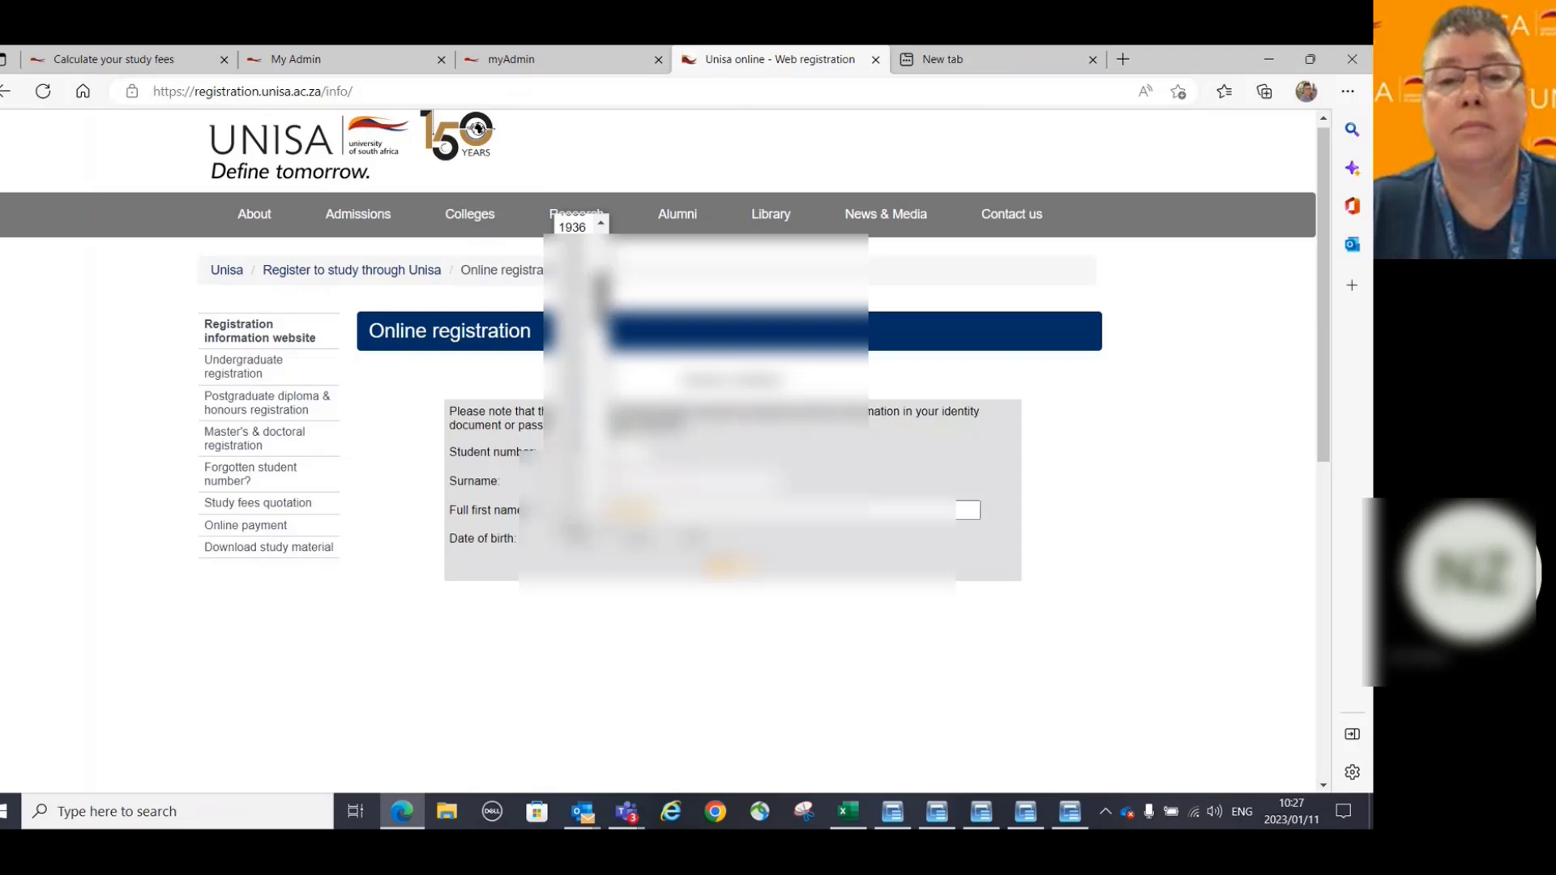
scroll(576, 389, down, 12)
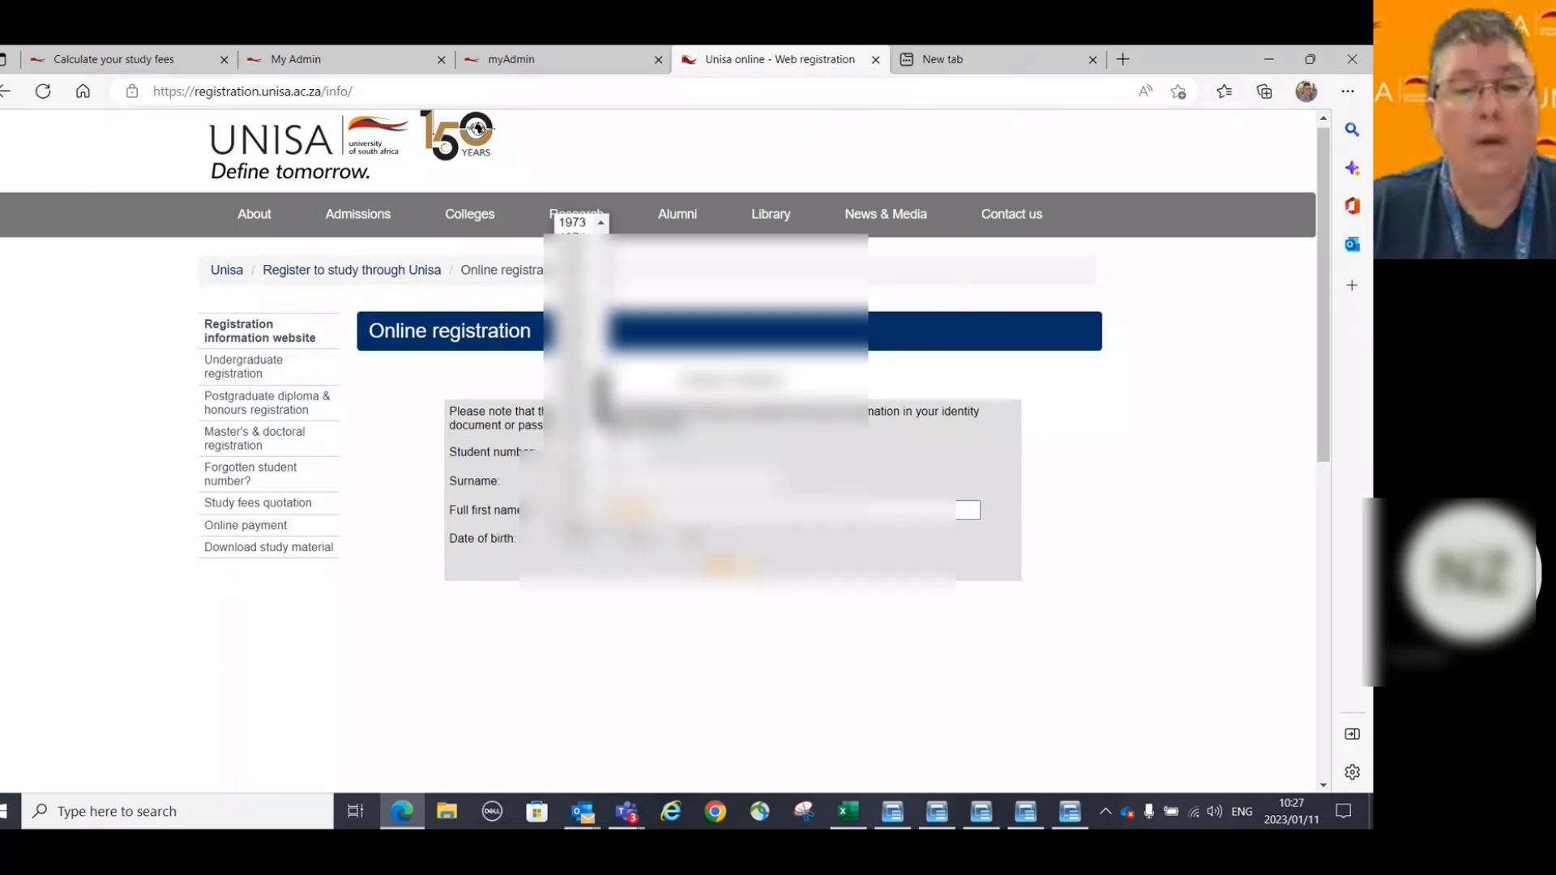
click(577, 379)
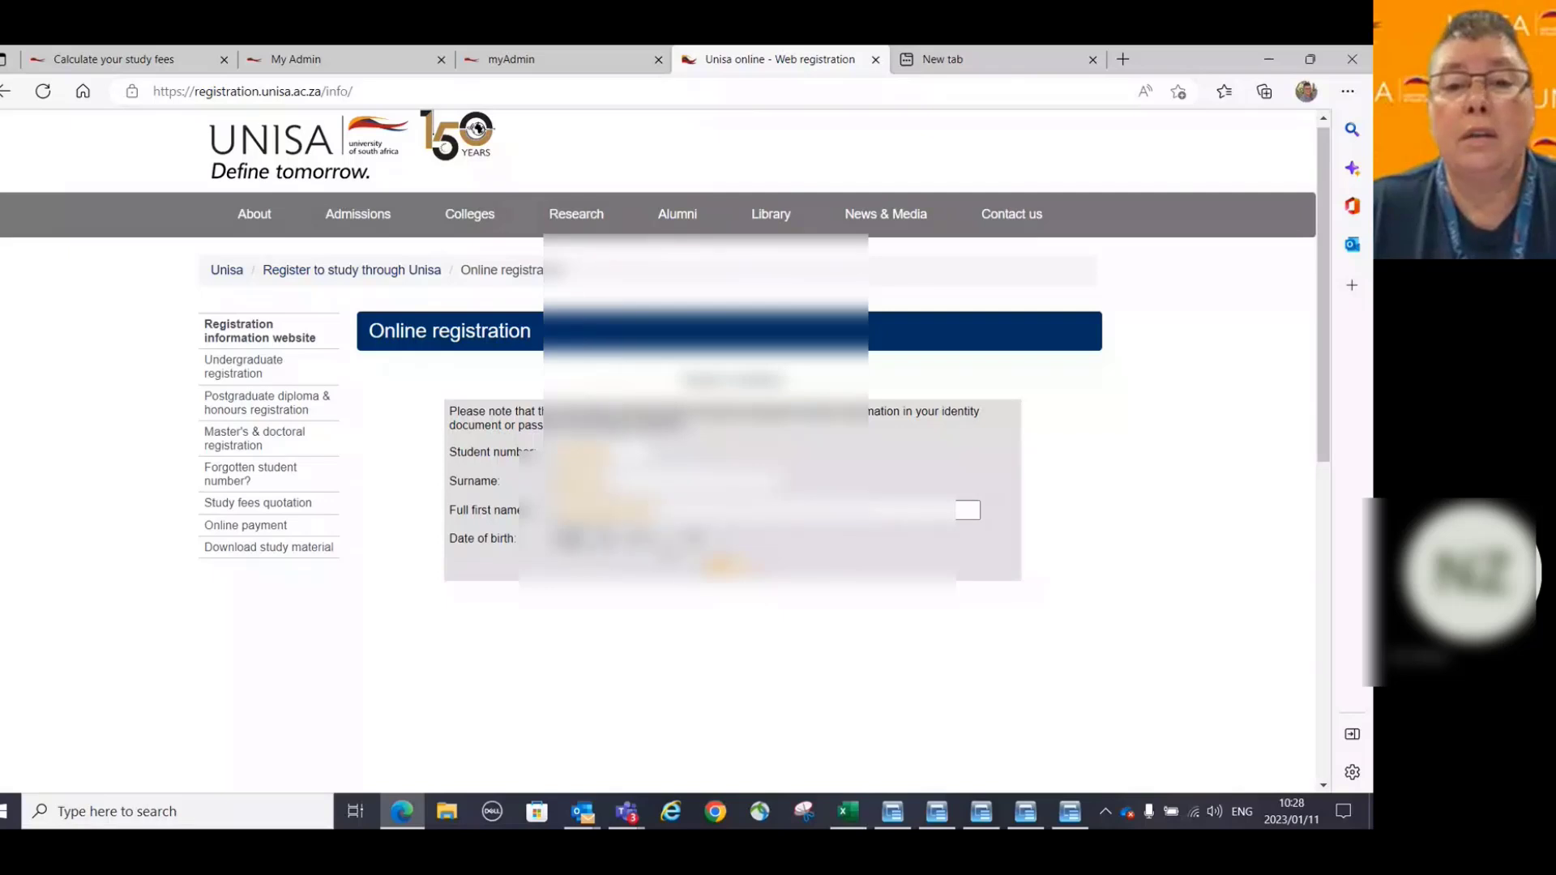
click(638, 539)
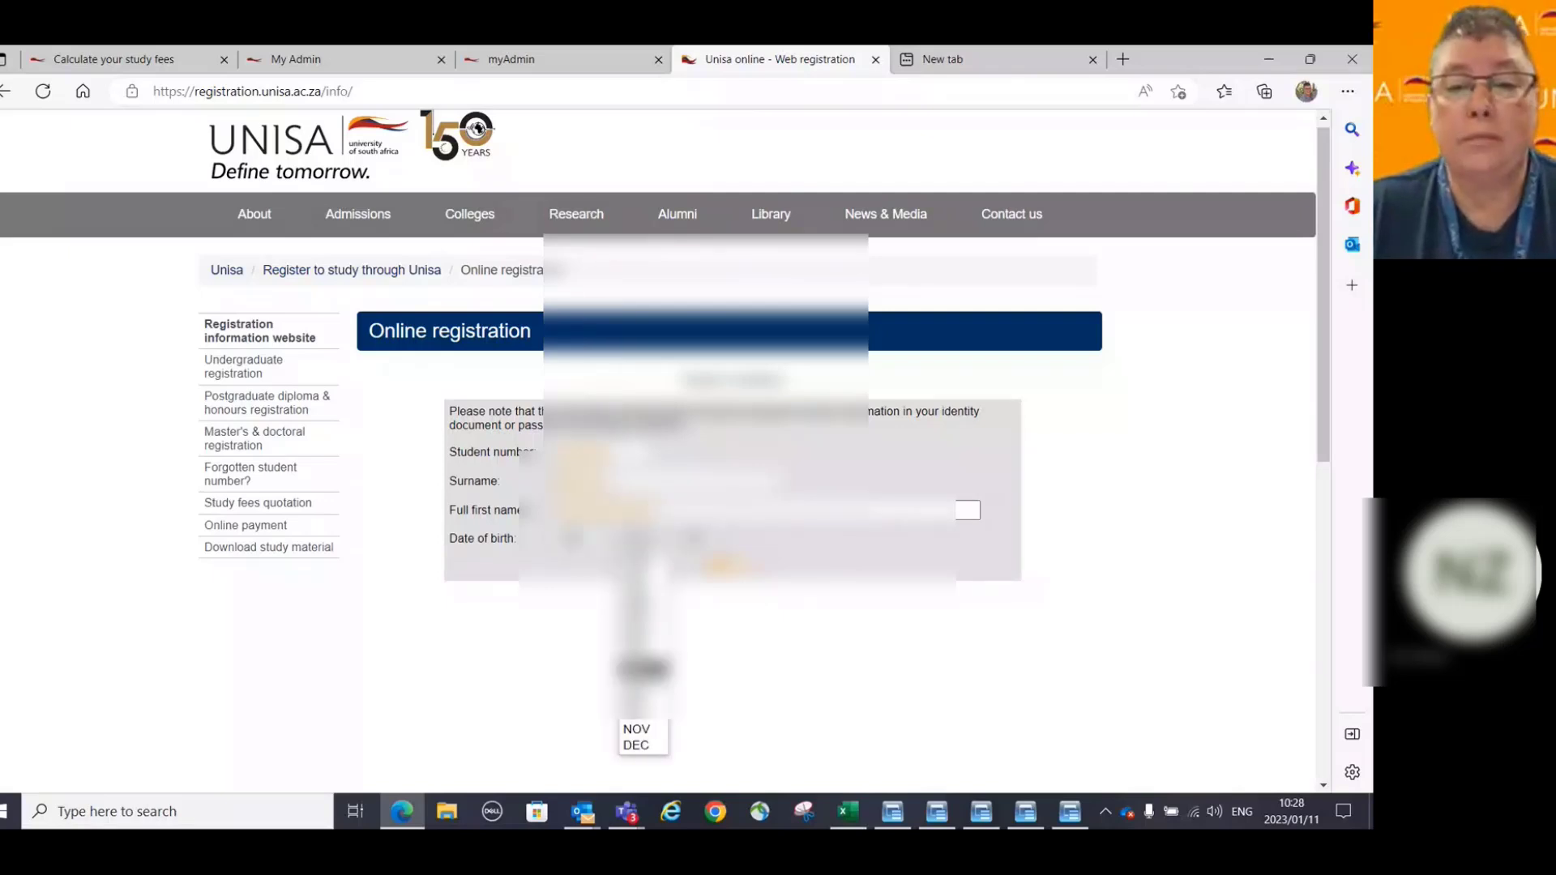
click(640, 707)
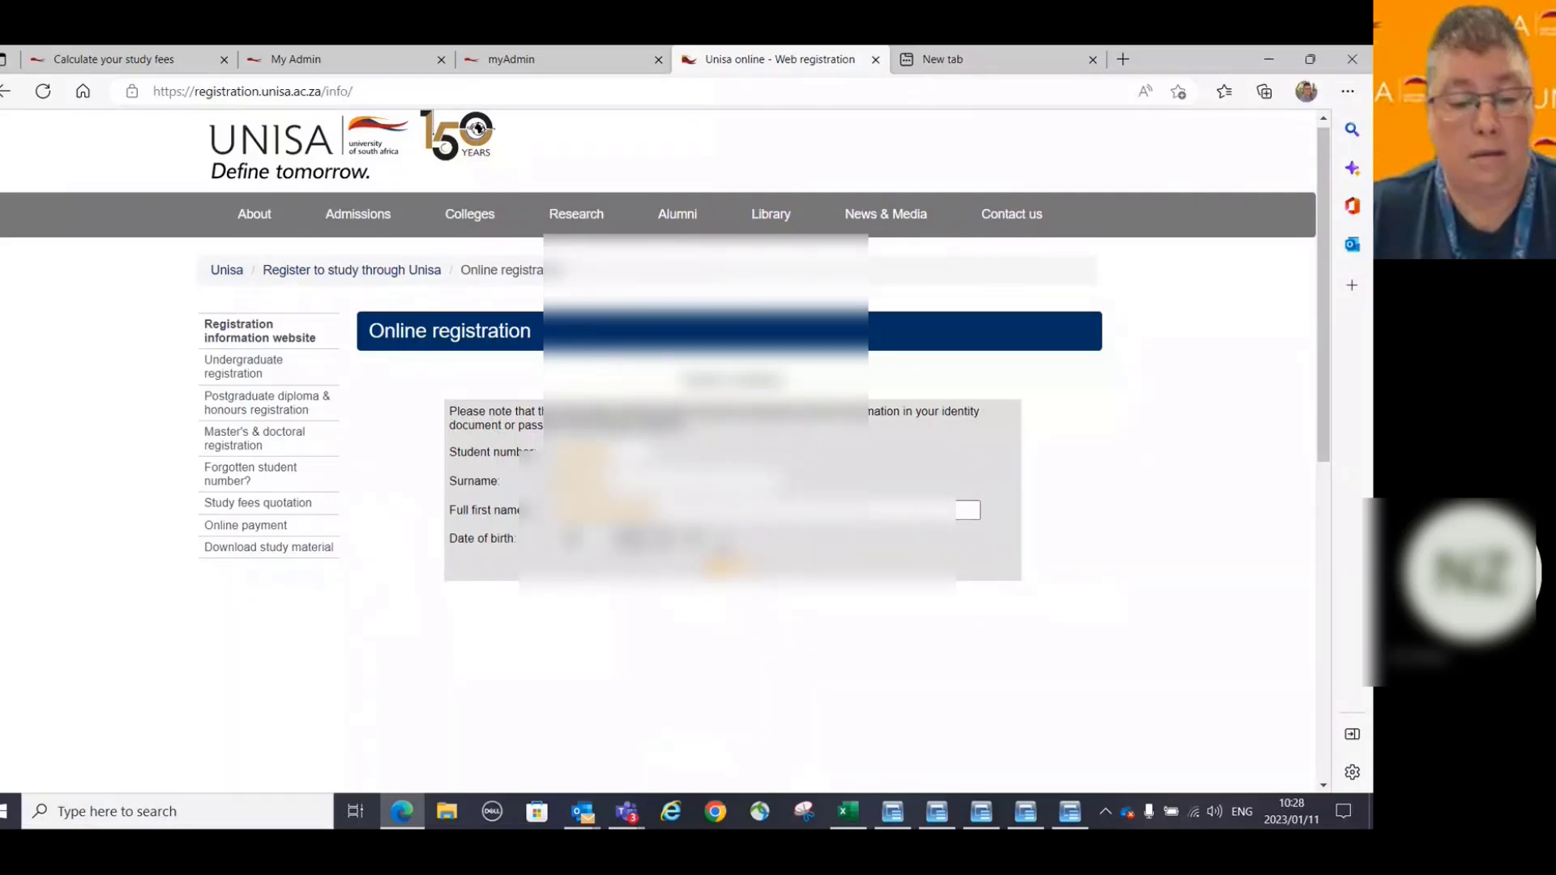
click(690, 539)
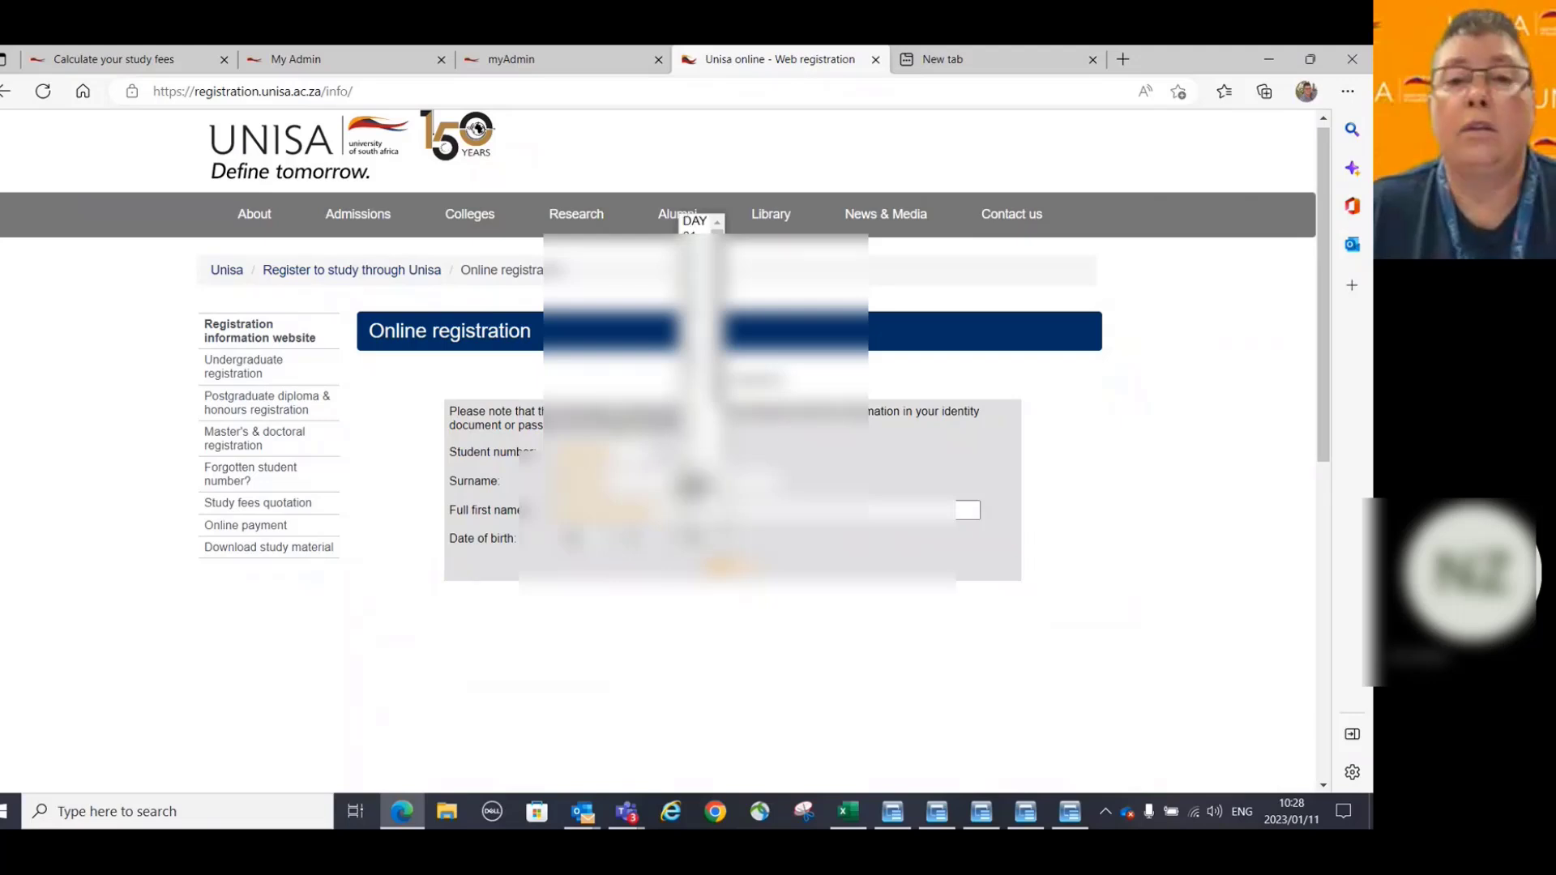
scroll(692, 440, down, 3)
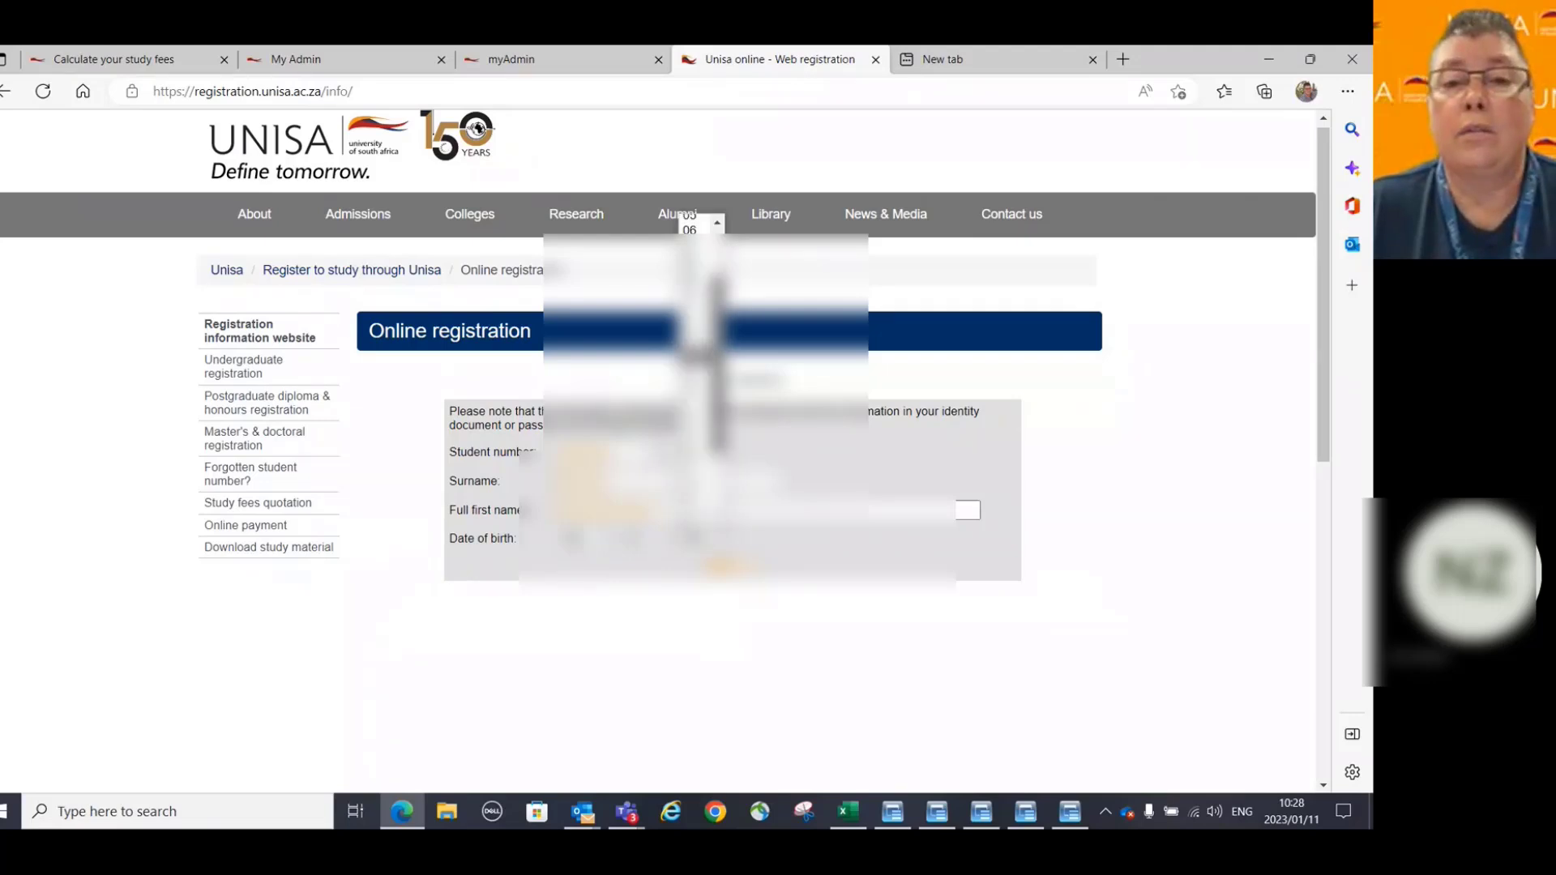
click(693, 476)
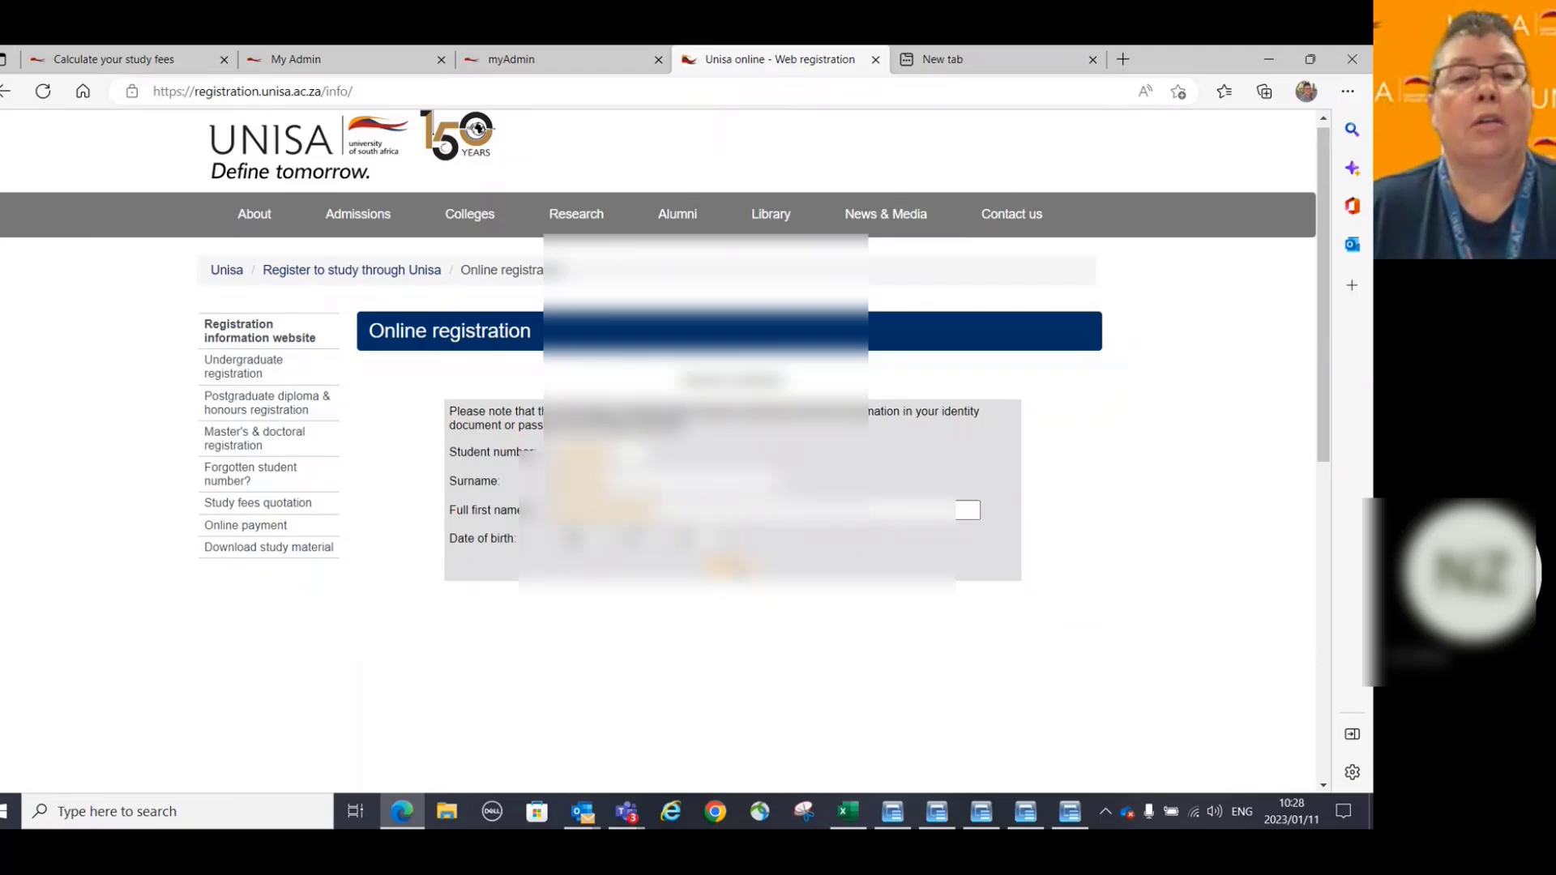
click(729, 566)
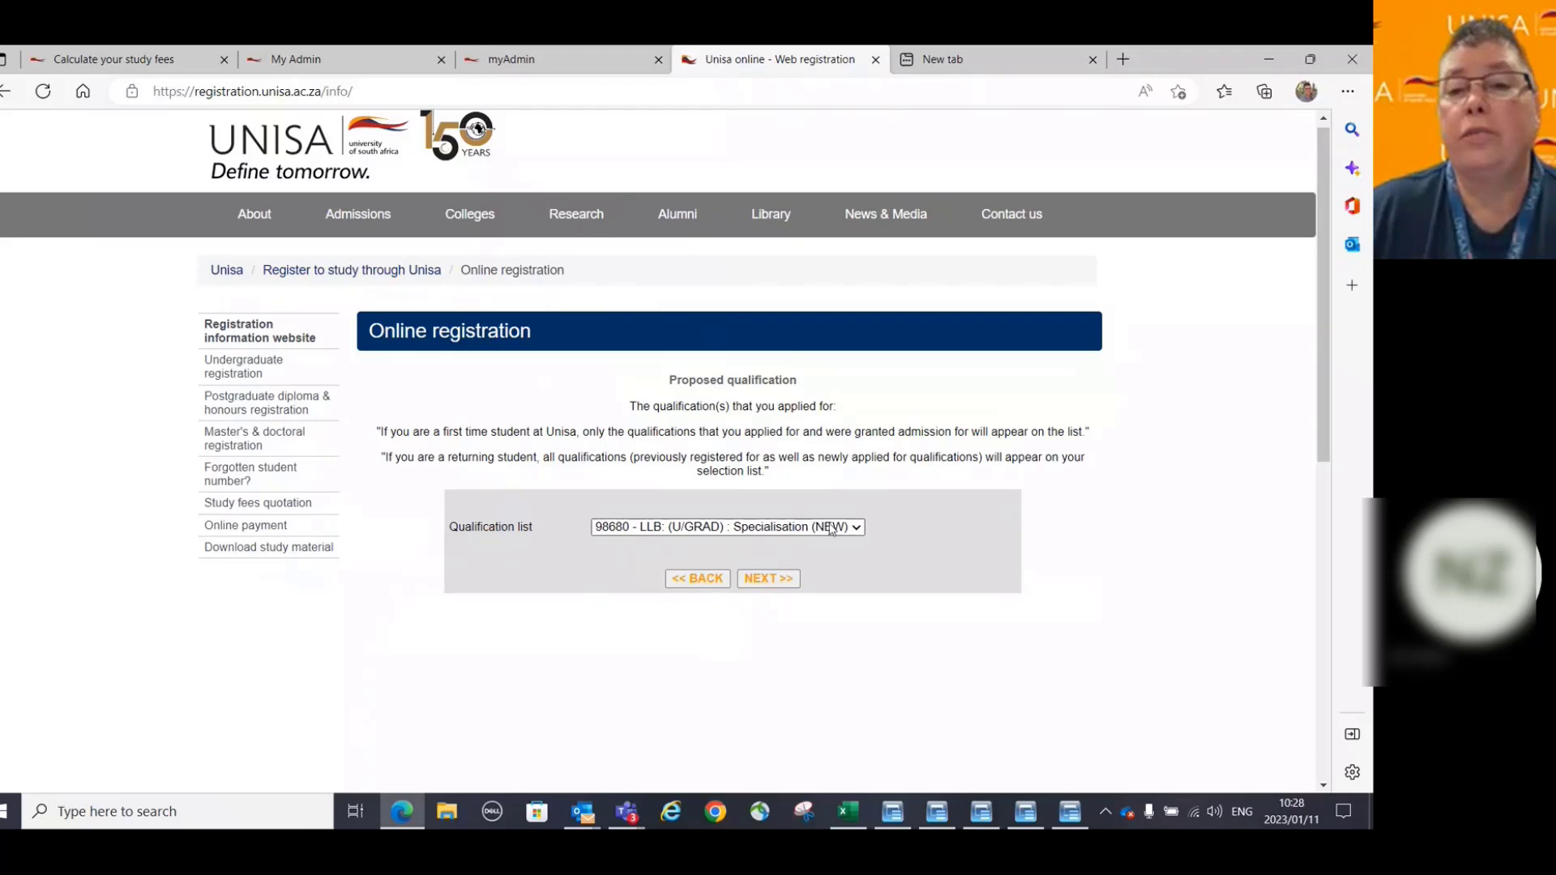
Keep 98680 - LLB (U/GRAD): Specialisation (NEW) selected in the Qualification list.
click(856, 528)
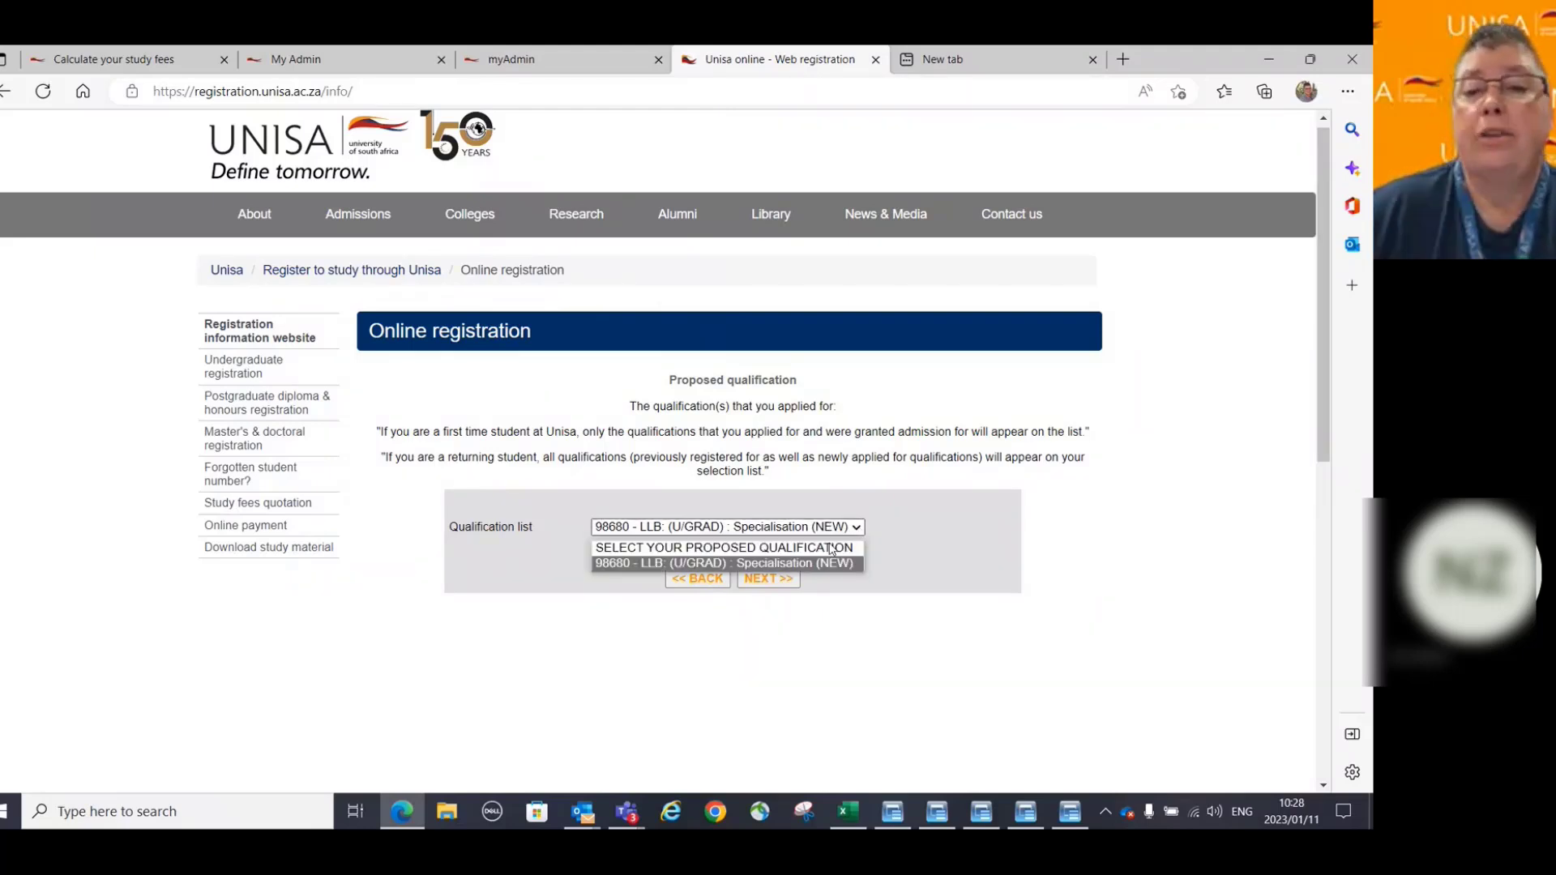
click(857, 529)
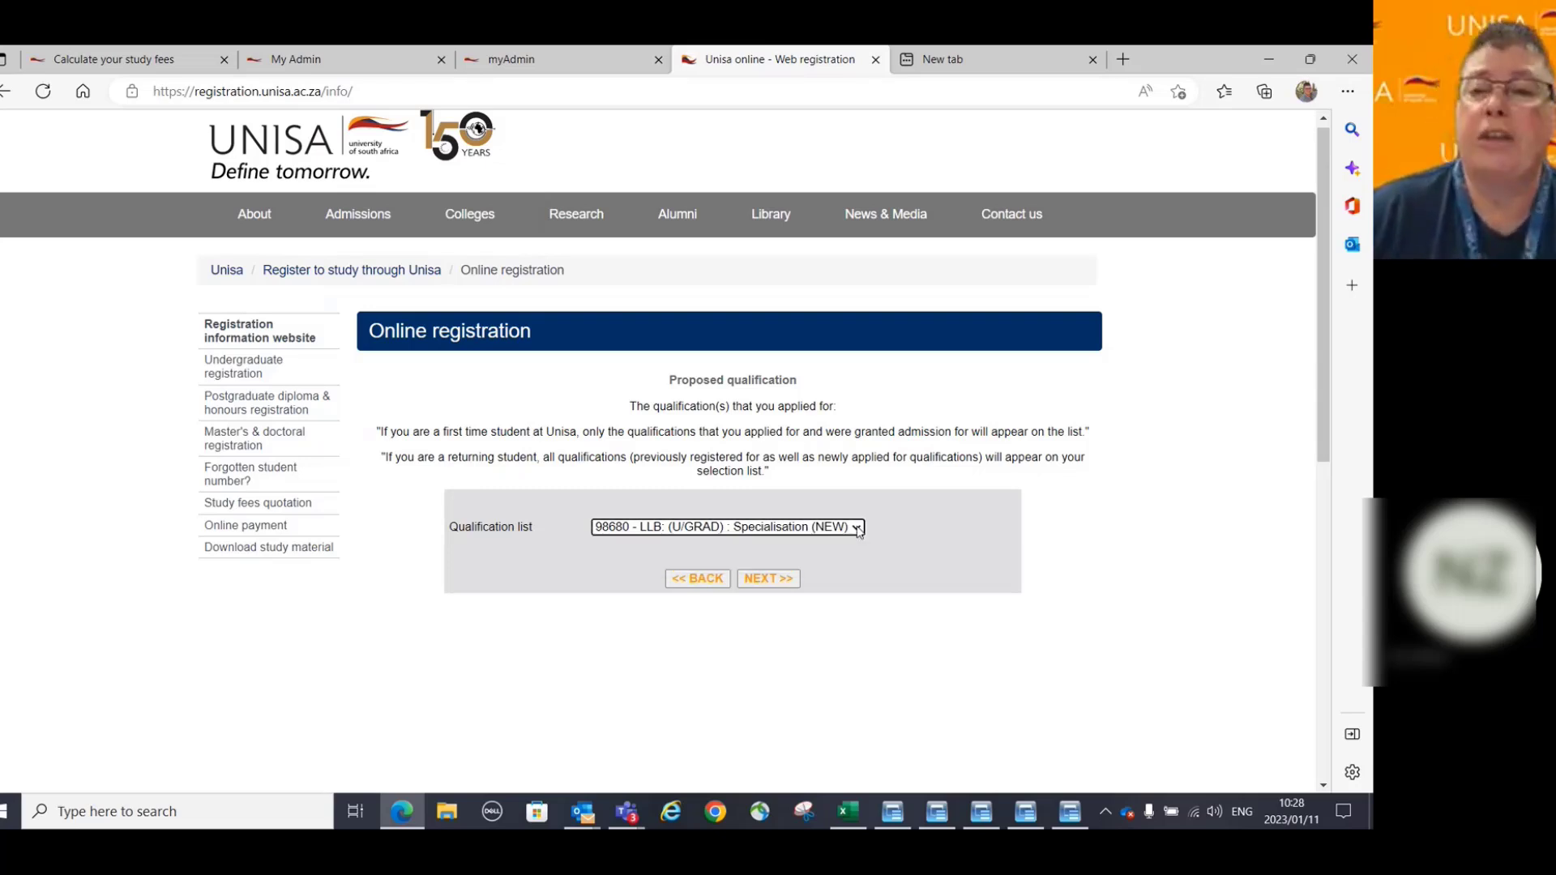
click(858, 529)
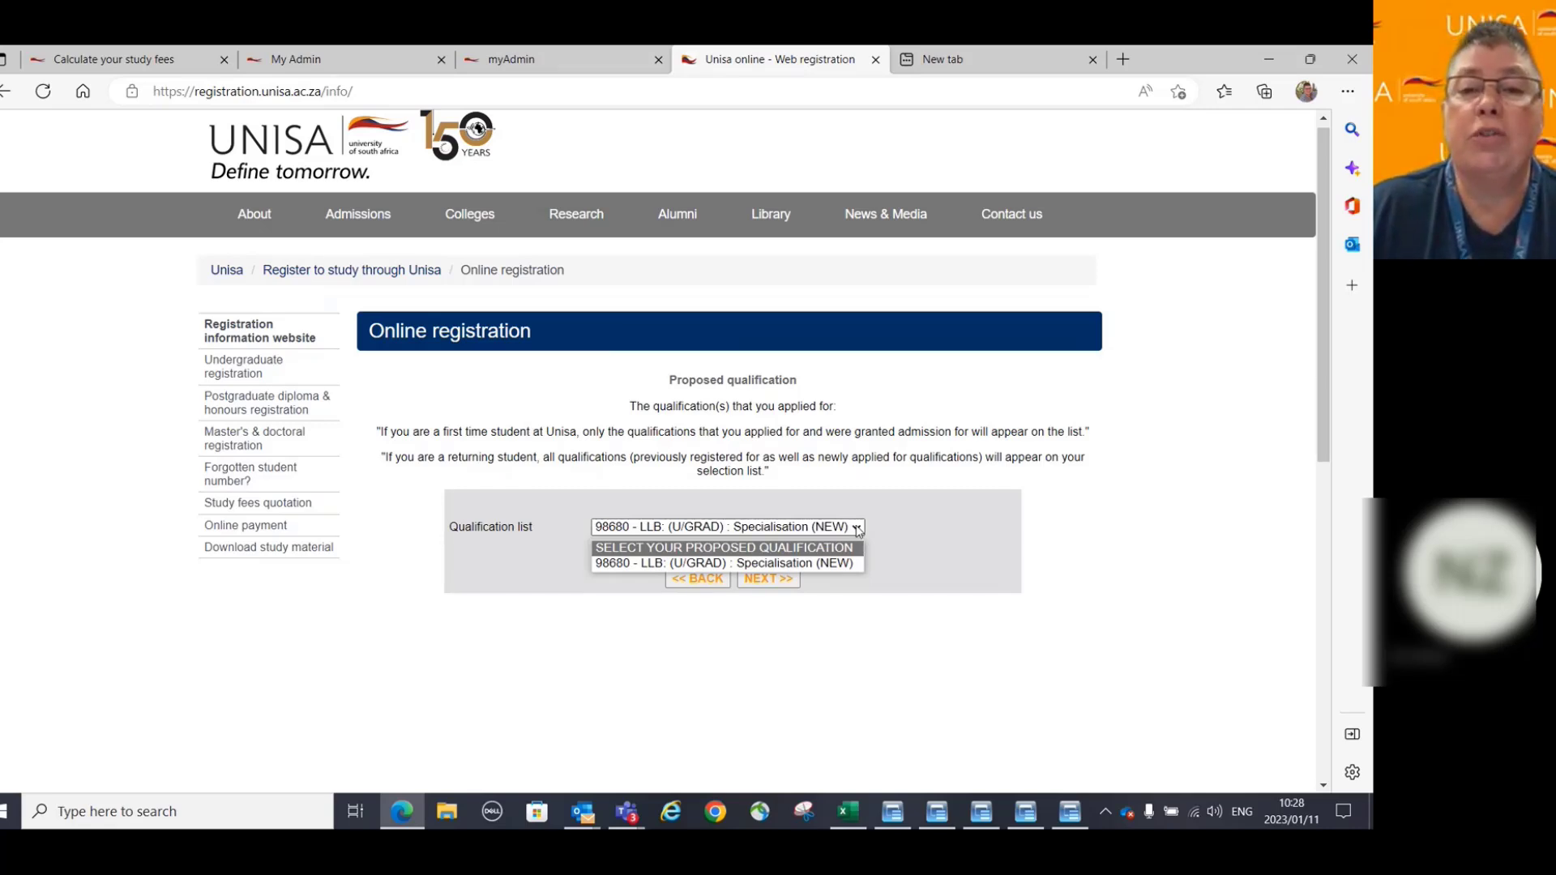
click(858, 530)
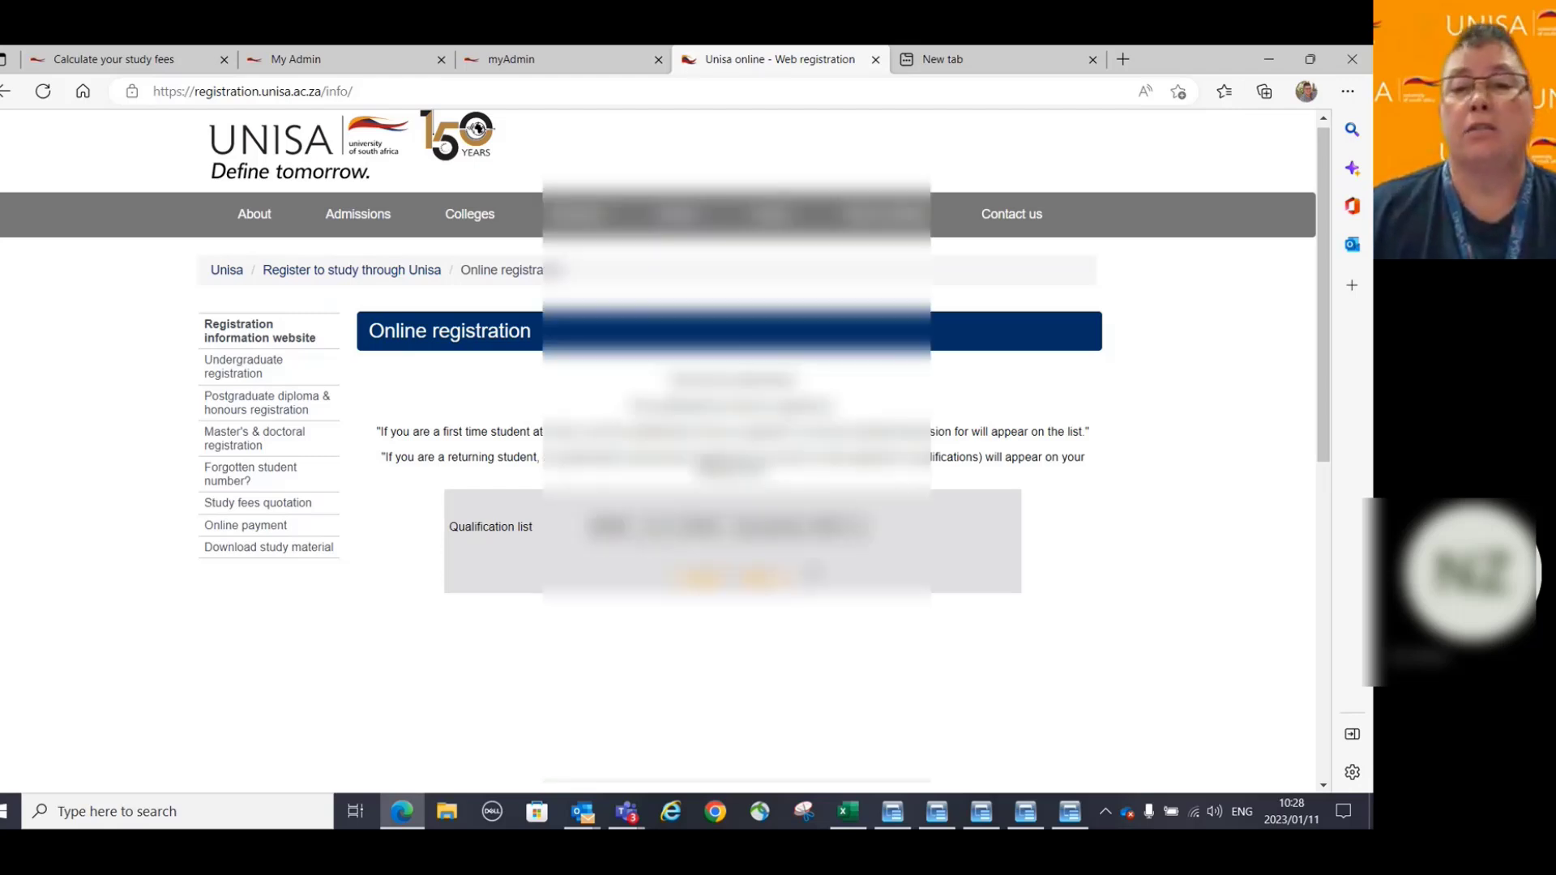
Continue to the student details and address form and scroll through it to the bottom.
click(763, 579)
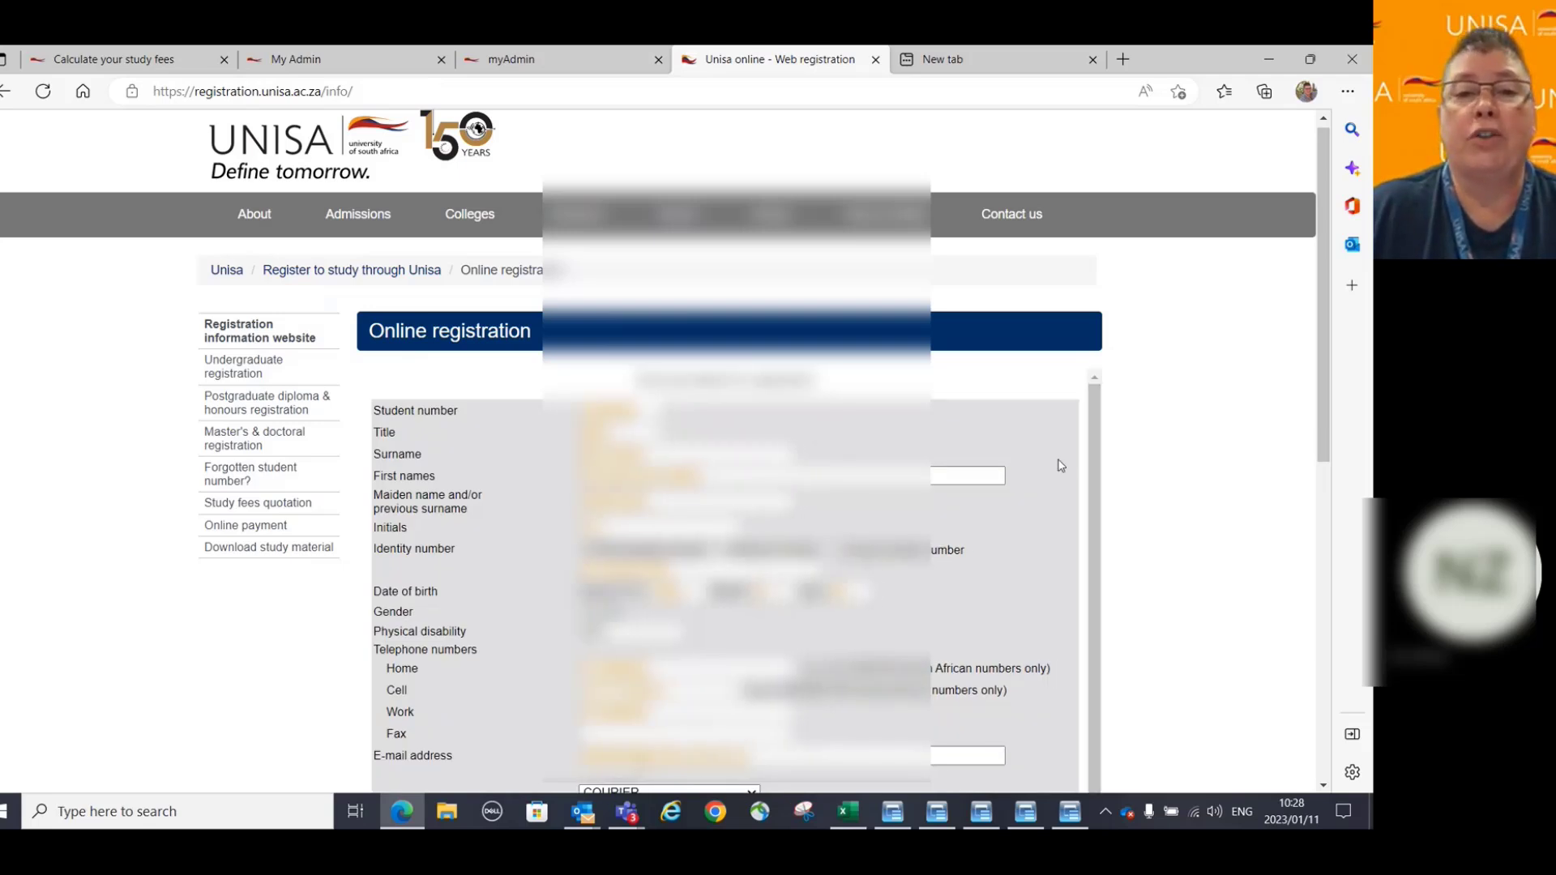
scroll(1058, 467, down, 3)
scroll(521, 462, down, 2)
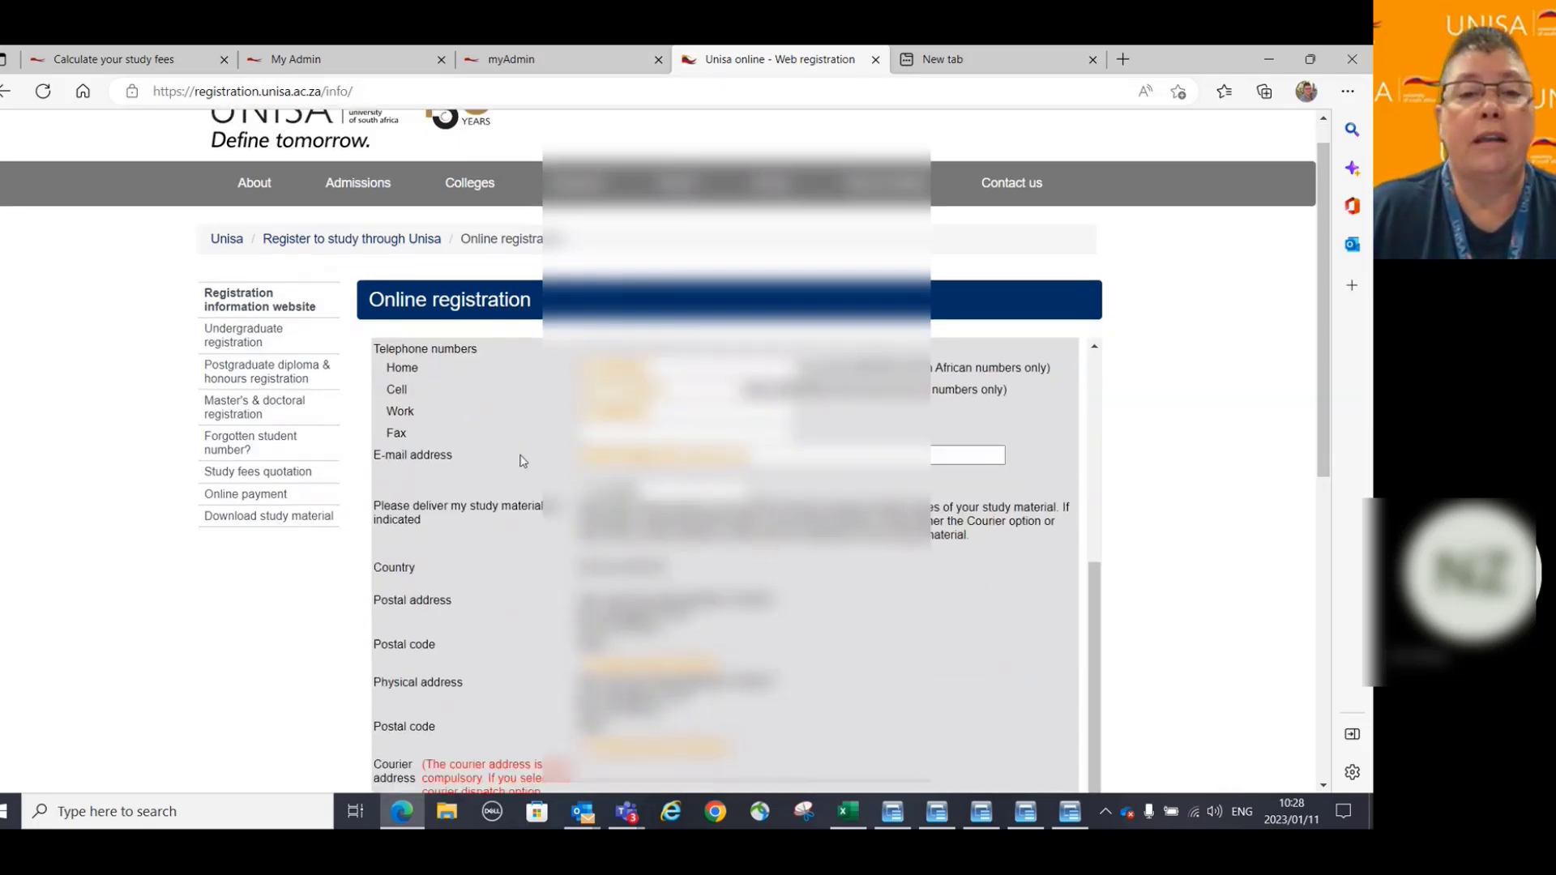
scroll(521, 462, down, 3)
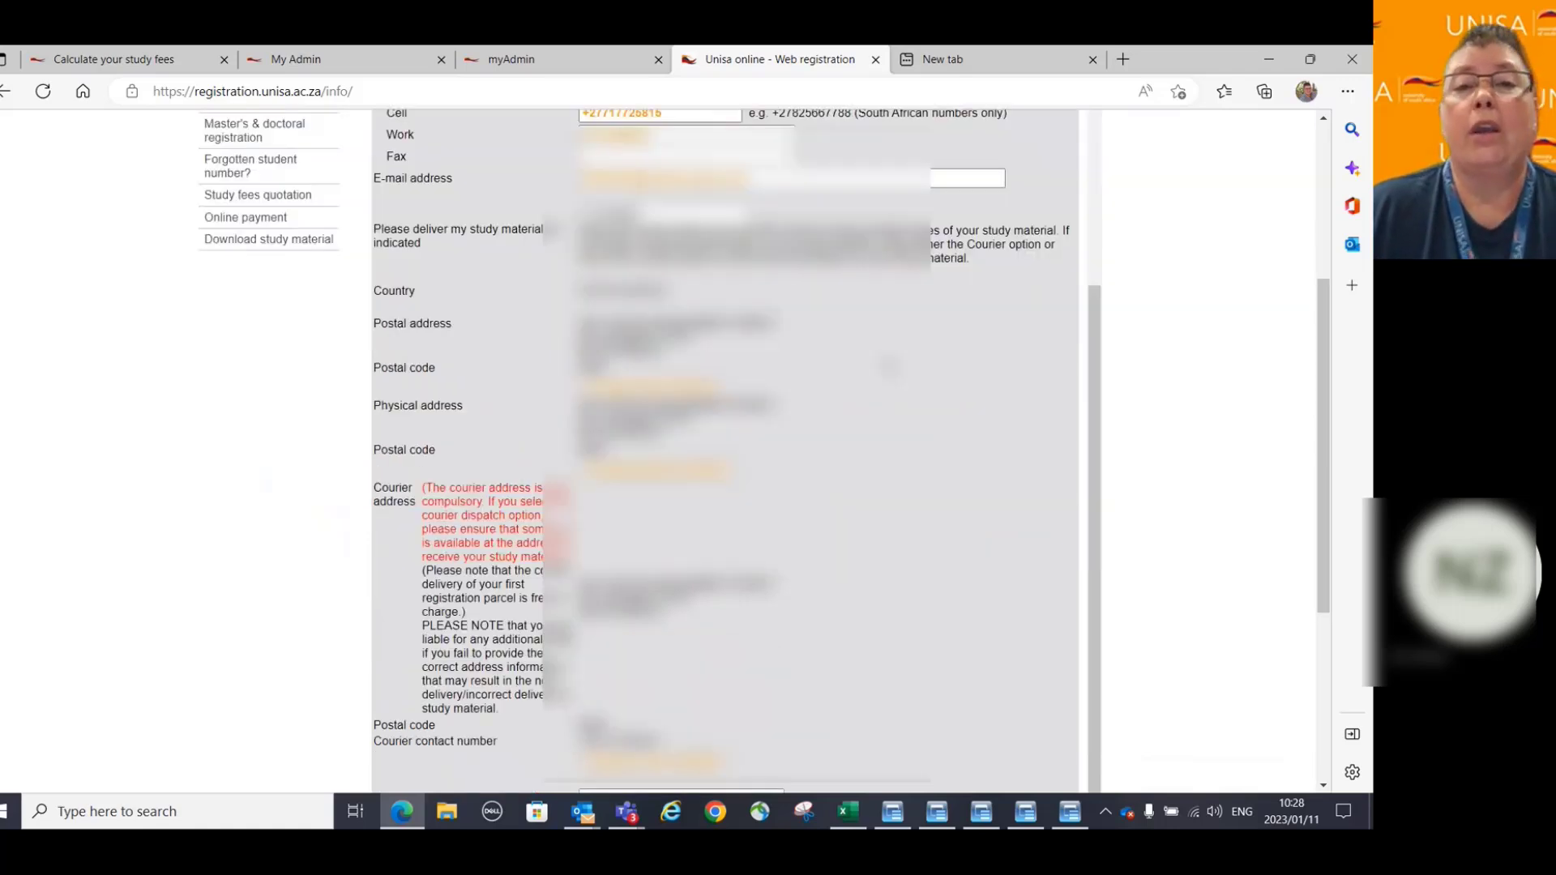
scroll(939, 394, down, 3)
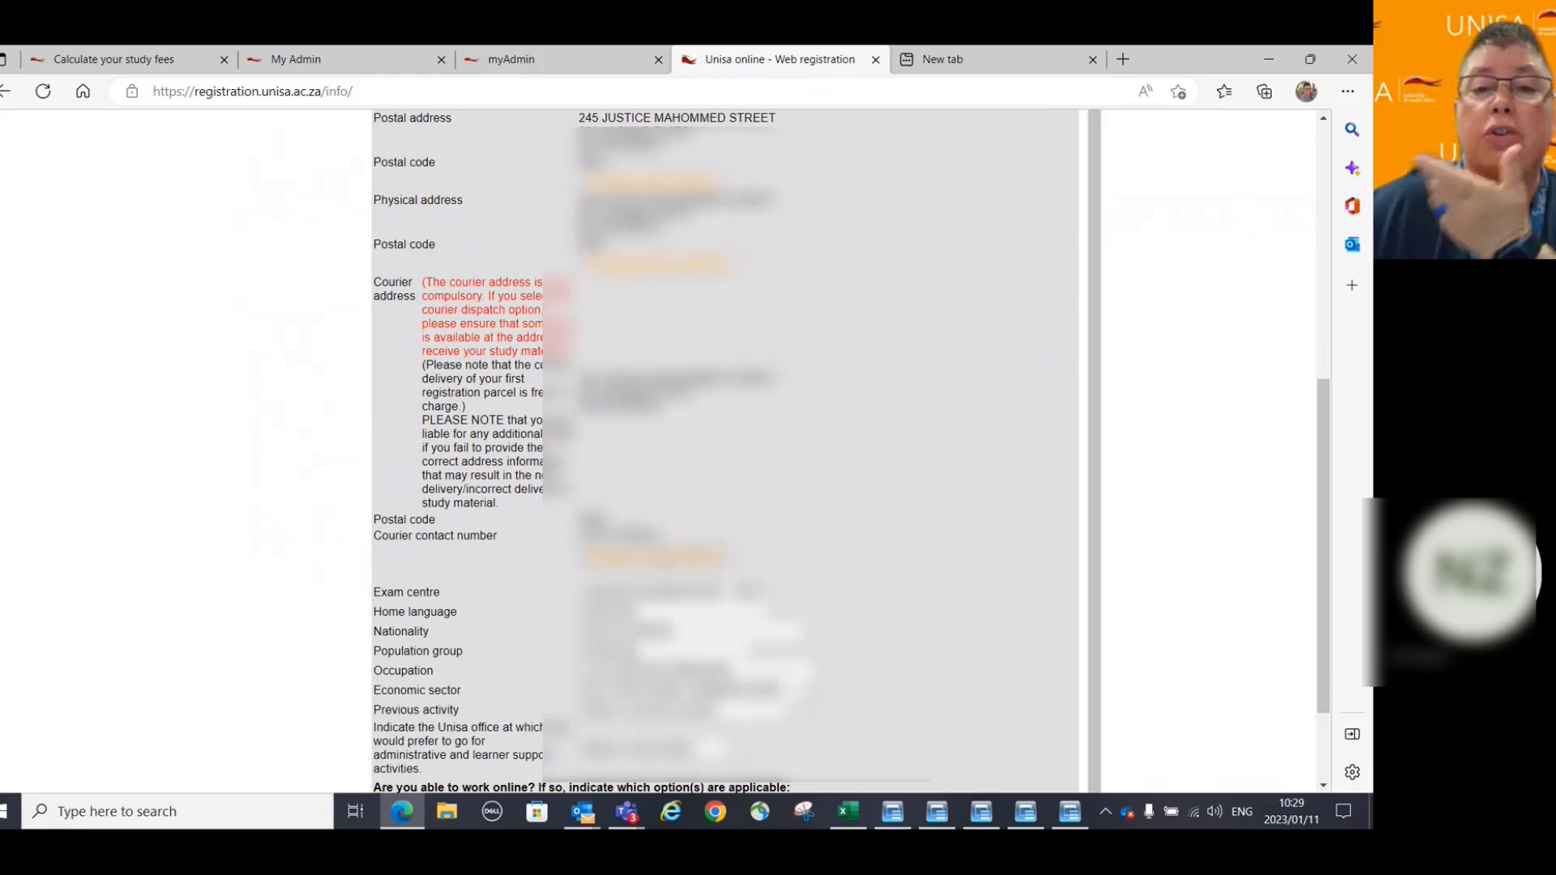
scroll(941, 463, down, 1)
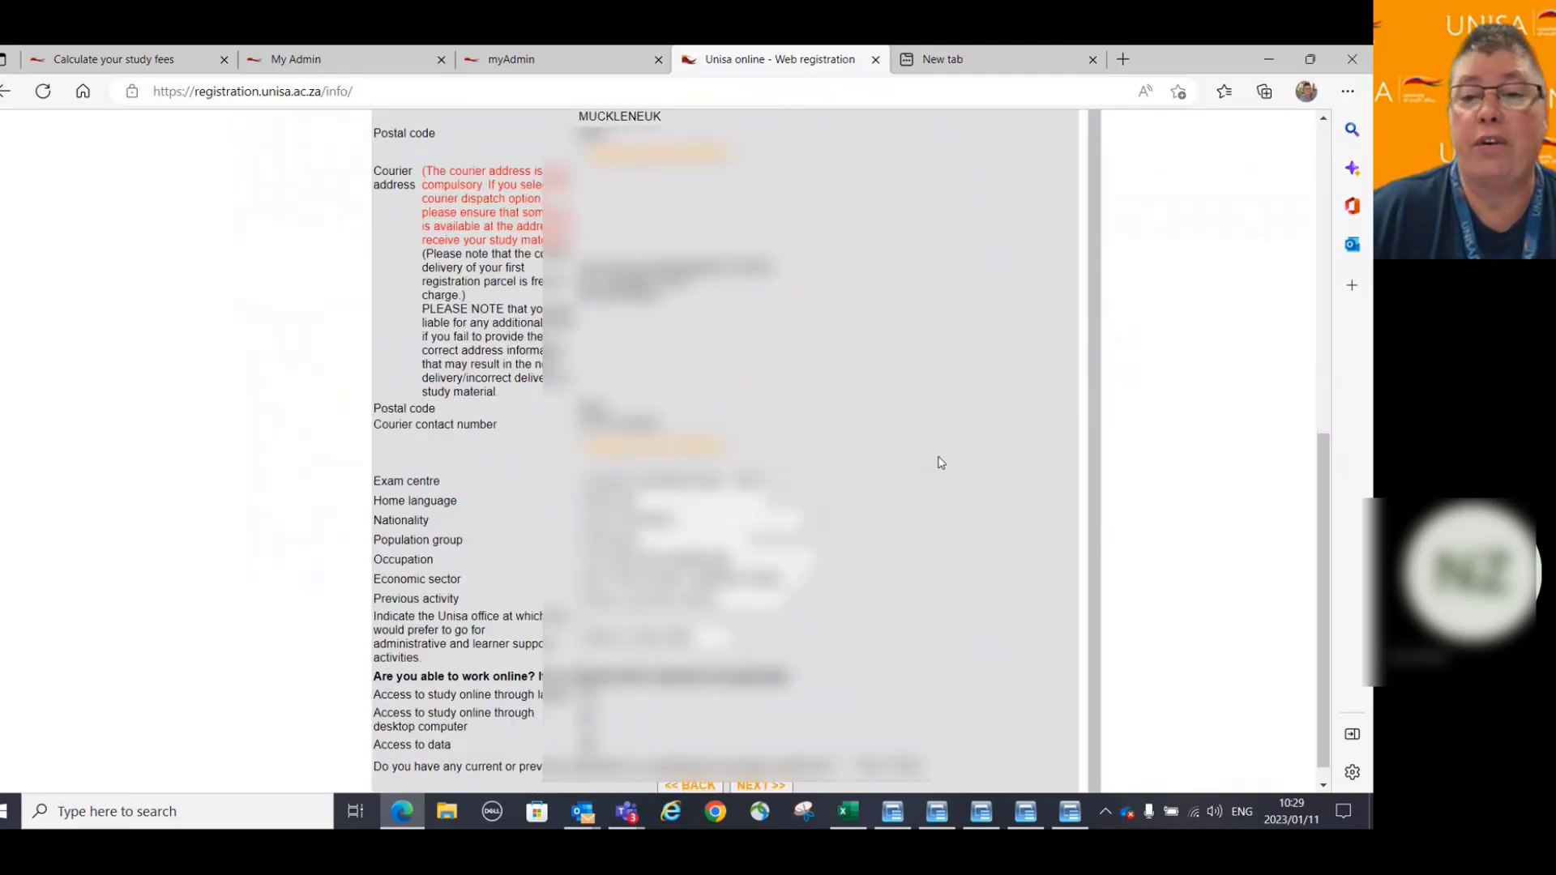
scroll(940, 462, down, 1)
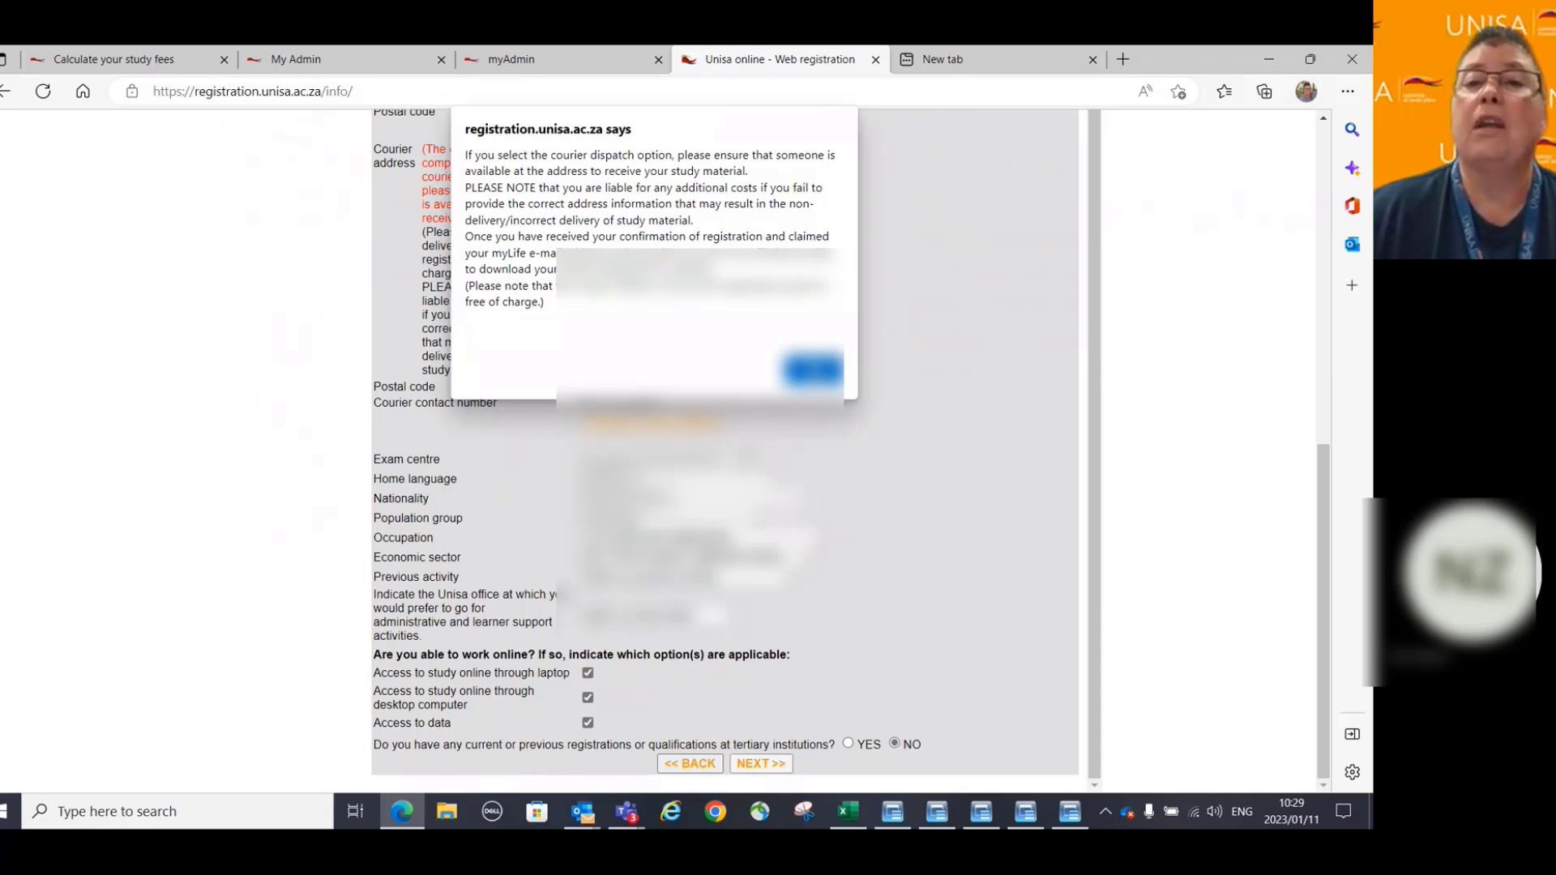
Set the student's previous activity, clearing the courier notice and missing-field warnings.
key(Return)
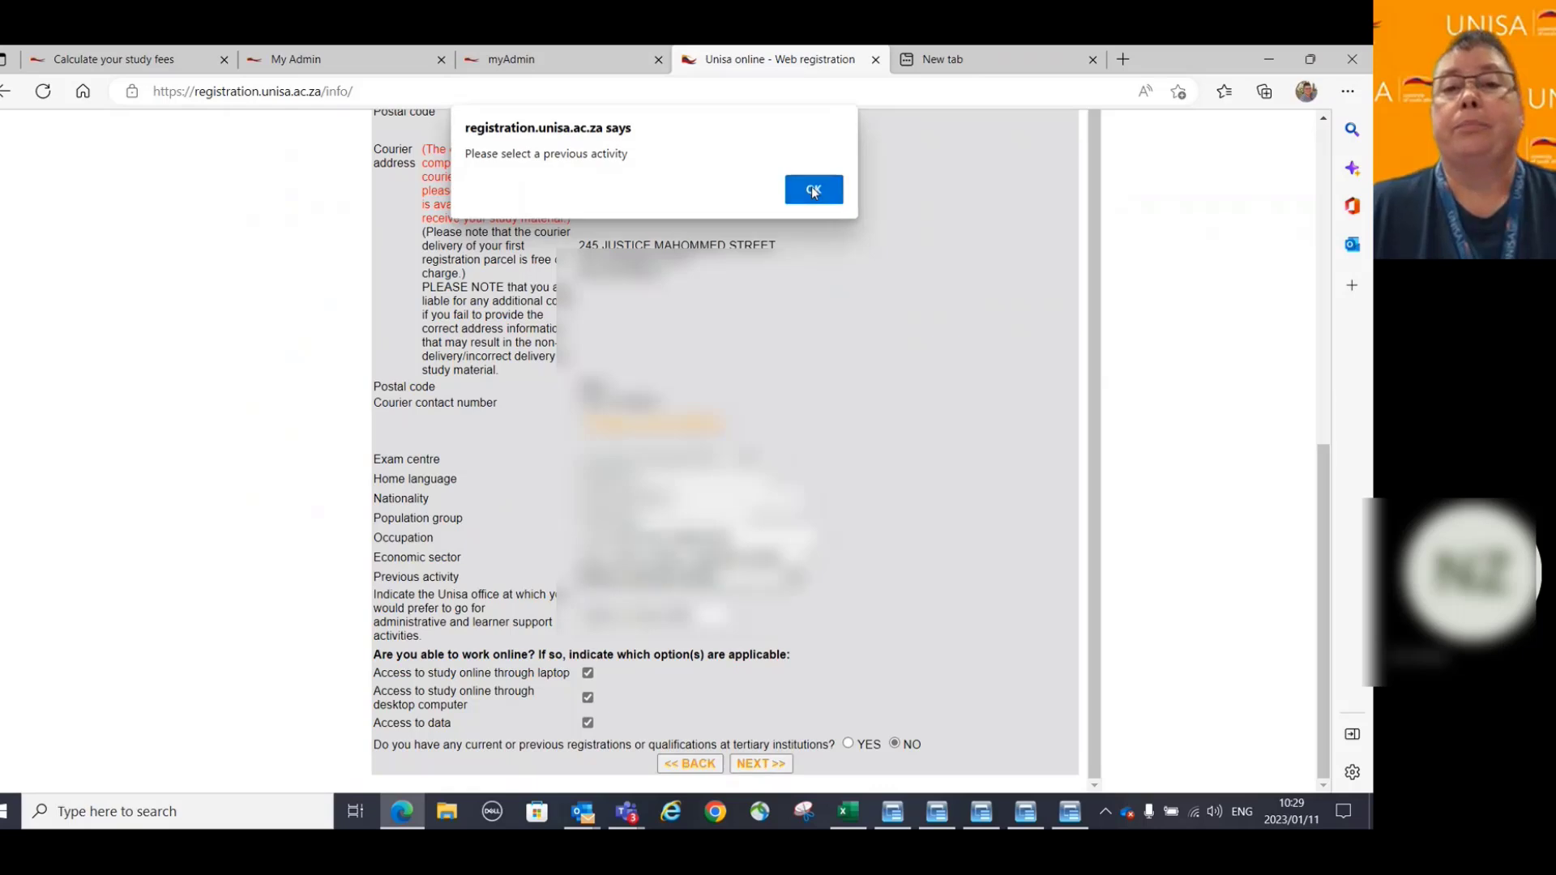
click(814, 192)
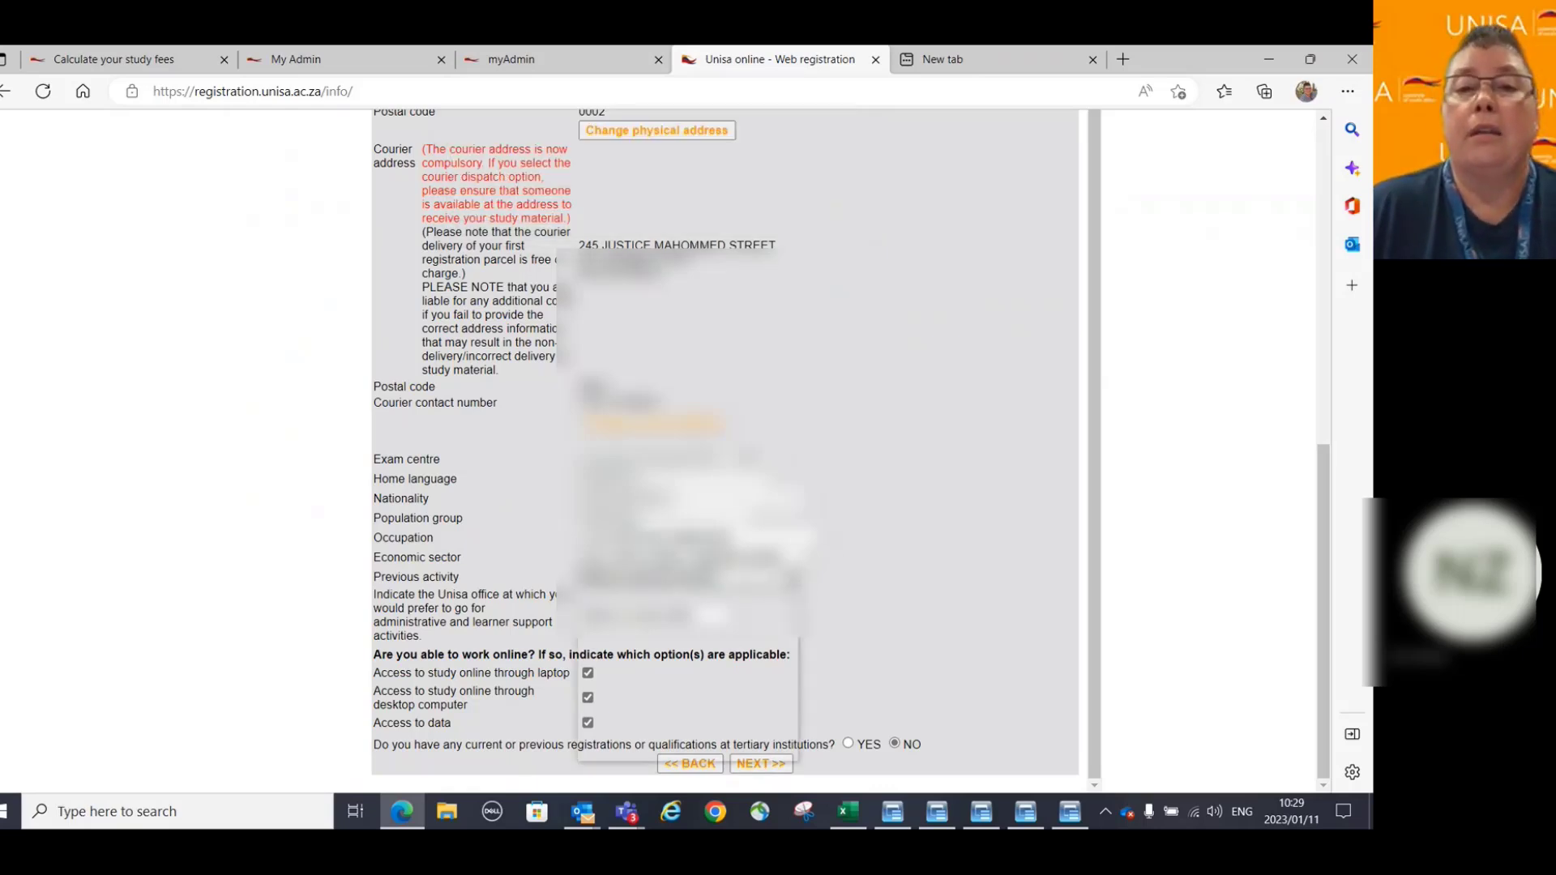
key(alt+Down)
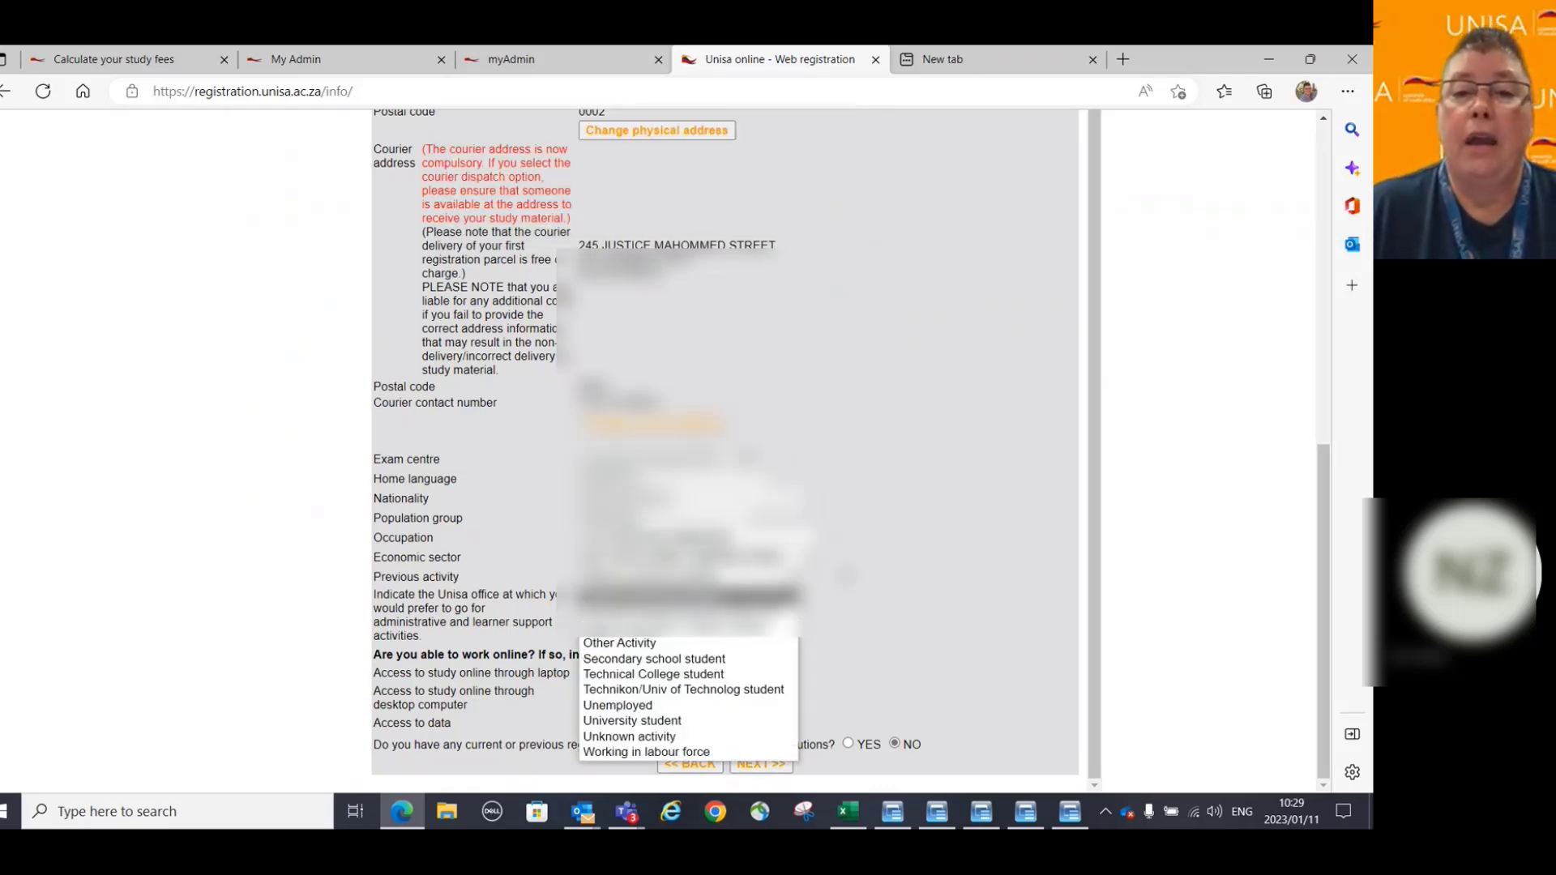
click(646, 663)
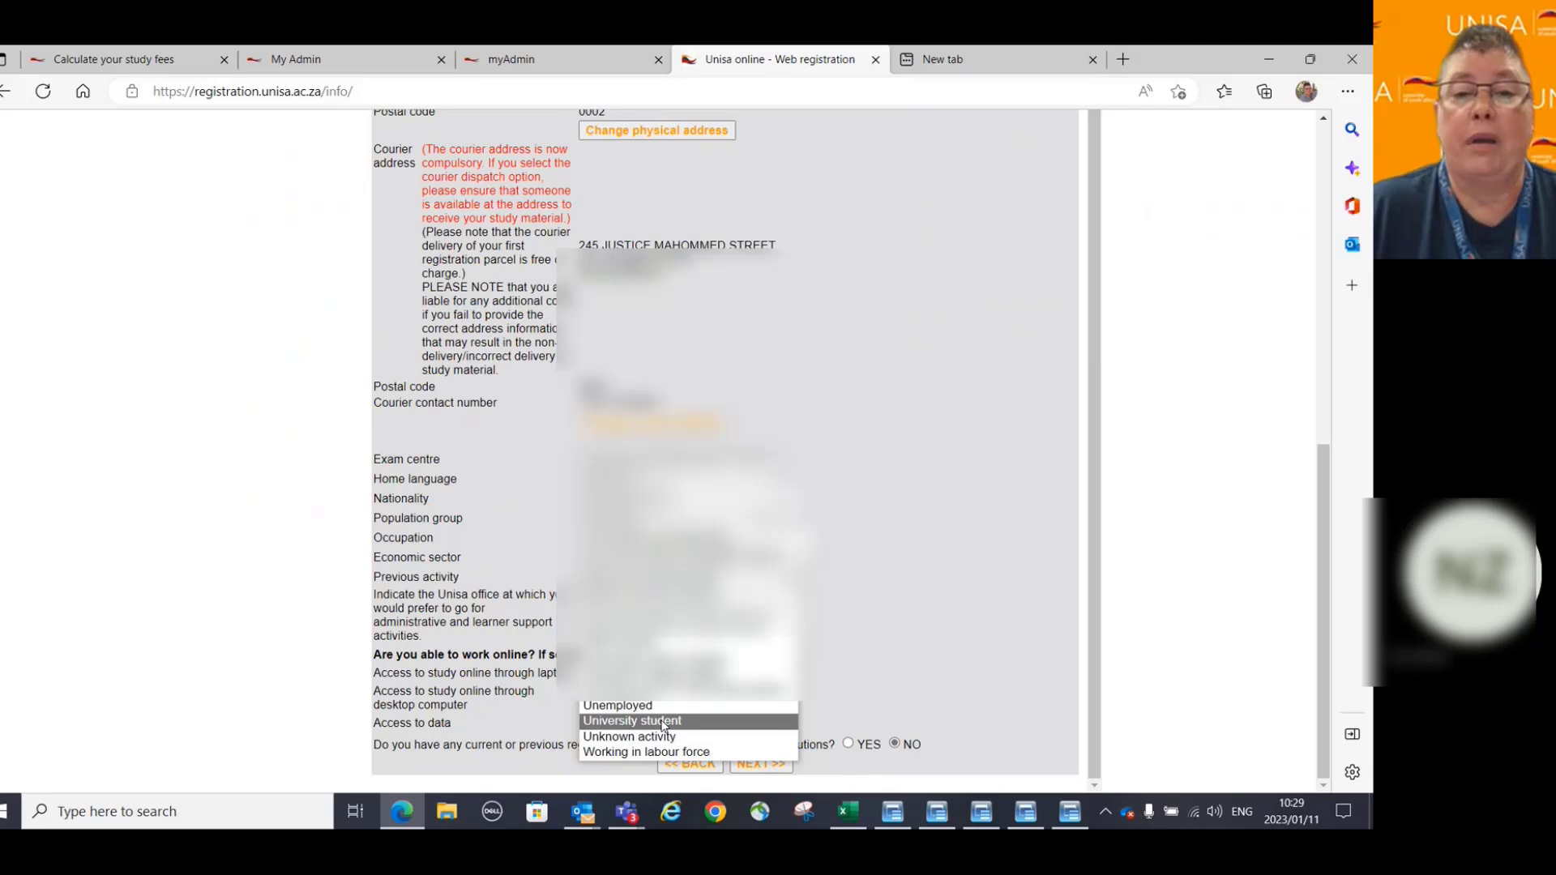
click(765, 768)
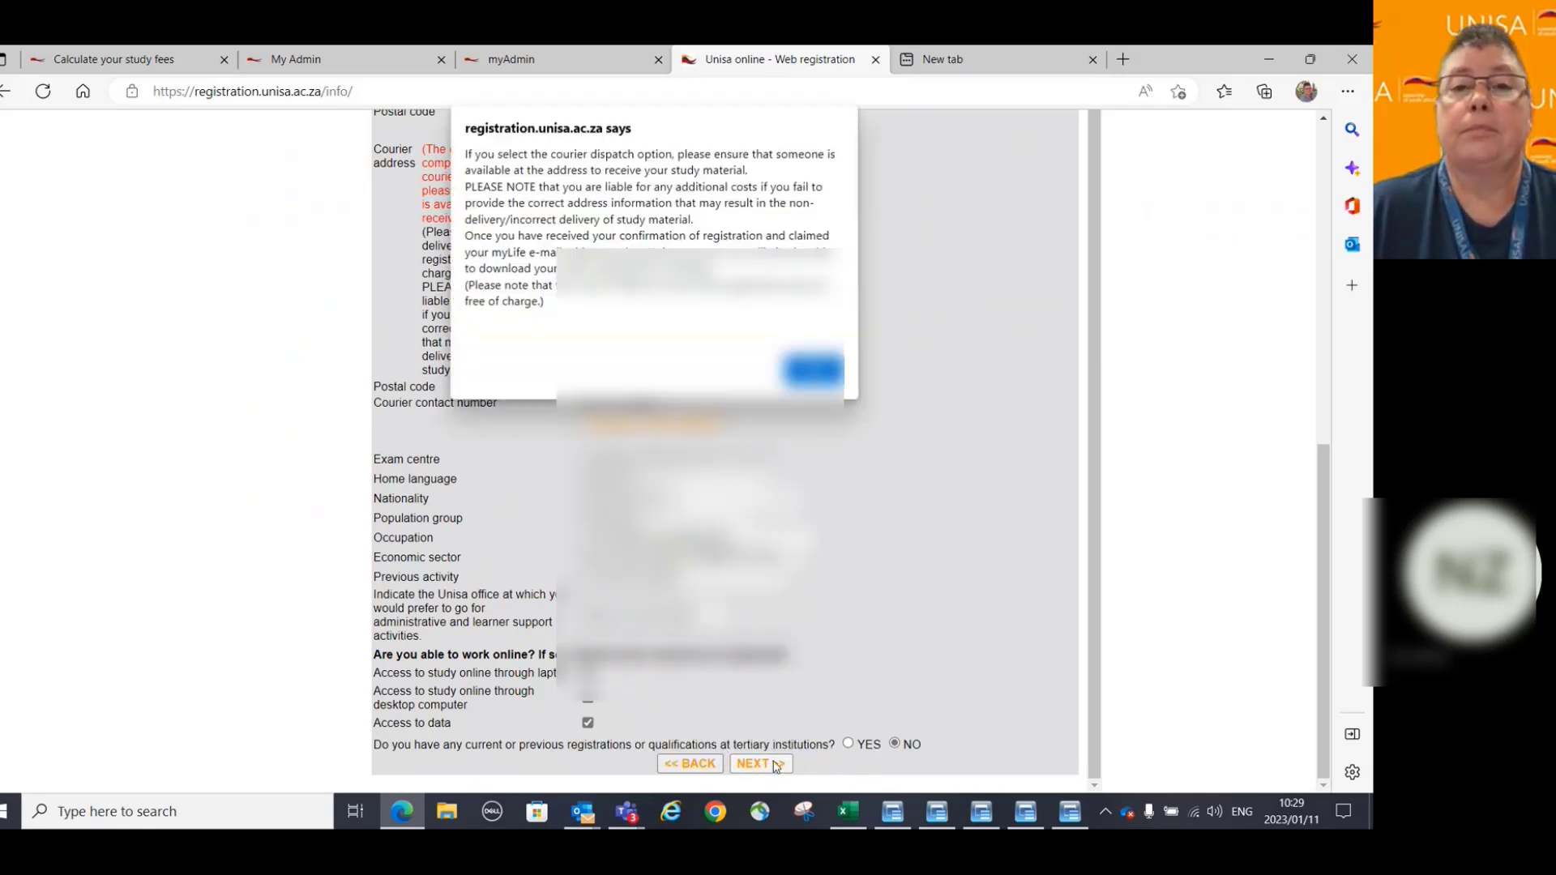
click(813, 370)
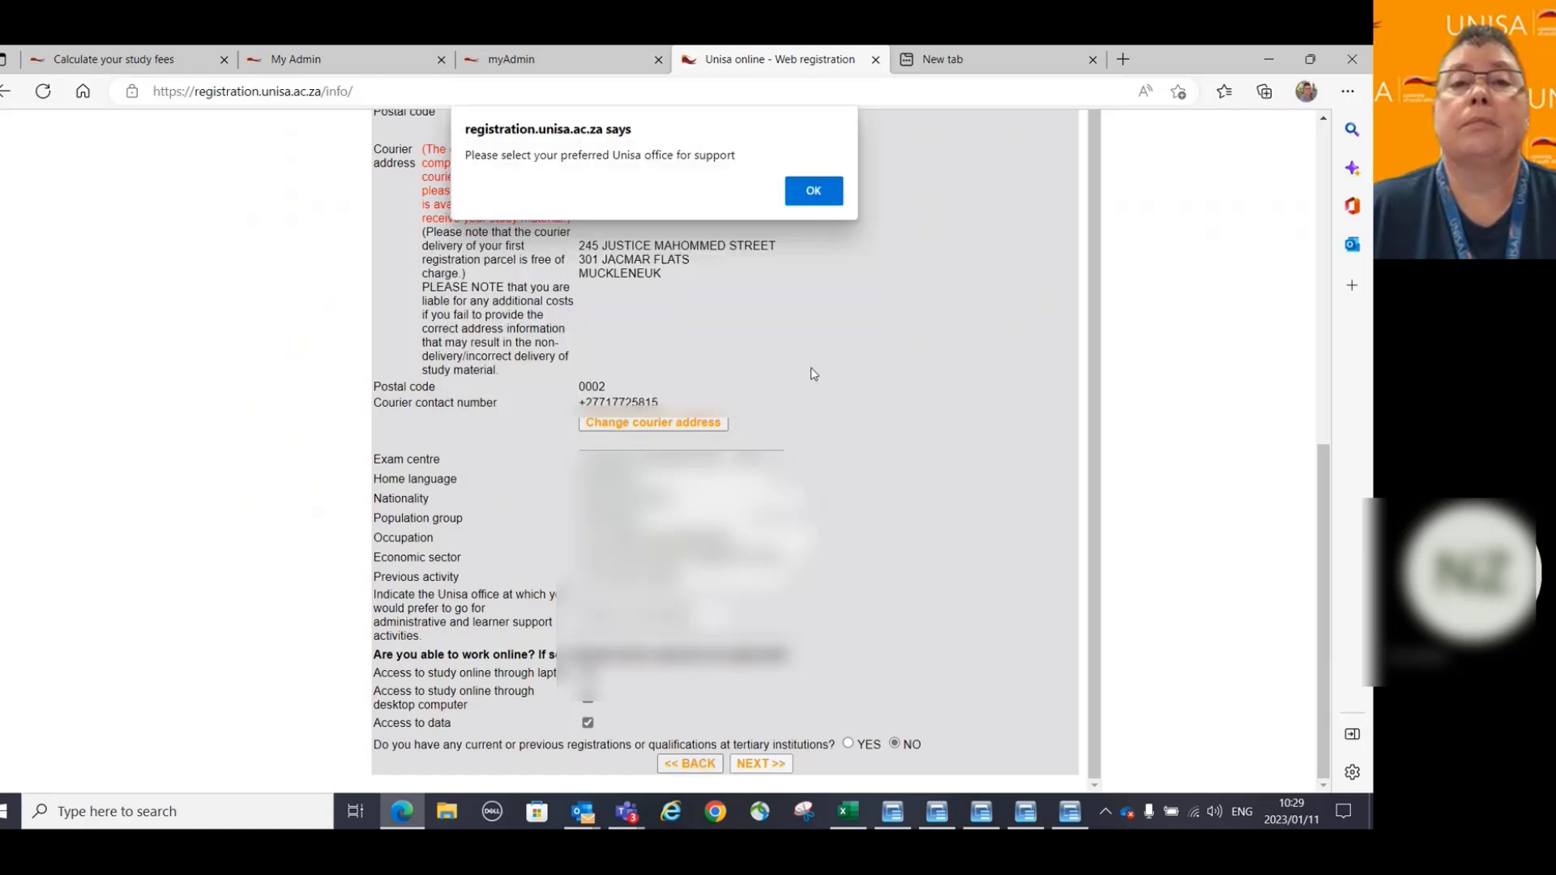
click(817, 193)
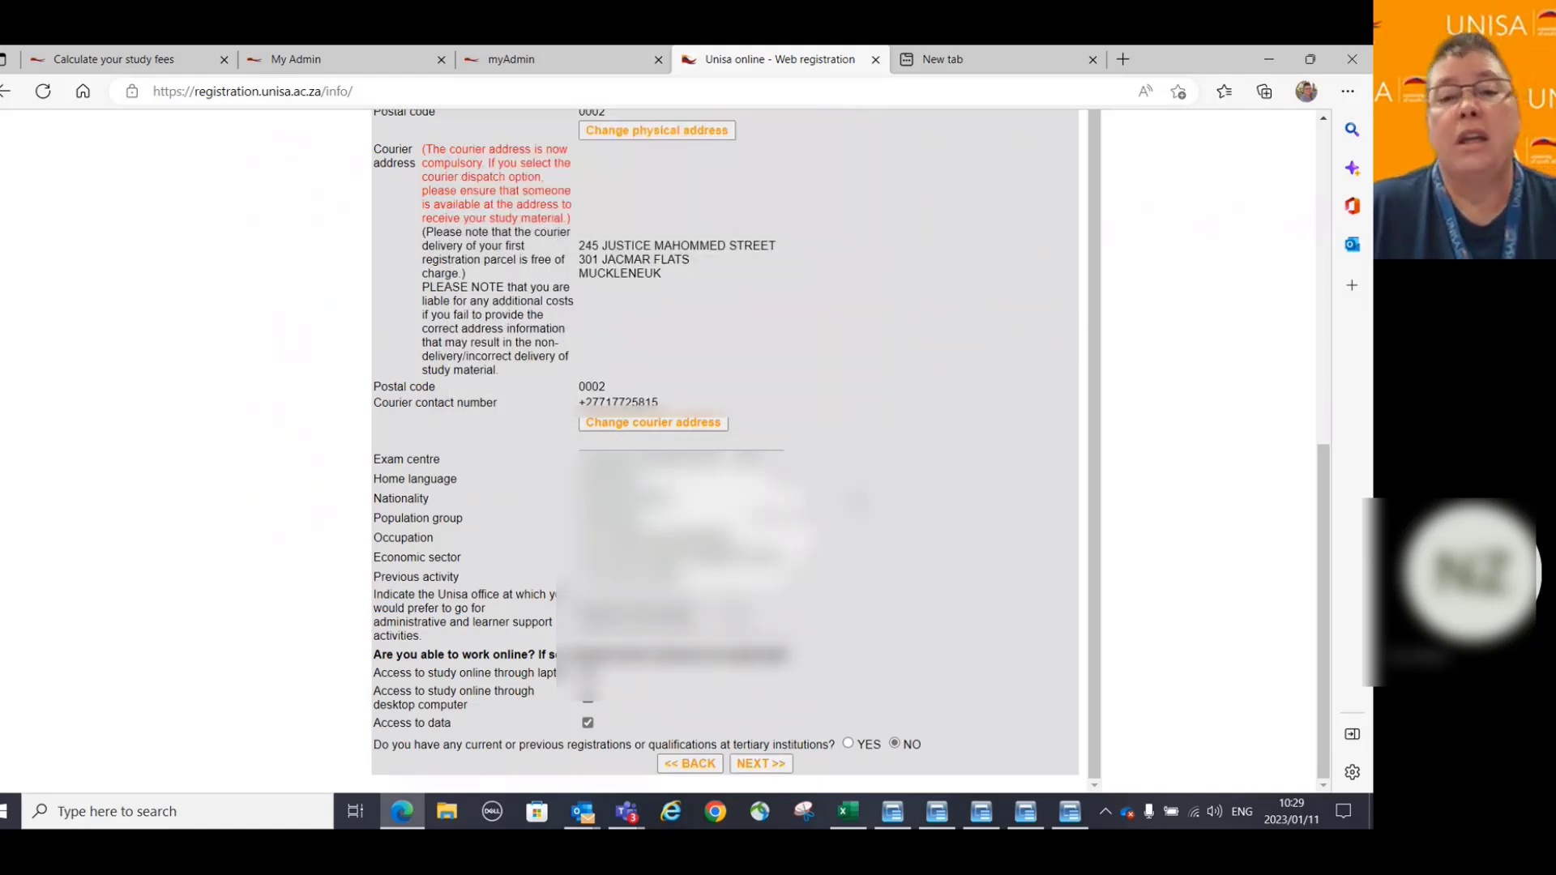
click(761, 766)
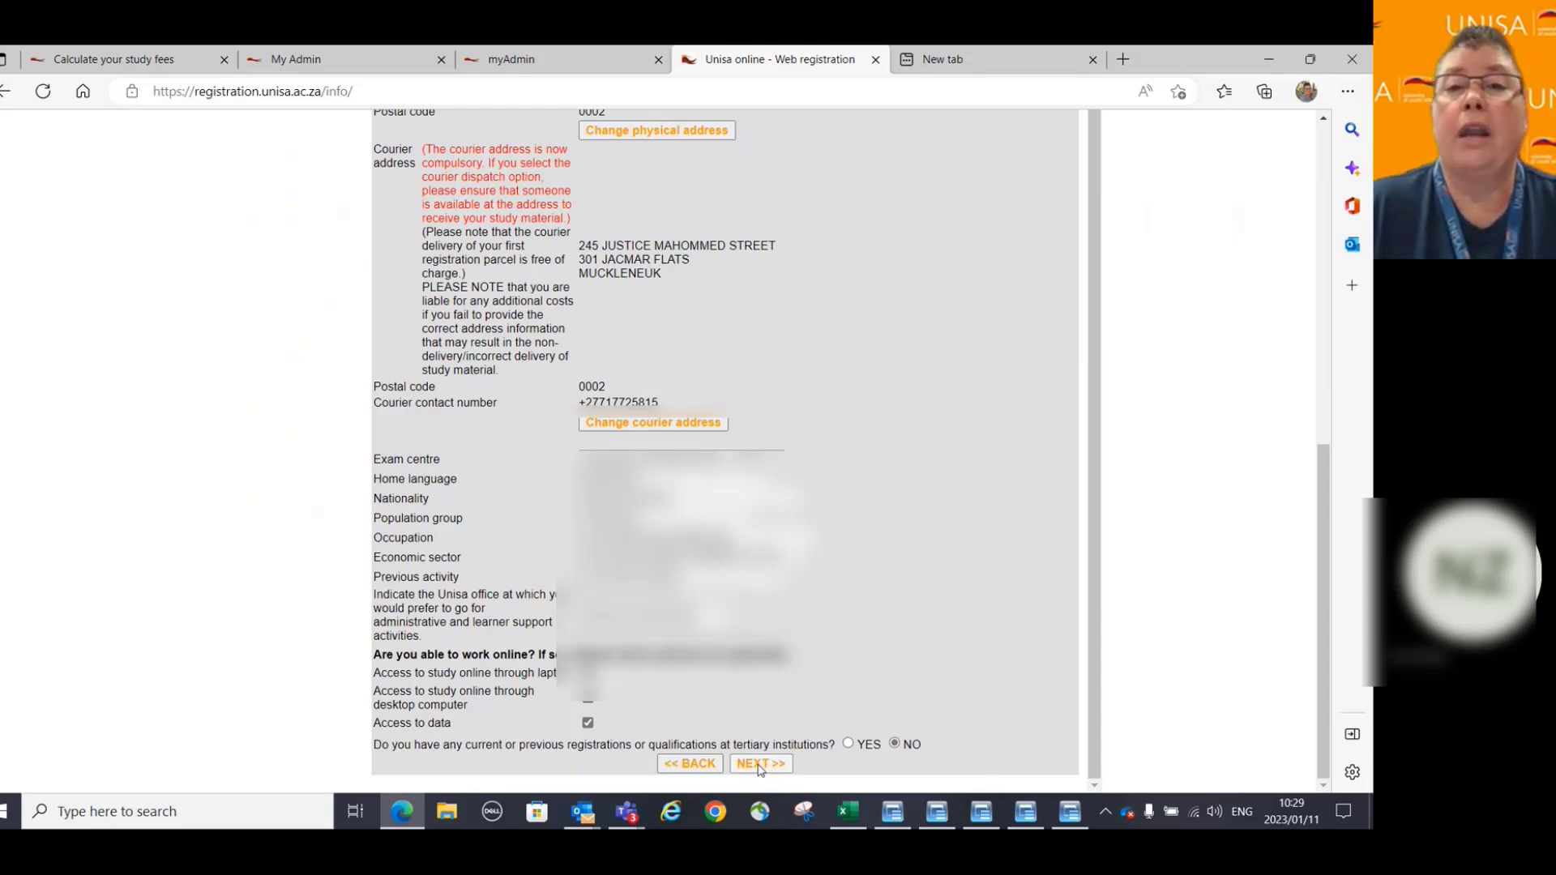
Choose the preferred Unisa support office and submit the page, acknowledging the courier notice.
click(812, 369)
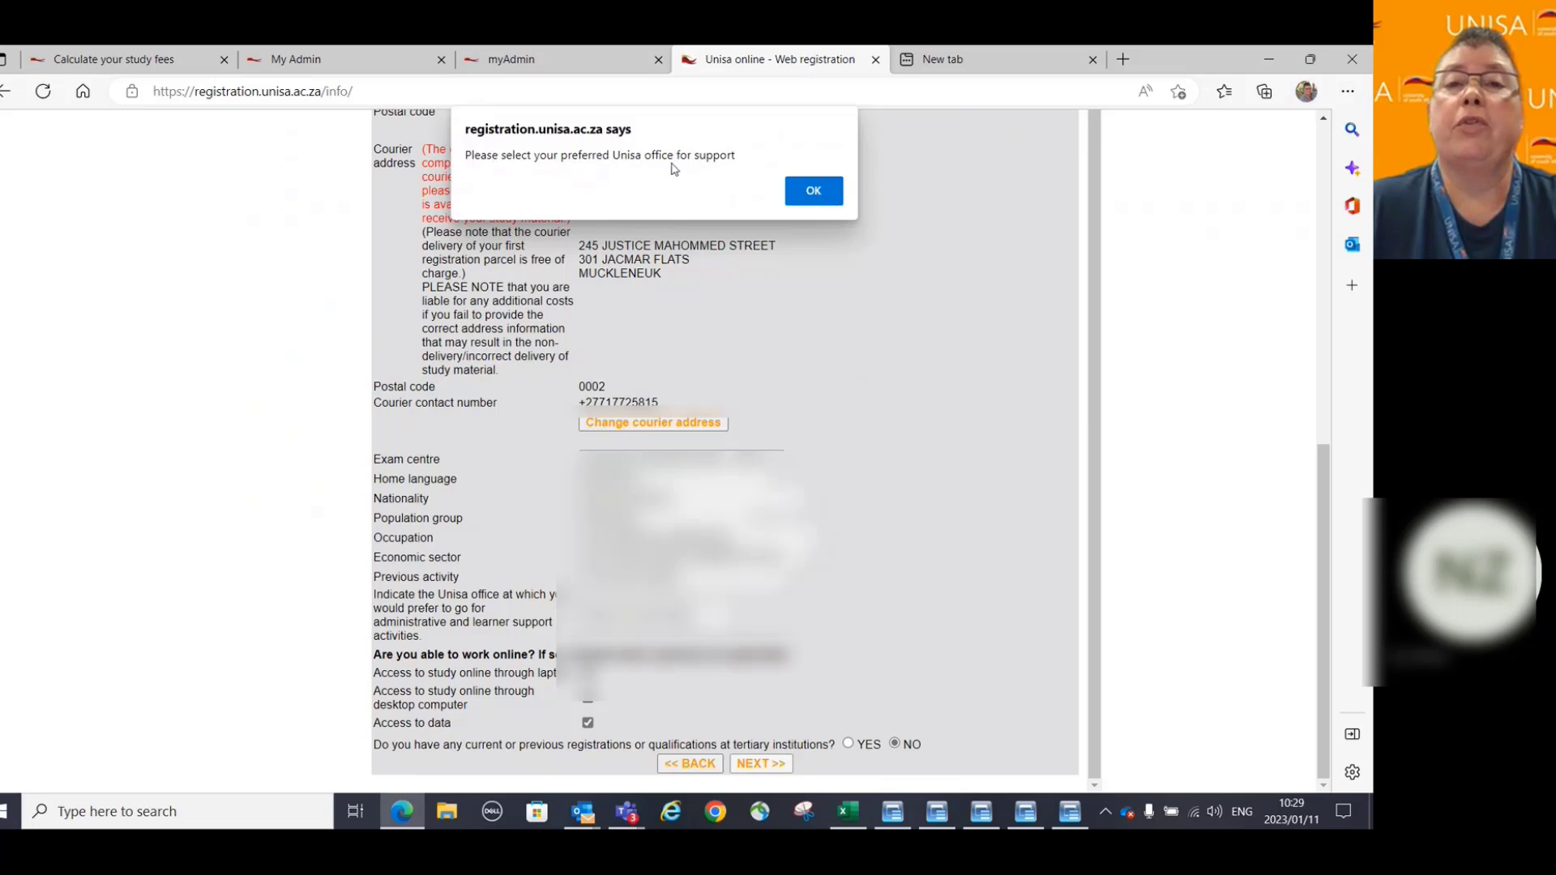
click(806, 191)
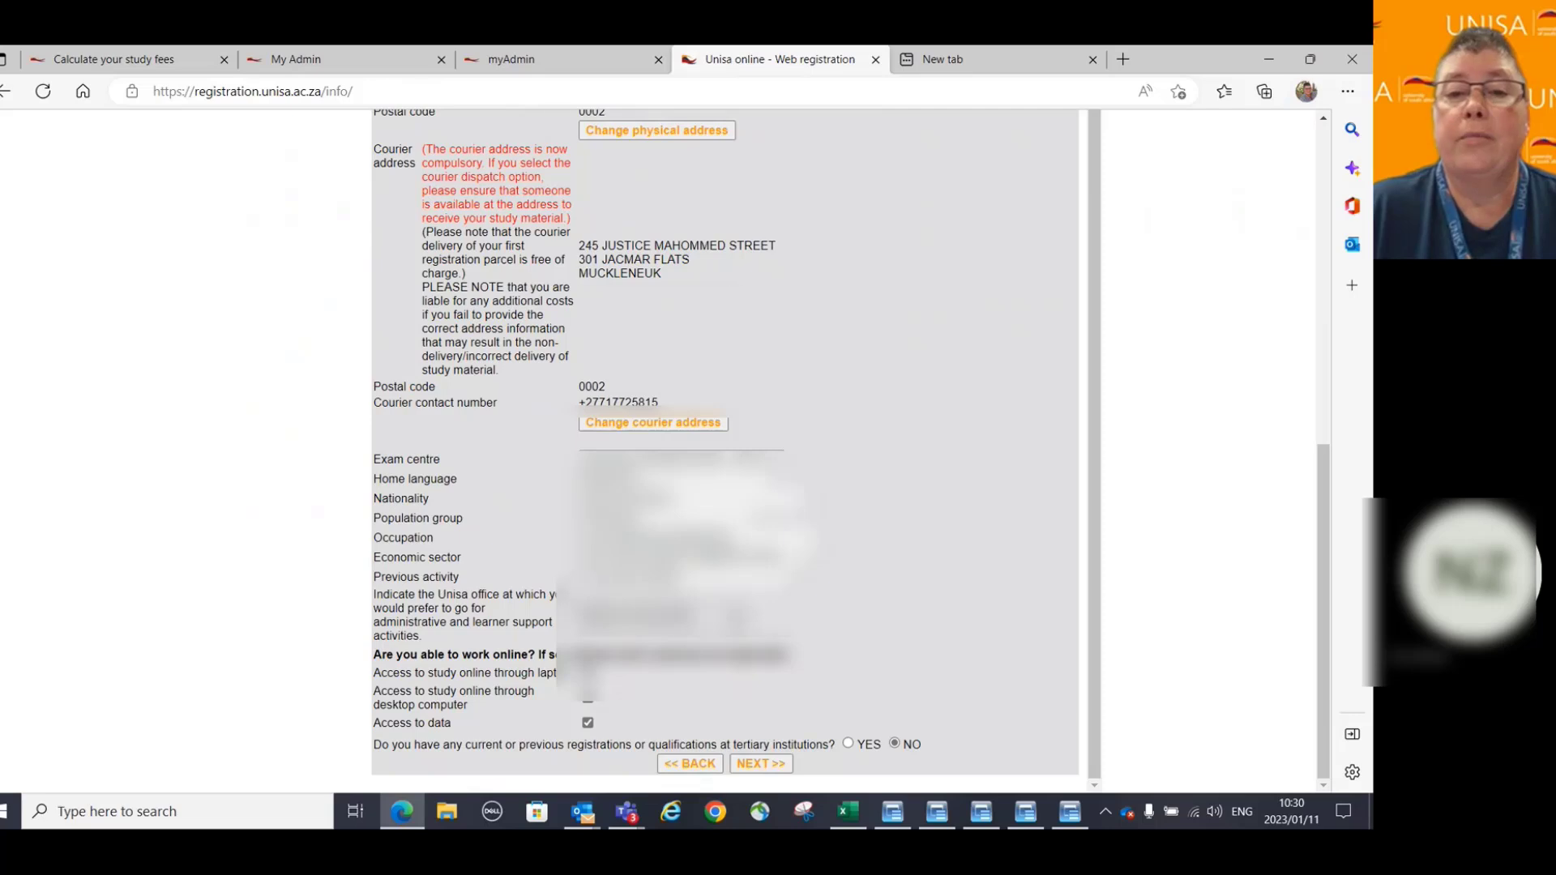
click(648, 618)
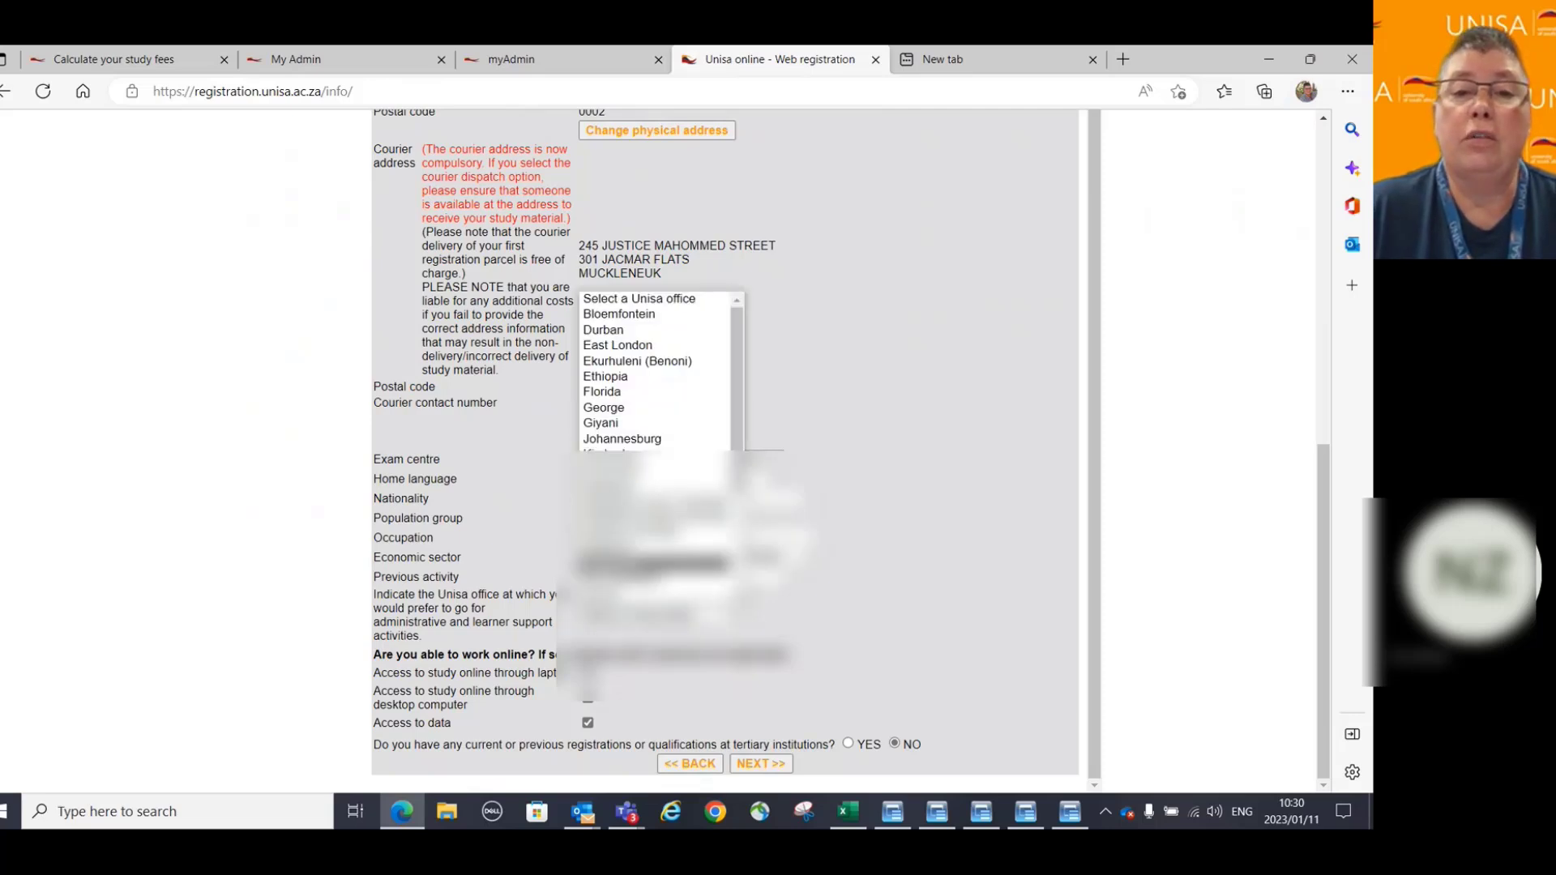
scroll(655, 371, down, 1)
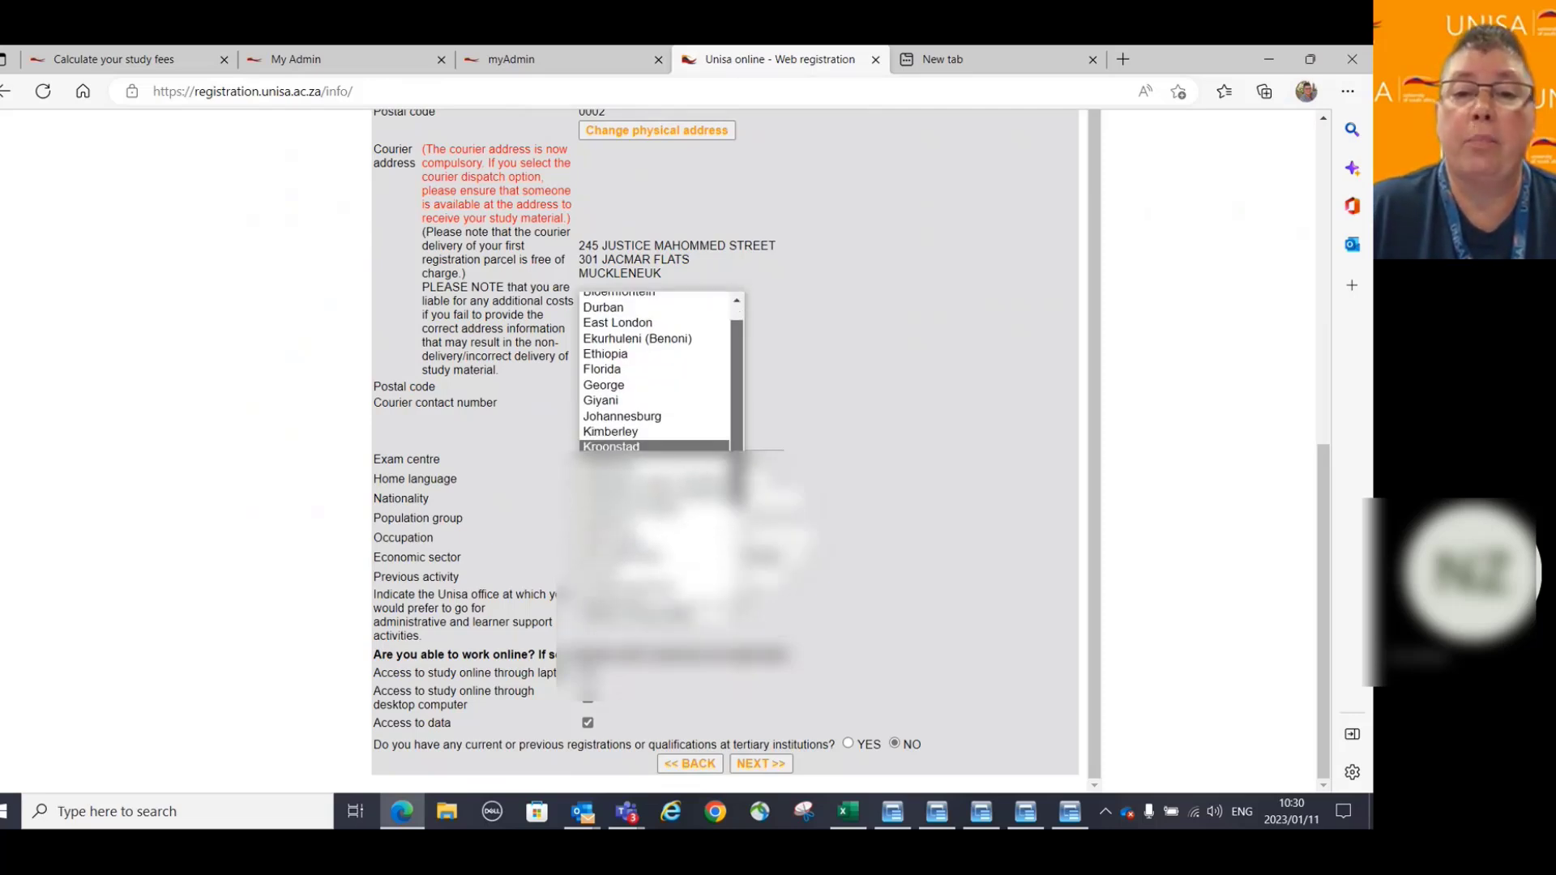
scroll(655, 371, down, 2)
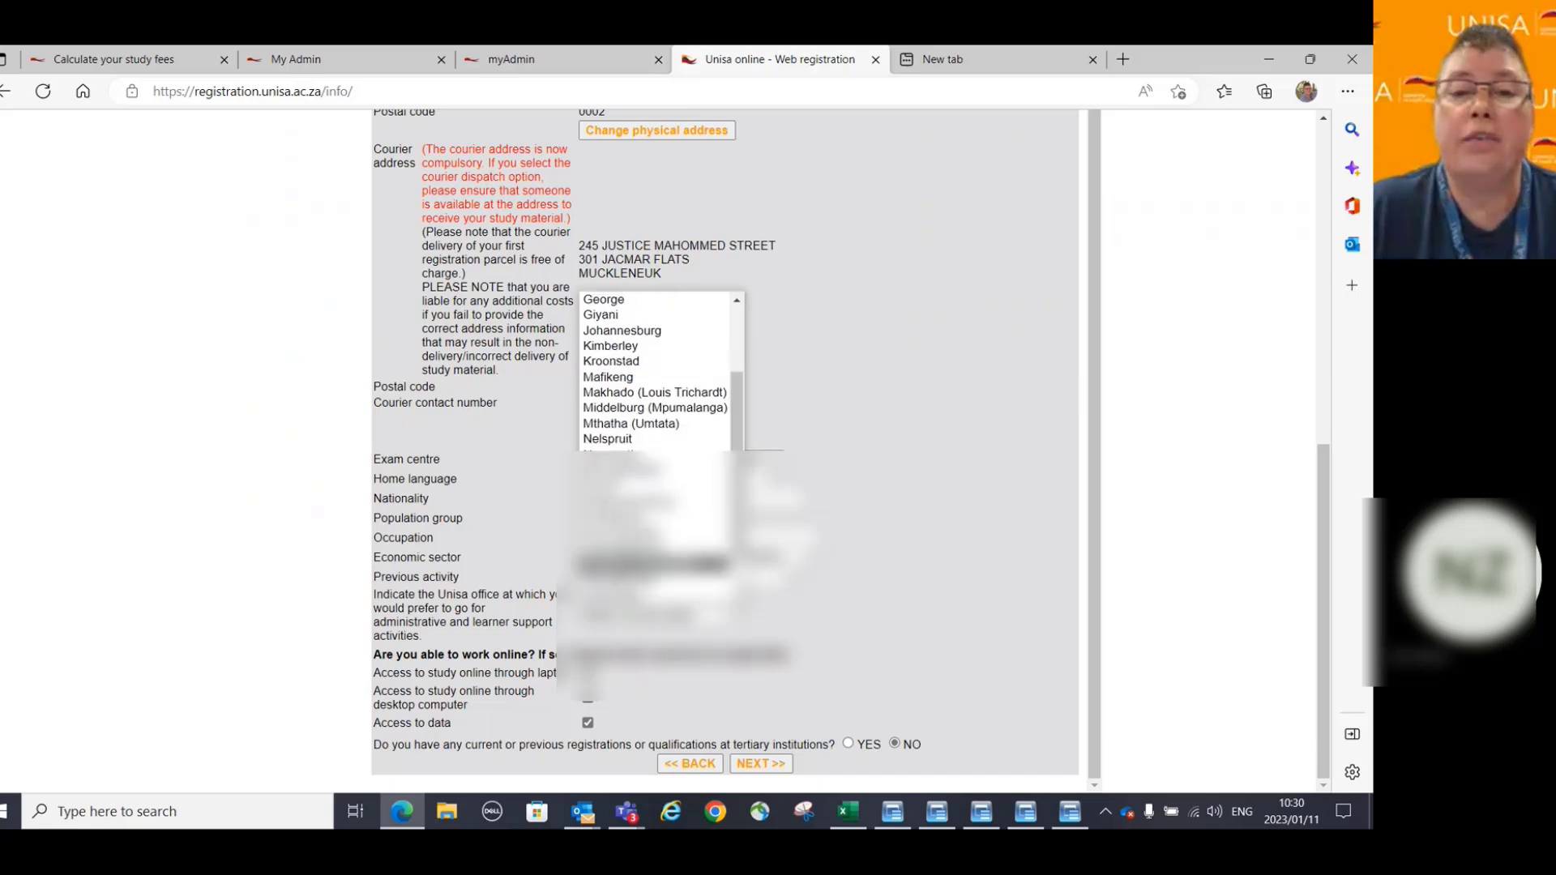
click(655, 408)
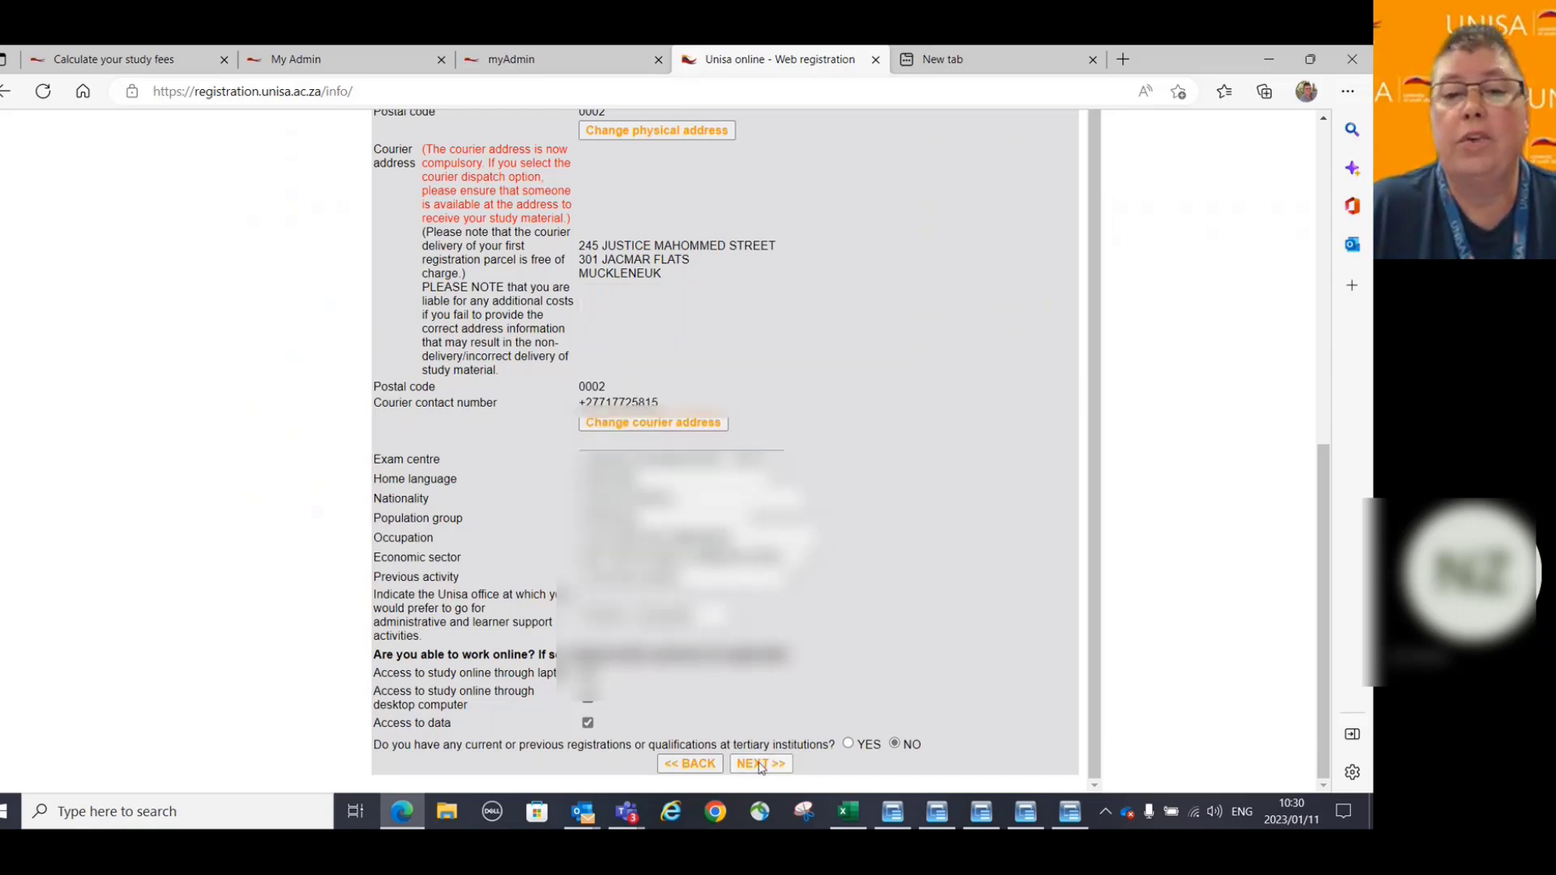
click(761, 766)
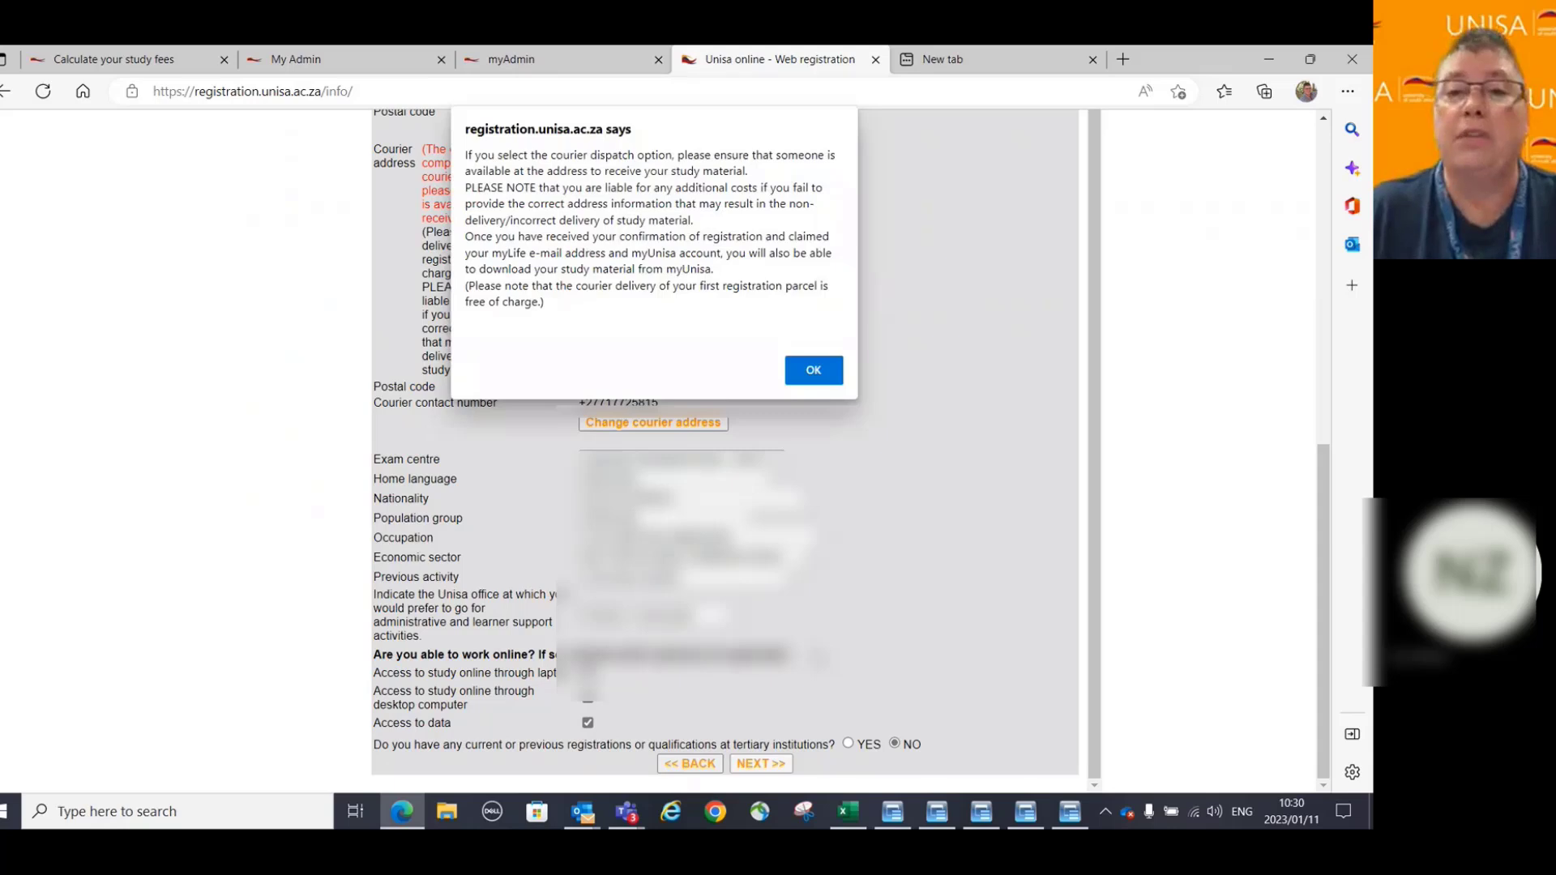
click(817, 374)
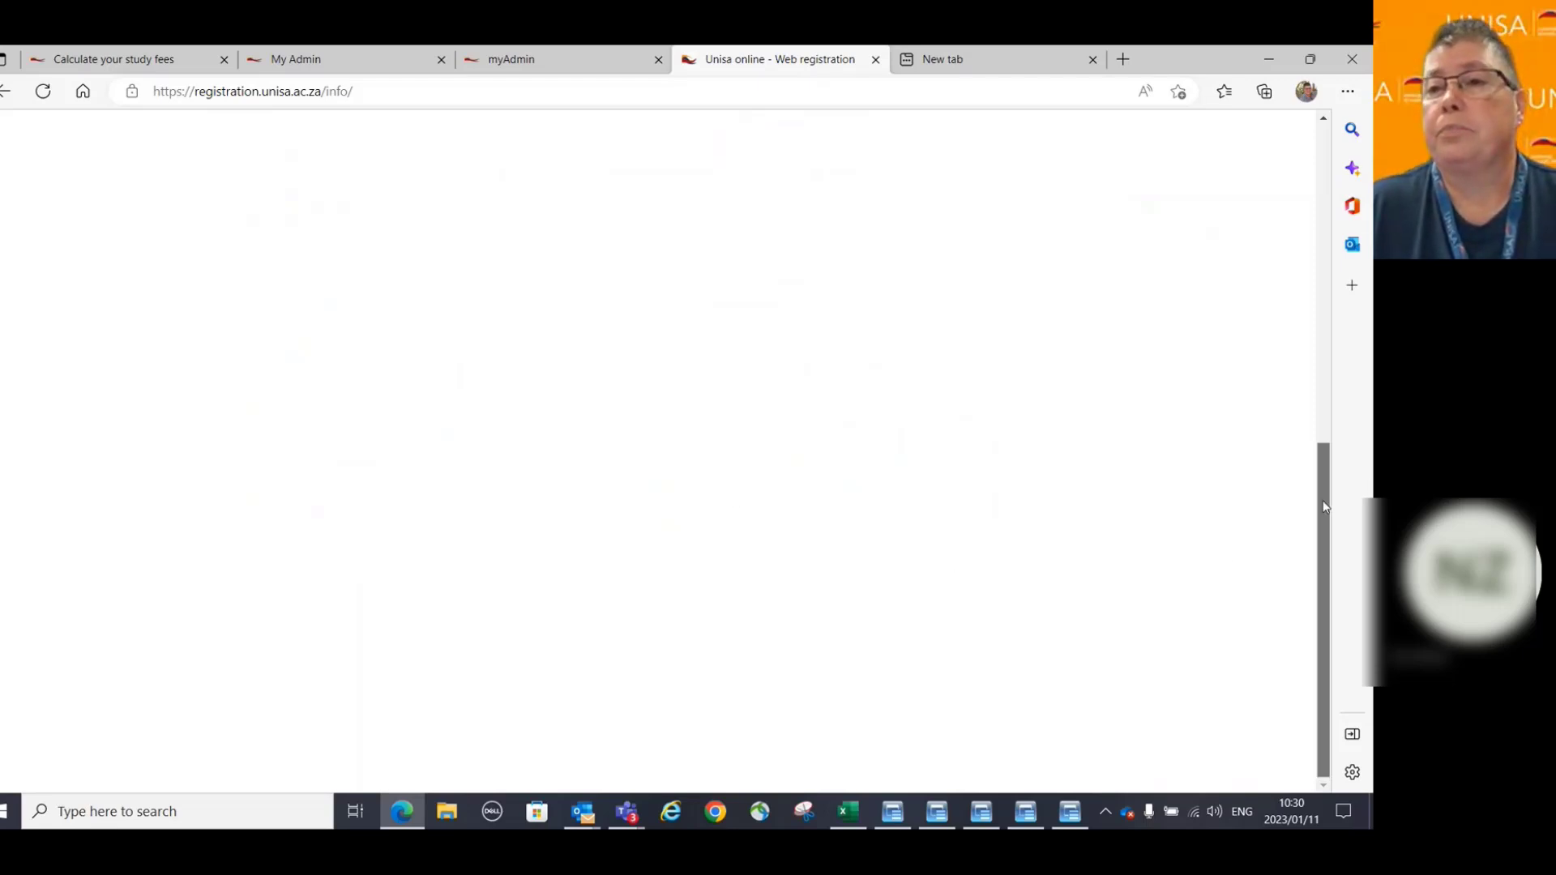
Scroll through the 98680 LLB Course details page to review its final year and access card answers.
drag(1326, 507, 1293, 184)
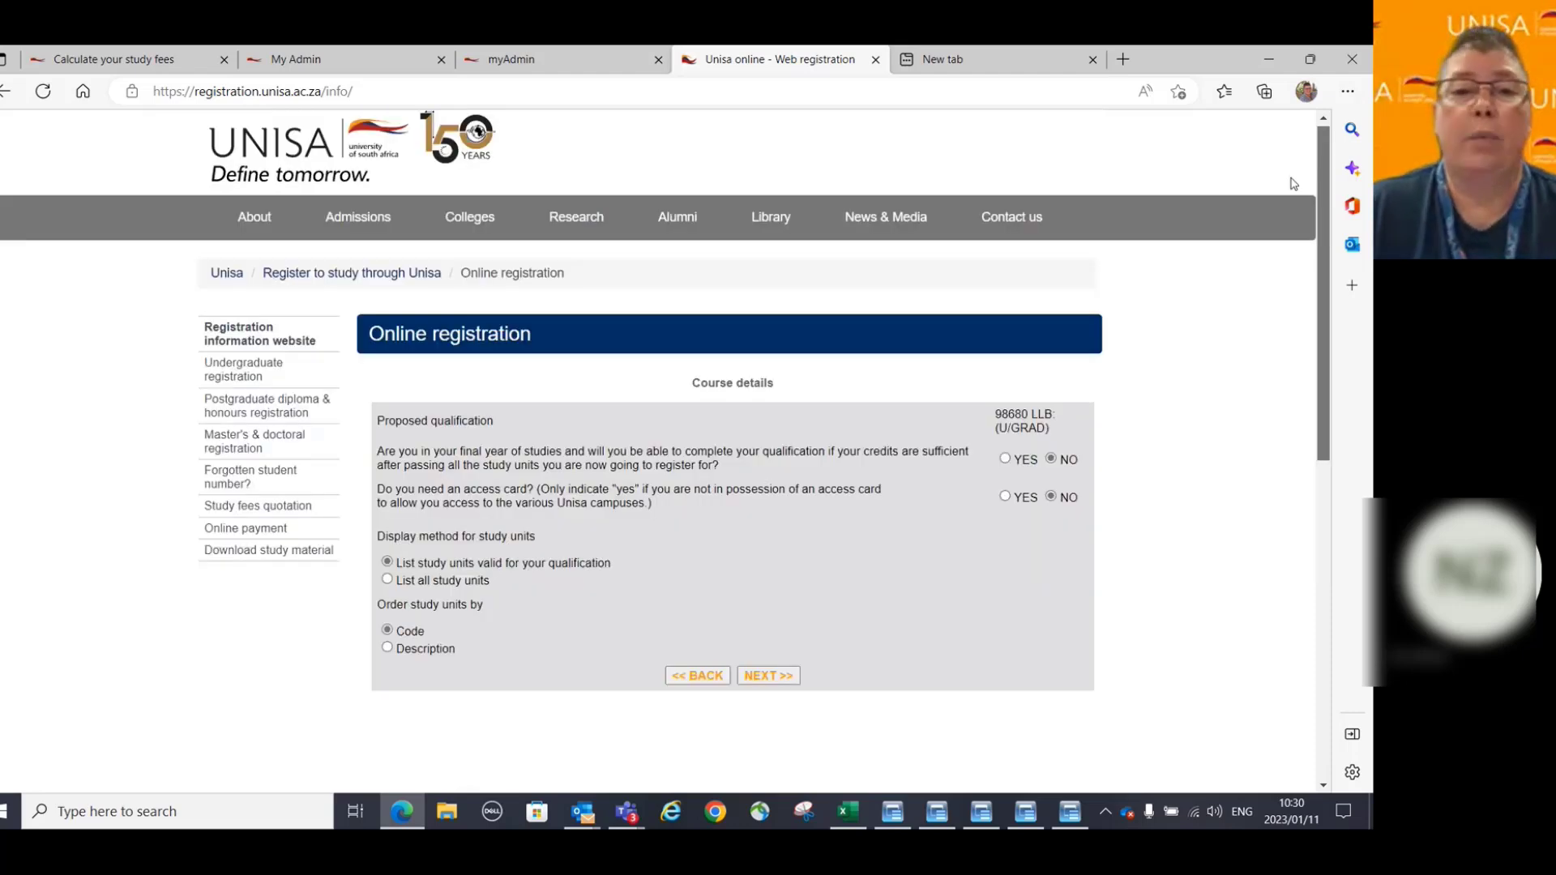
scroll(1294, 184, down, 1)
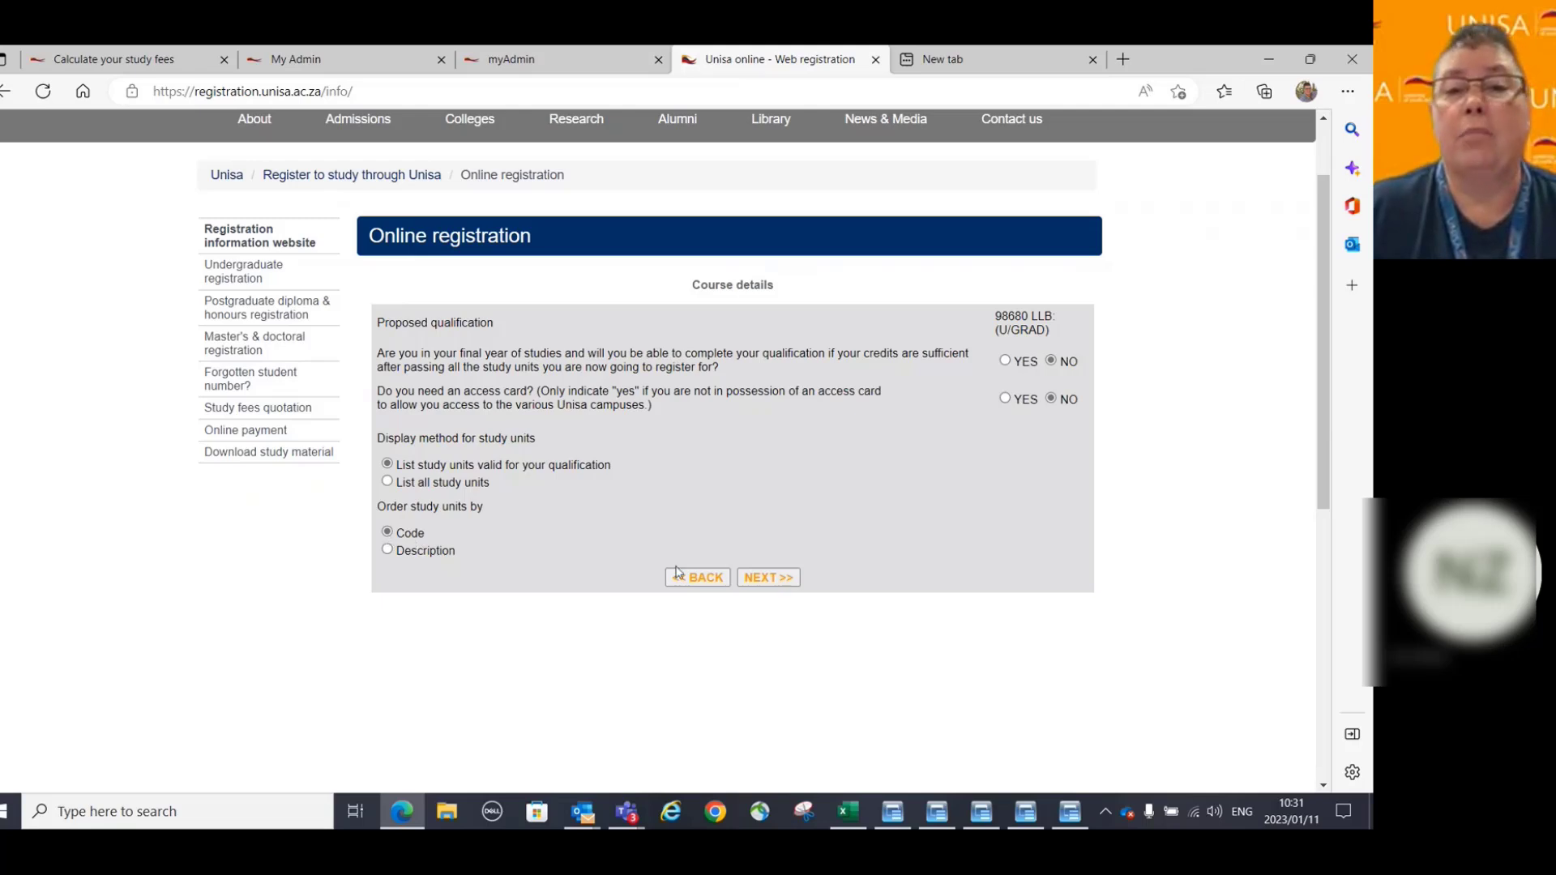
Submit the course details, preview the LLB level 2 study units, then return to unit selection.
click(774, 581)
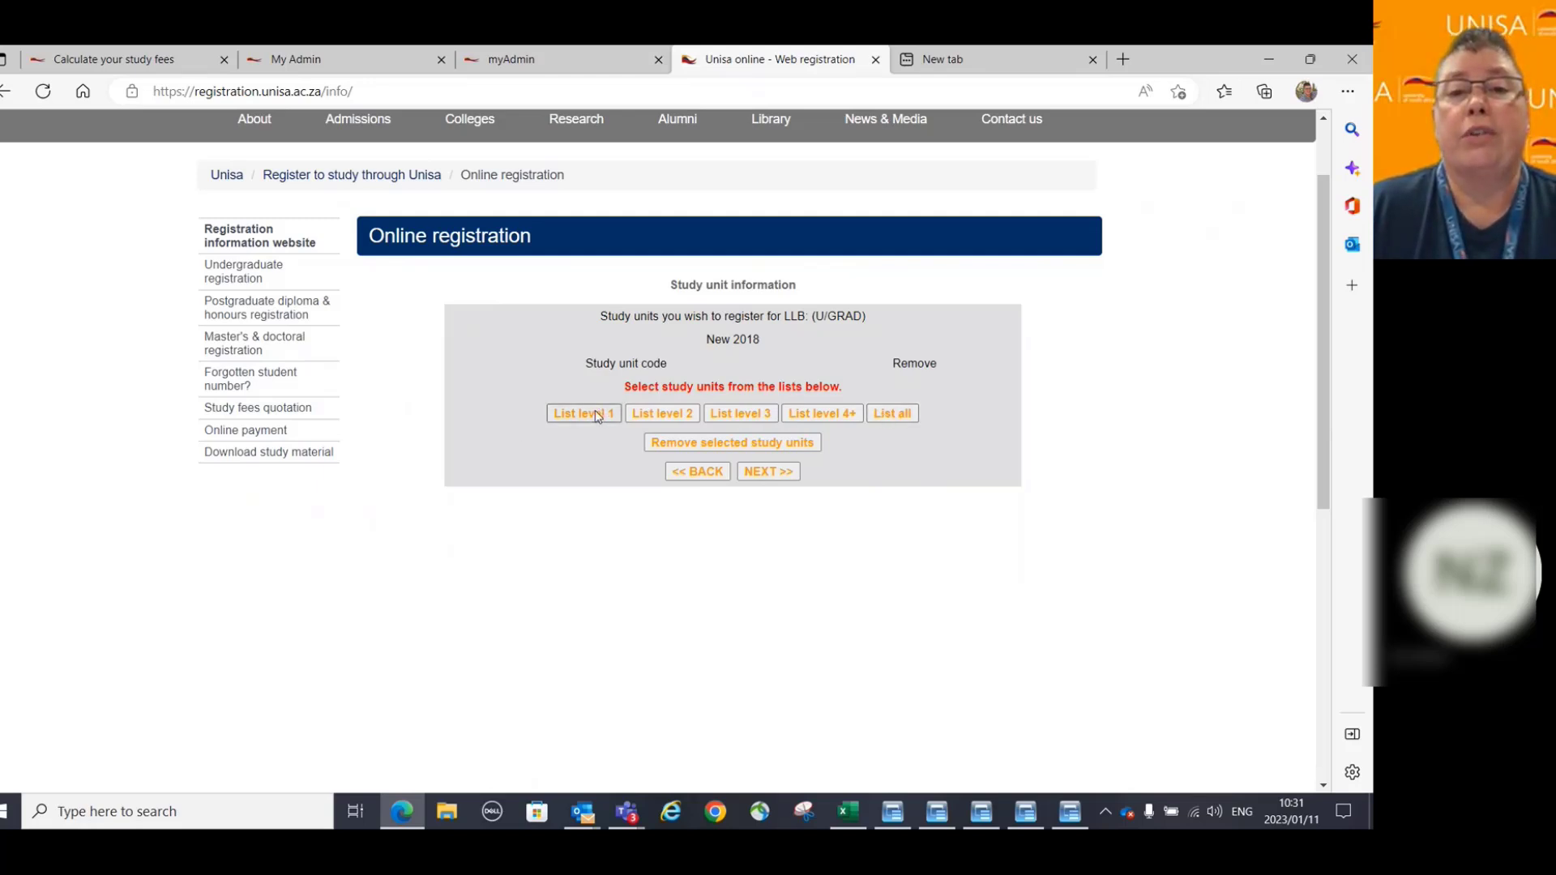
click(672, 415)
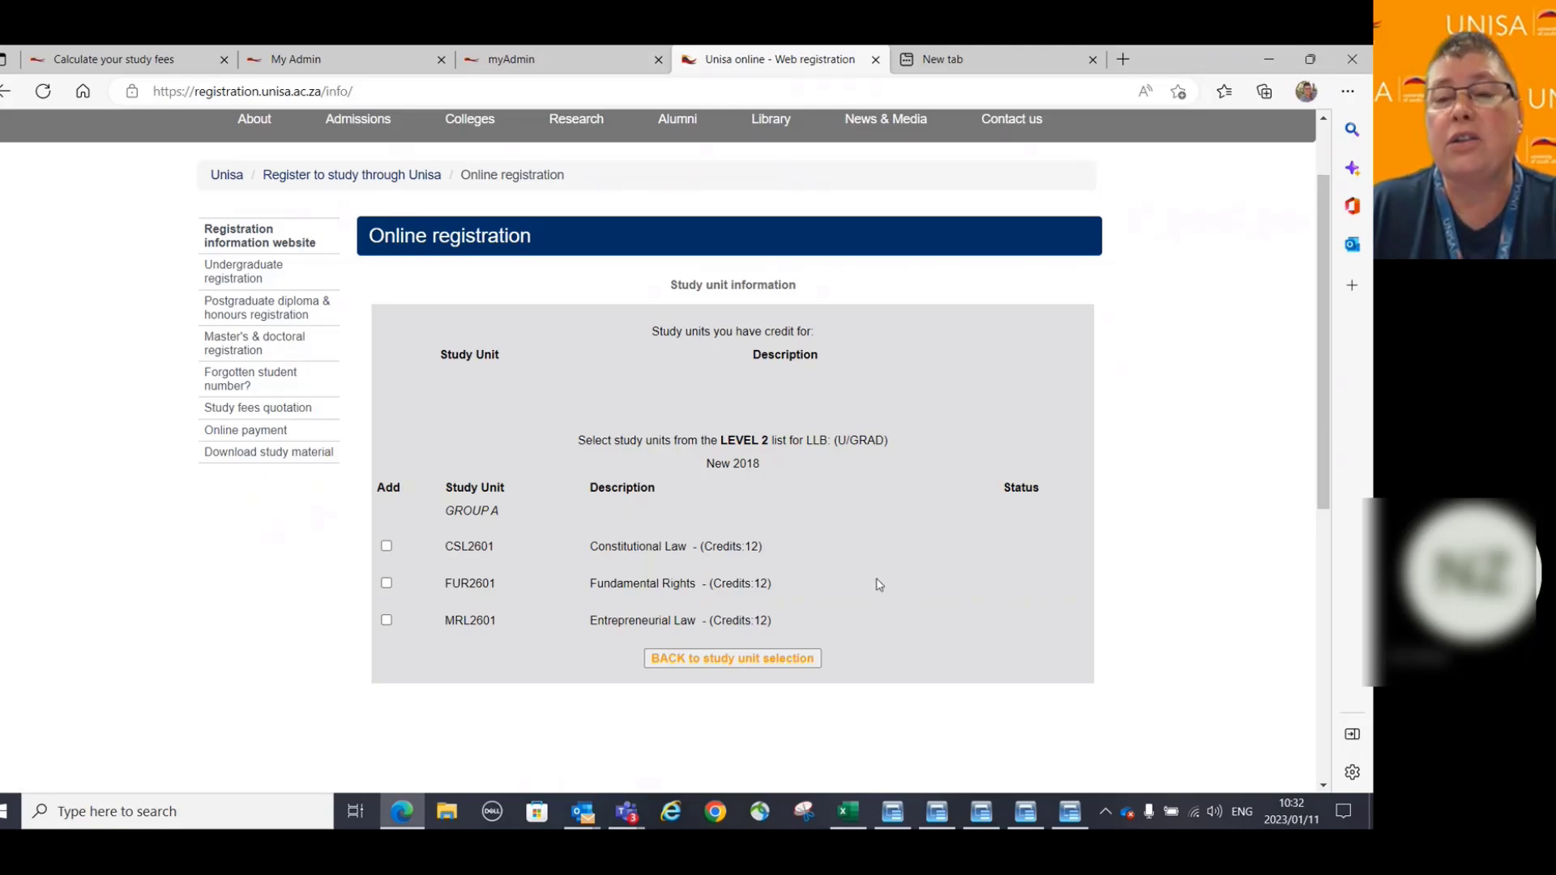
click(696, 660)
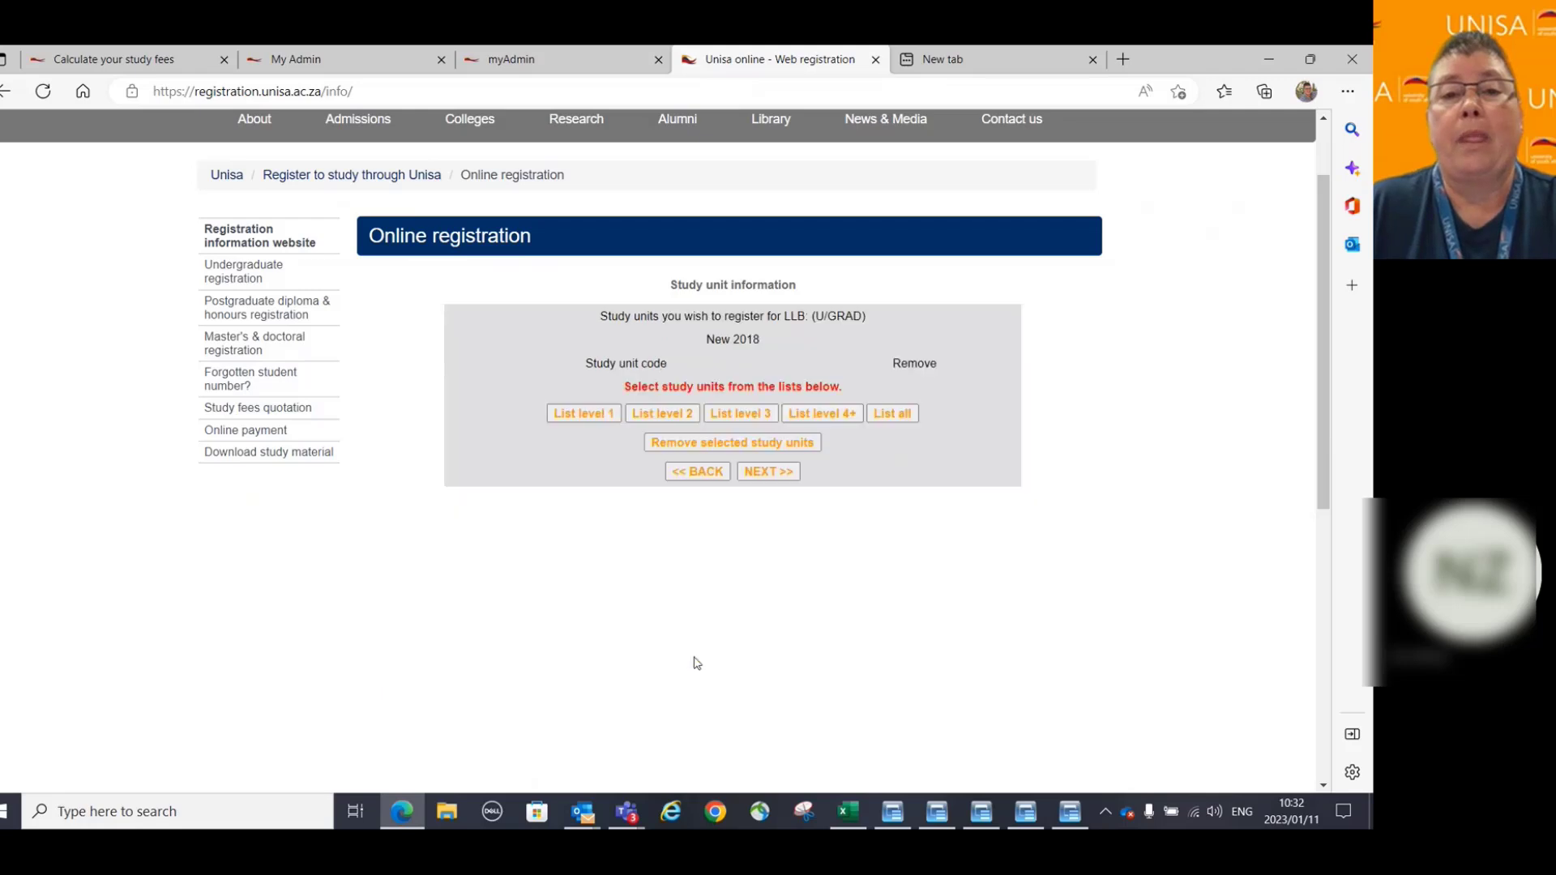
click(596, 420)
scroll(883, 537, down, 1)
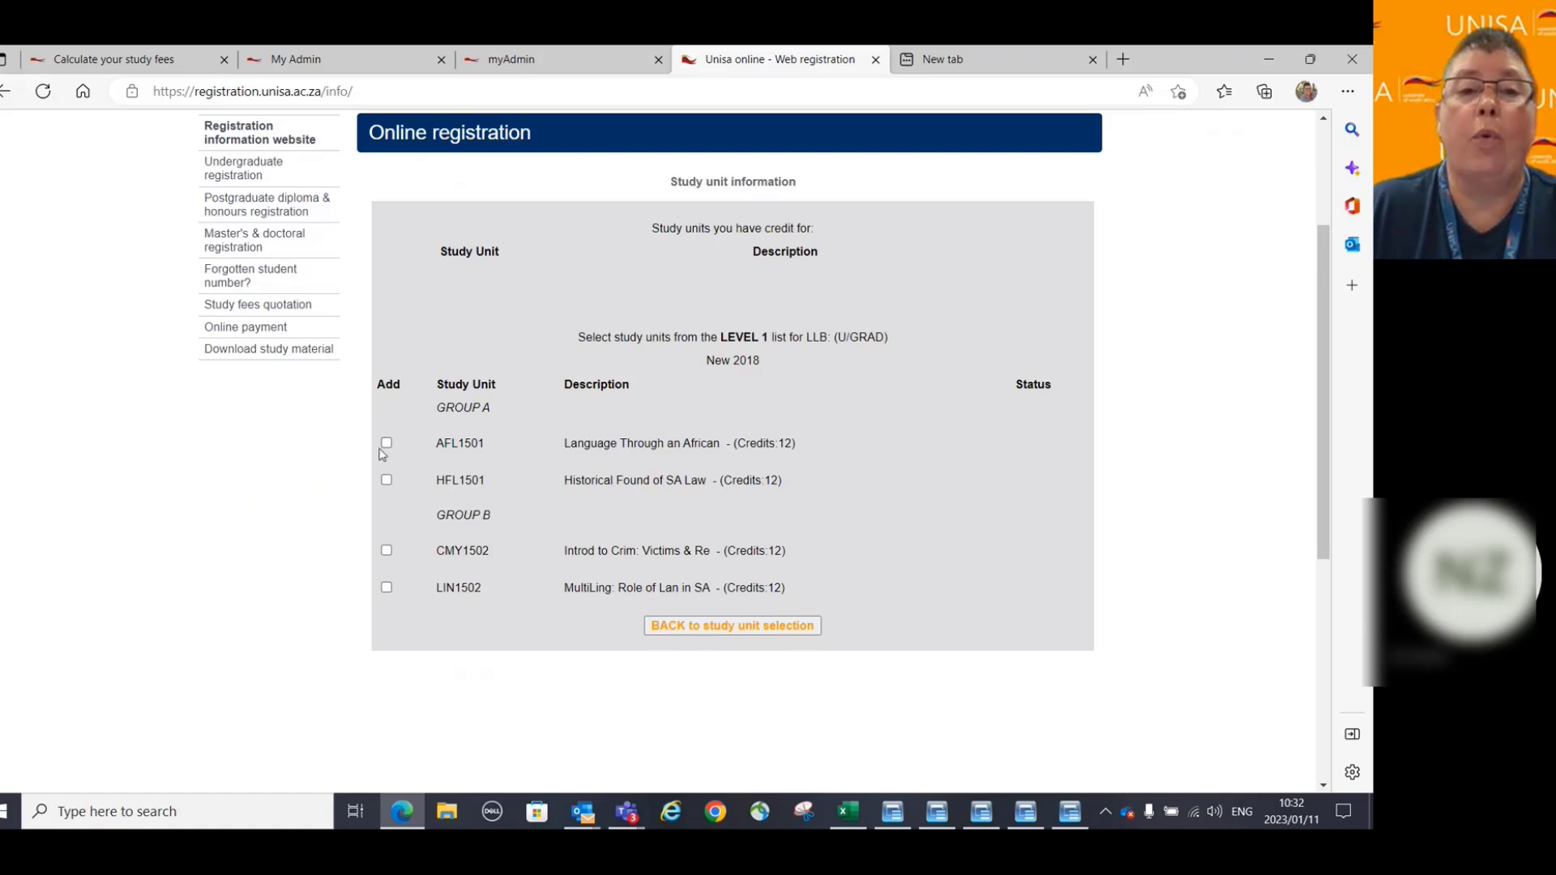
click(721, 628)
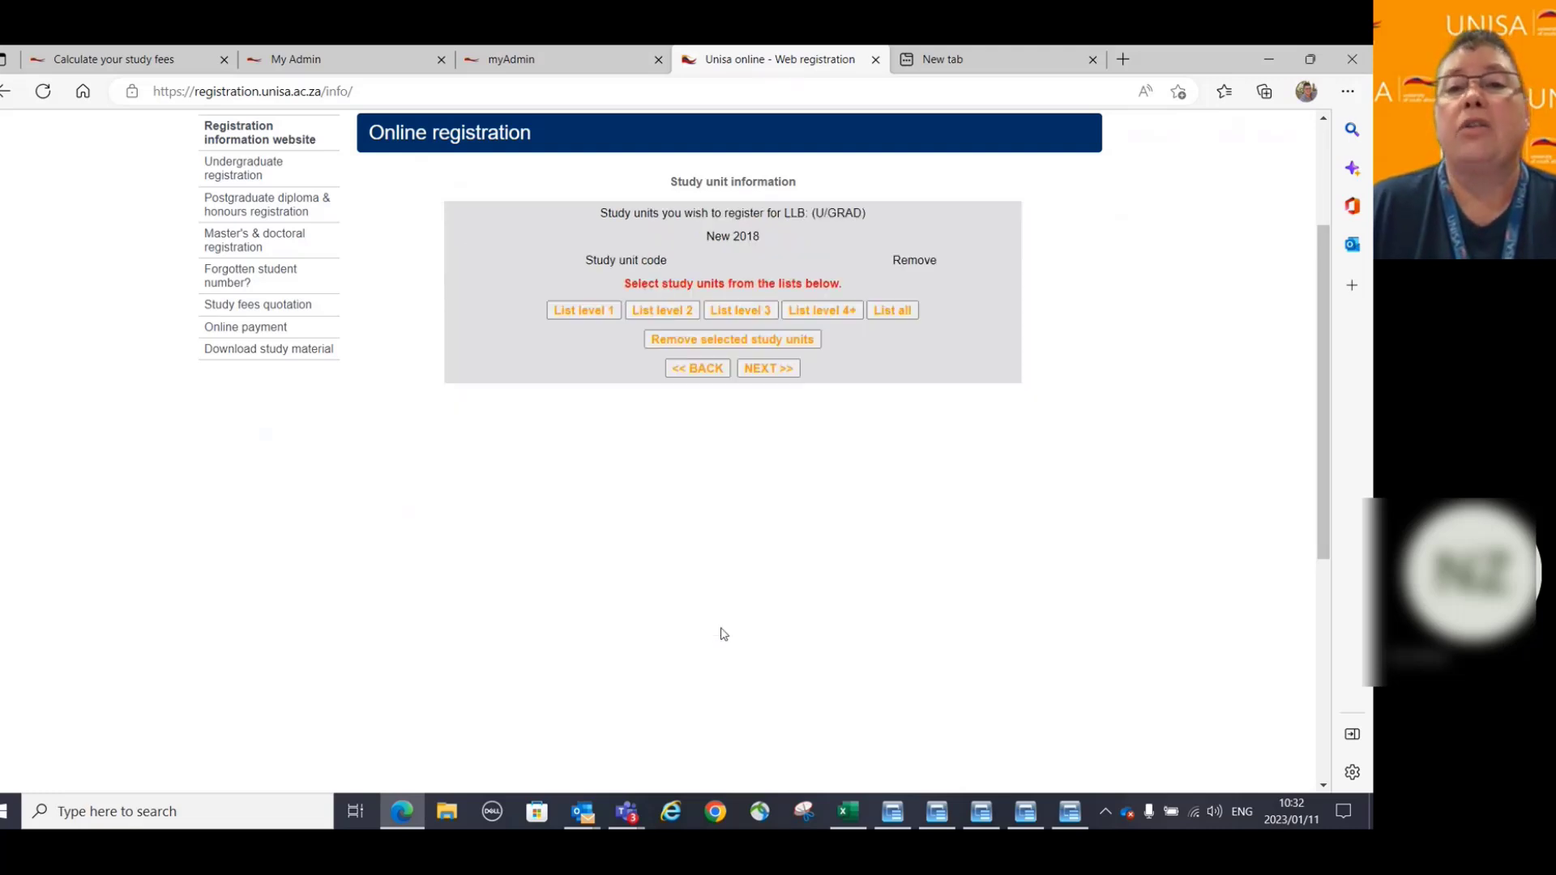
click(759, 317)
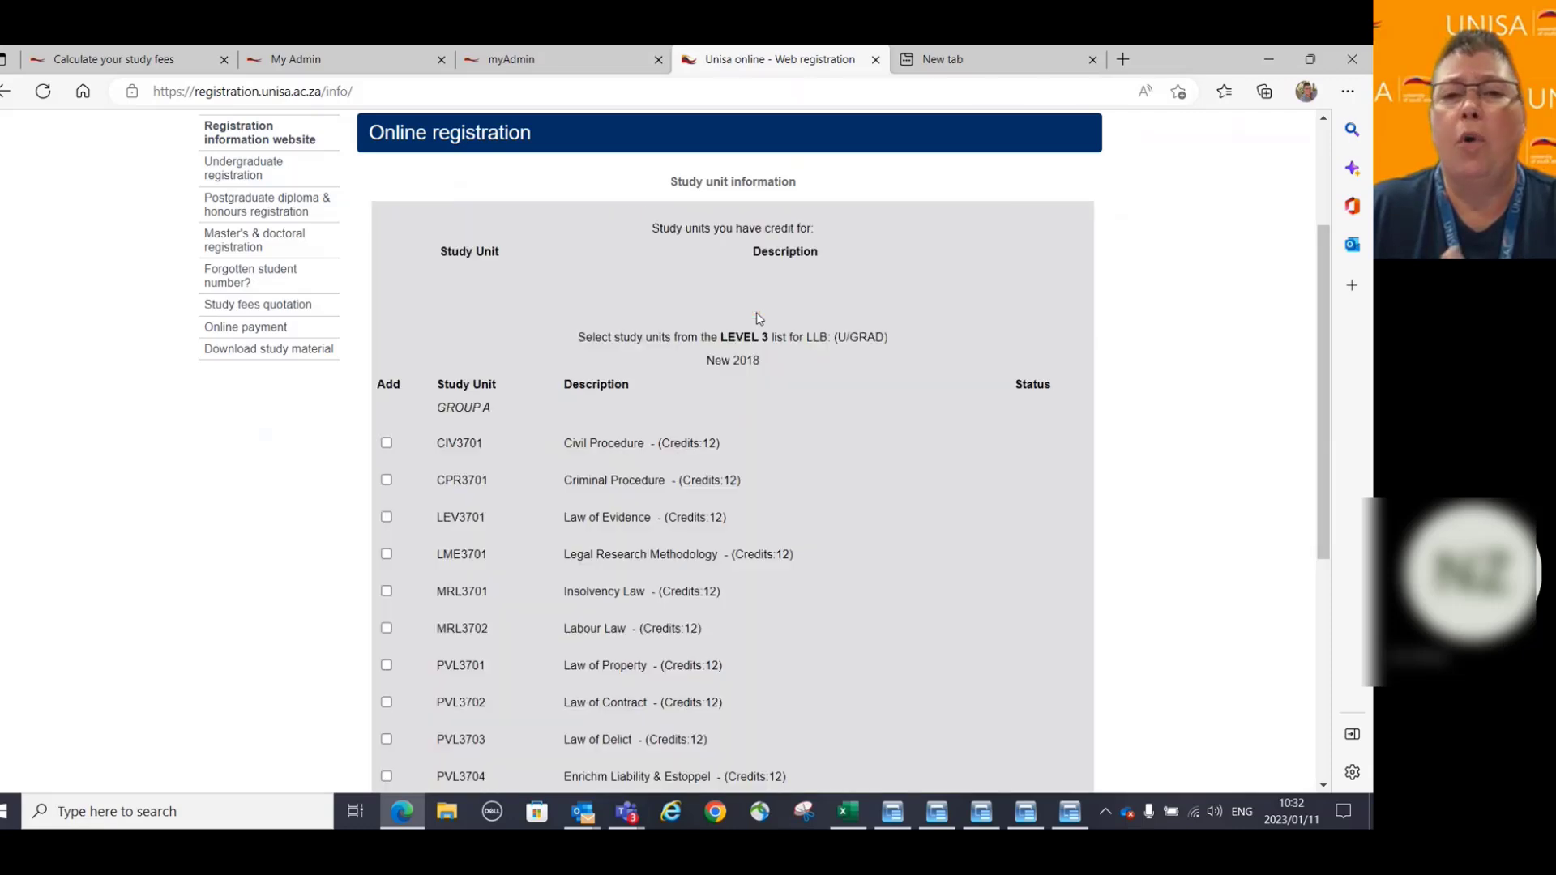
scroll(897, 457, down, 1)
scroll(897, 457, down, 2)
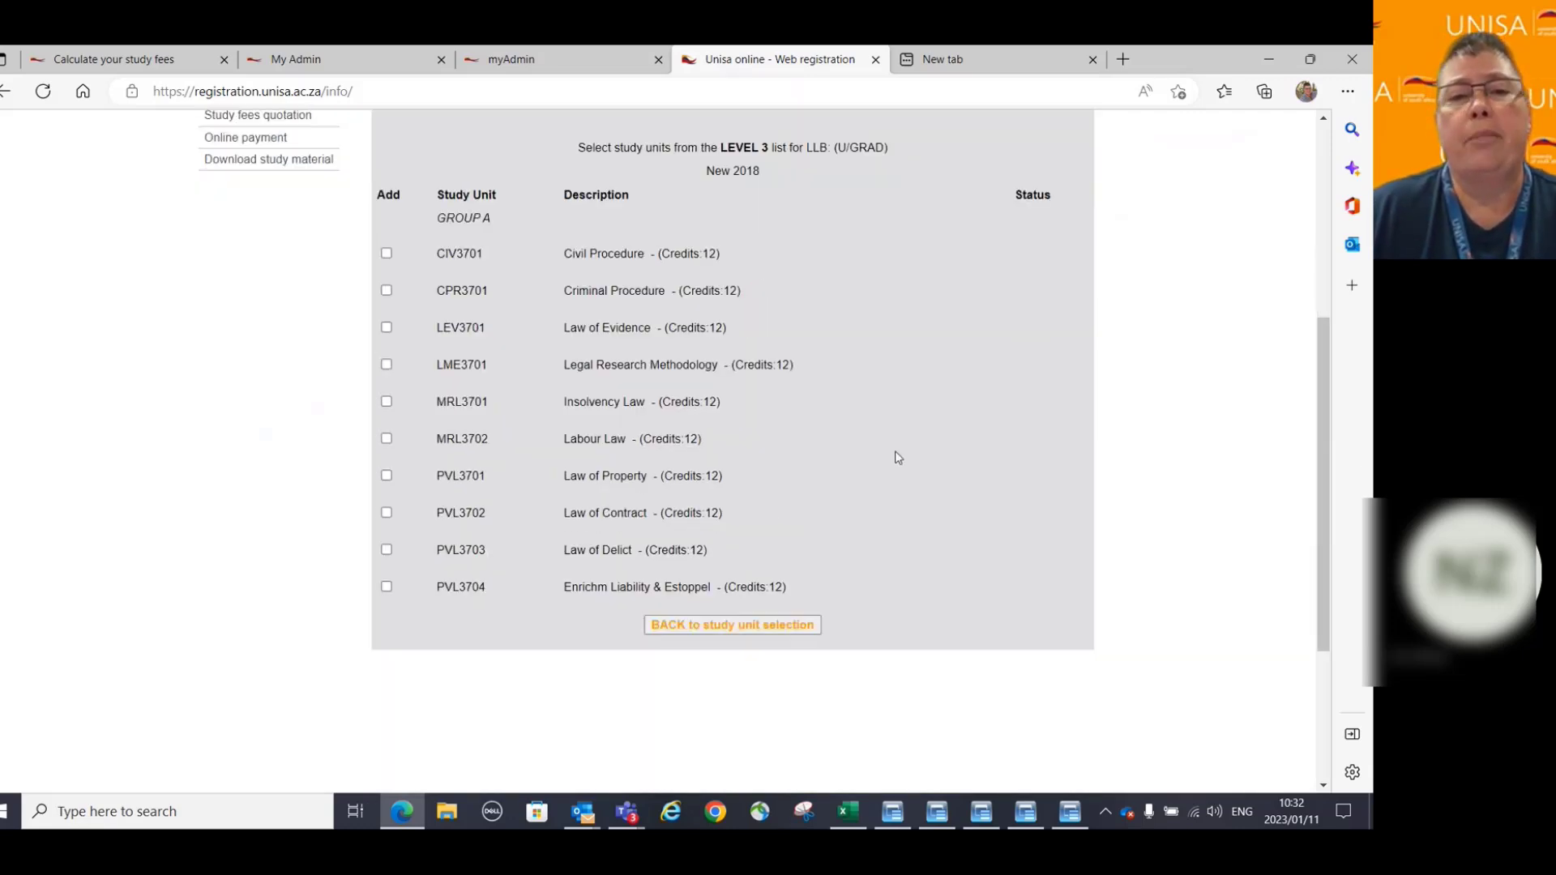
scroll(897, 457, up, 1)
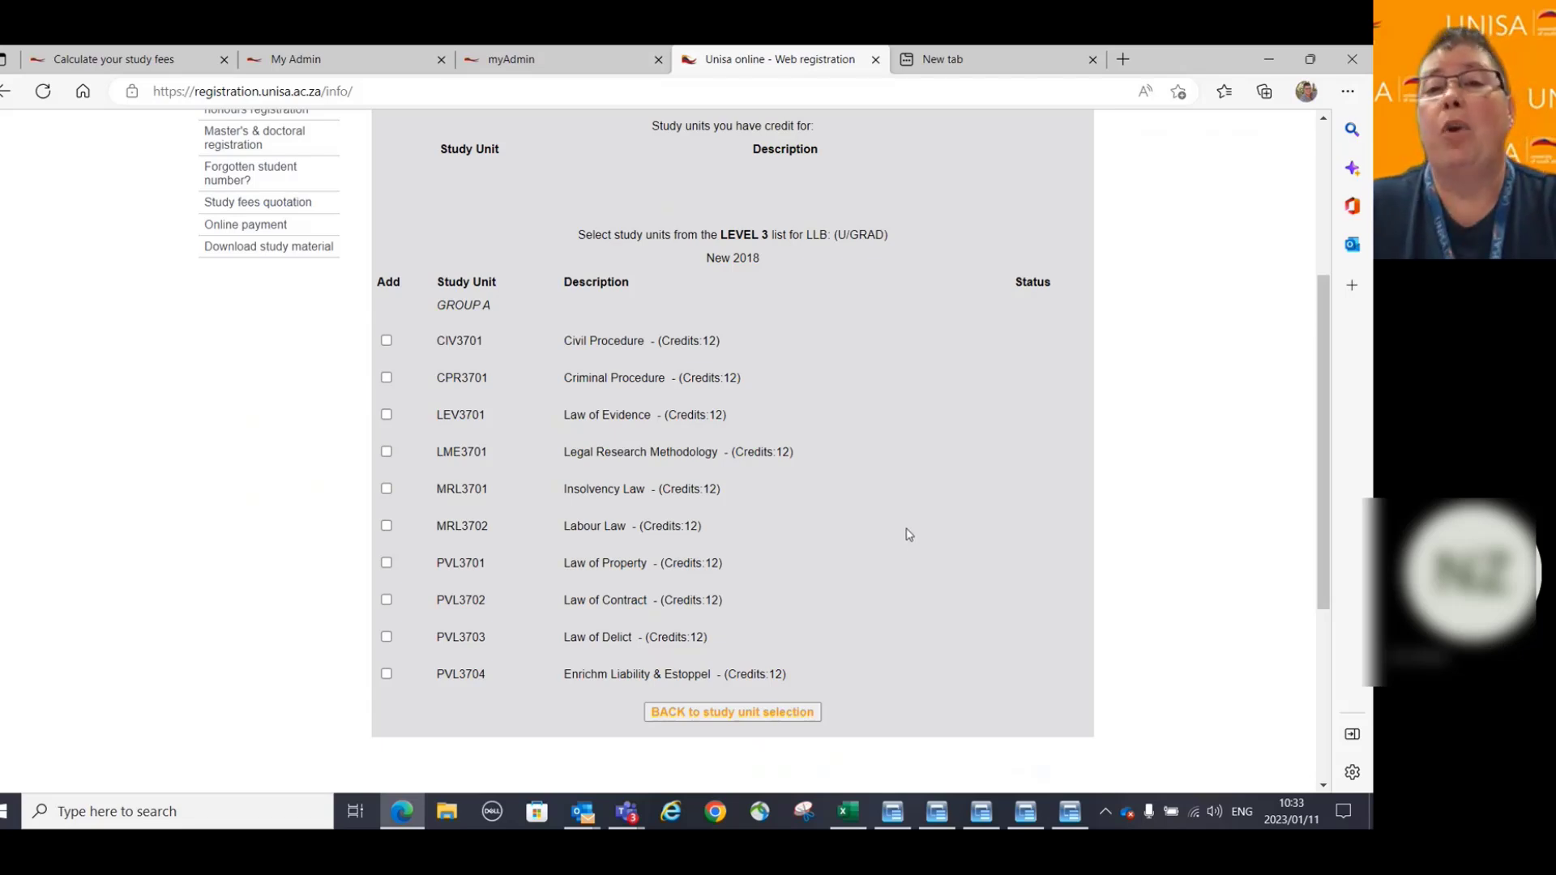
click(765, 711)
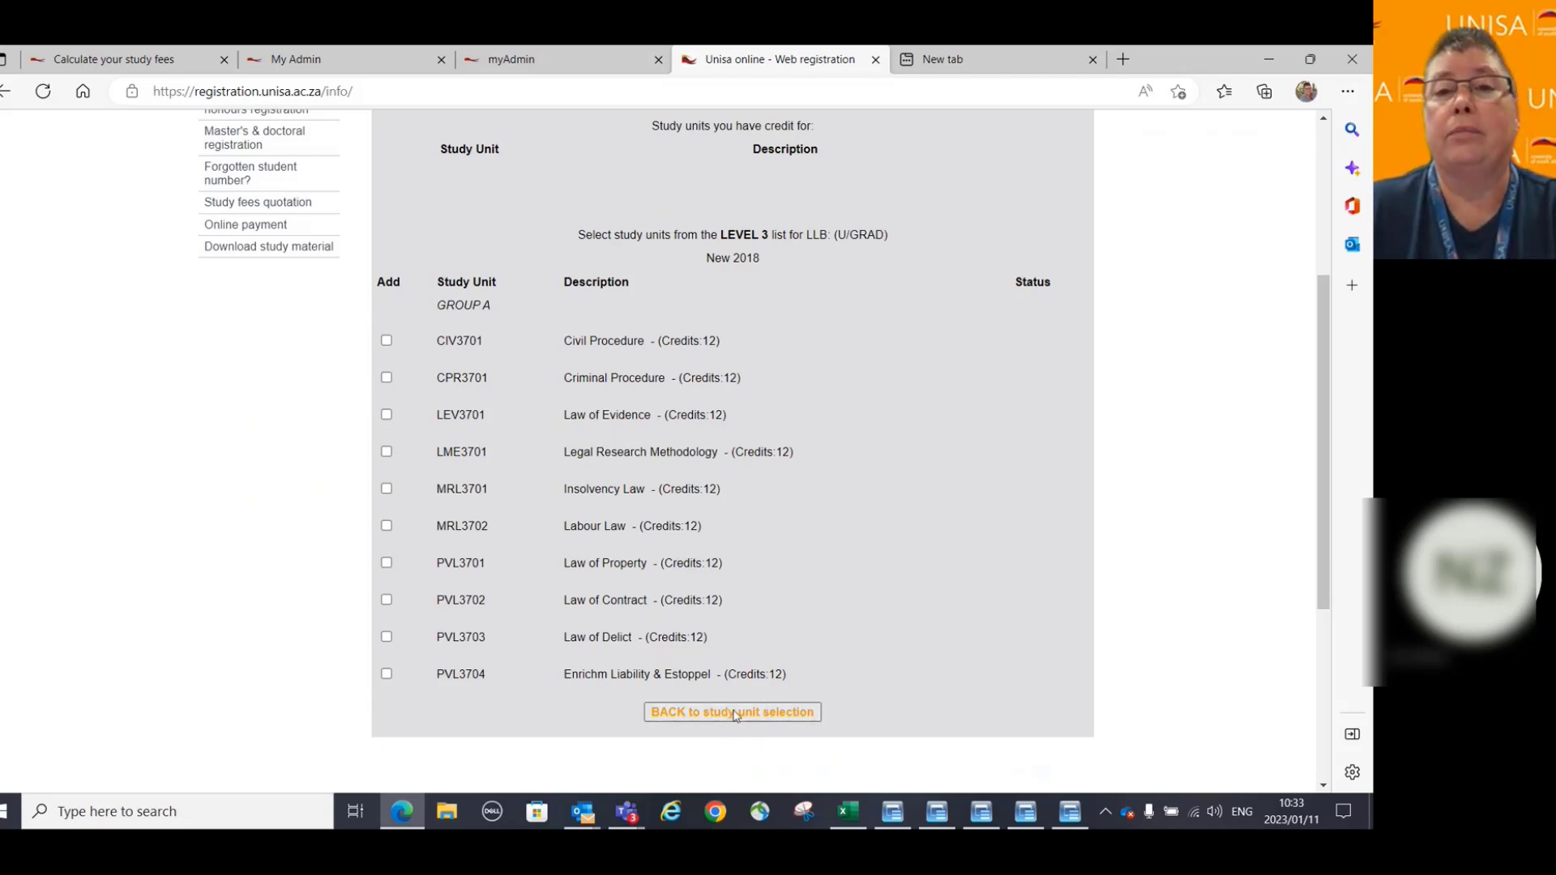
click(821, 210)
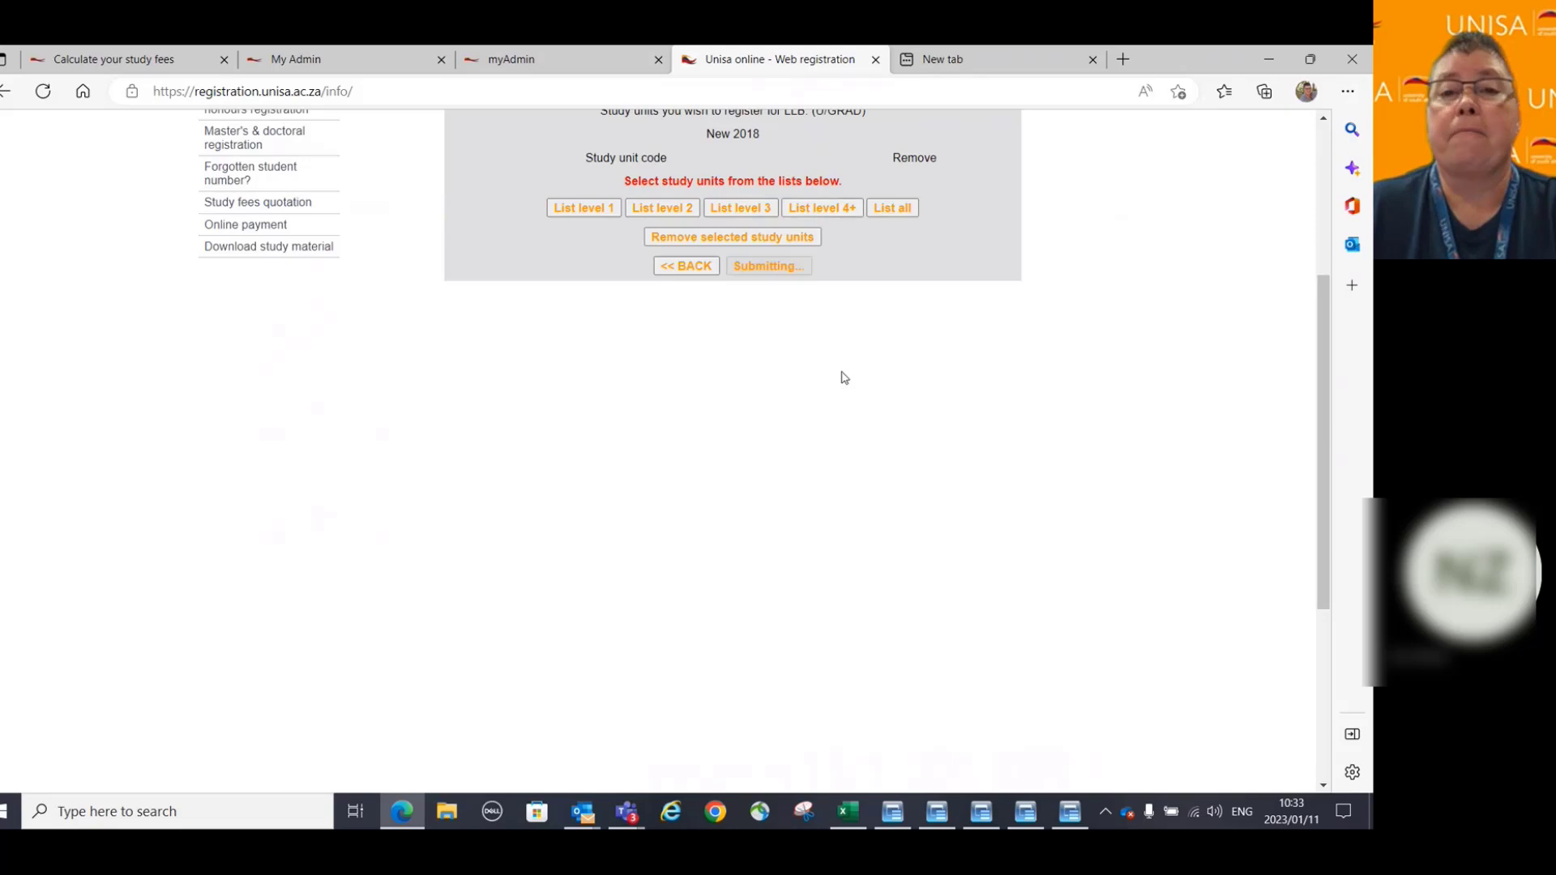
scroll(879, 426, down, 2)
scroll(881, 428, down, 1)
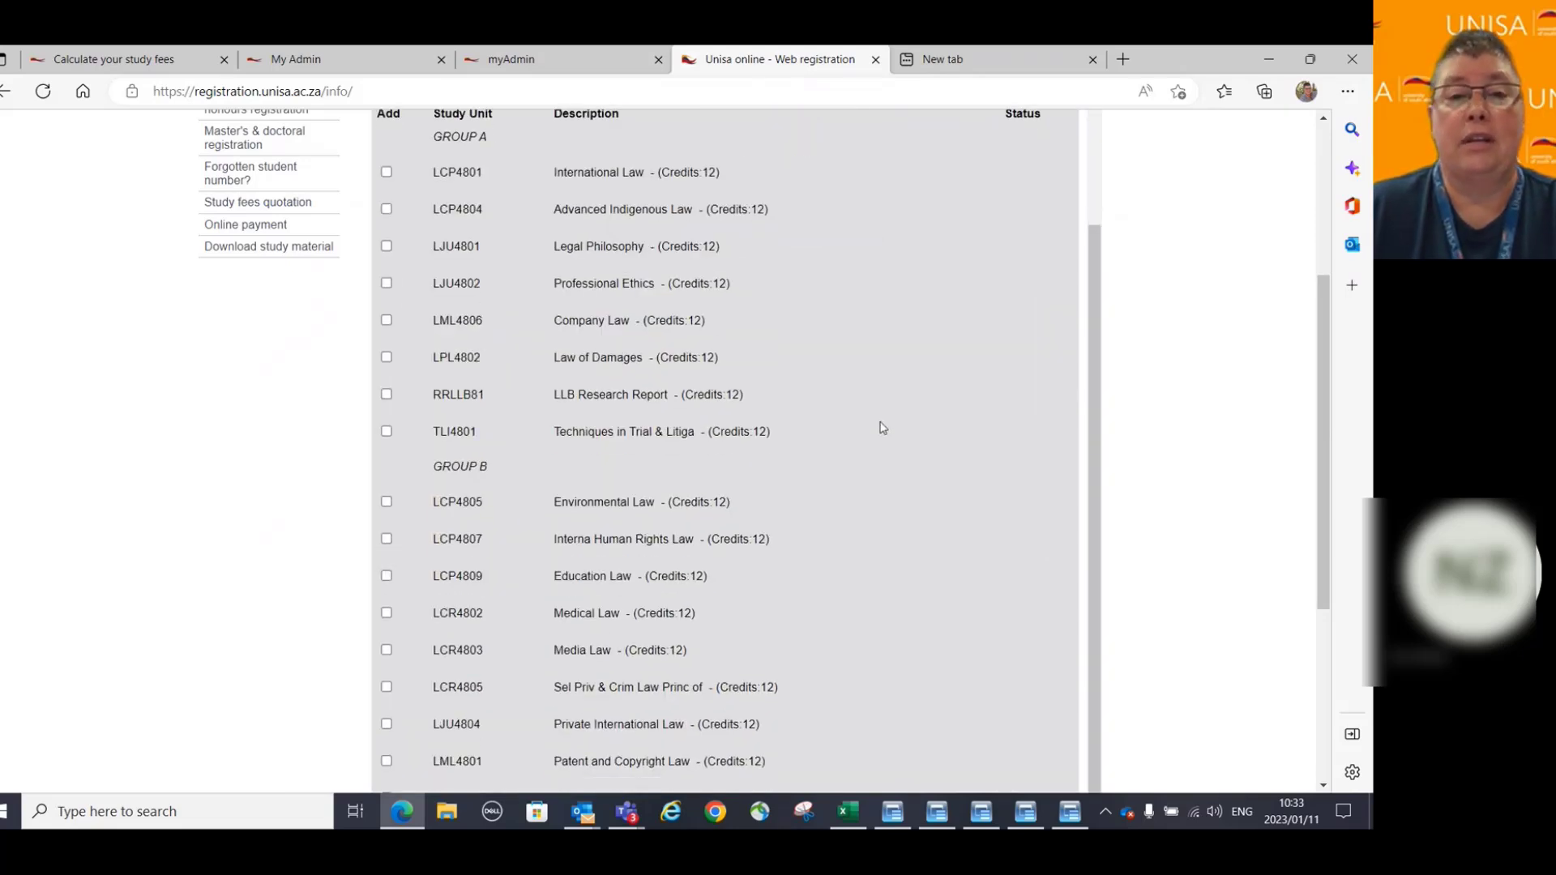
scroll(883, 428, up, 2)
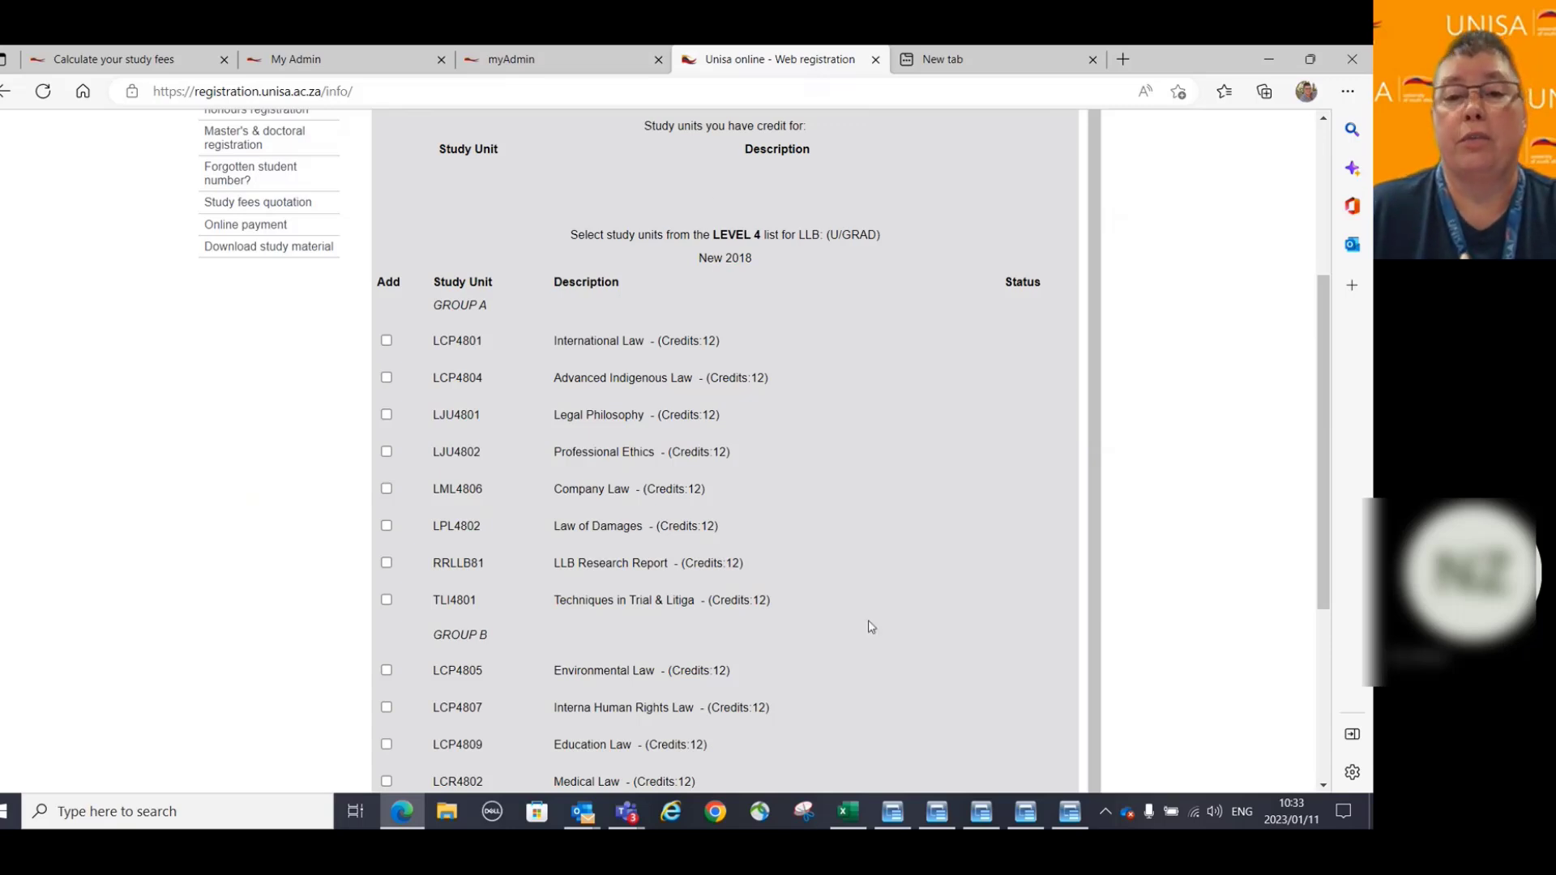
scroll(868, 626, down, 2)
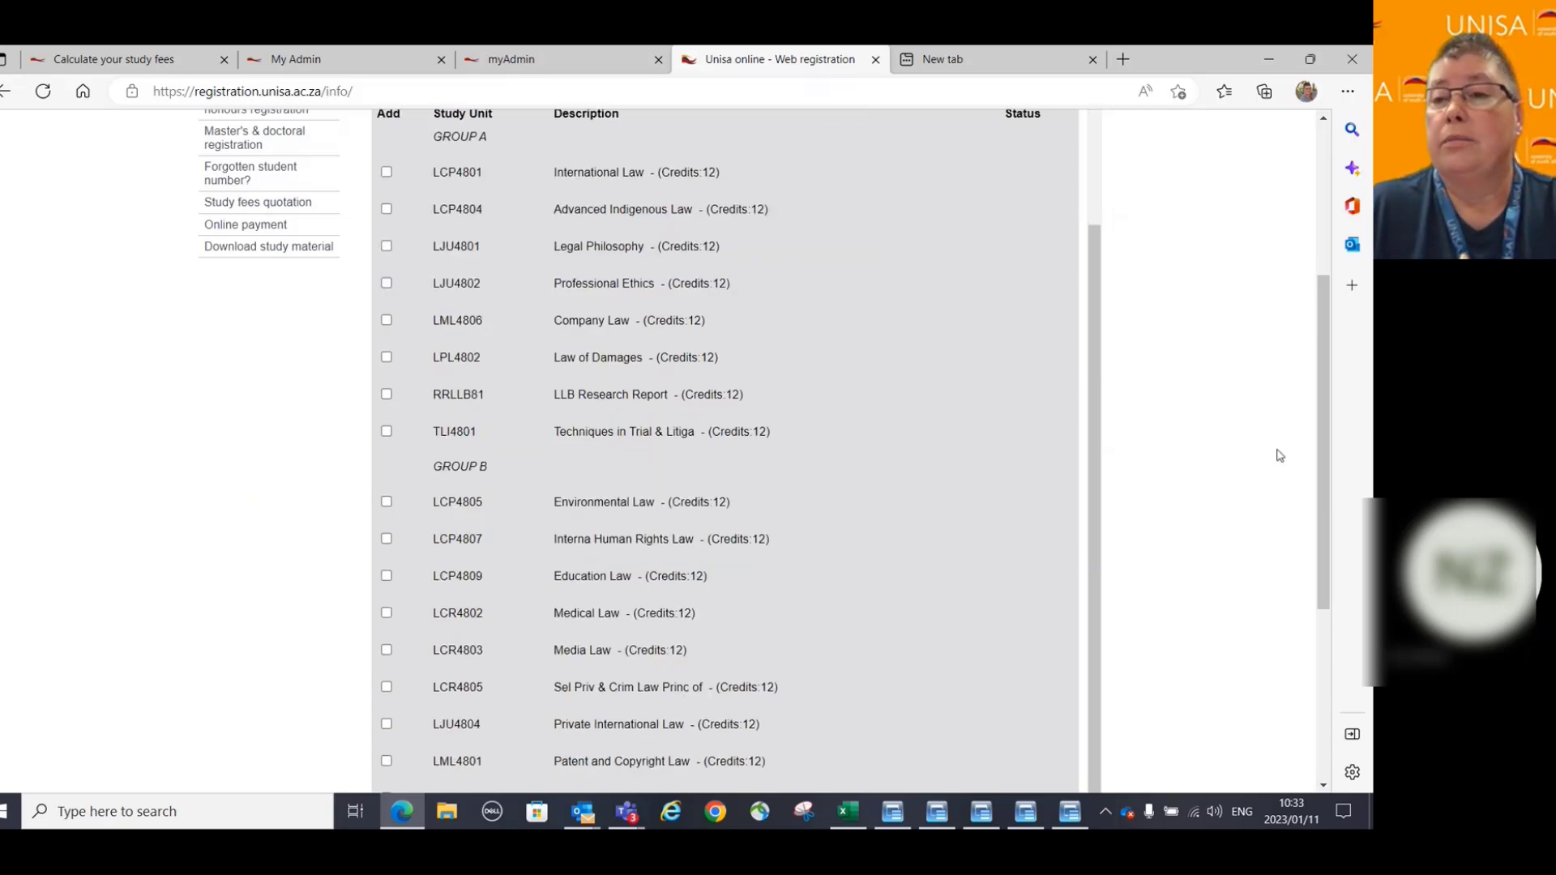
scroll(1329, 450, up, 1)
scroll(1321, 458, down, 5)
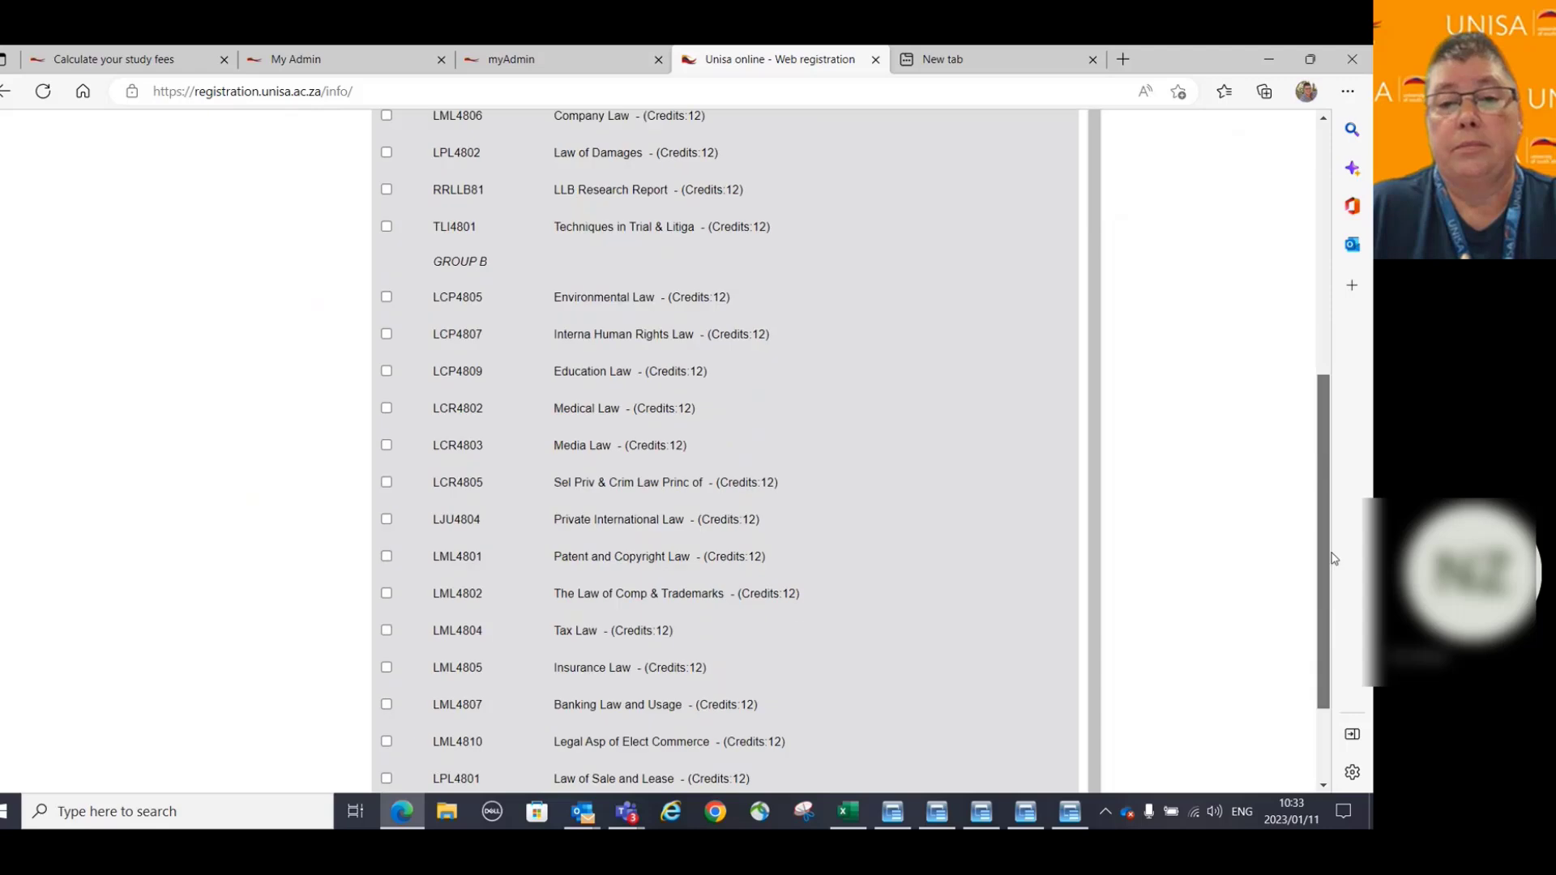
click(733, 752)
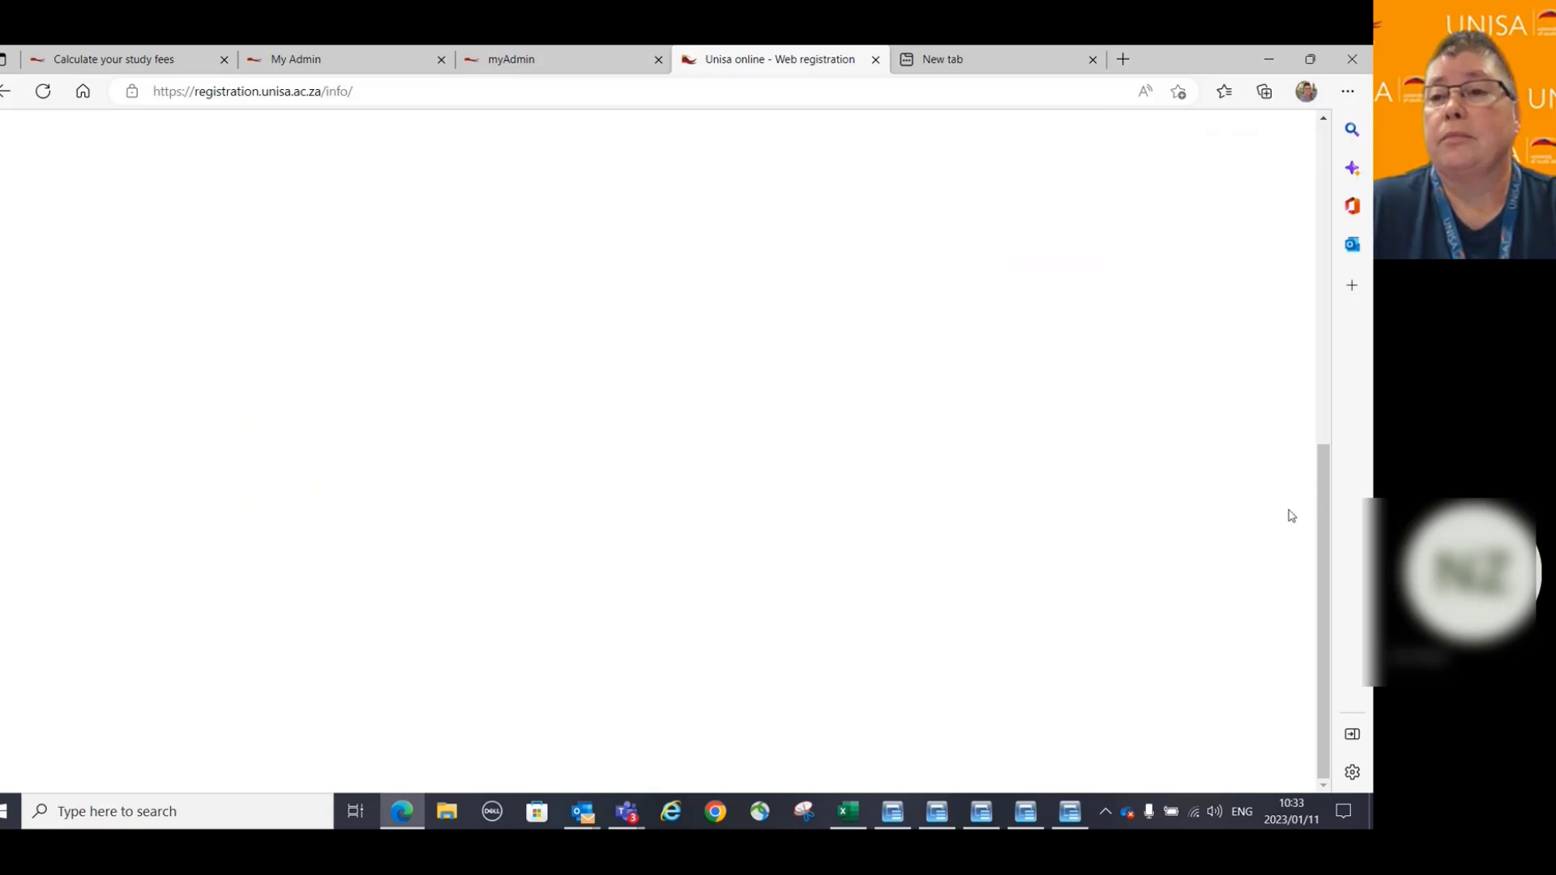
scroll(1286, 518, up, 8)
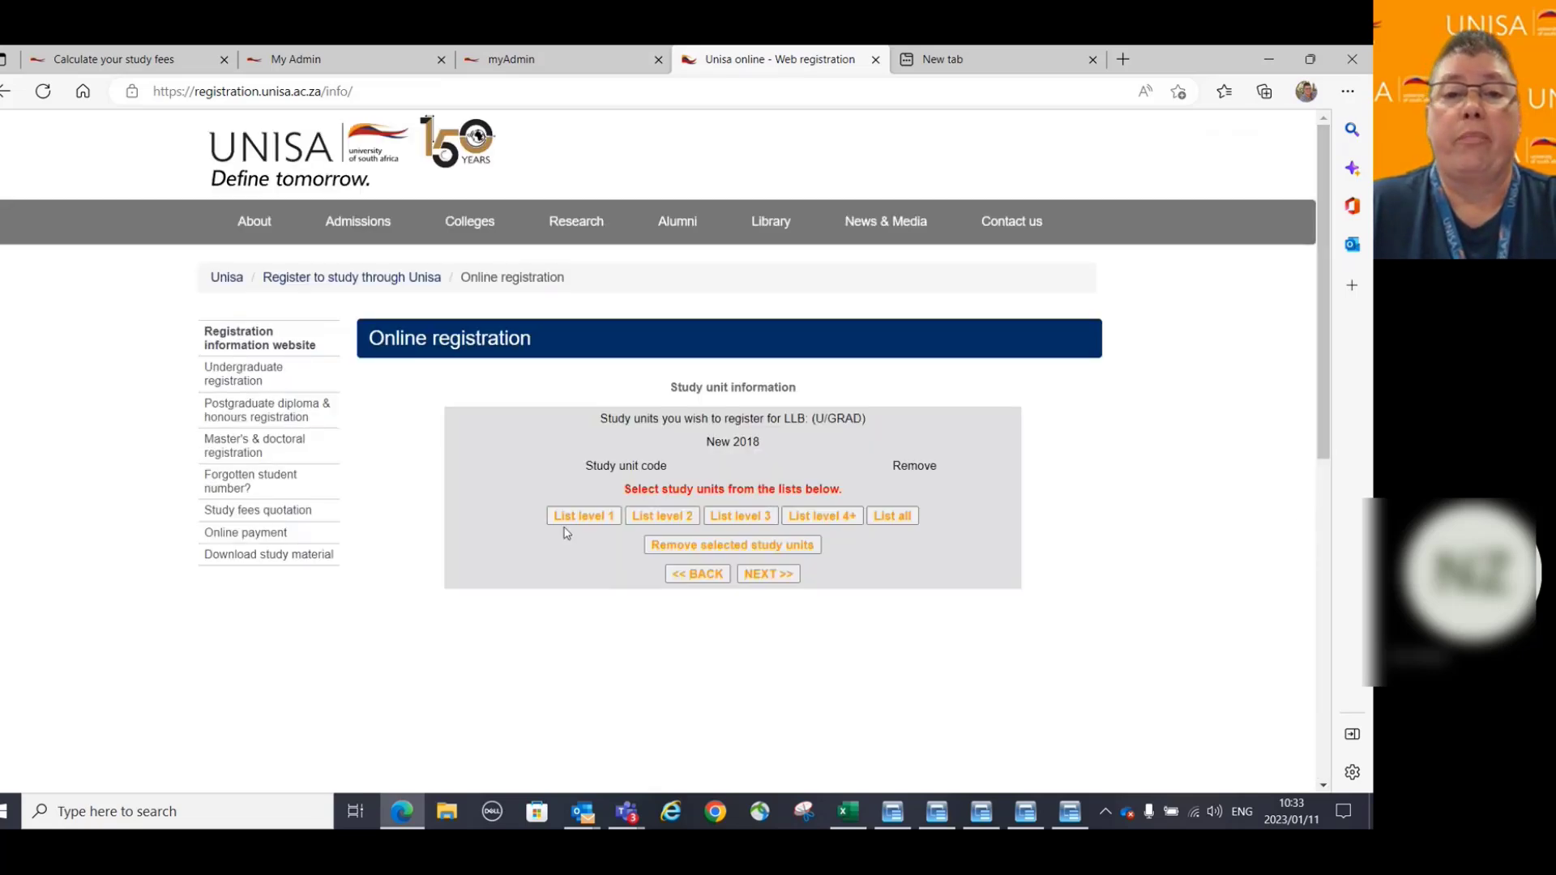
List the level 1 units, tick AFL1501 and CMY1502, then clear both selections.
click(593, 522)
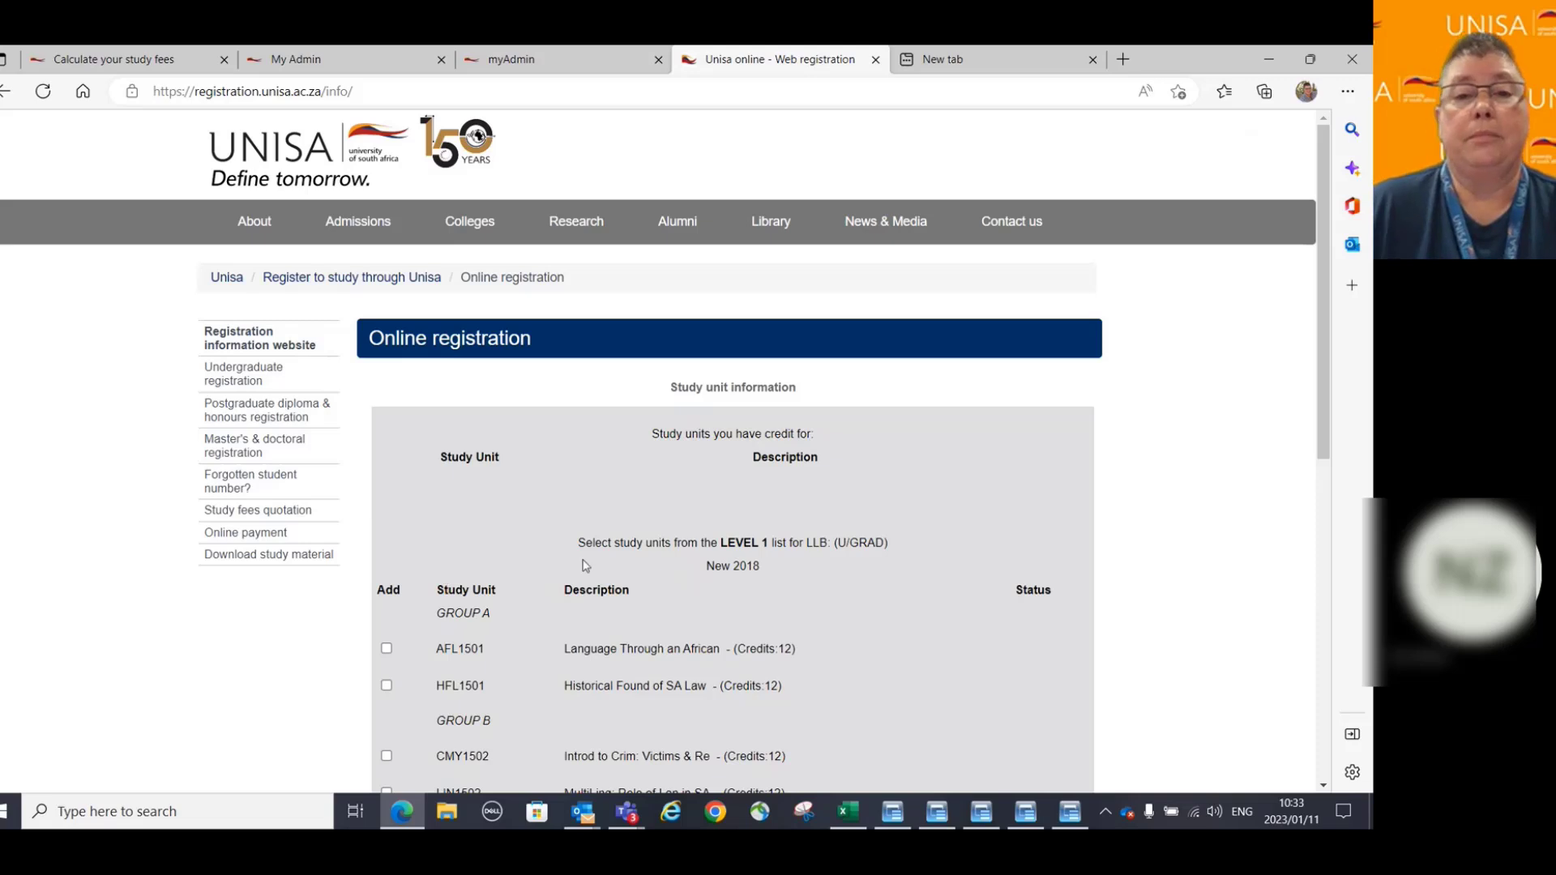
scroll(1127, 398, down, 1)
scroll(1127, 398, down, 2)
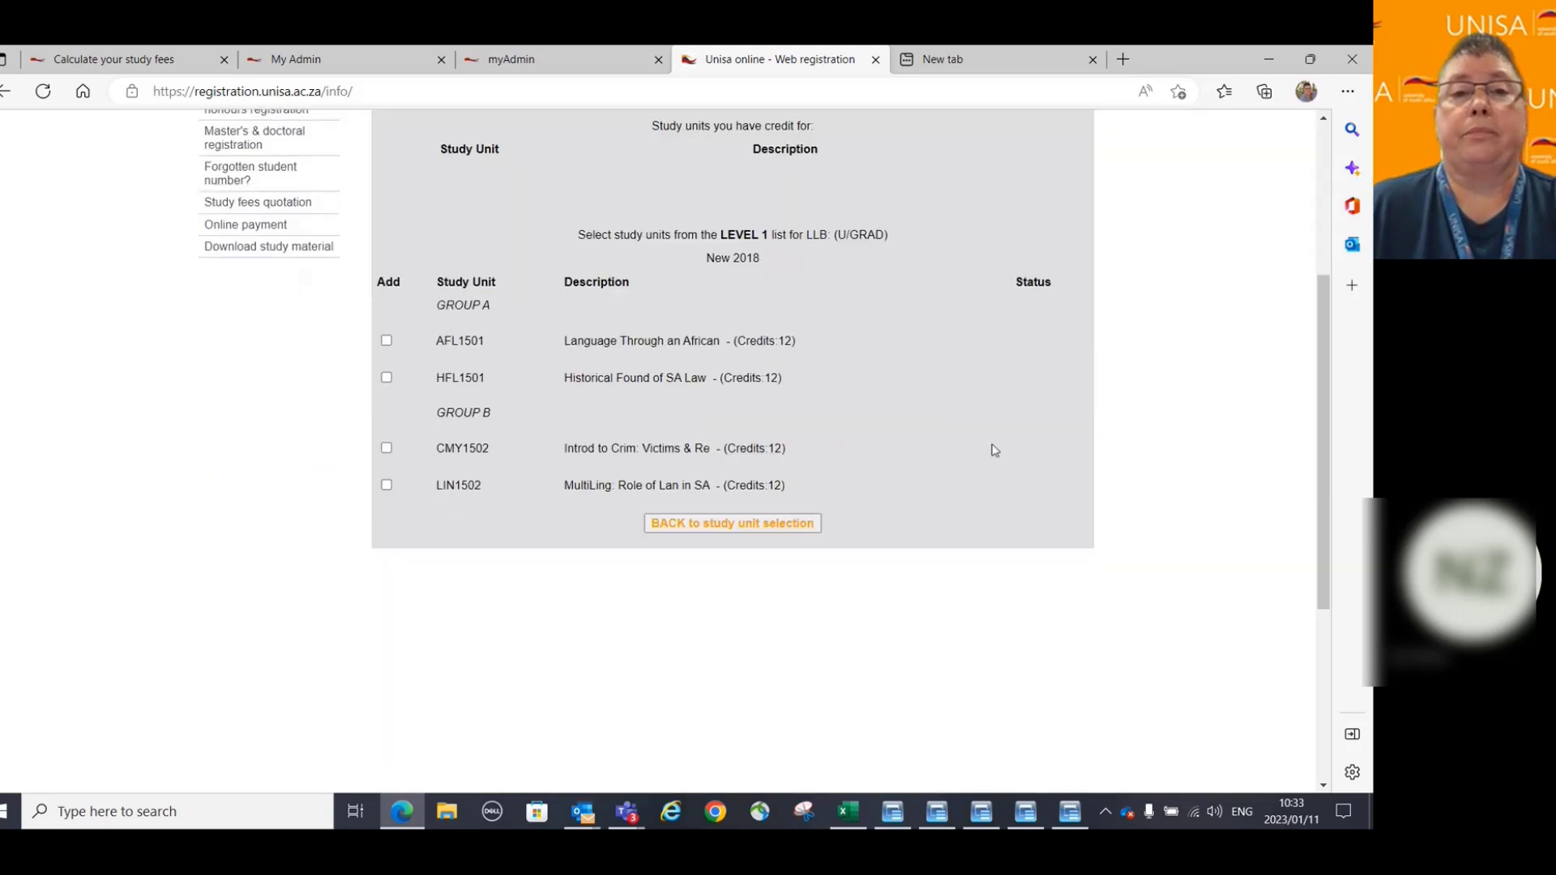
click(386, 341)
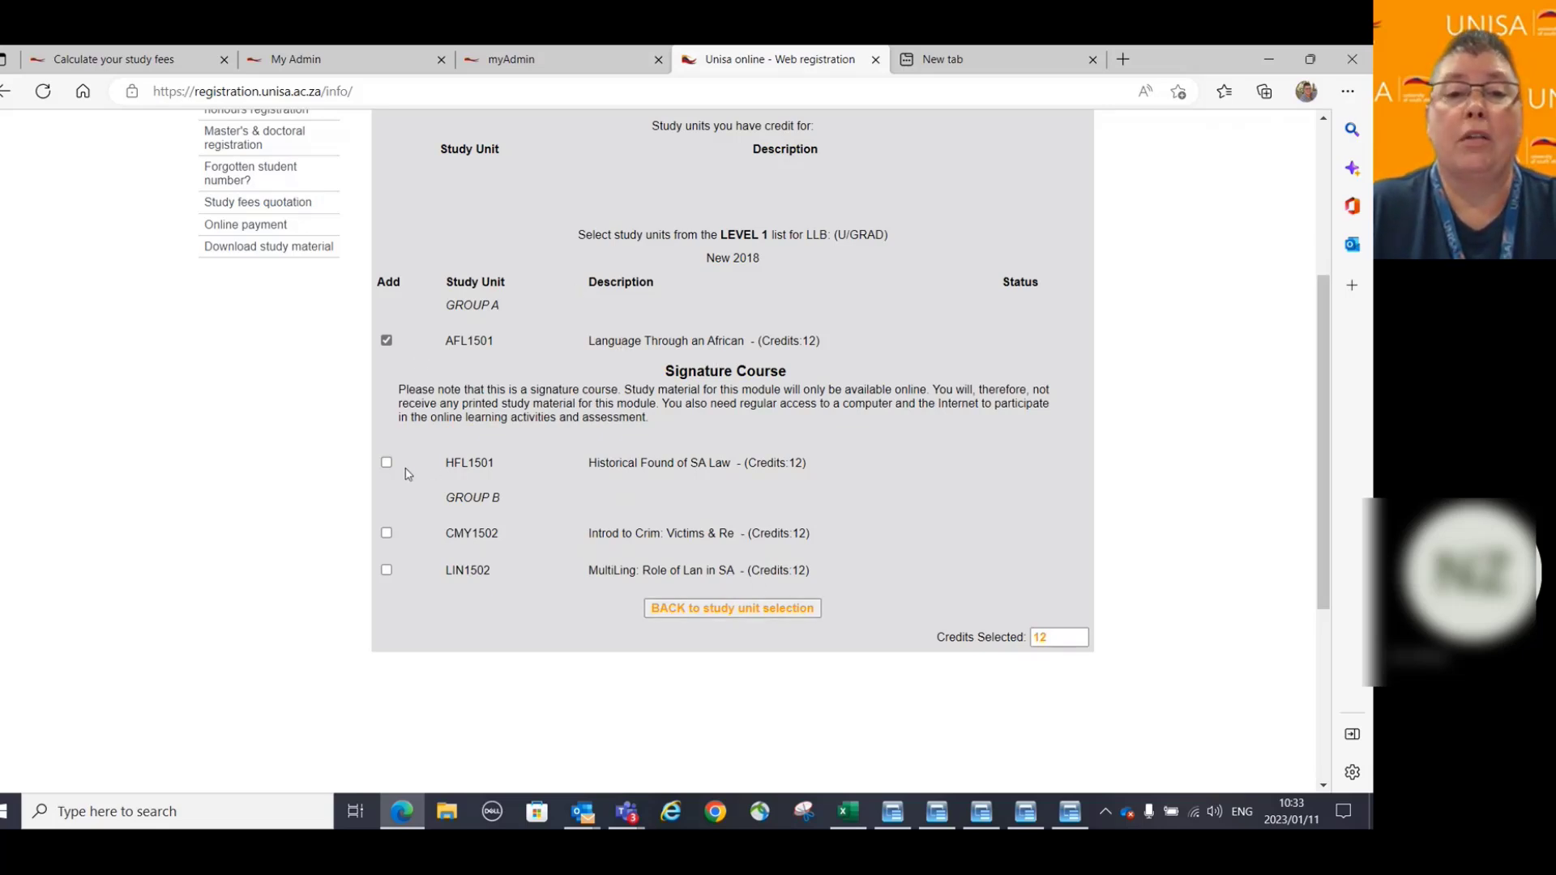
click(387, 534)
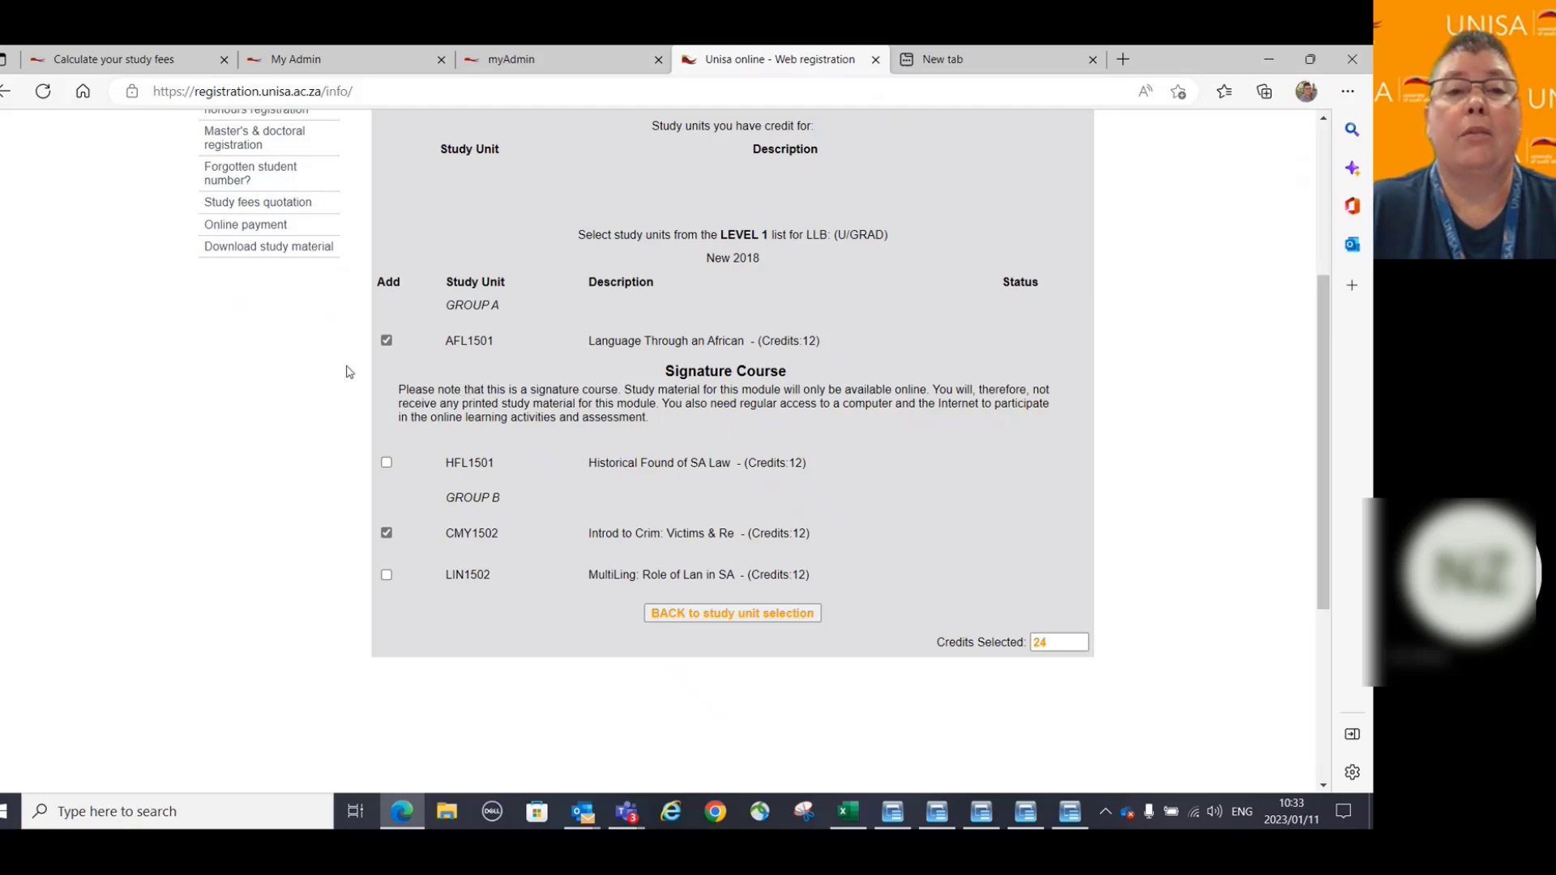
click(387, 533)
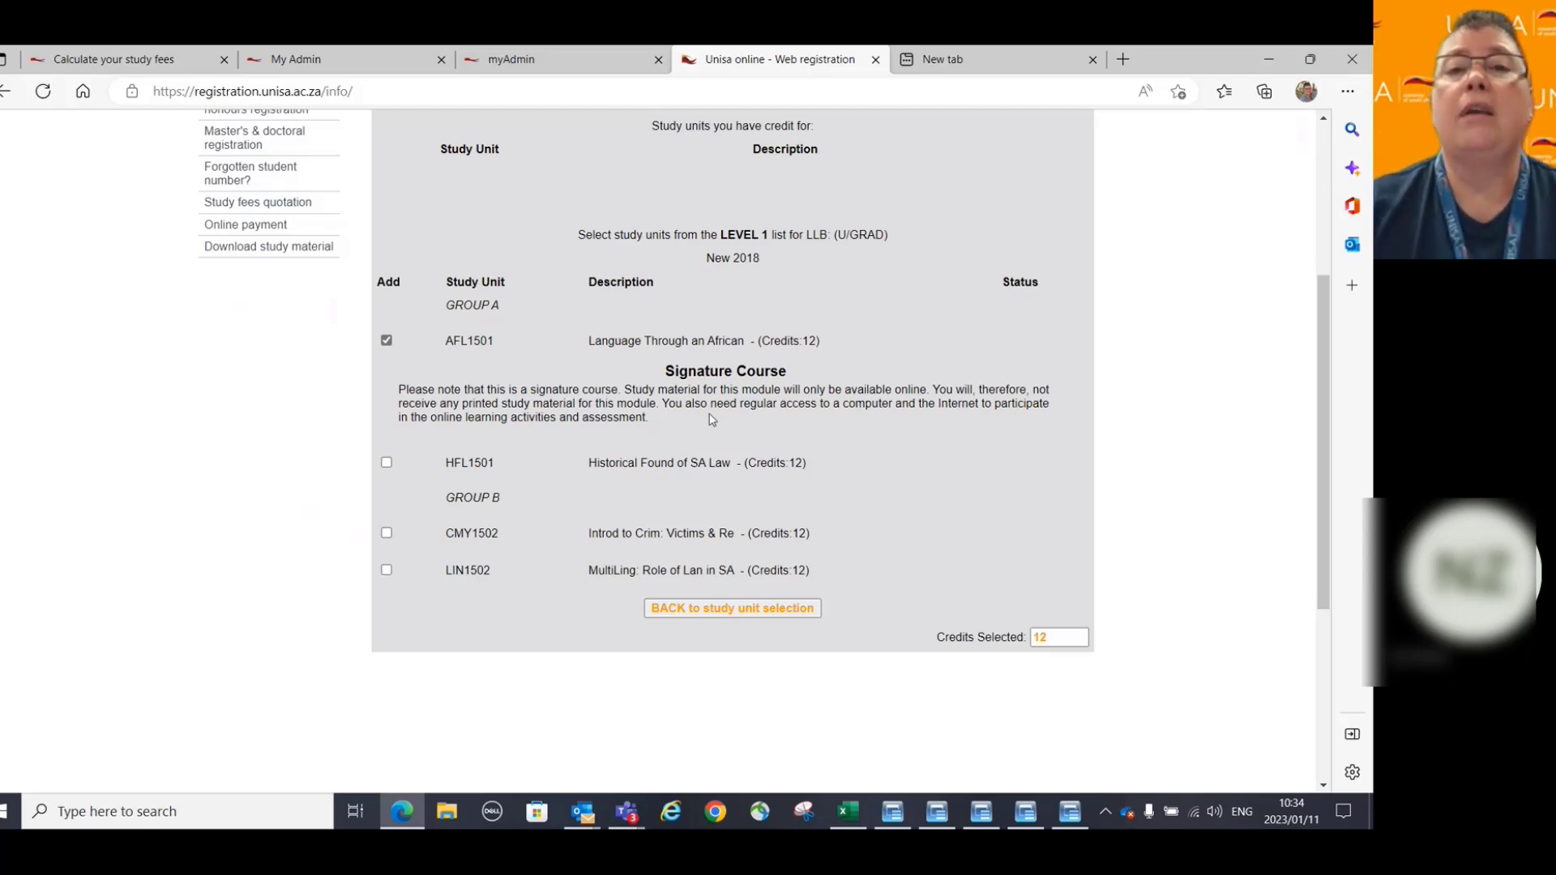
click(387, 341)
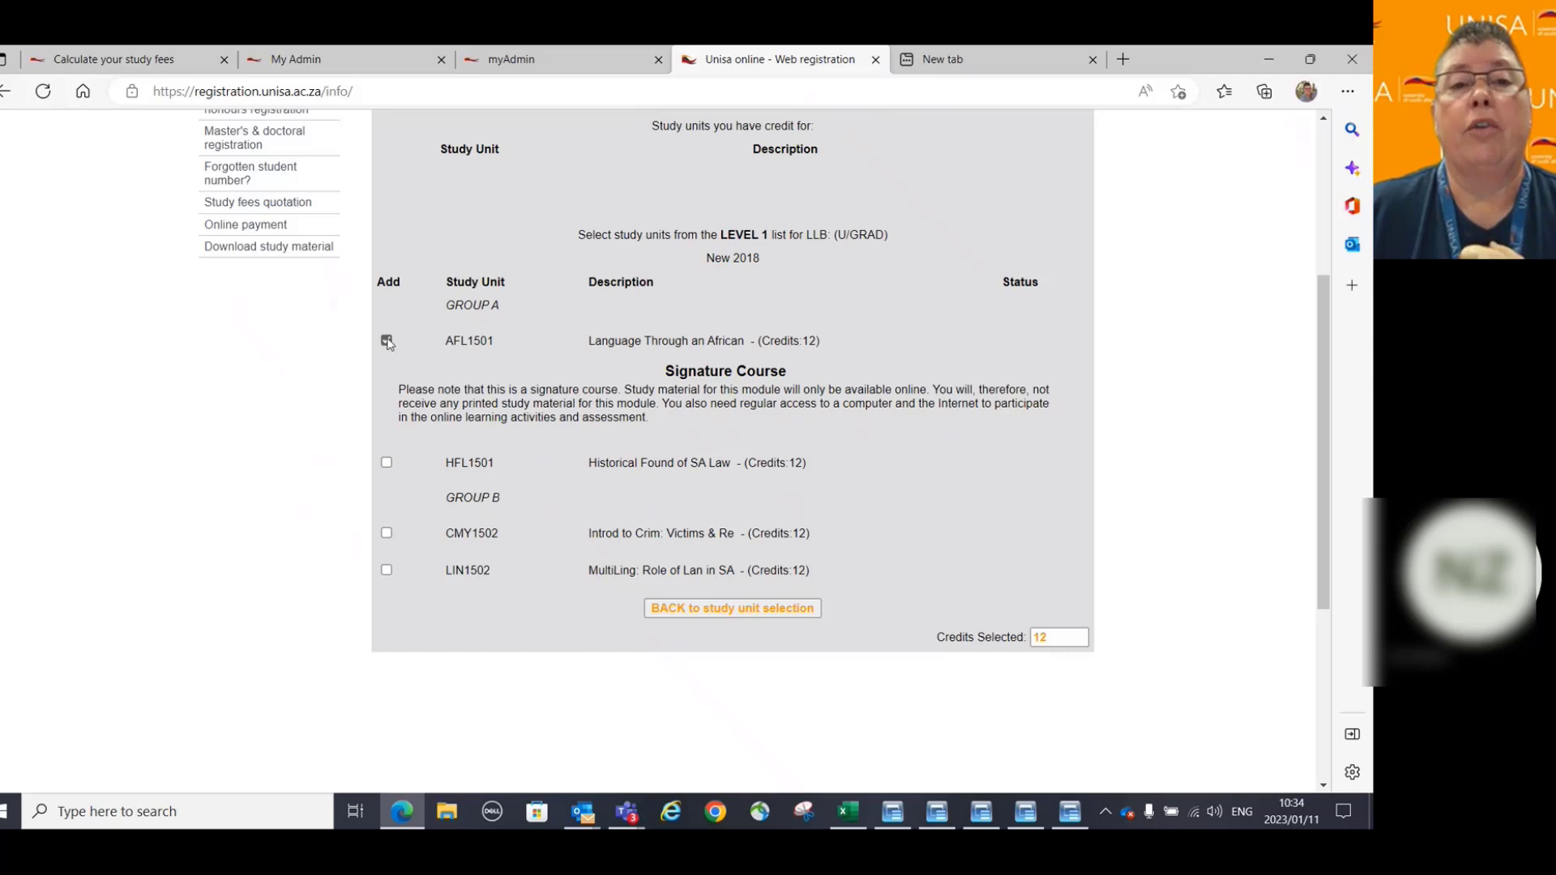
click(386, 341)
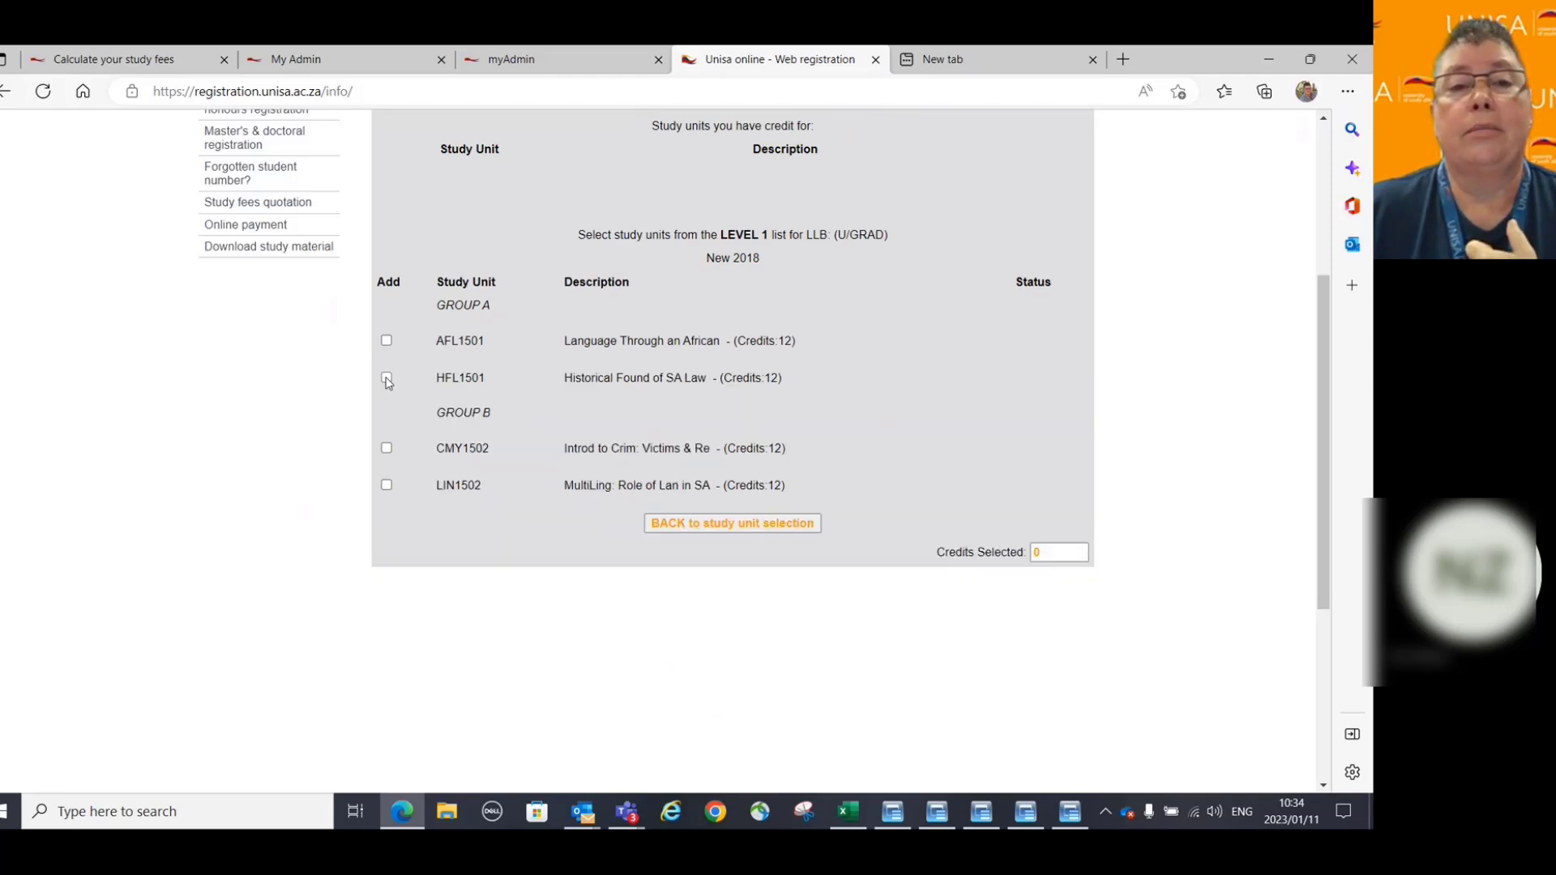
Tick HFL1501 and CMY1502 for 24 credits and go back to the chosen-units summary.
click(387, 378)
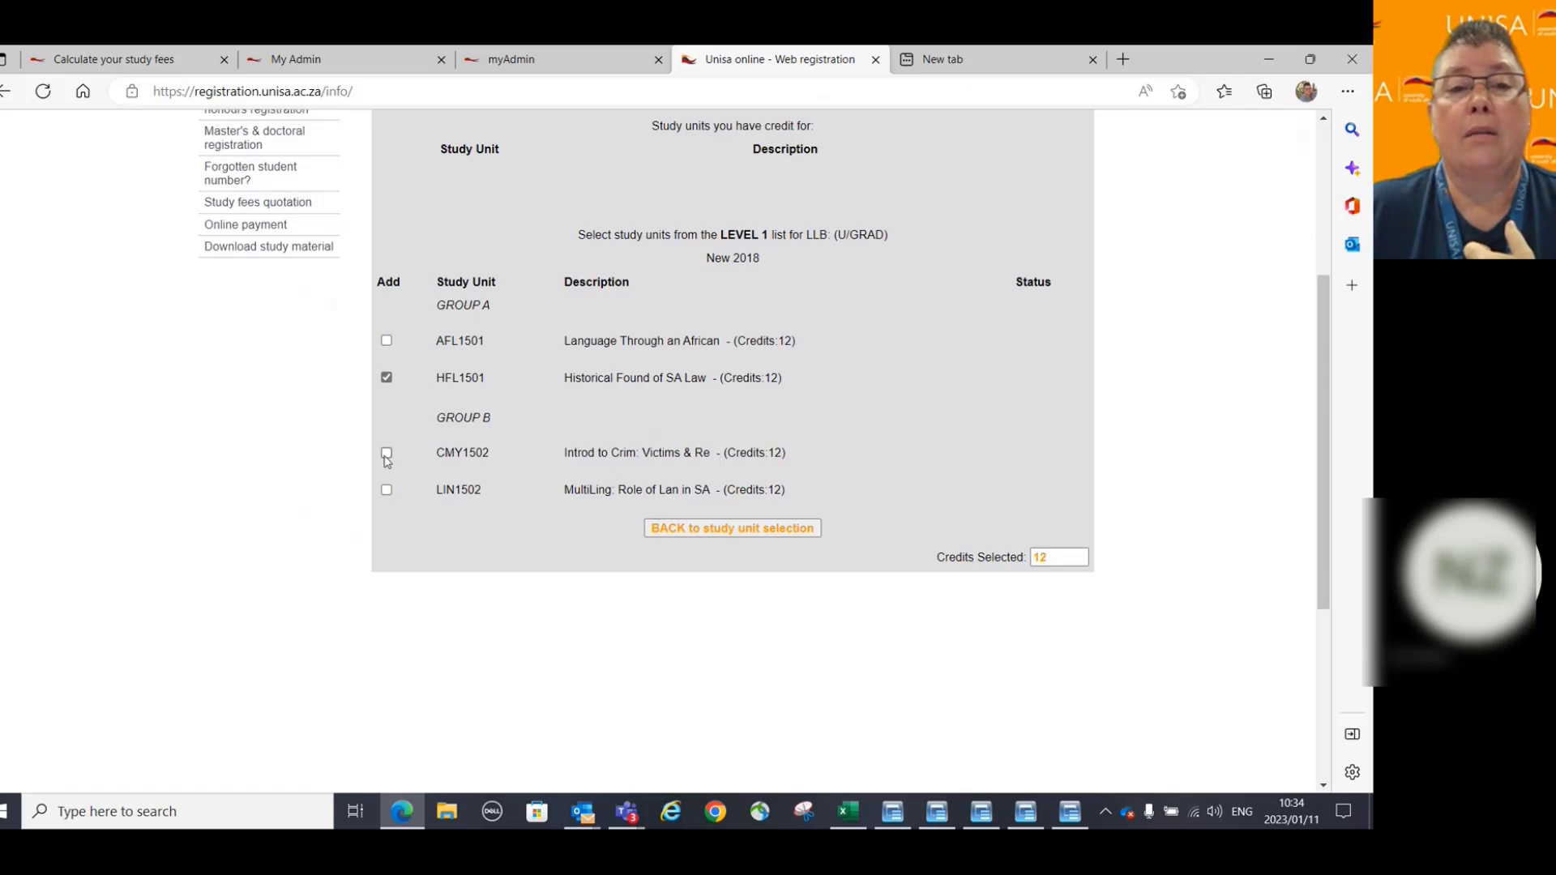
click(387, 453)
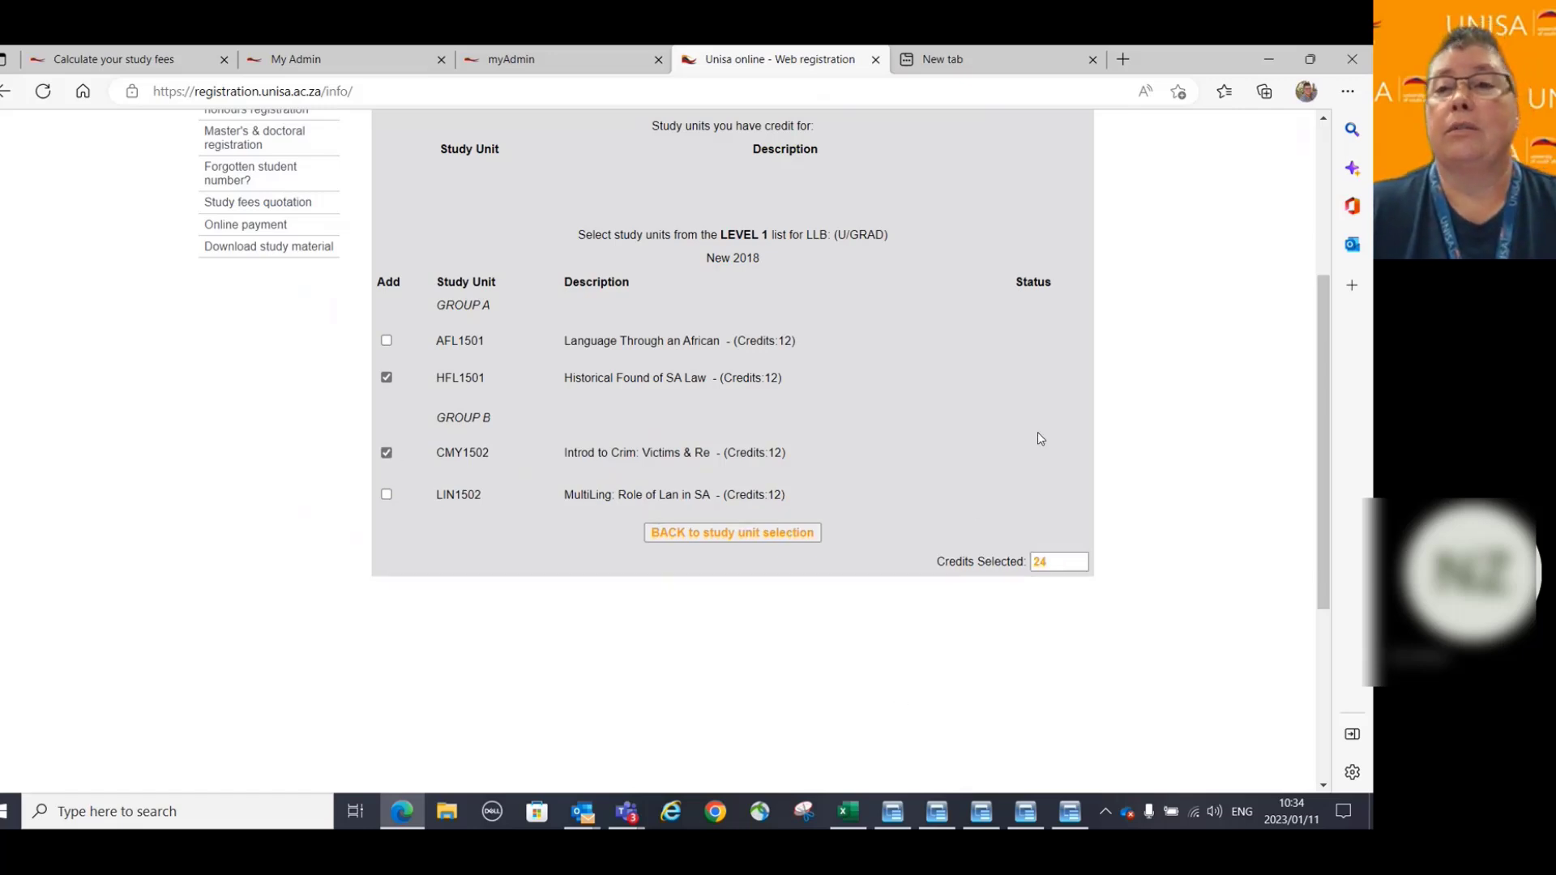
scroll(1216, 446, down, 1)
scroll(1224, 486, down, 4)
scroll(1232, 522, up, 8)
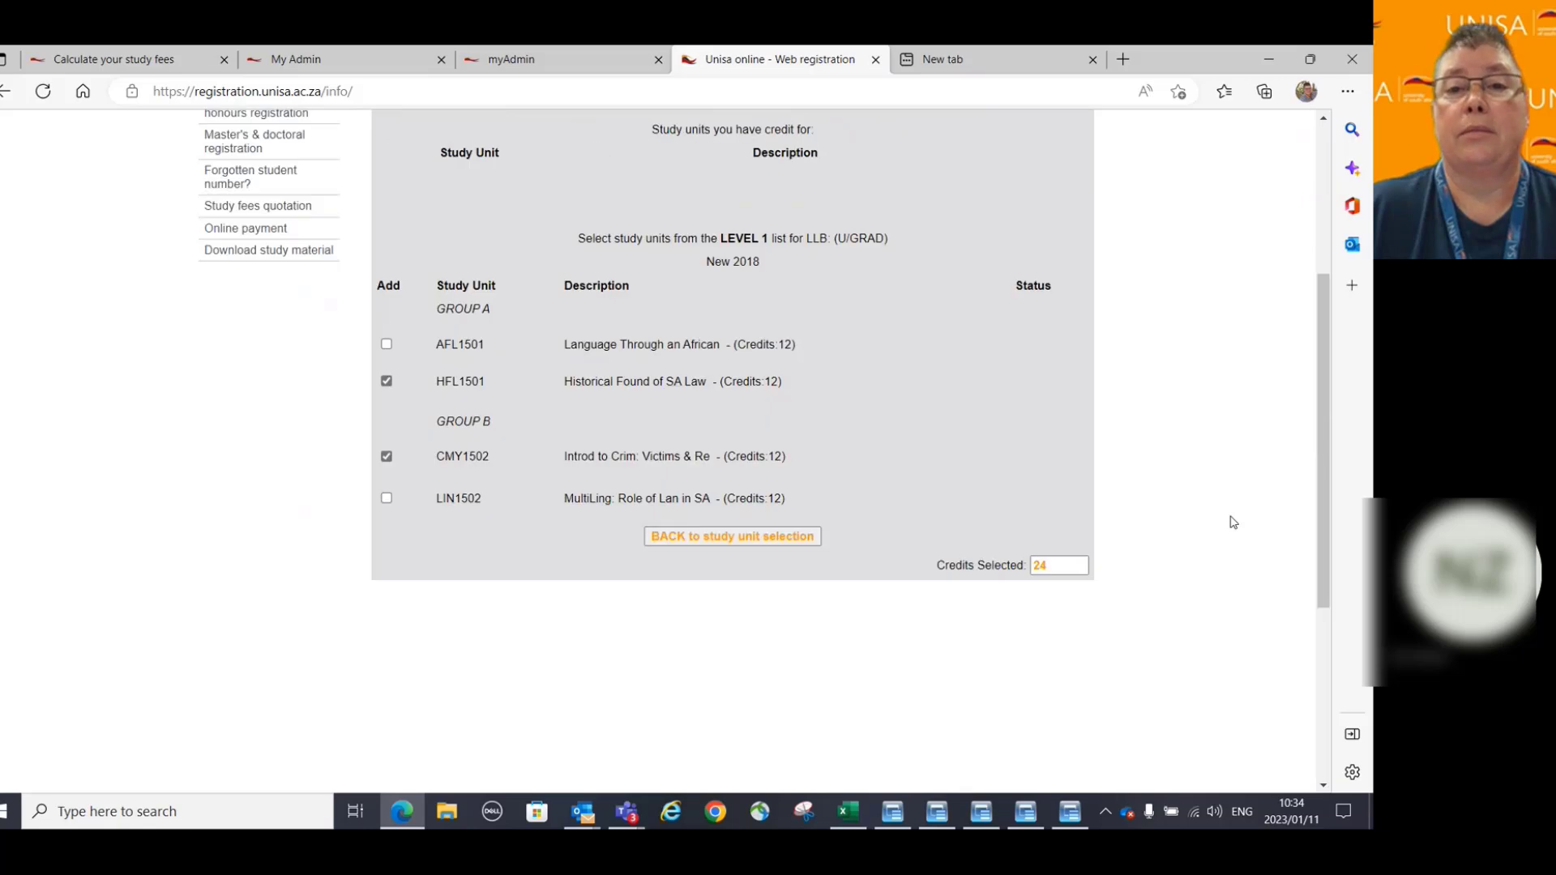
scroll(1232, 522, down, 4)
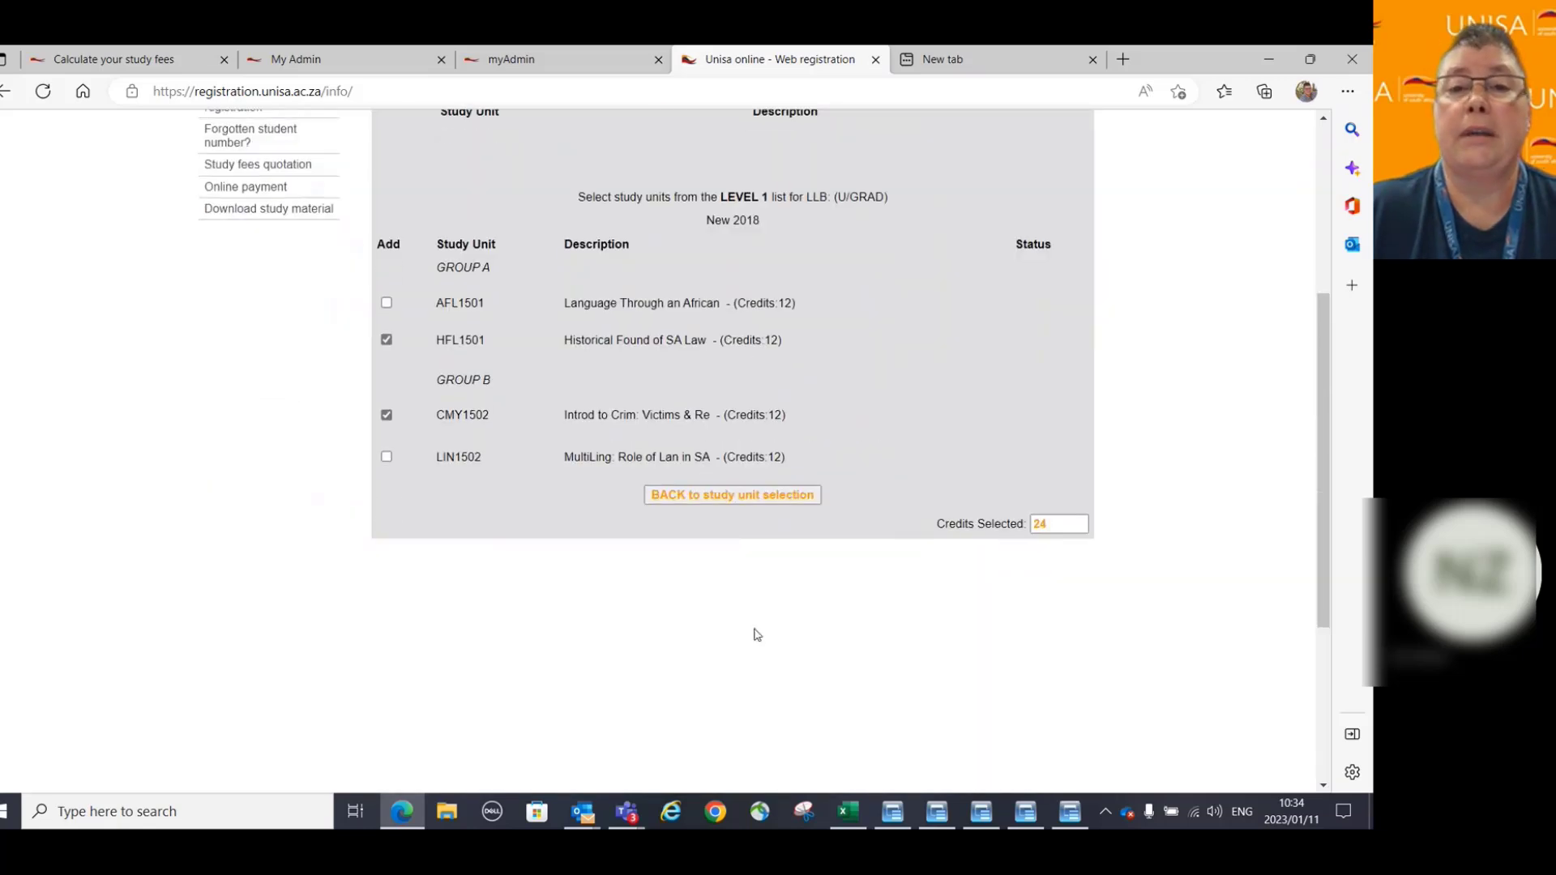
click(721, 493)
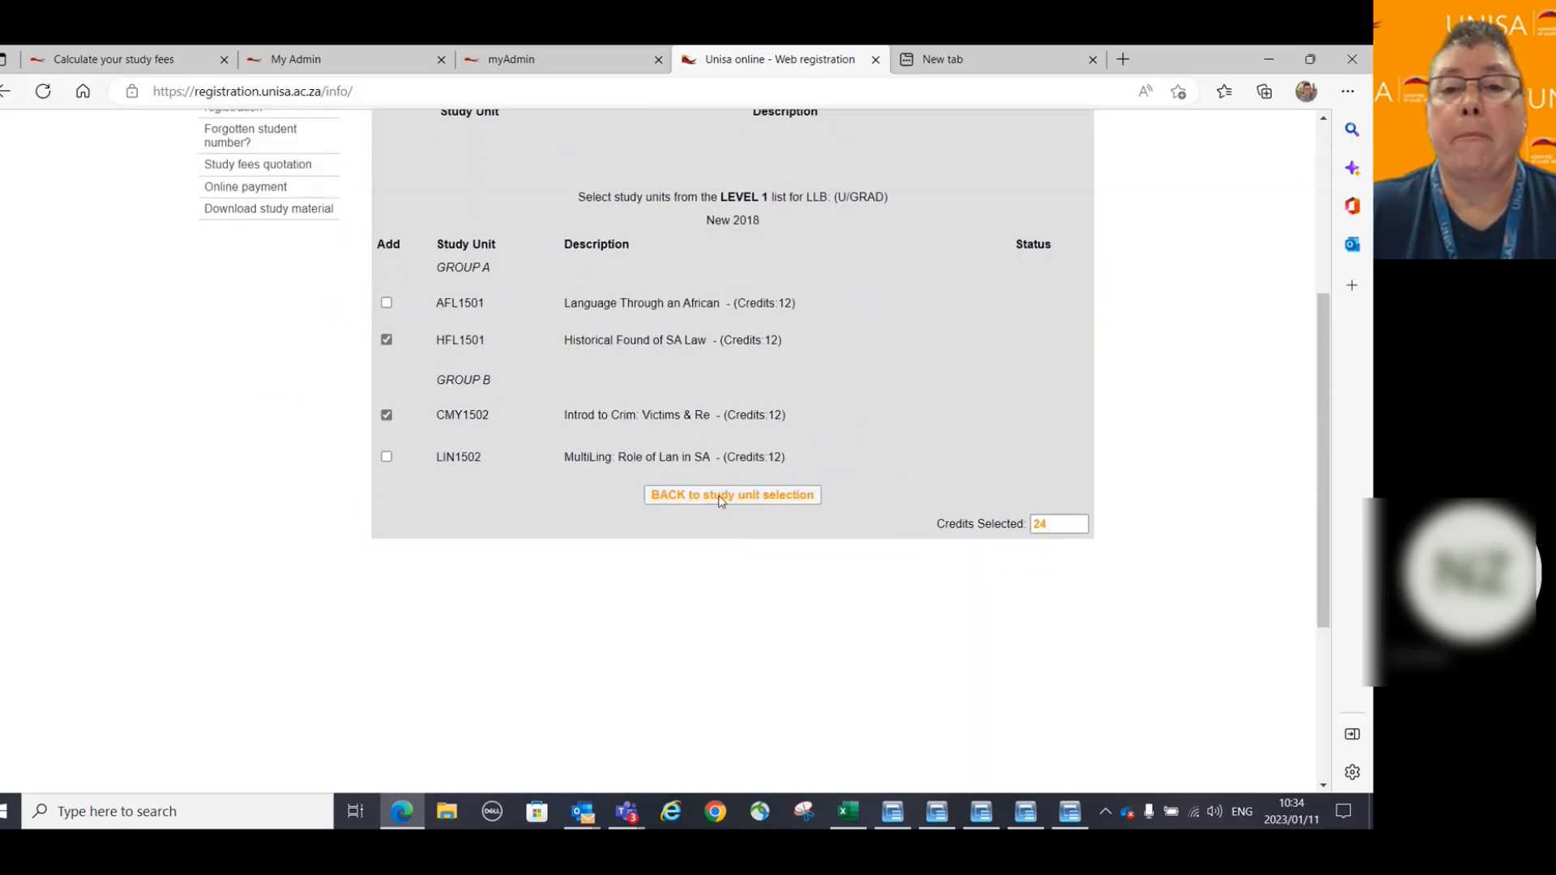
Remove HFL1501 from the study units to register.
scroll(765, 406, up, 3)
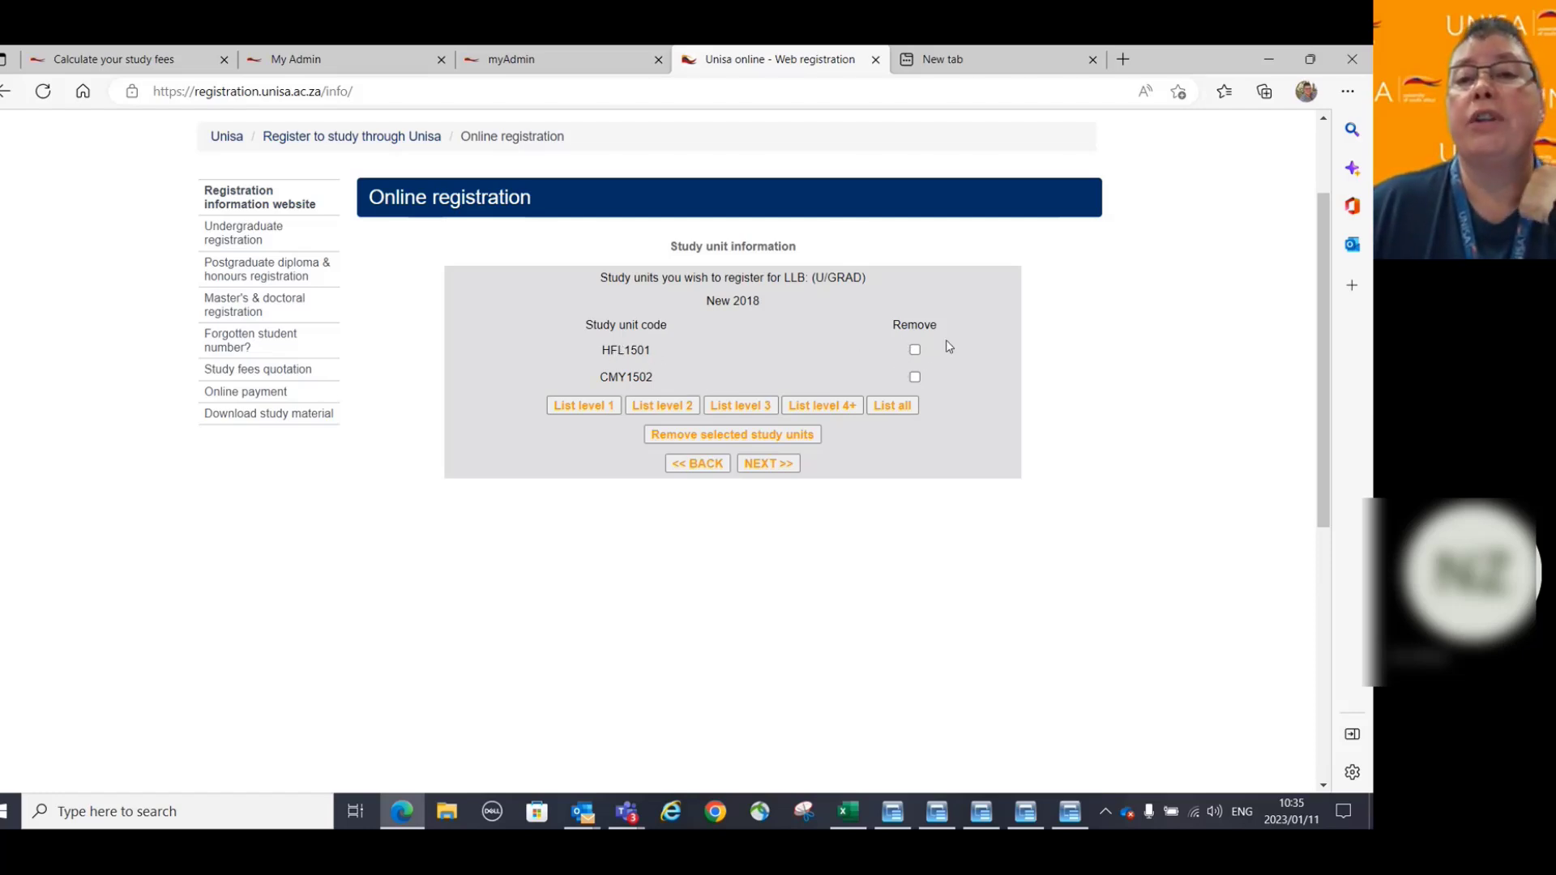
click(915, 351)
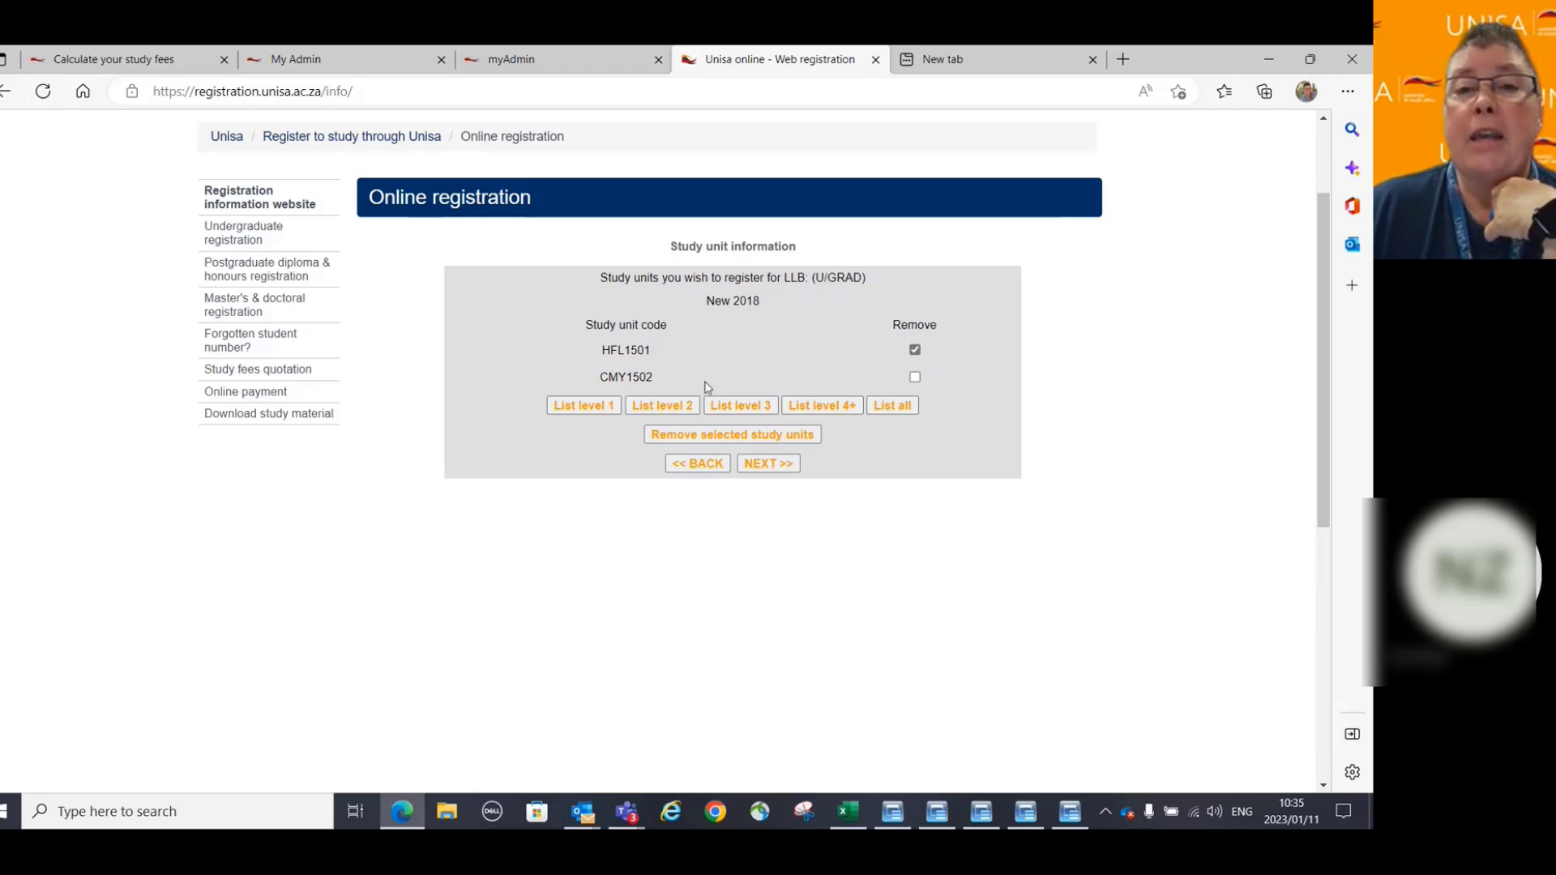
click(726, 435)
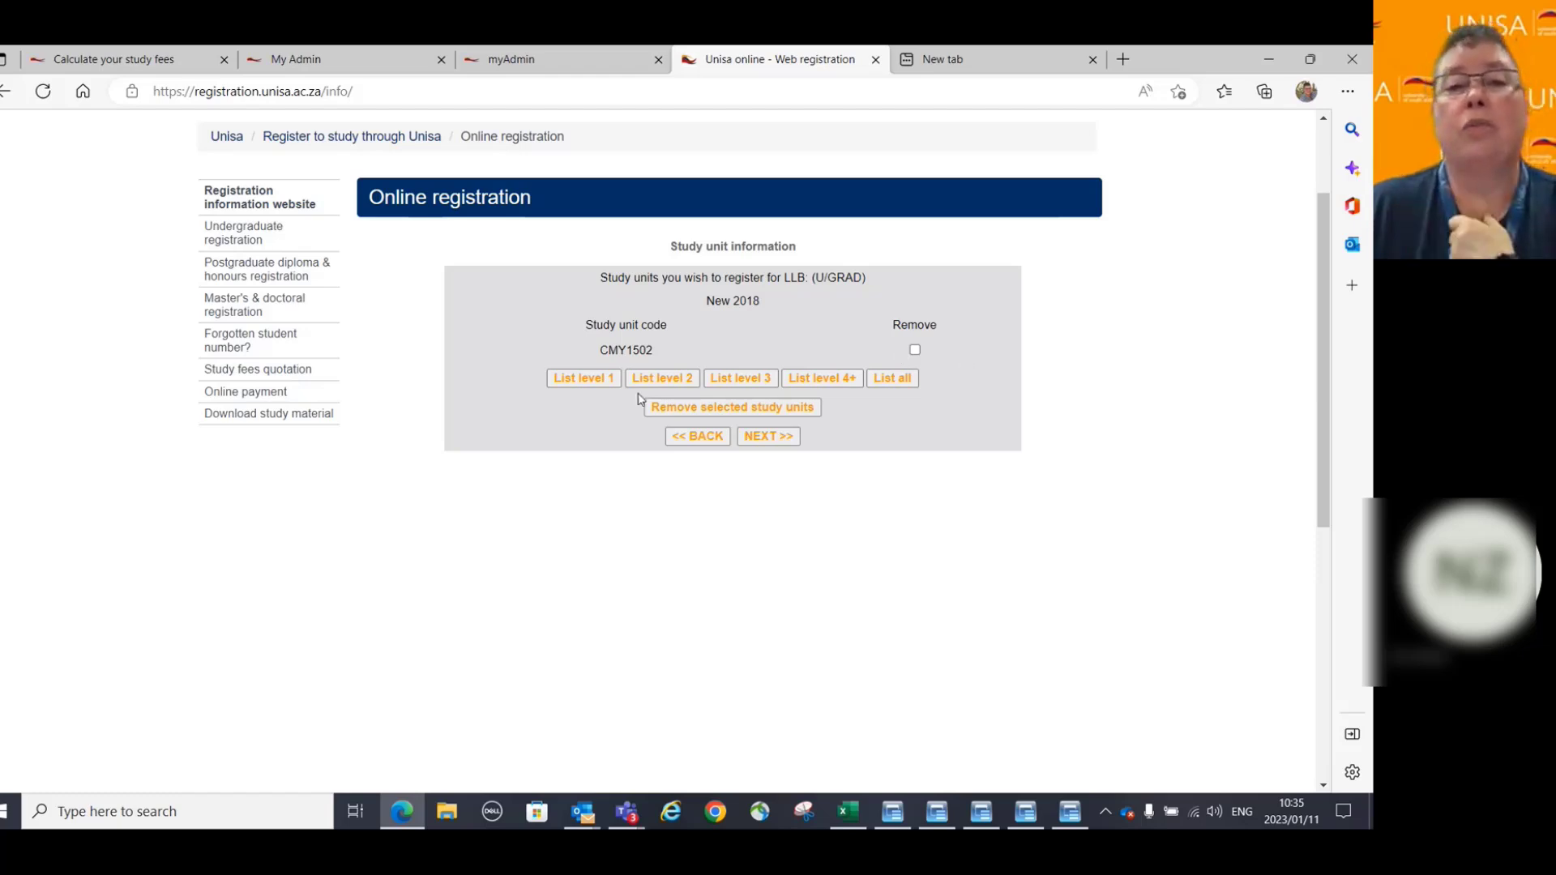
Add LIN1502 from the LLB level 1 list and return to the chosen-units summary.
click(594, 381)
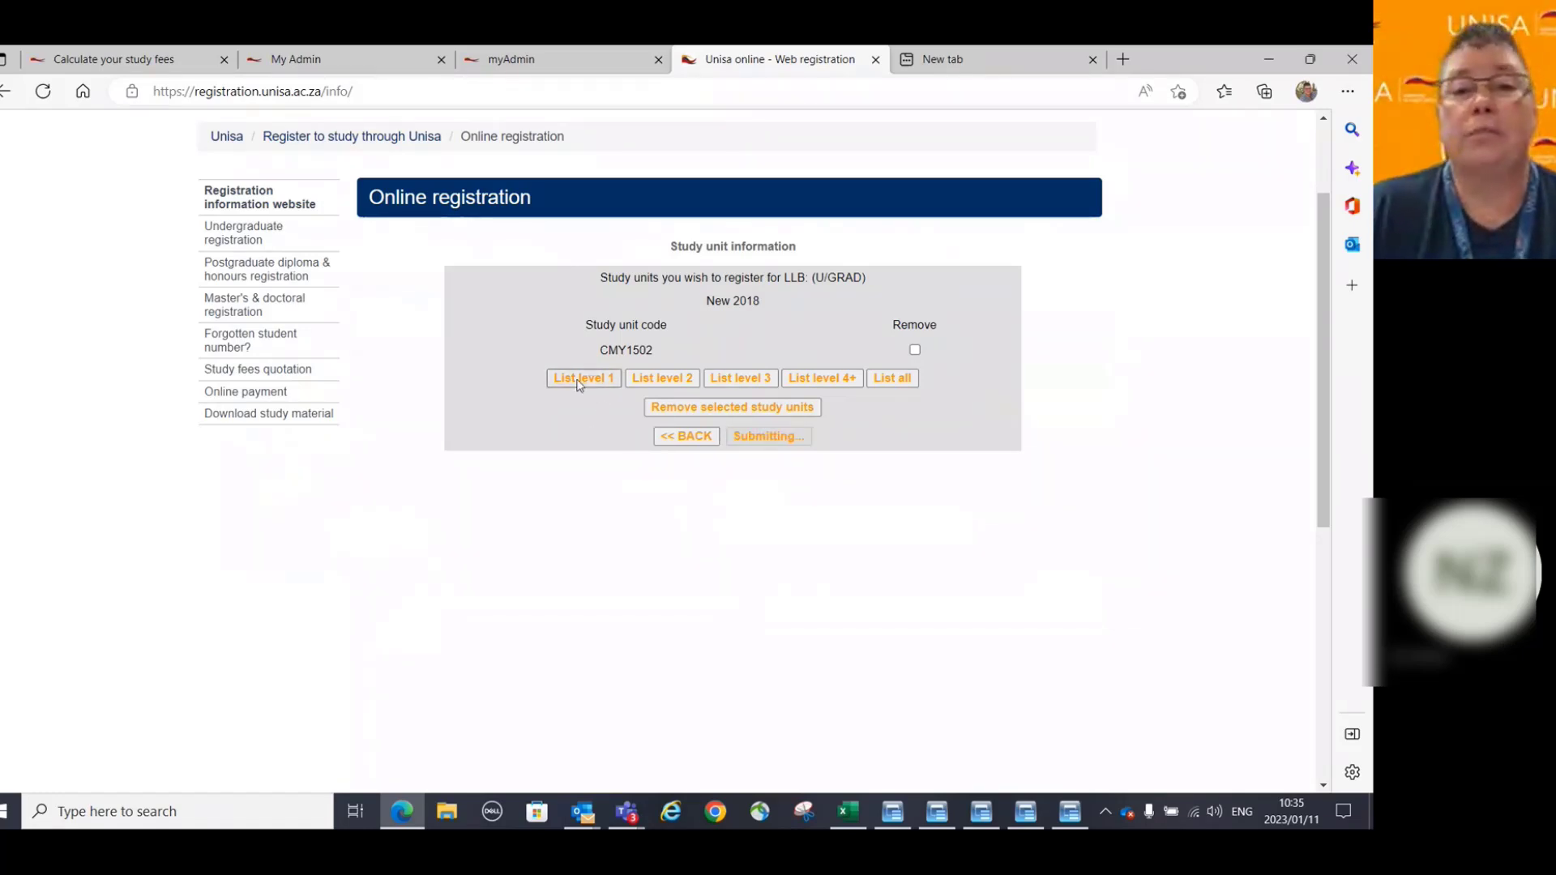
click(578, 379)
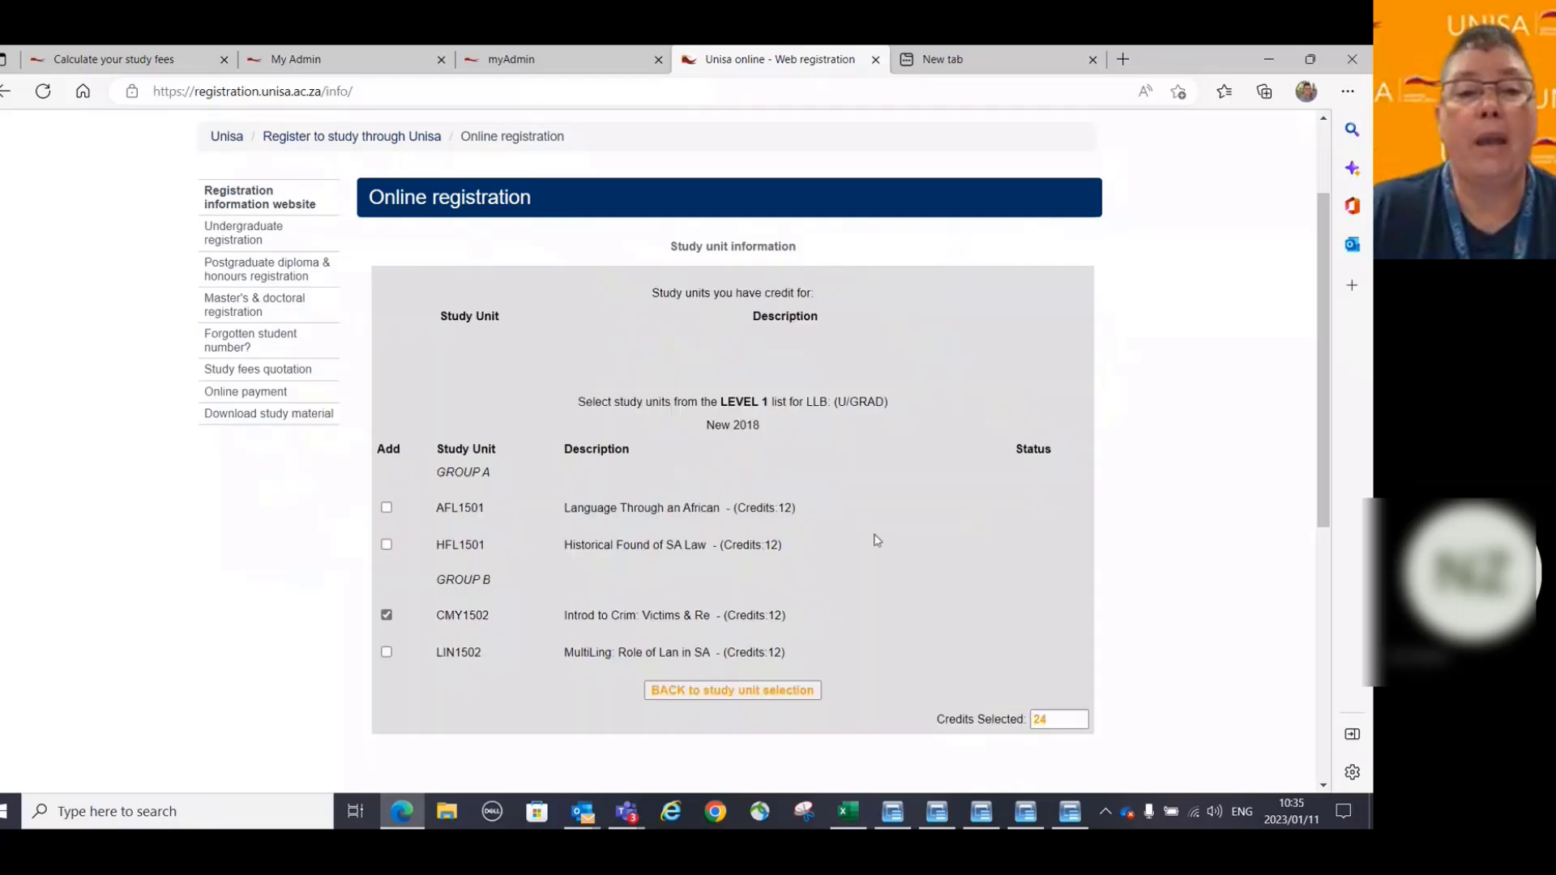
scroll(376, 548, down, 1)
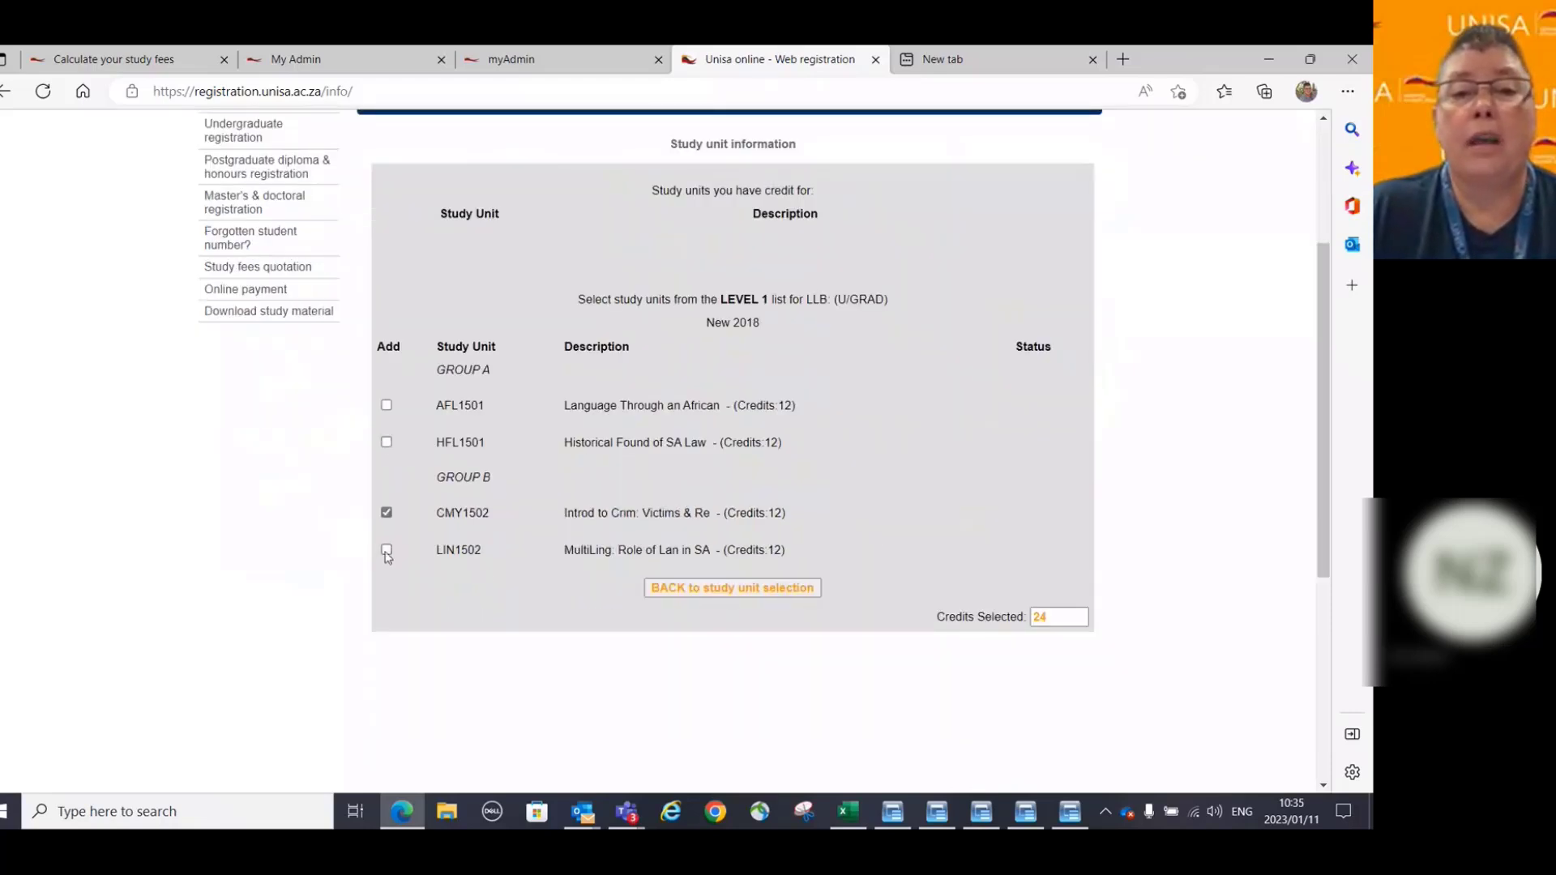
click(386, 551)
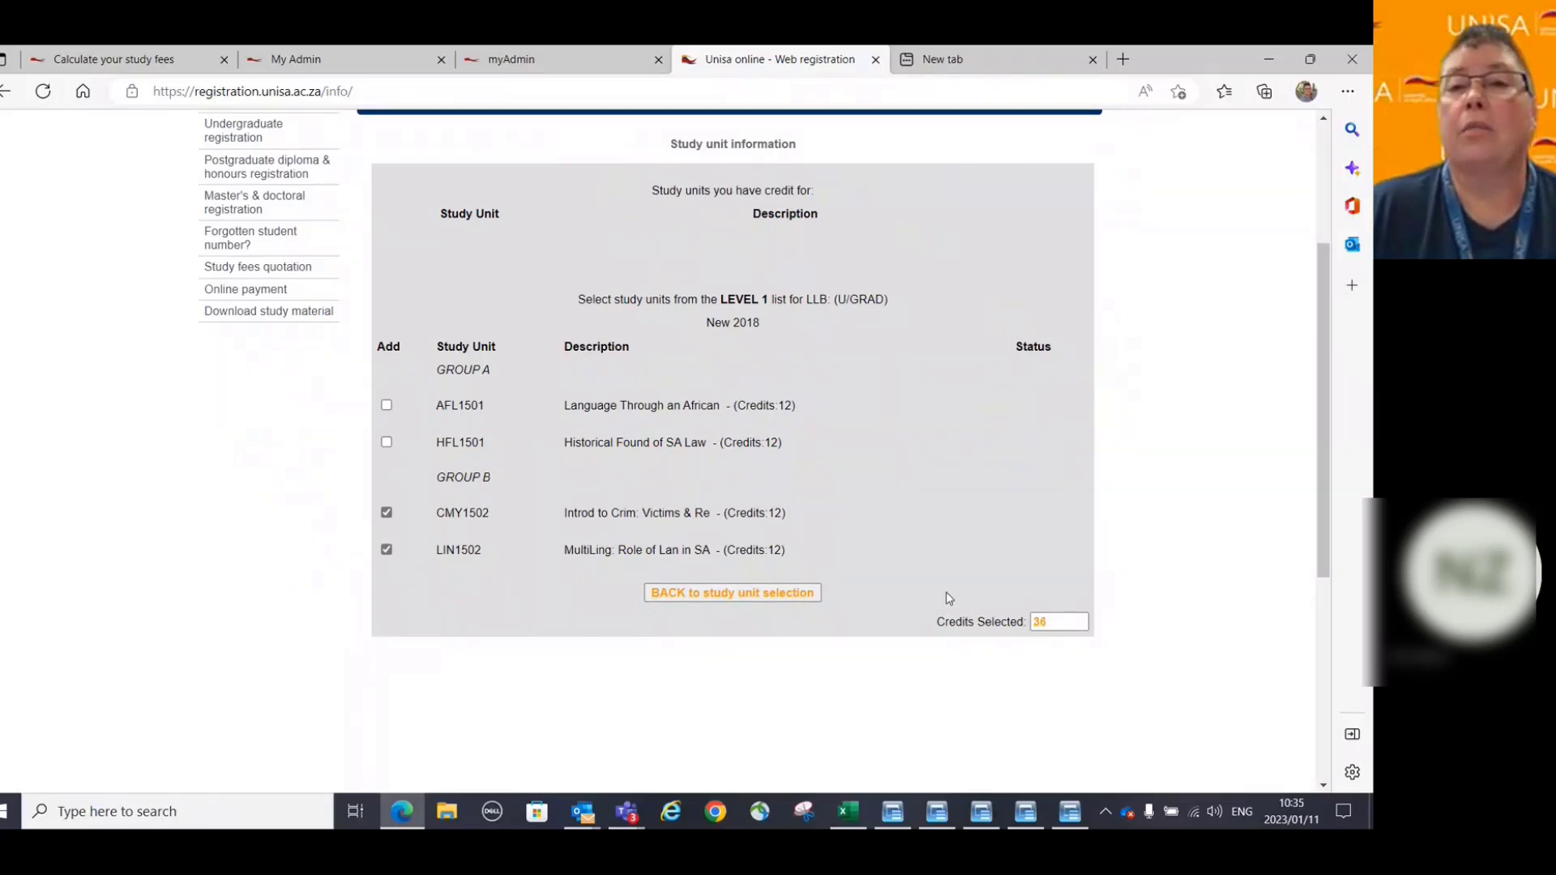
click(731, 592)
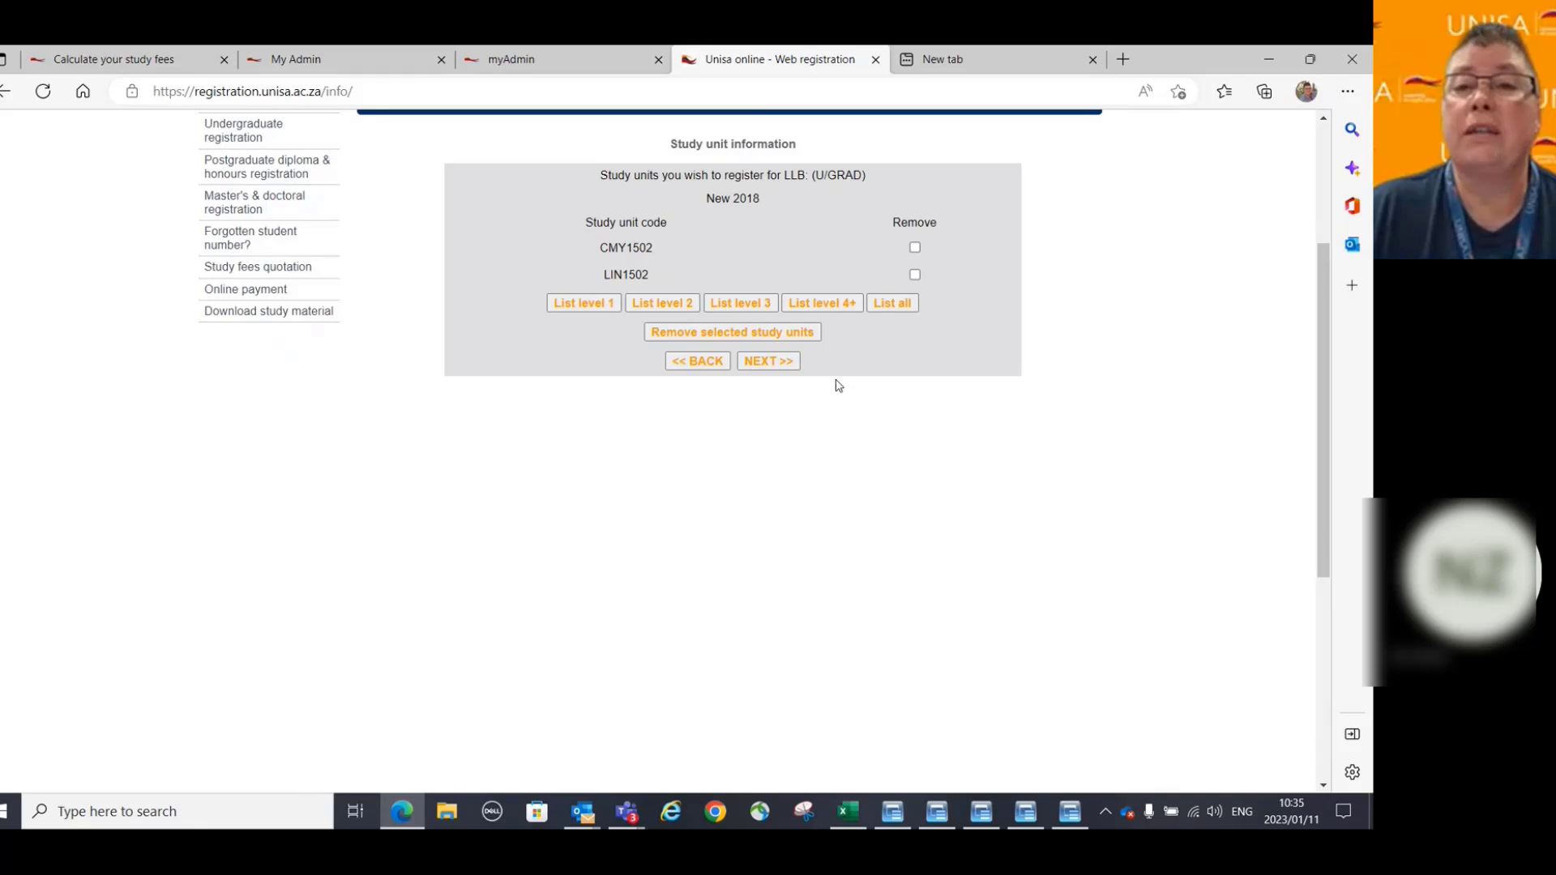
Move to the language page and keep English for CMY1502 and LIN1502.
click(762, 362)
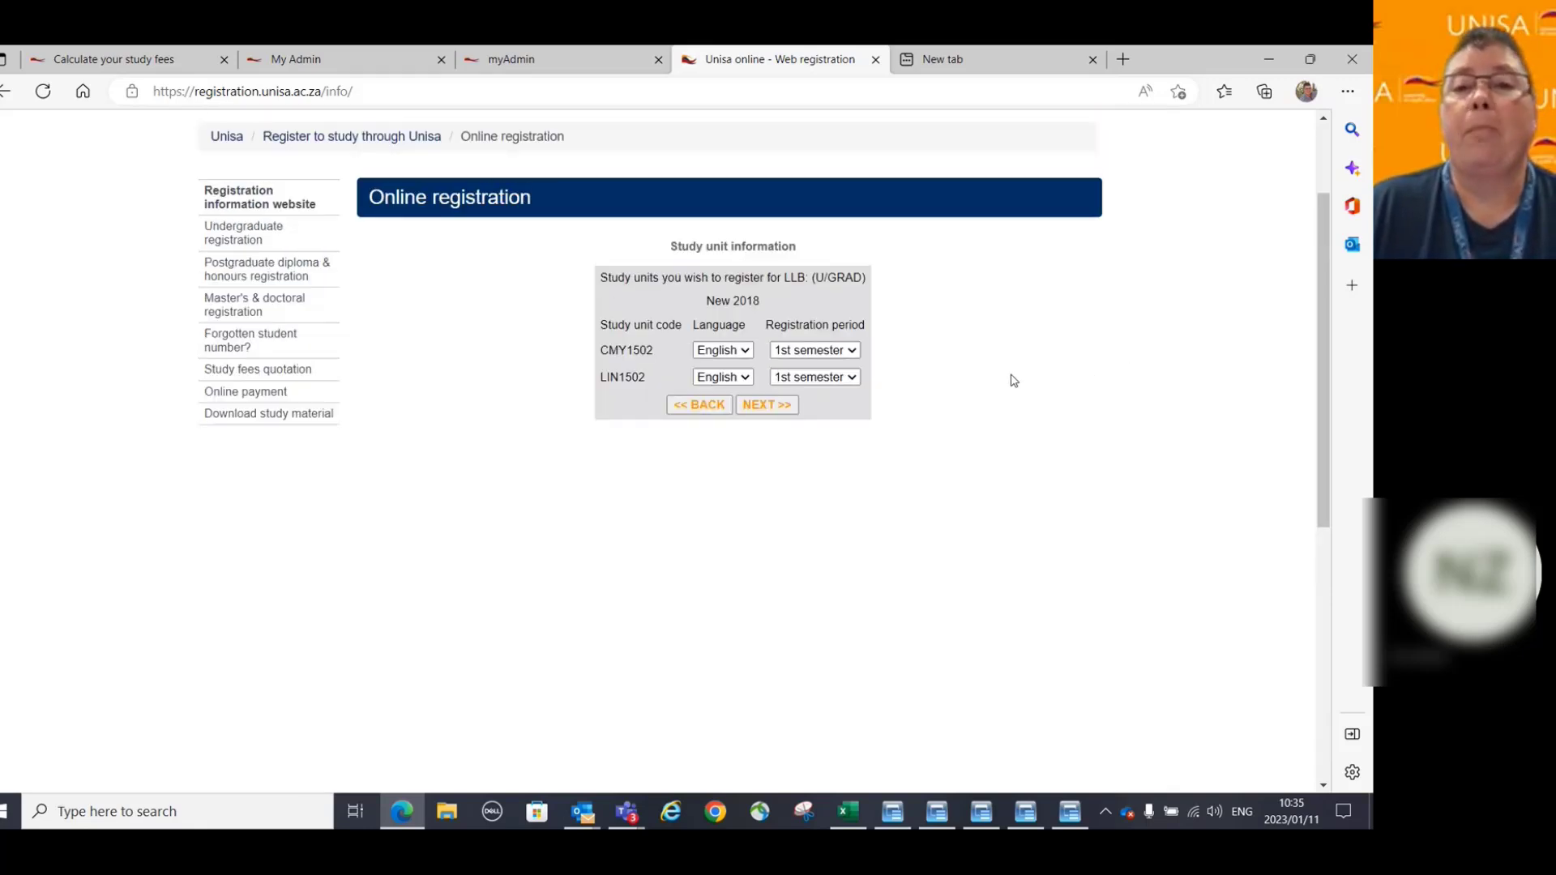
click(747, 354)
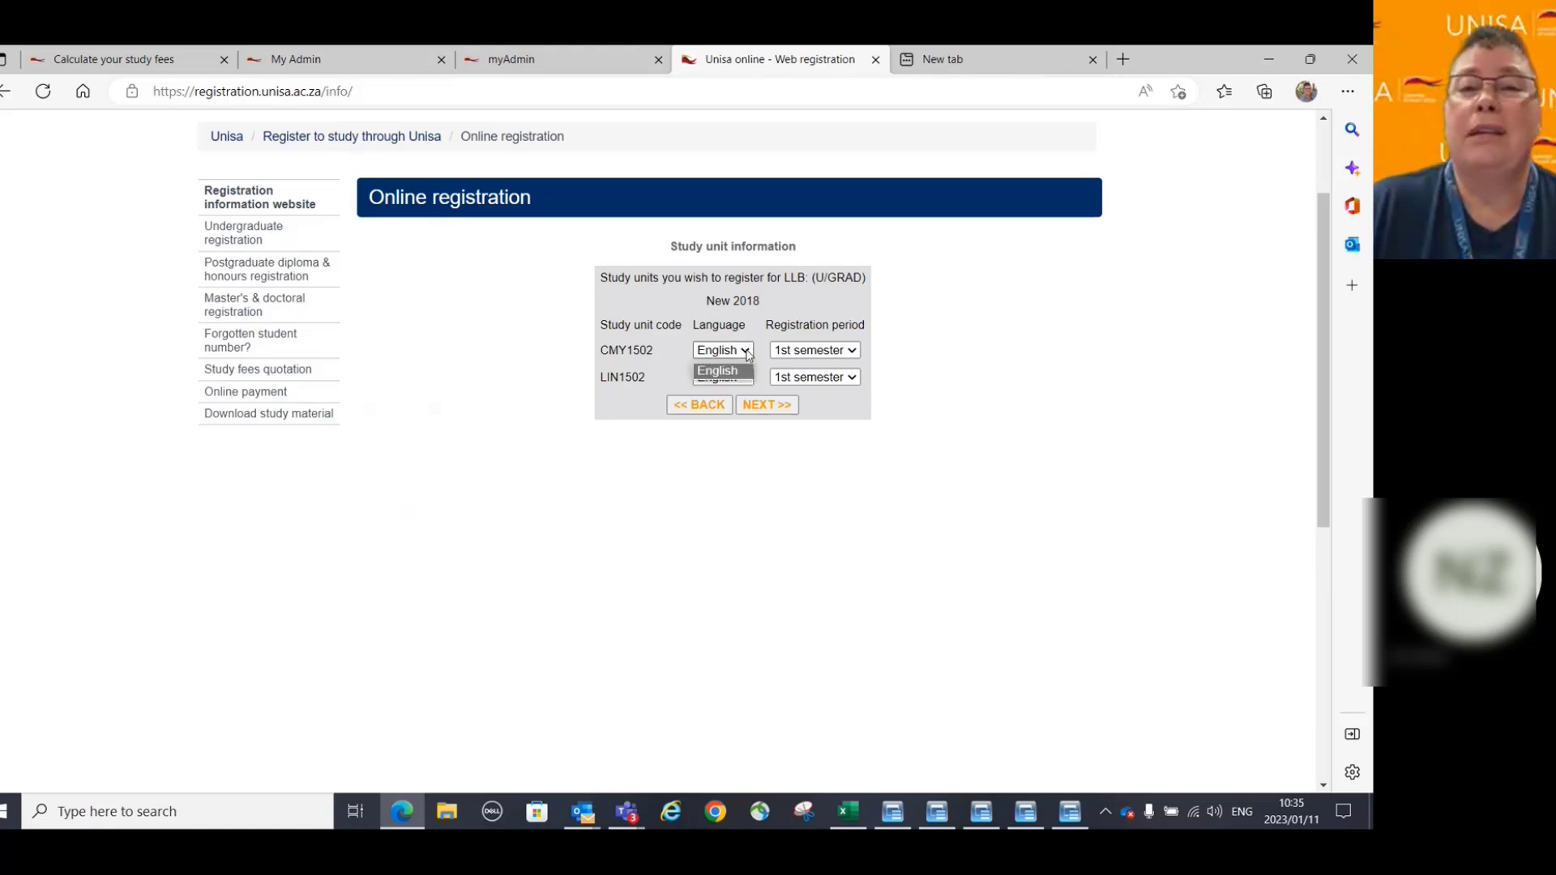
click(746, 353)
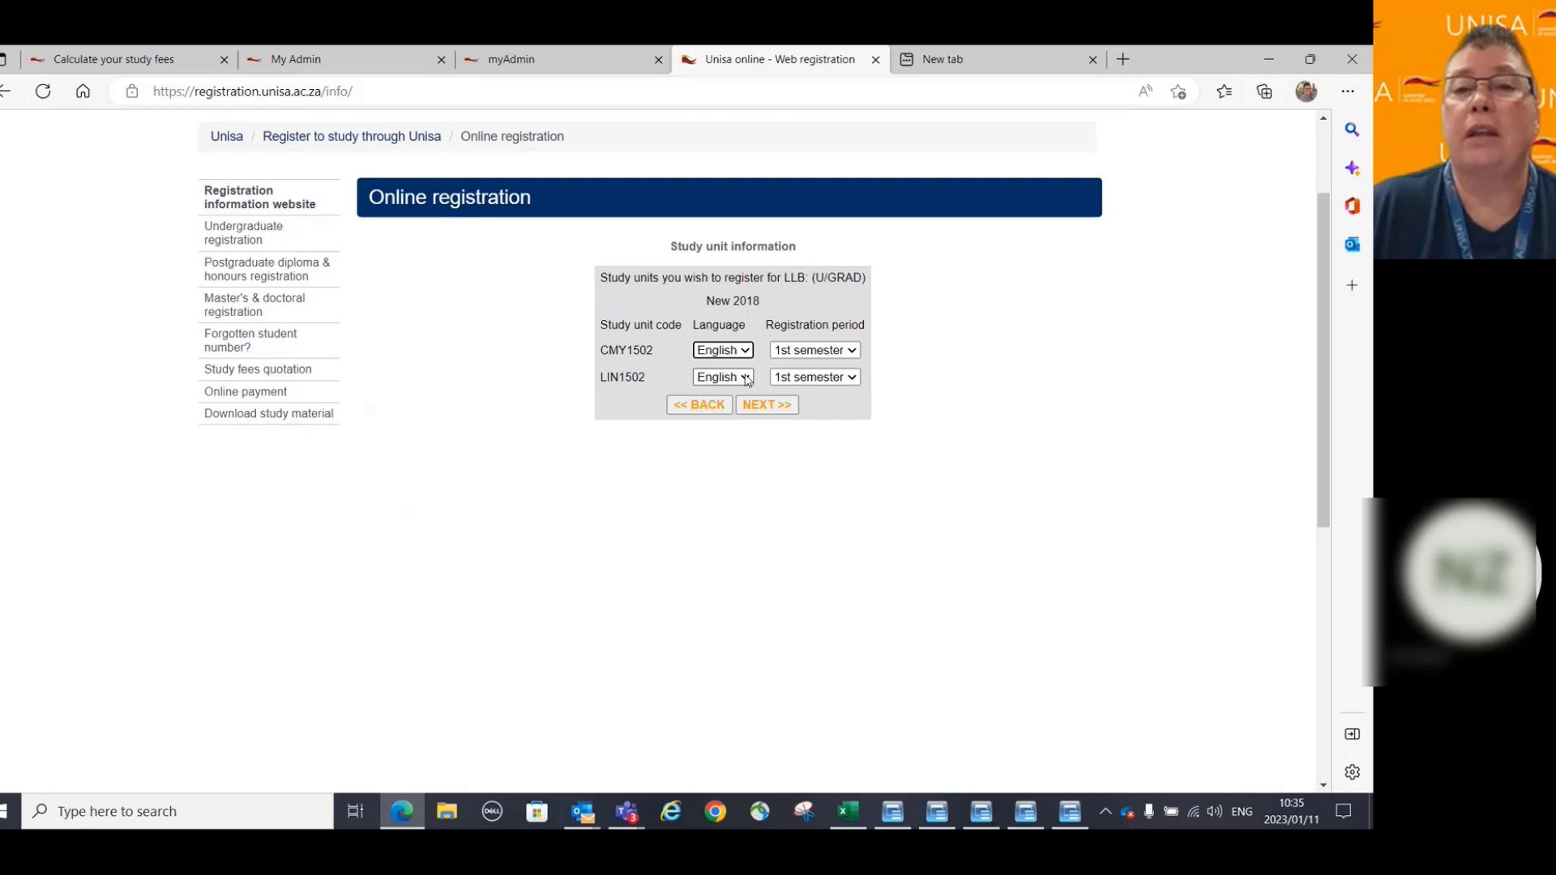
click(747, 381)
click(744, 394)
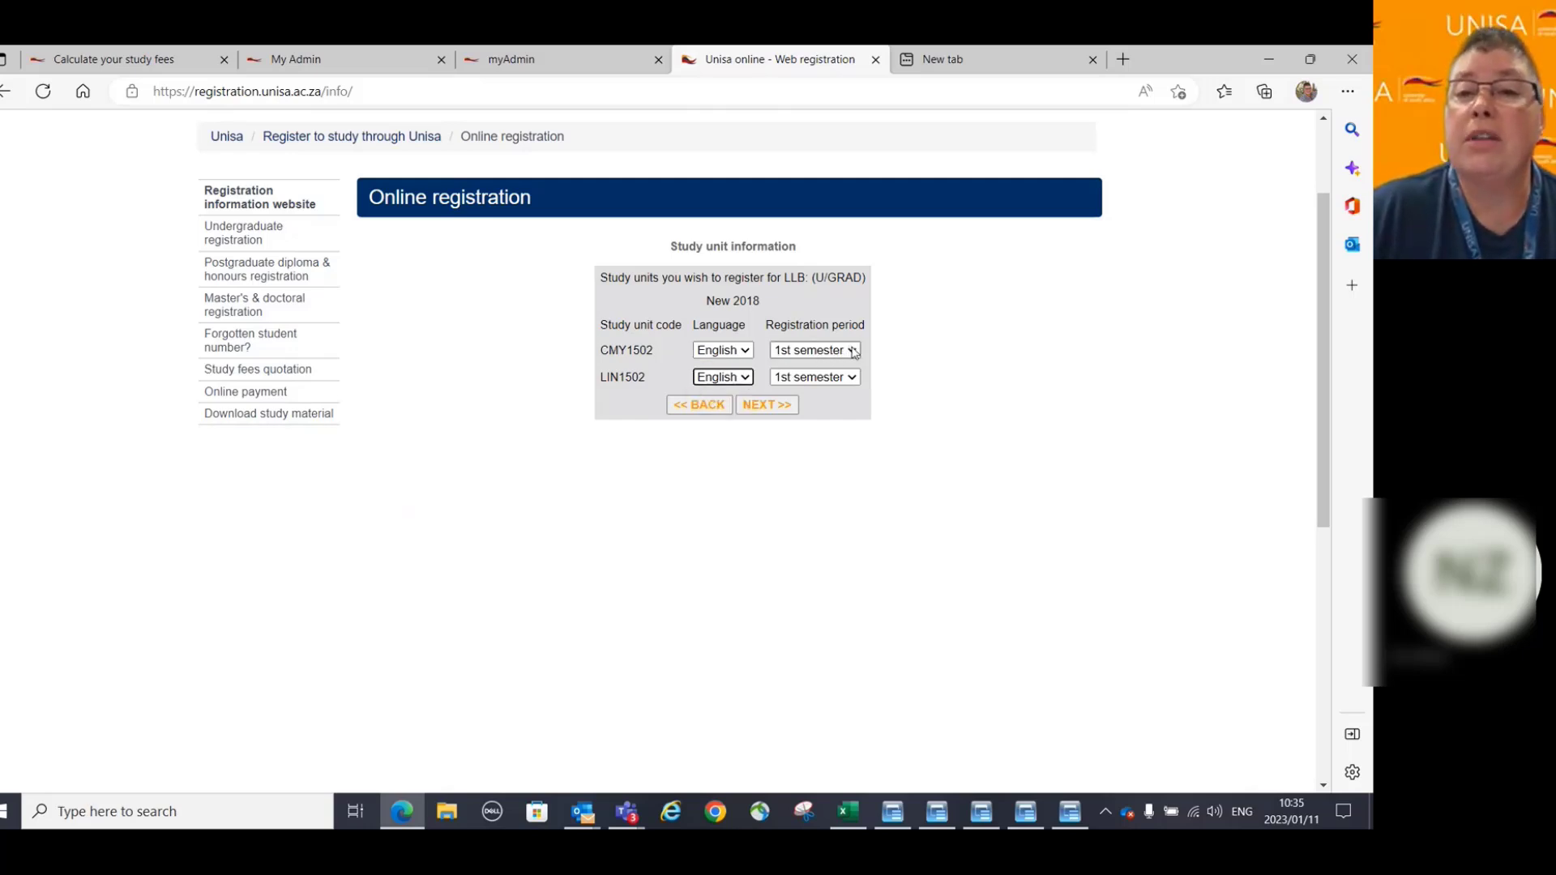
Keep CMY1502 and LIN1502 in the 1st semester and submit the study unit choices.
click(853, 353)
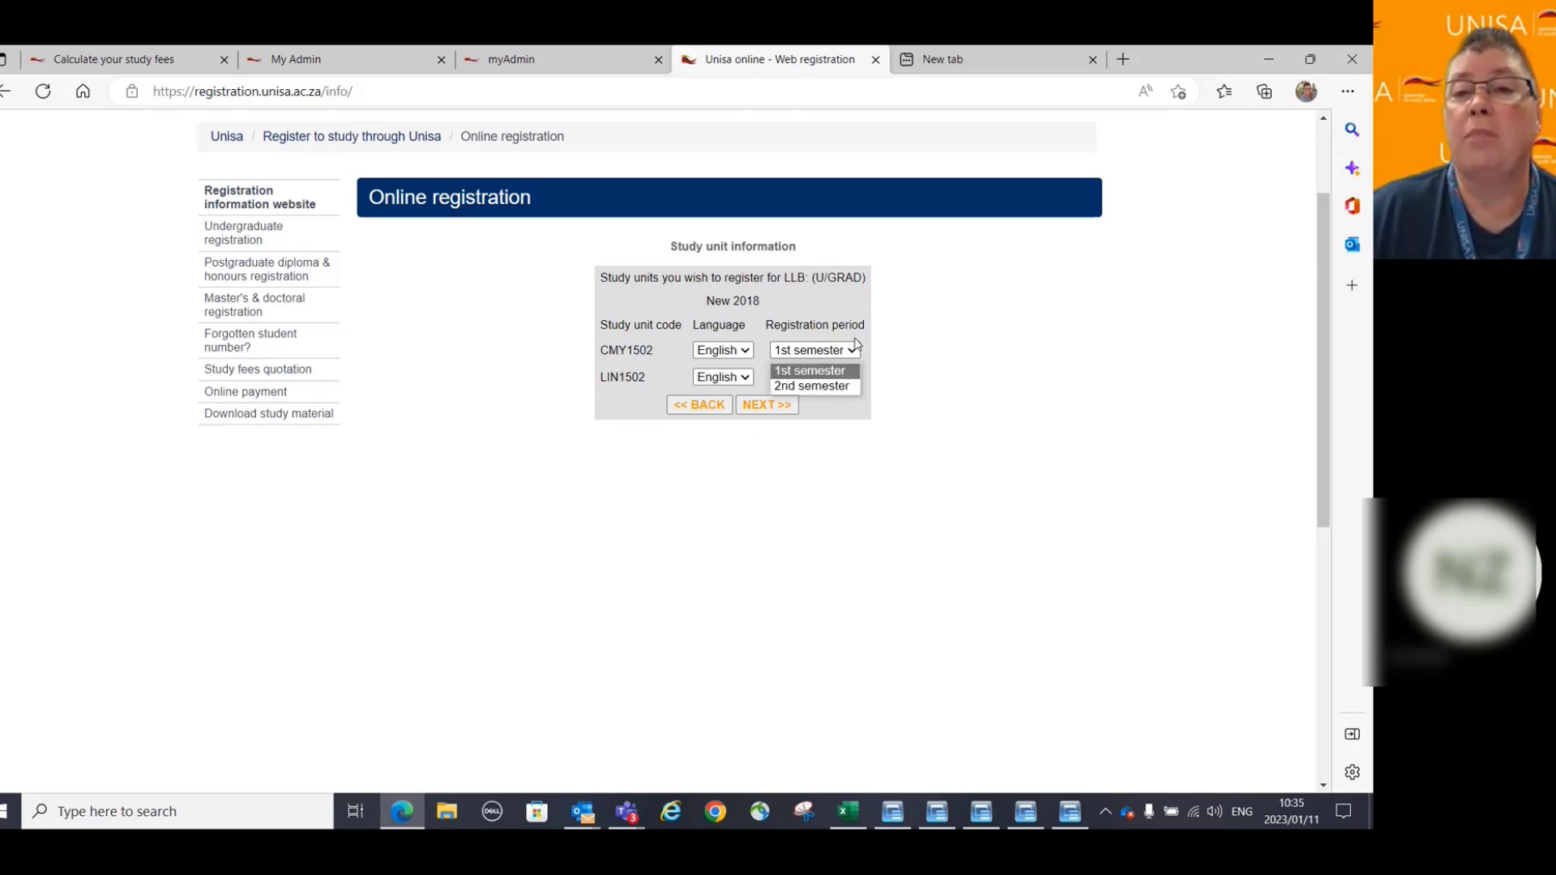
click(819, 394)
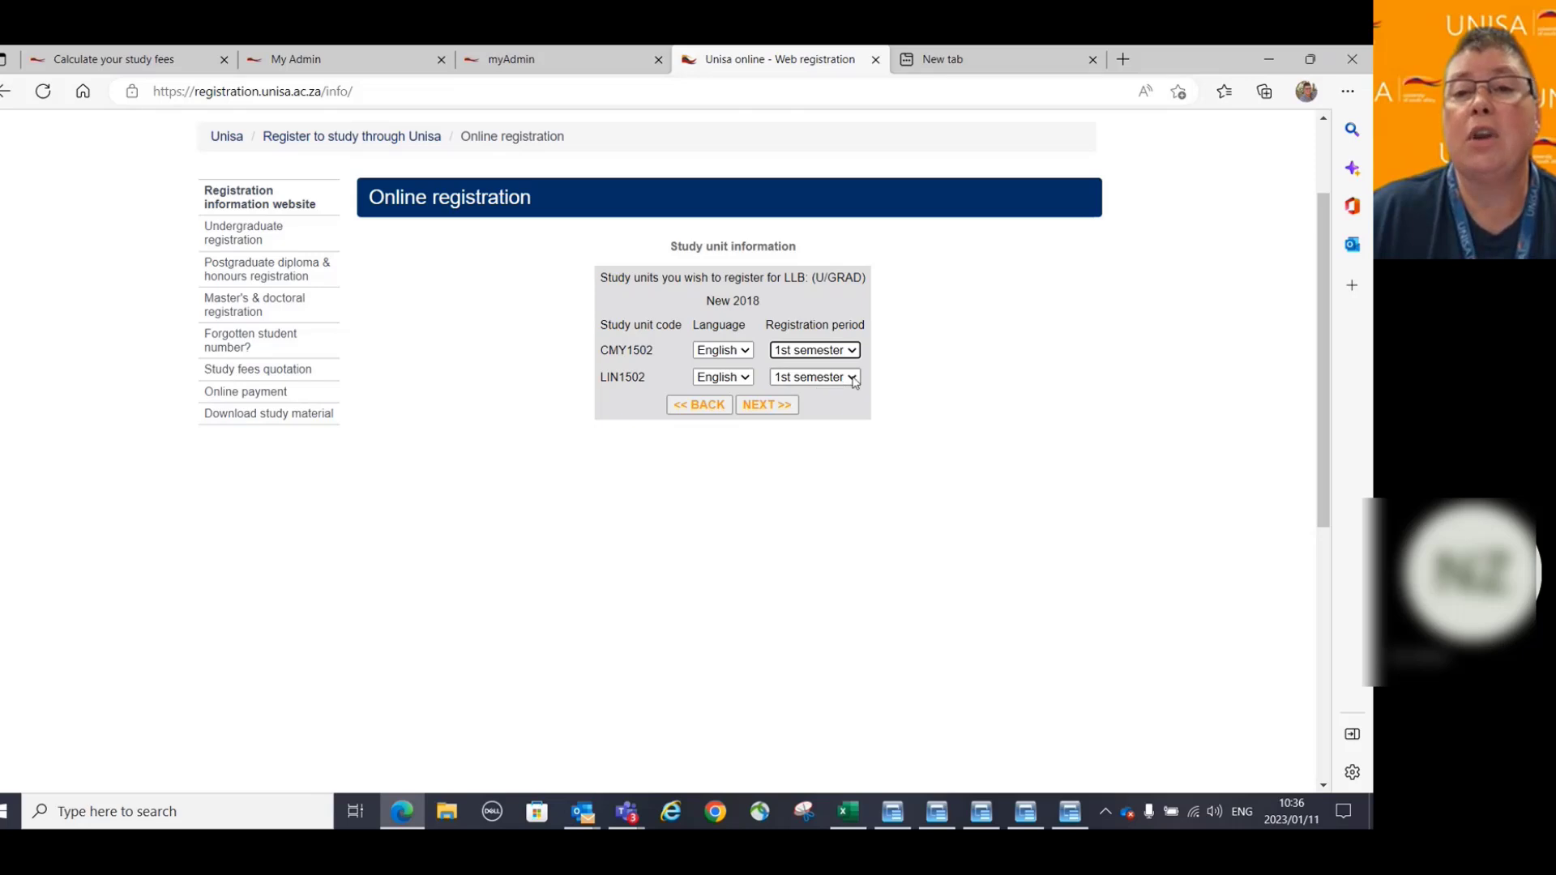
click(854, 379)
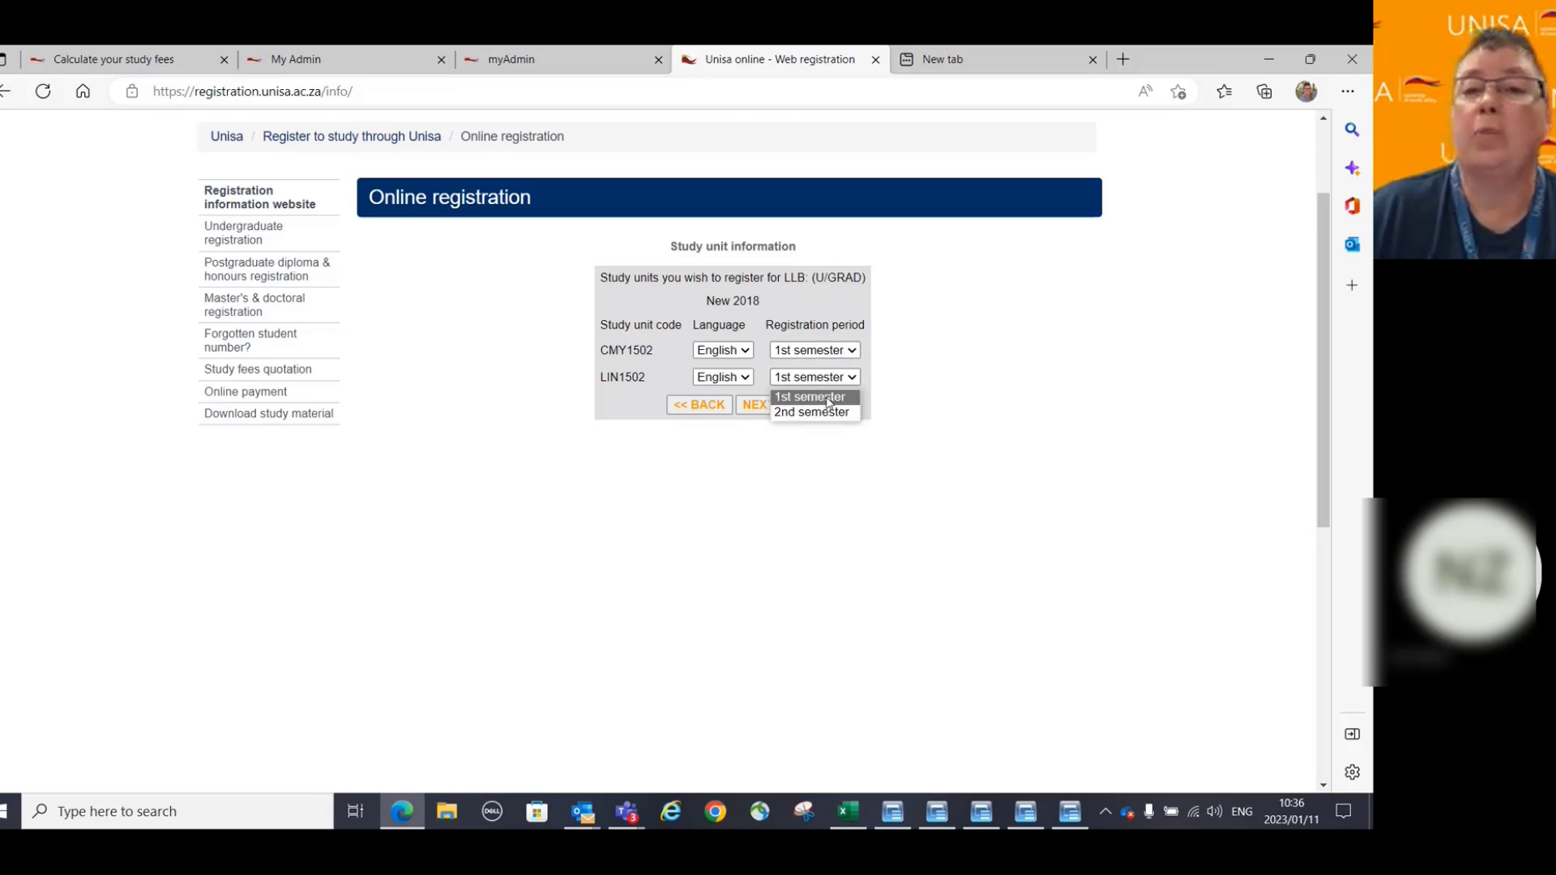
click(829, 400)
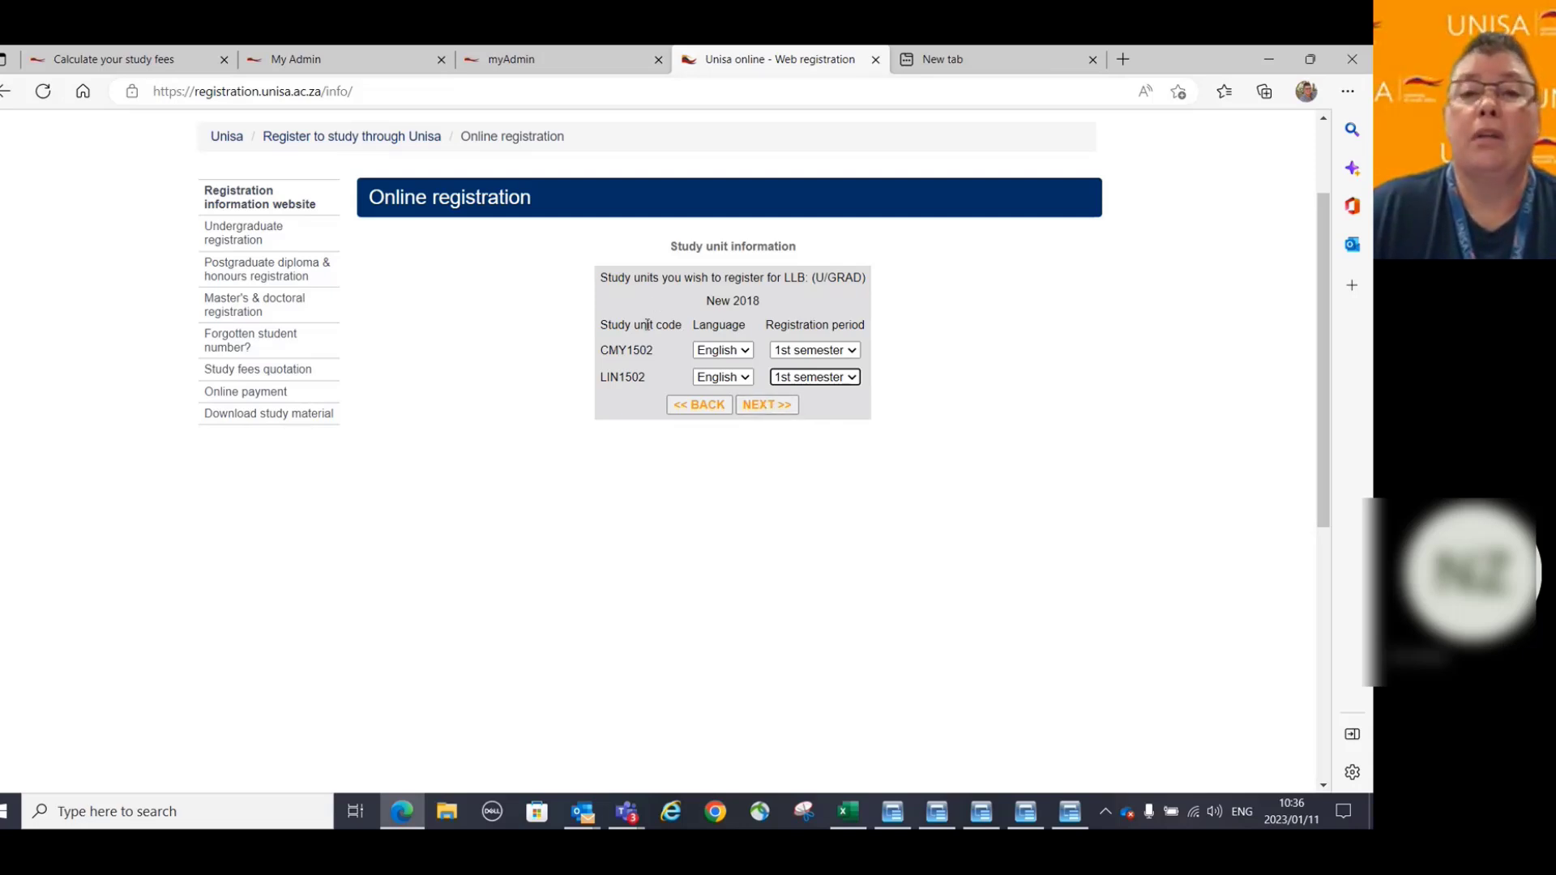
click(764, 405)
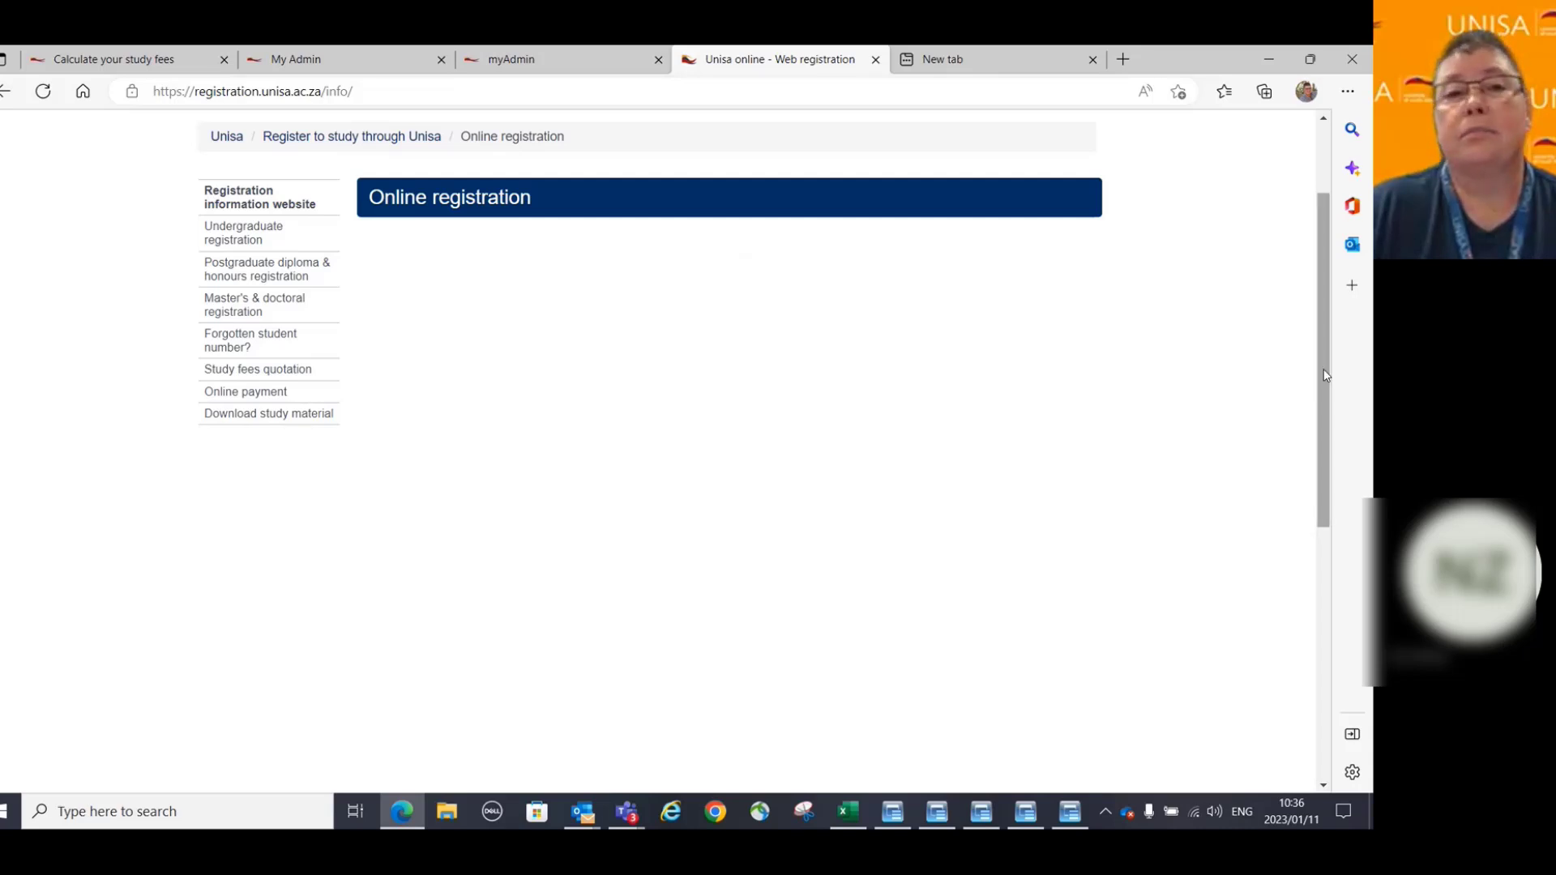
drag(1326, 375, 1315, 432)
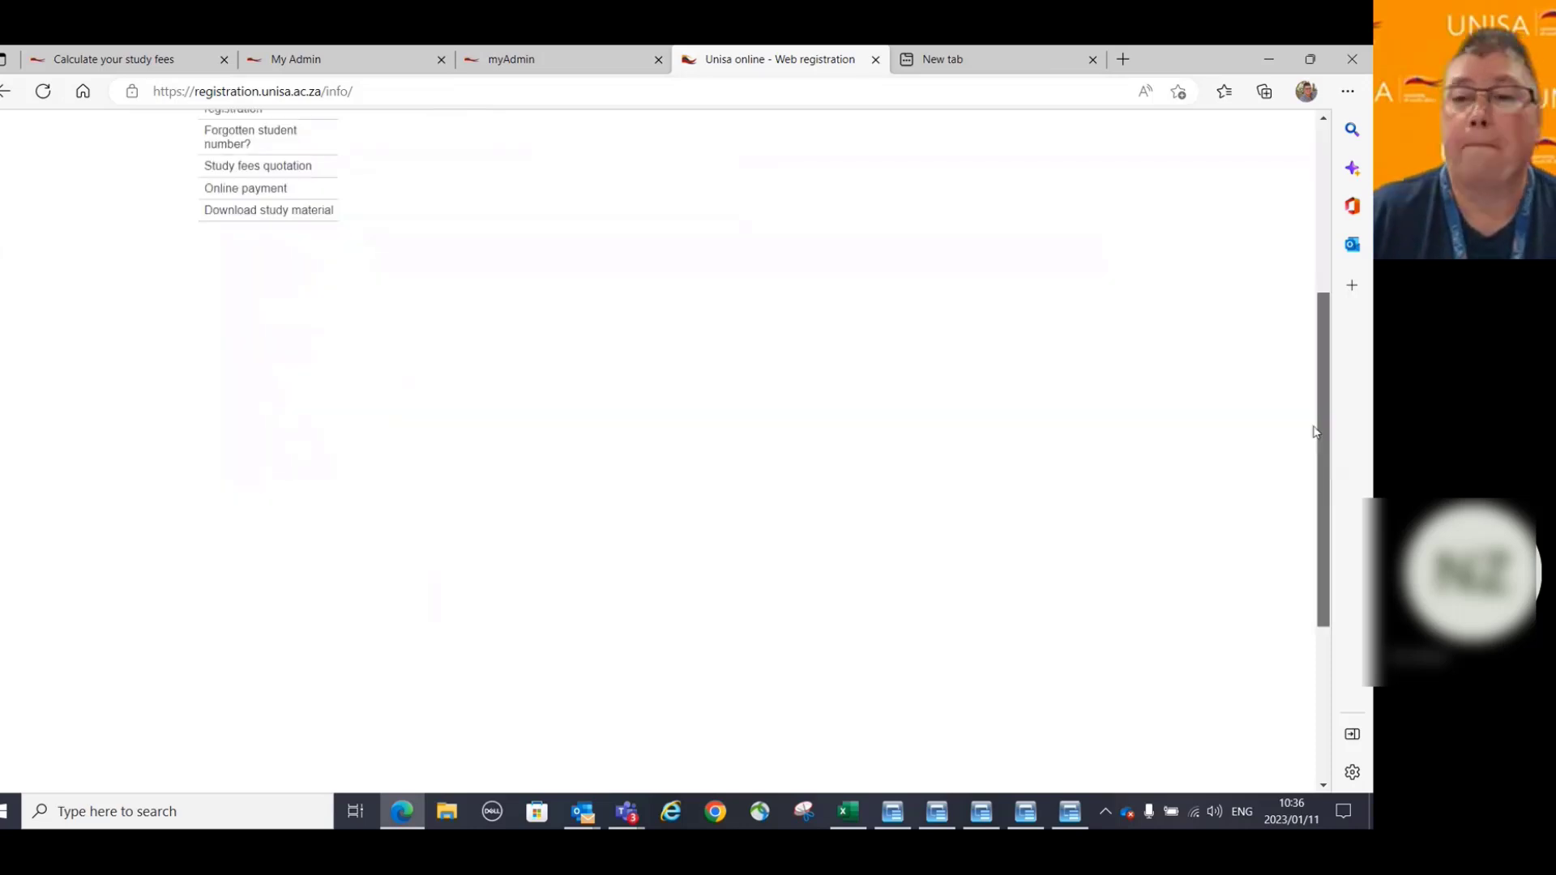
scroll(591, 615, up, 5)
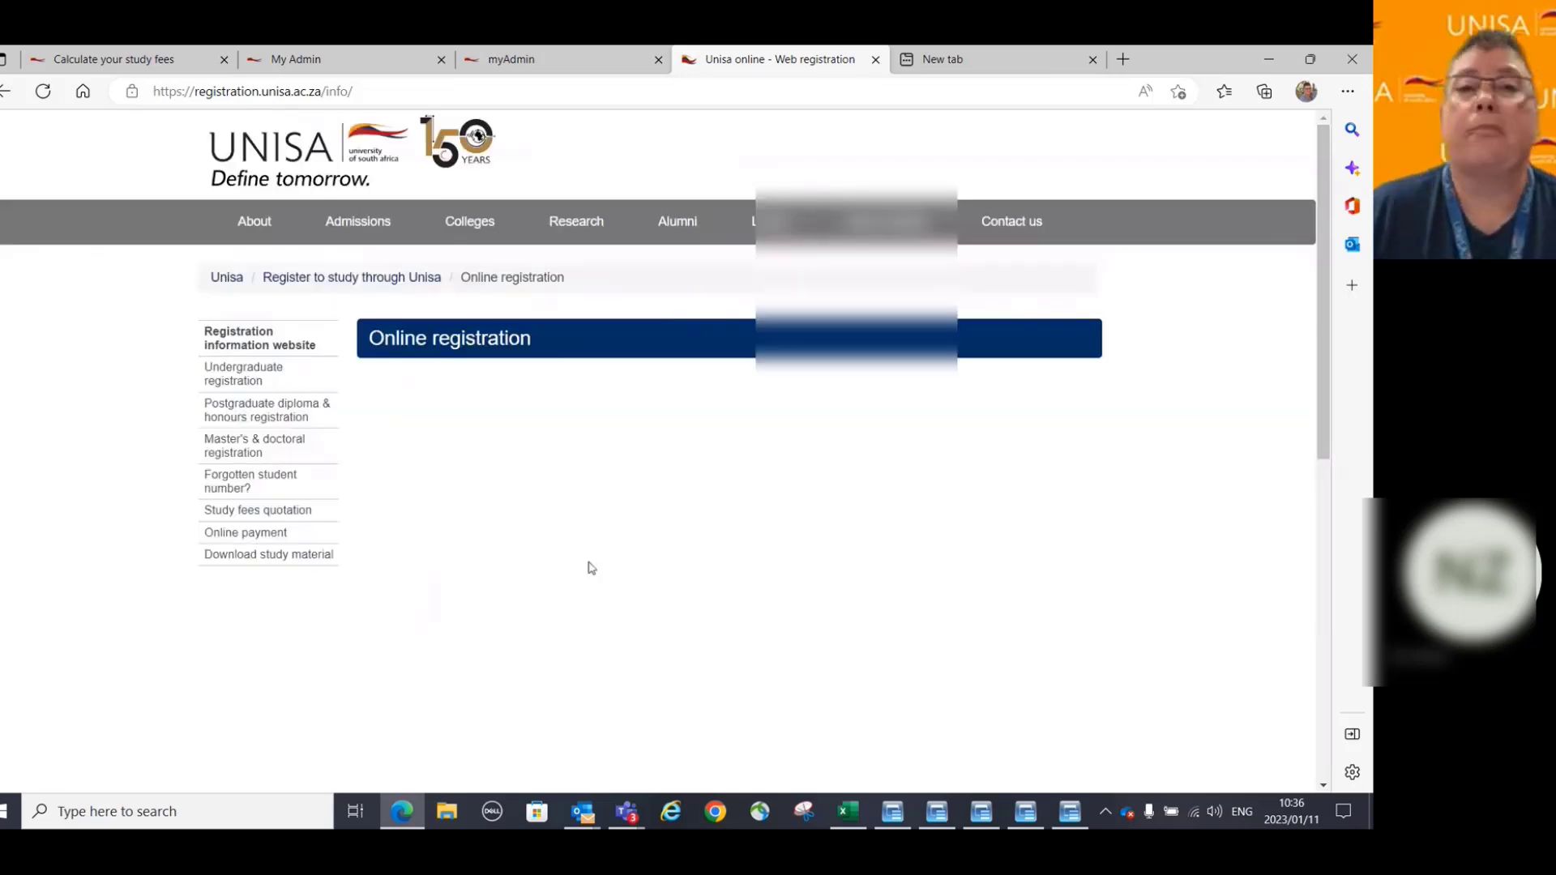
scroll(591, 567, down, 4)
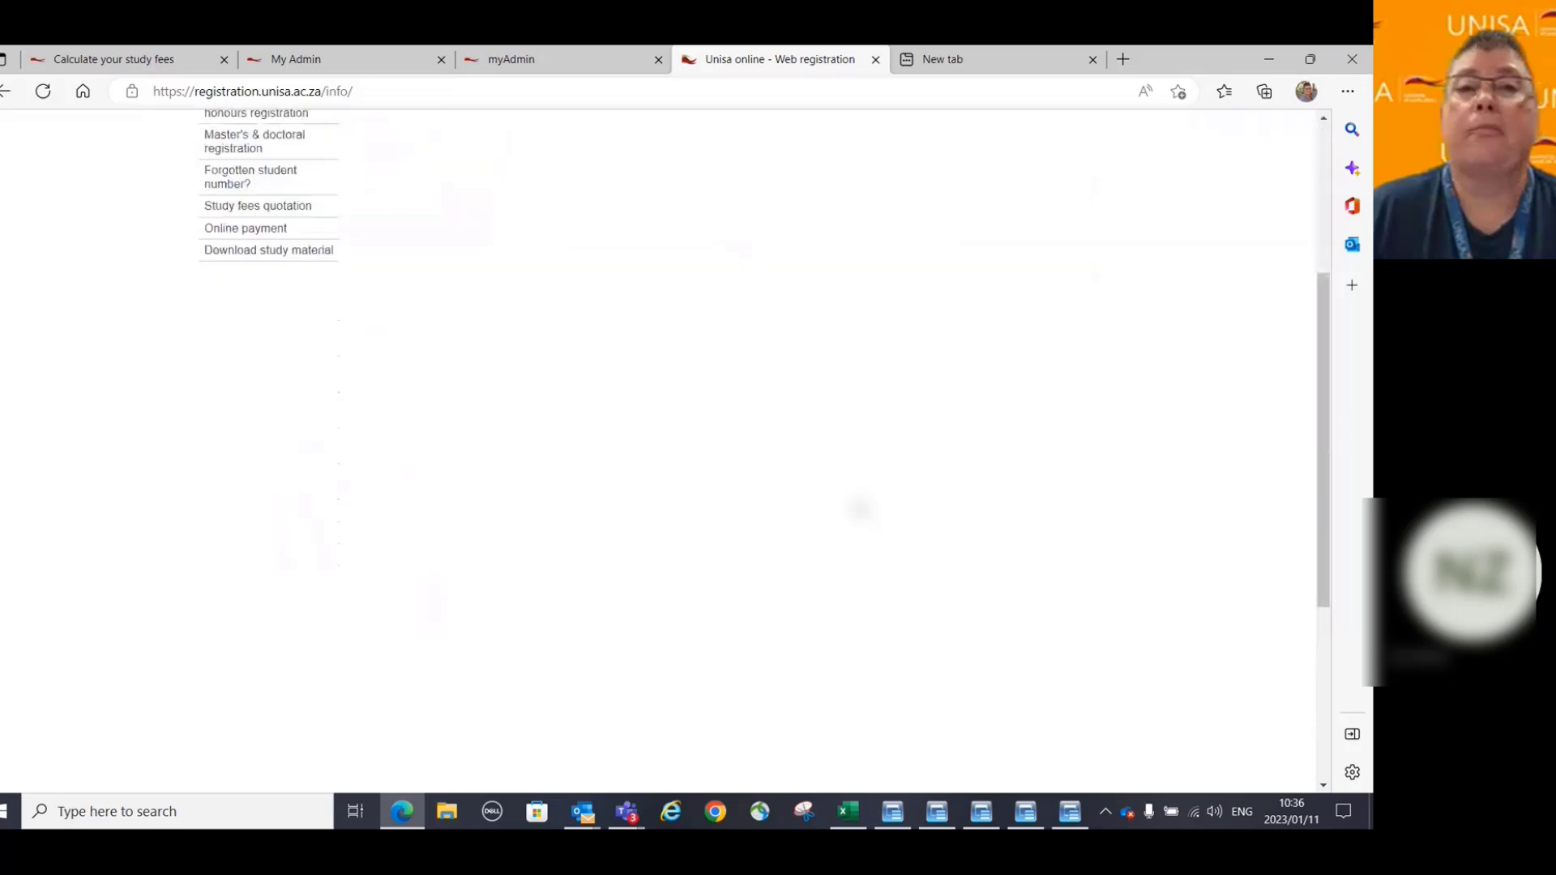
scroll(591, 567, up, 3)
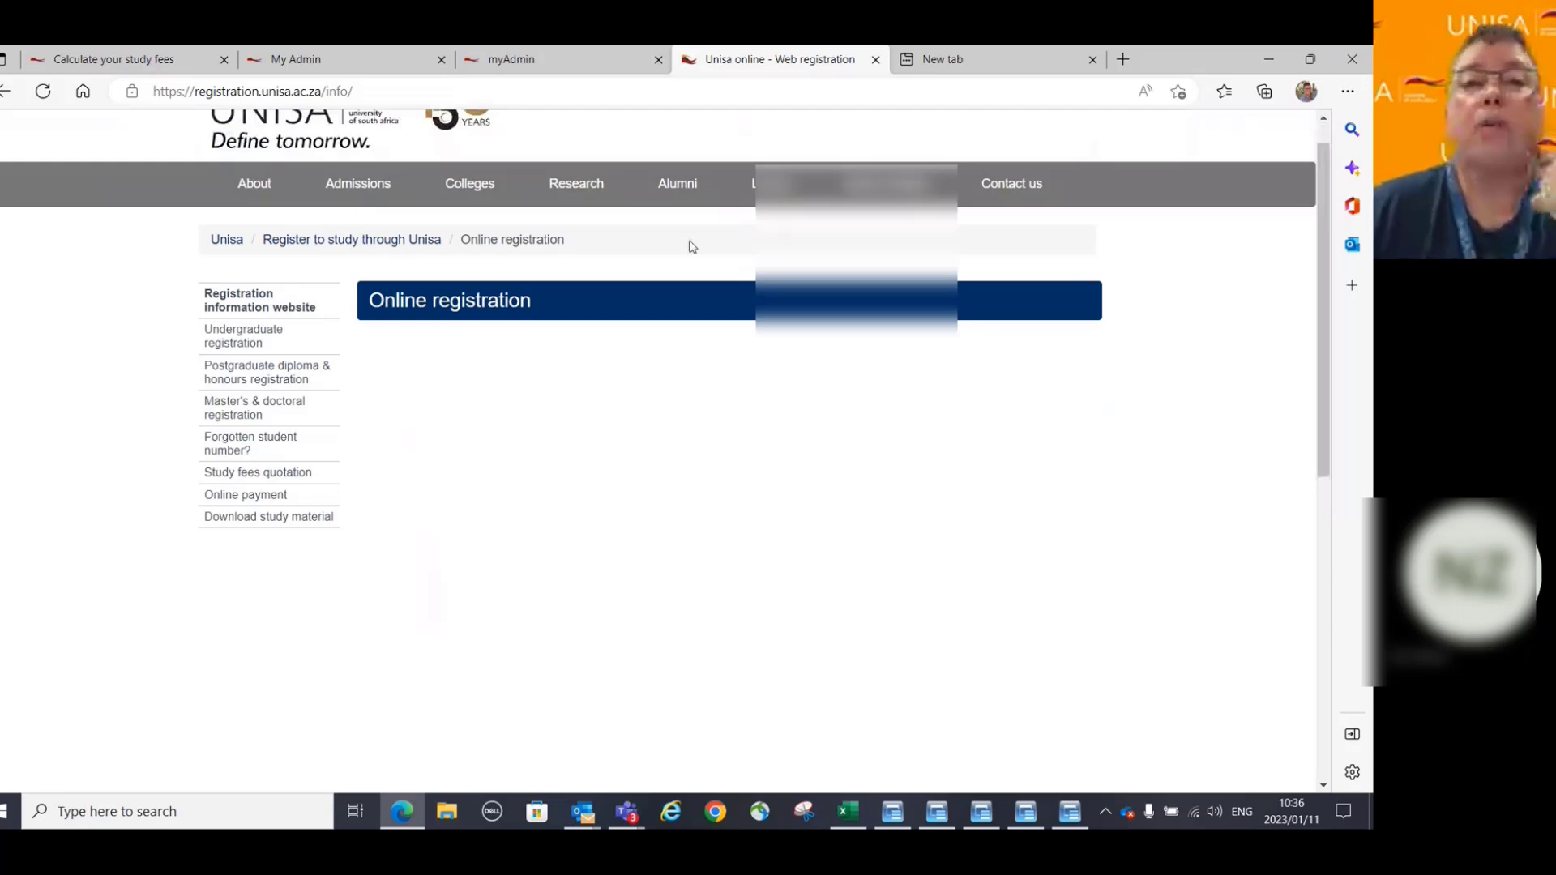
scroll(692, 247, down, 3)
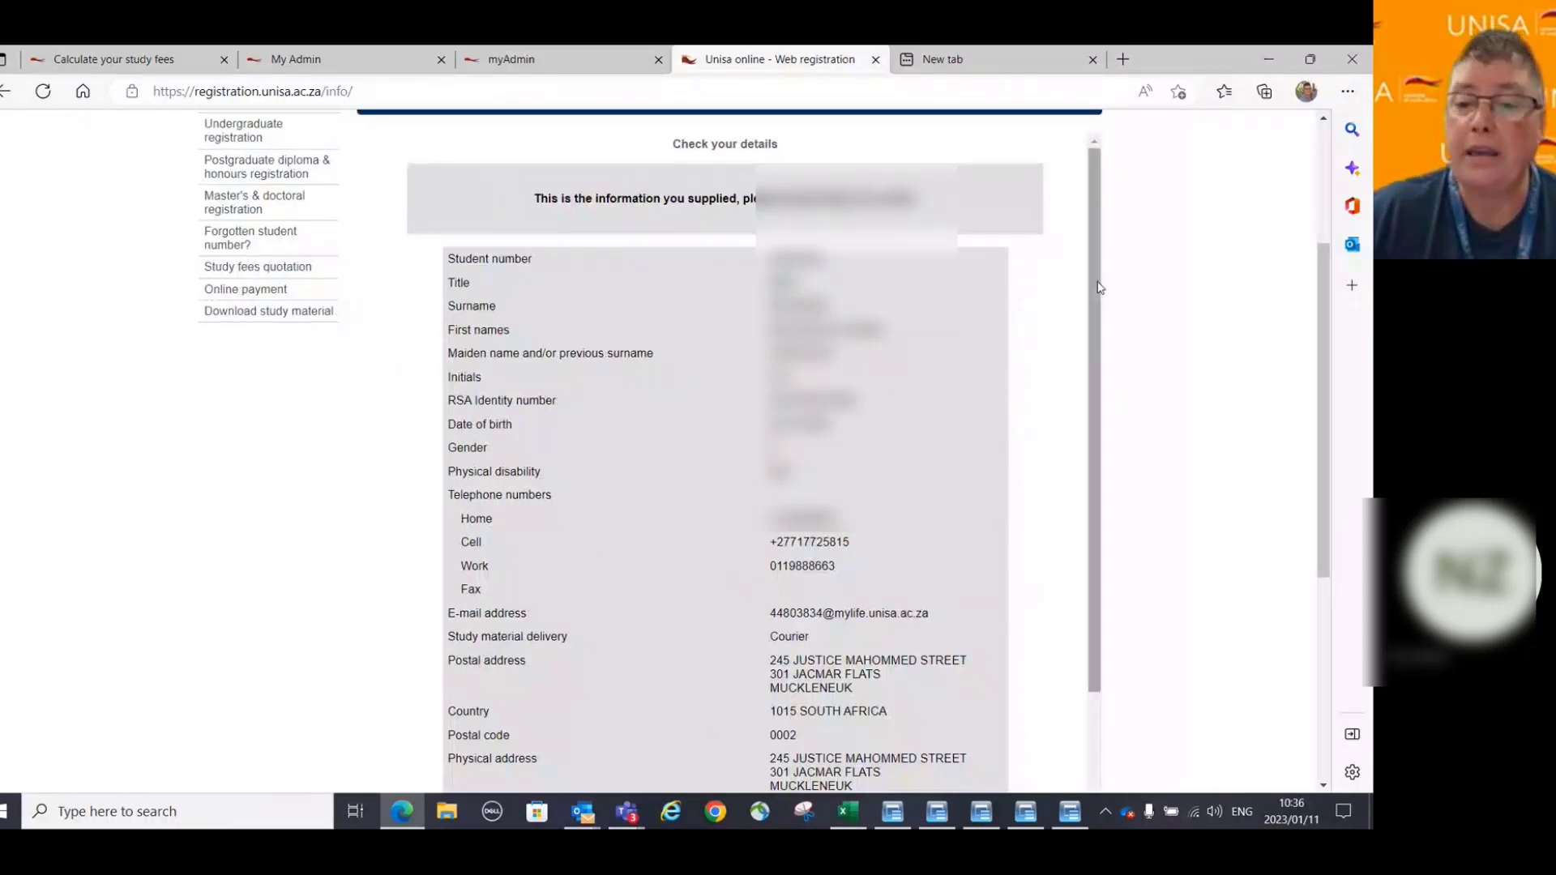
scroll(1099, 287, down, 3)
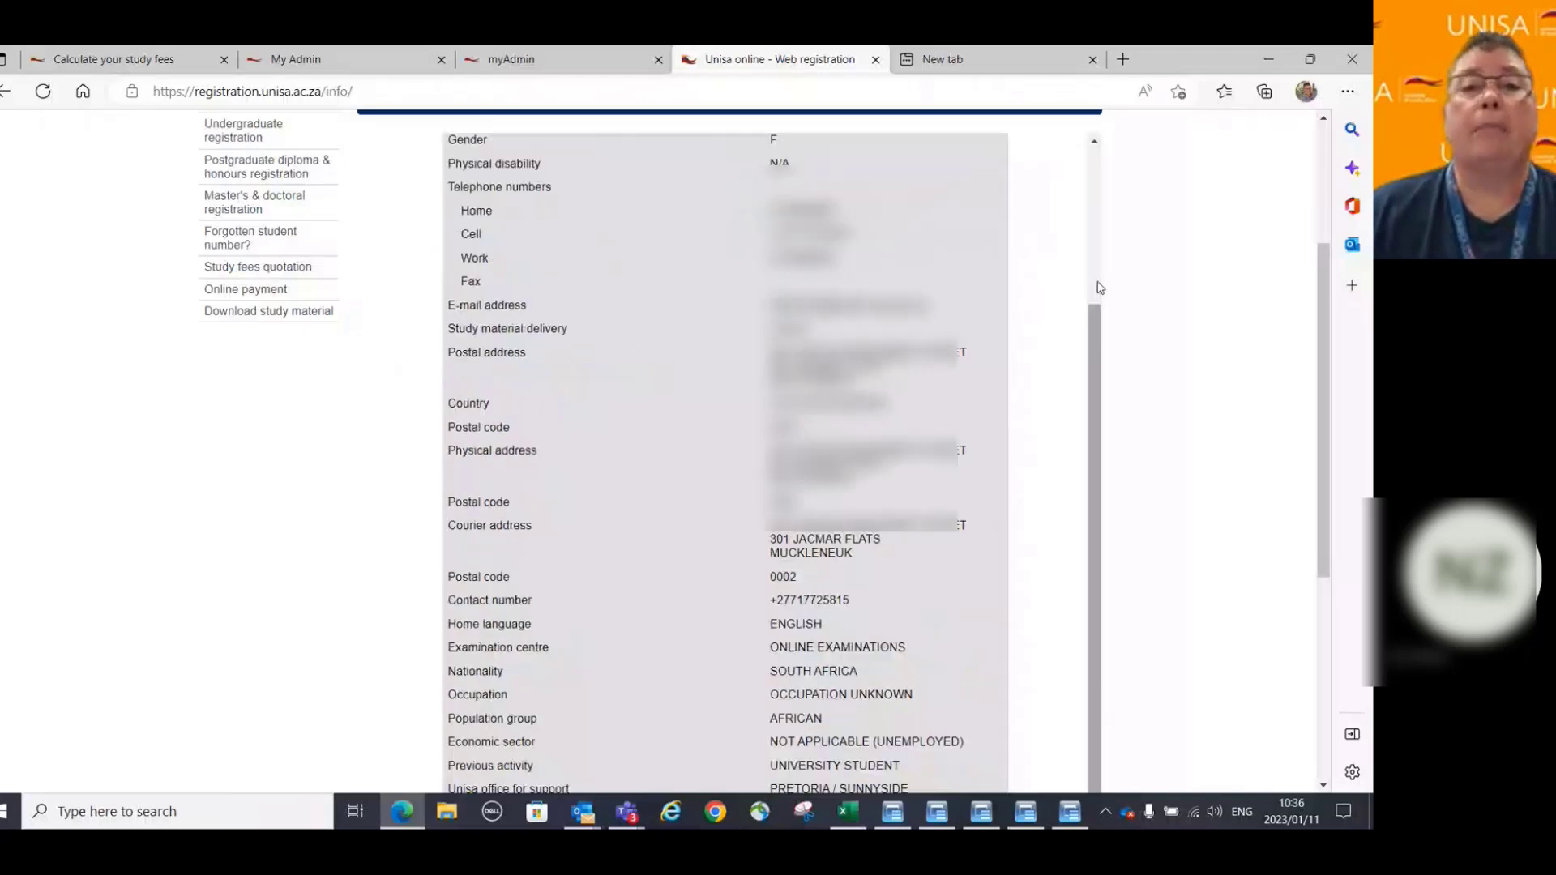
scroll(1099, 288, down, 4)
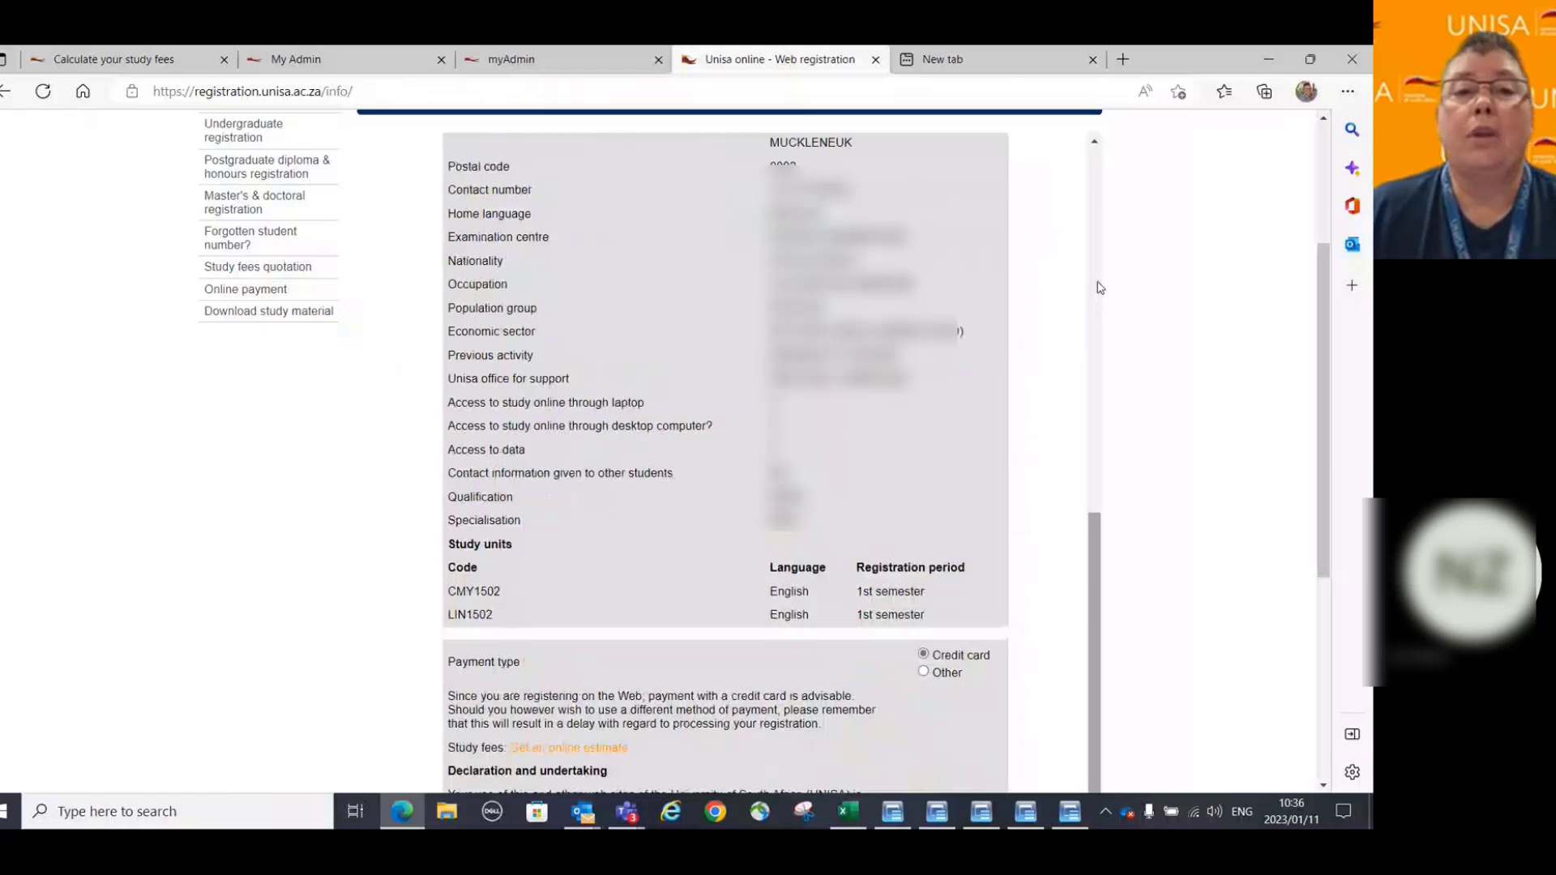
scroll(1099, 288, down, 3)
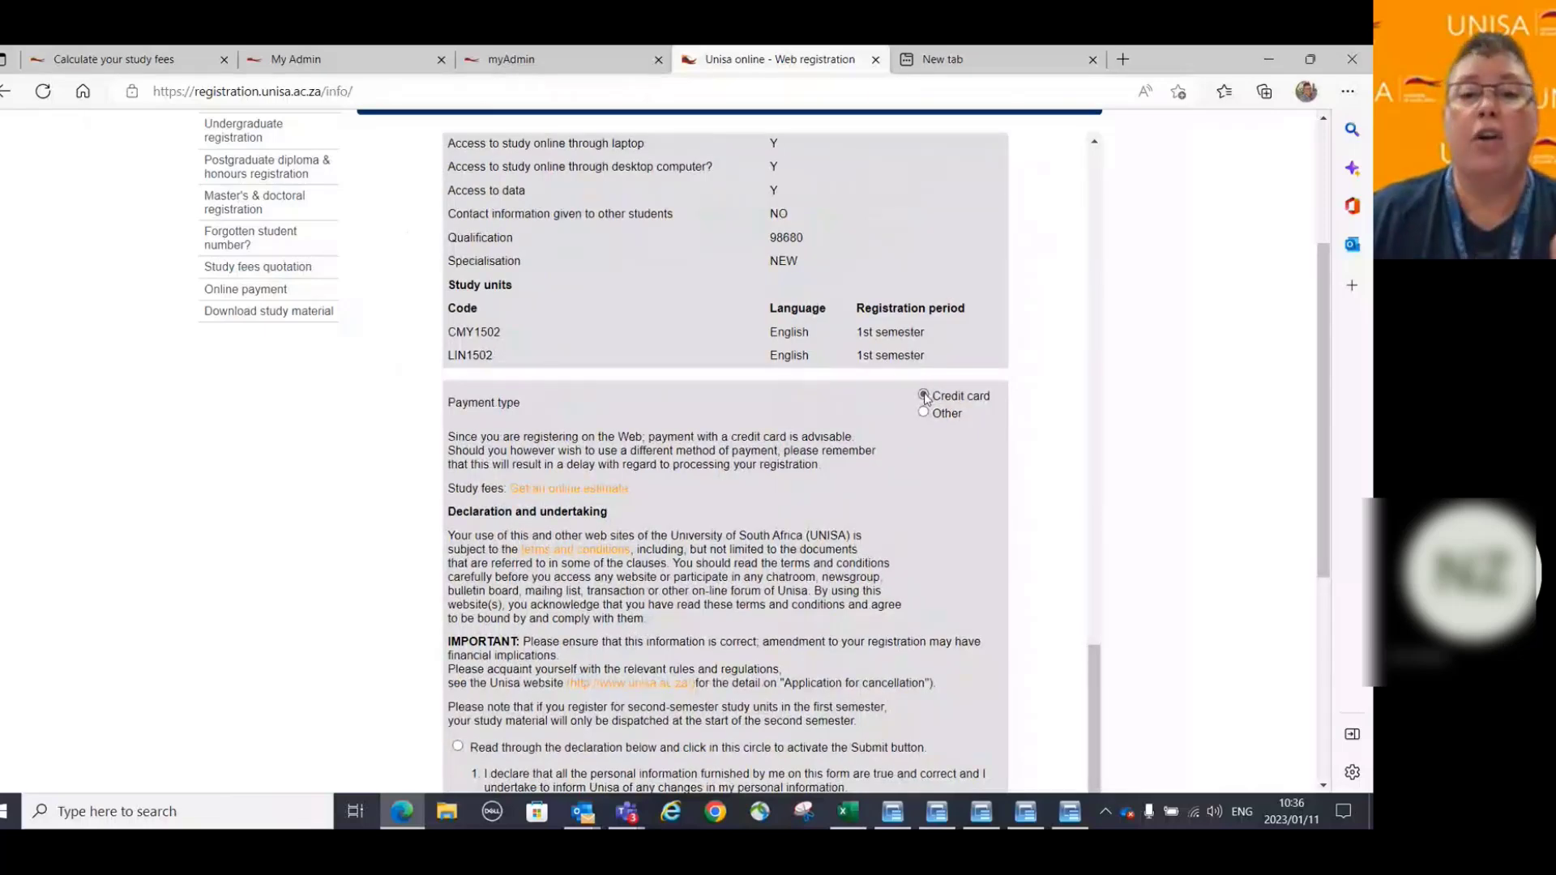
Choose Other as the payment type and read through the declaration and undertaking.
scroll(948, 500, down, 1)
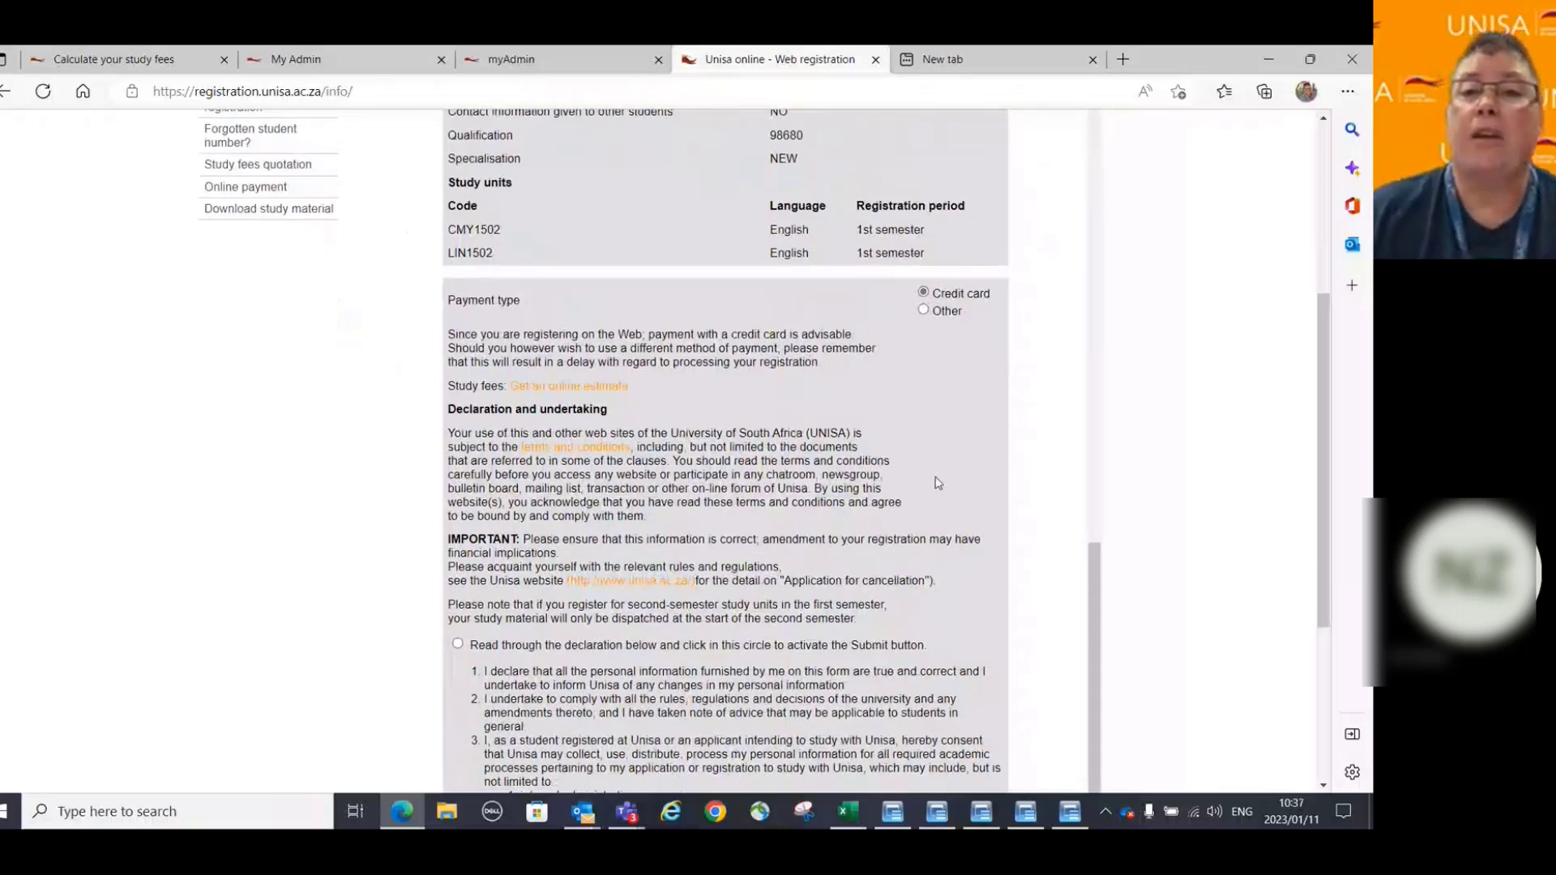
click(924, 312)
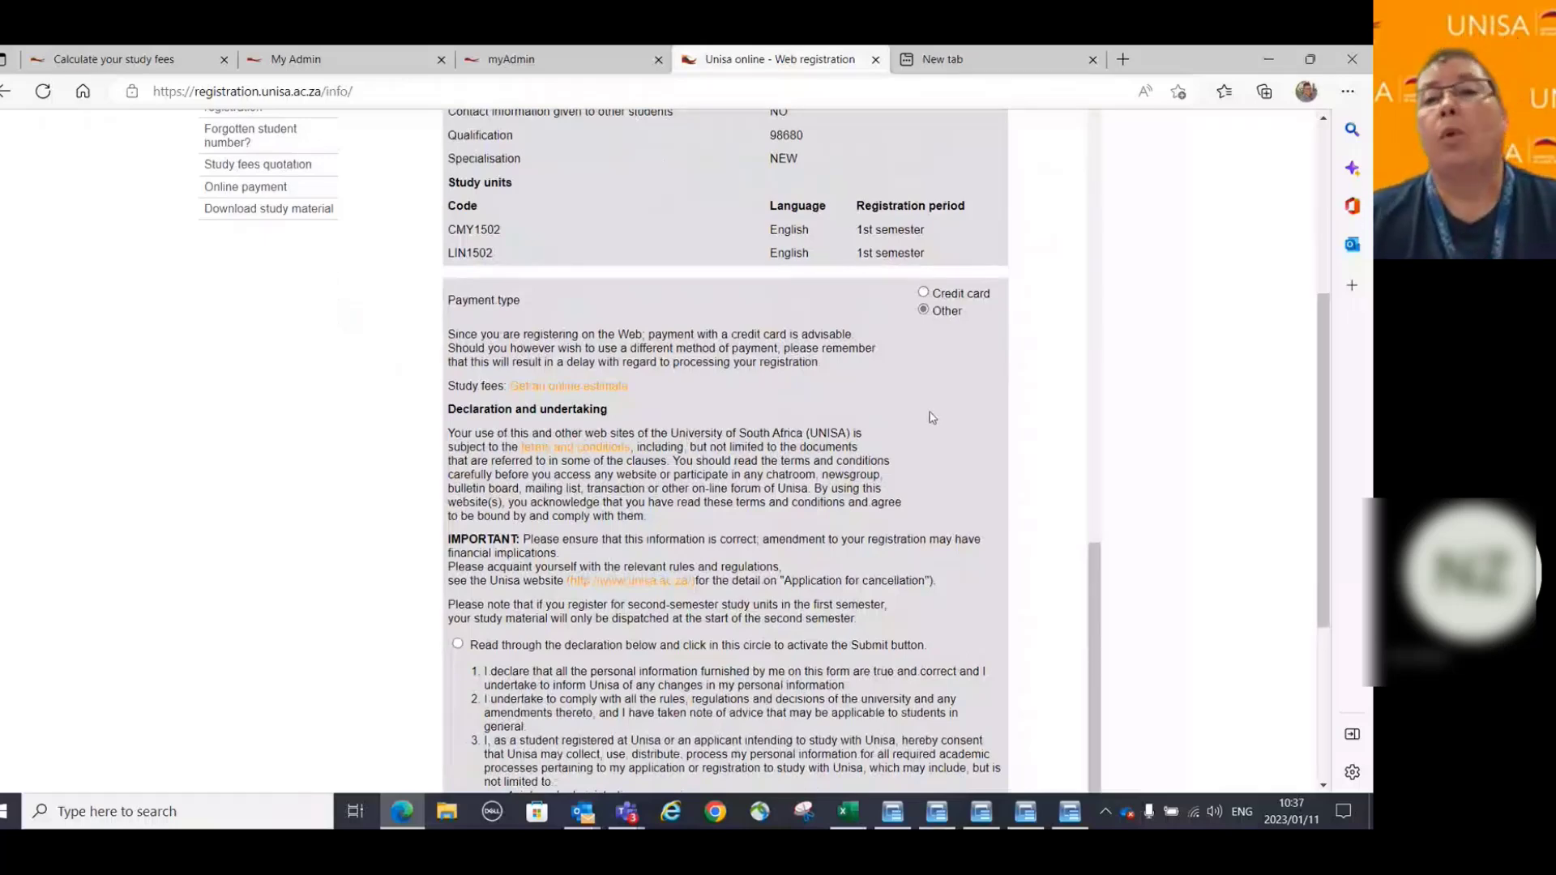
scroll(933, 418, down, 1)
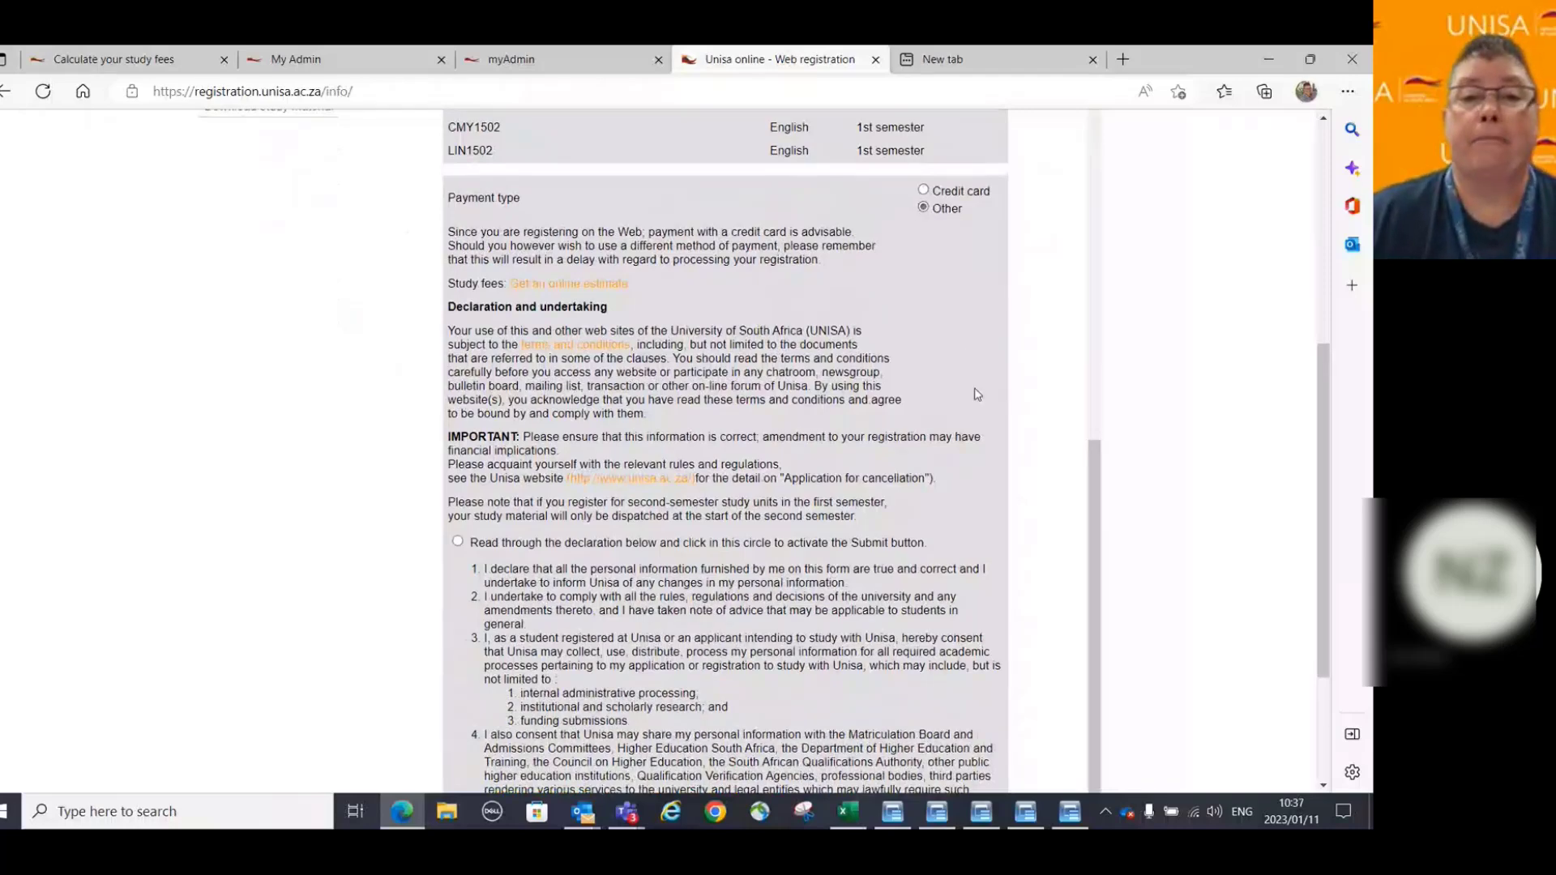
scroll(977, 395, down, 1)
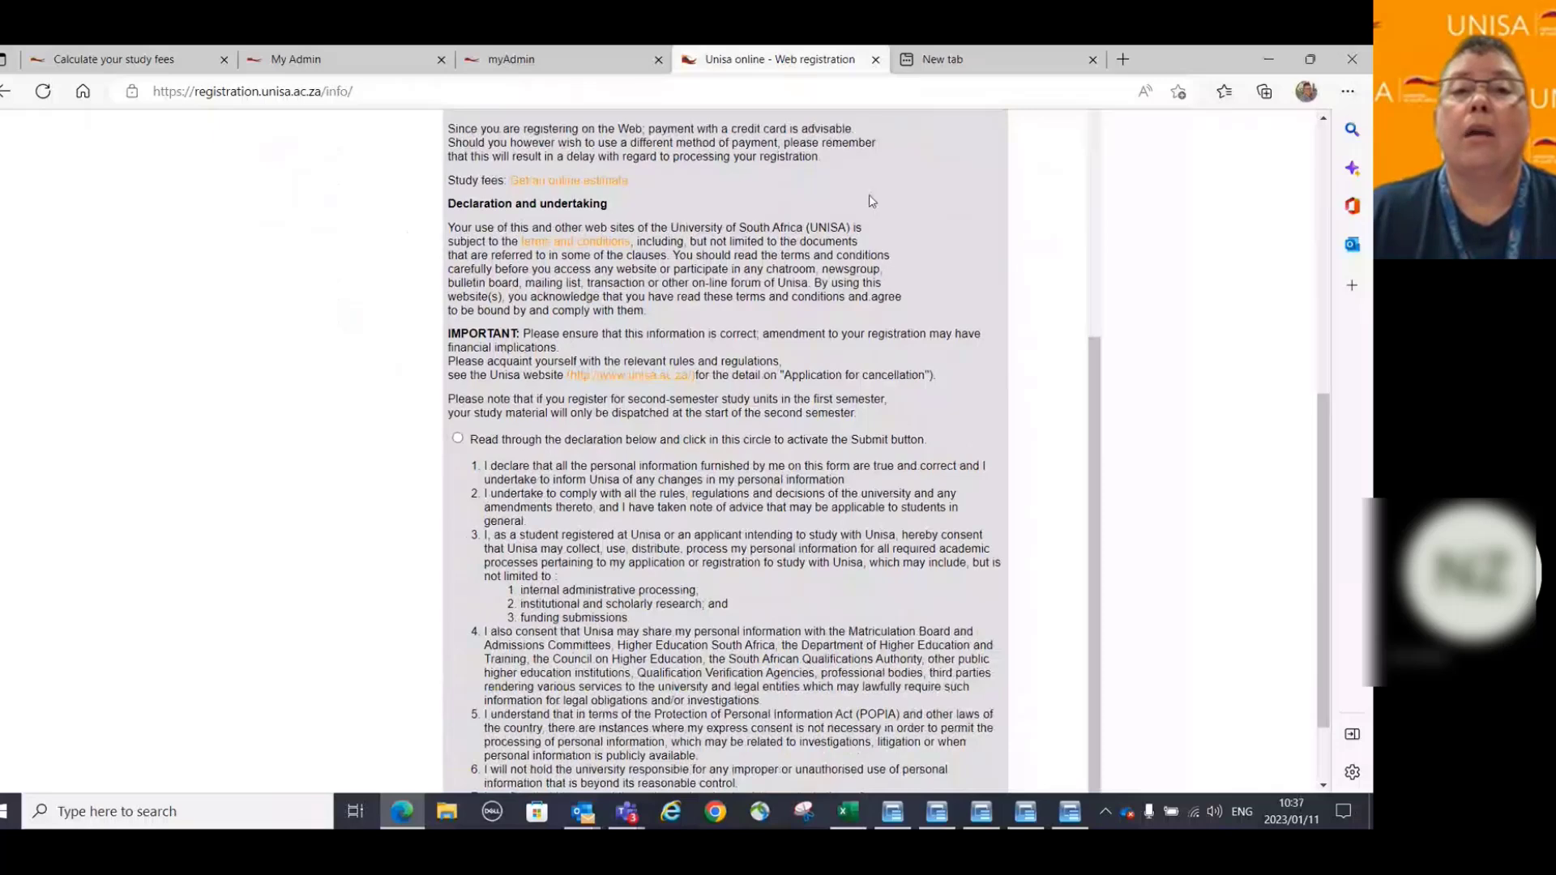
scroll(873, 202, up, 1)
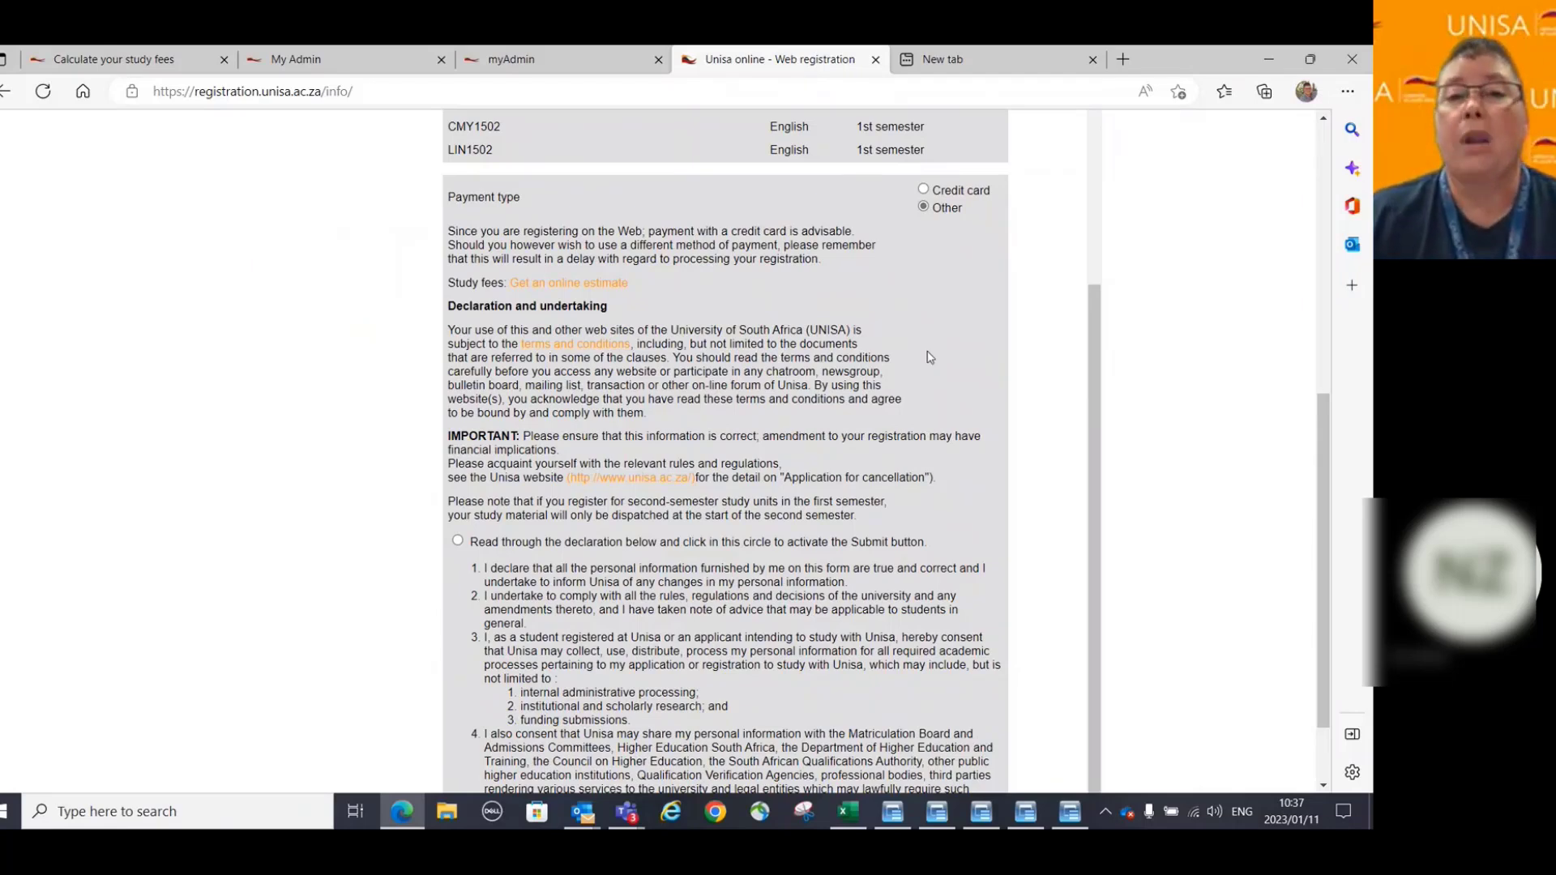
scroll(940, 350, down, 1)
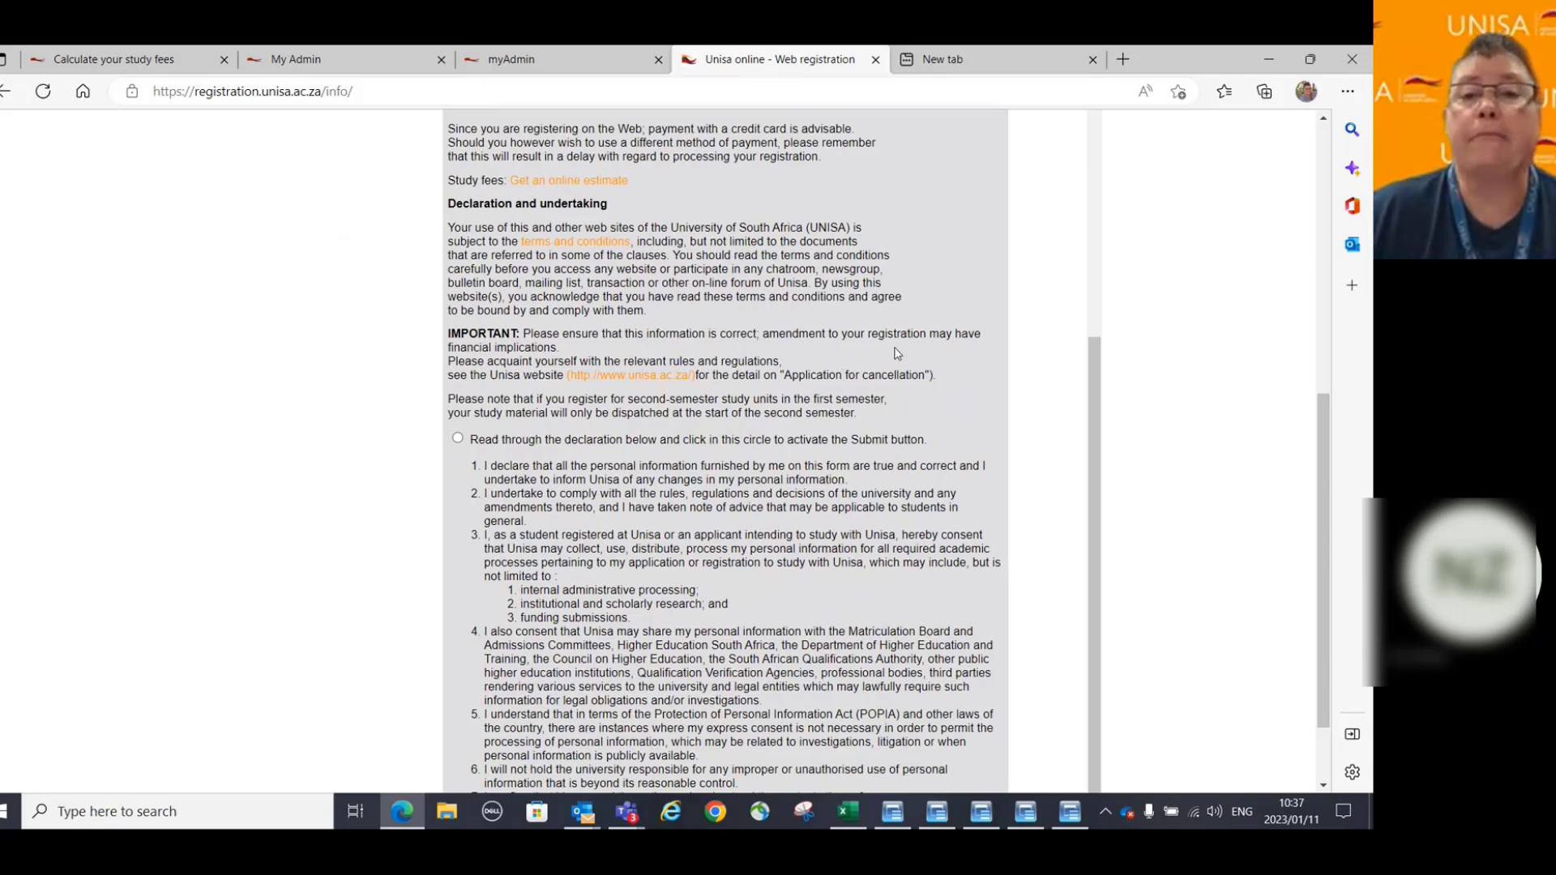
scroll(965, 369, down, 1)
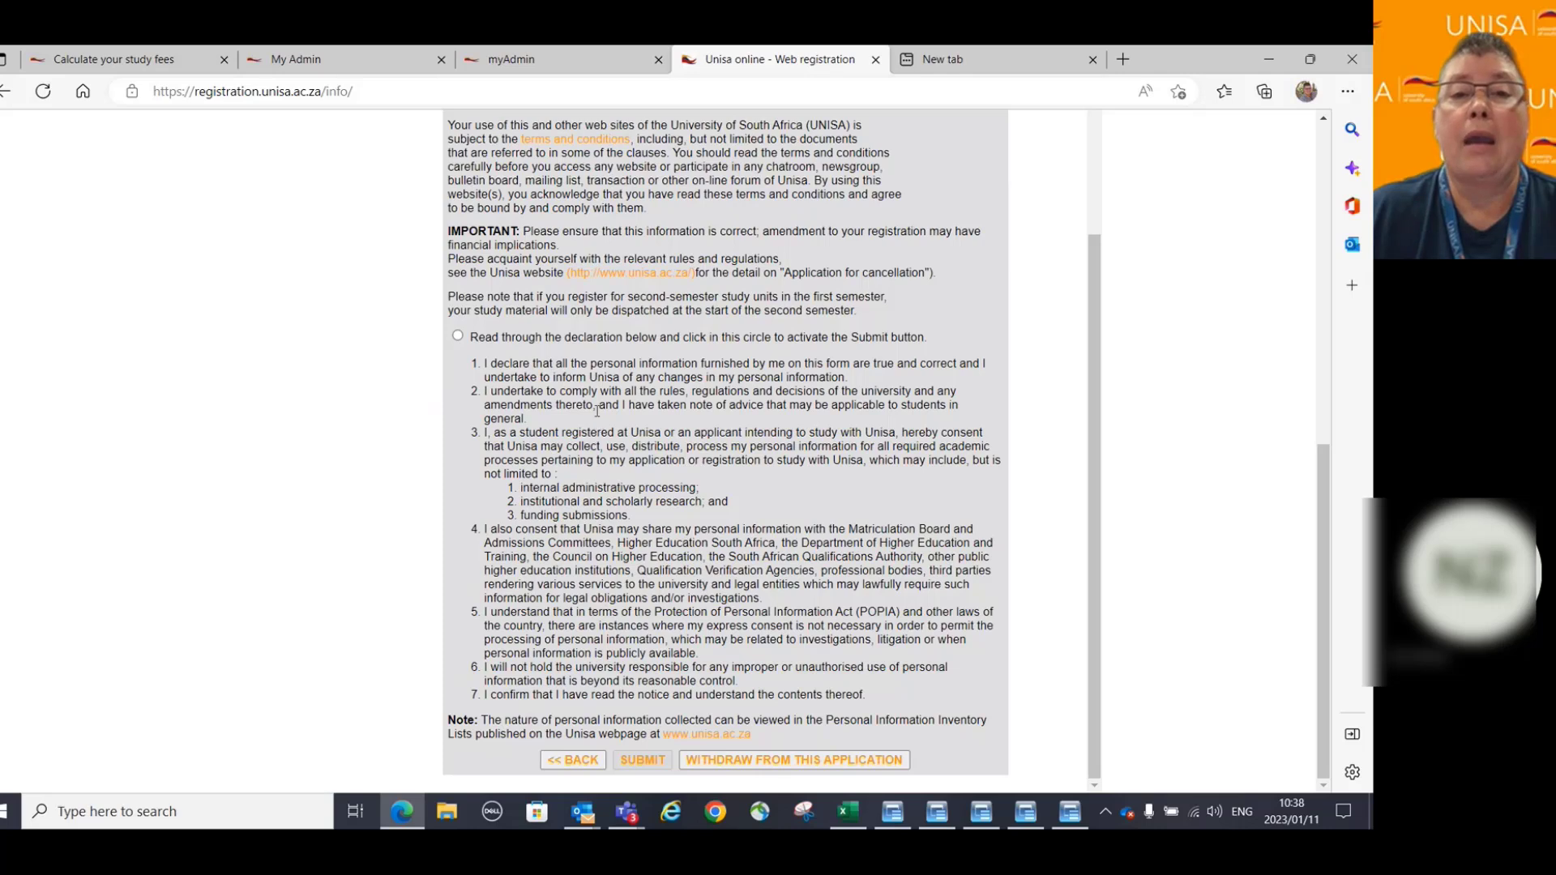
Accept the student declaration and undertaking, then SUBMIT the LLB registration.
drag(594, 407, 482, 397)
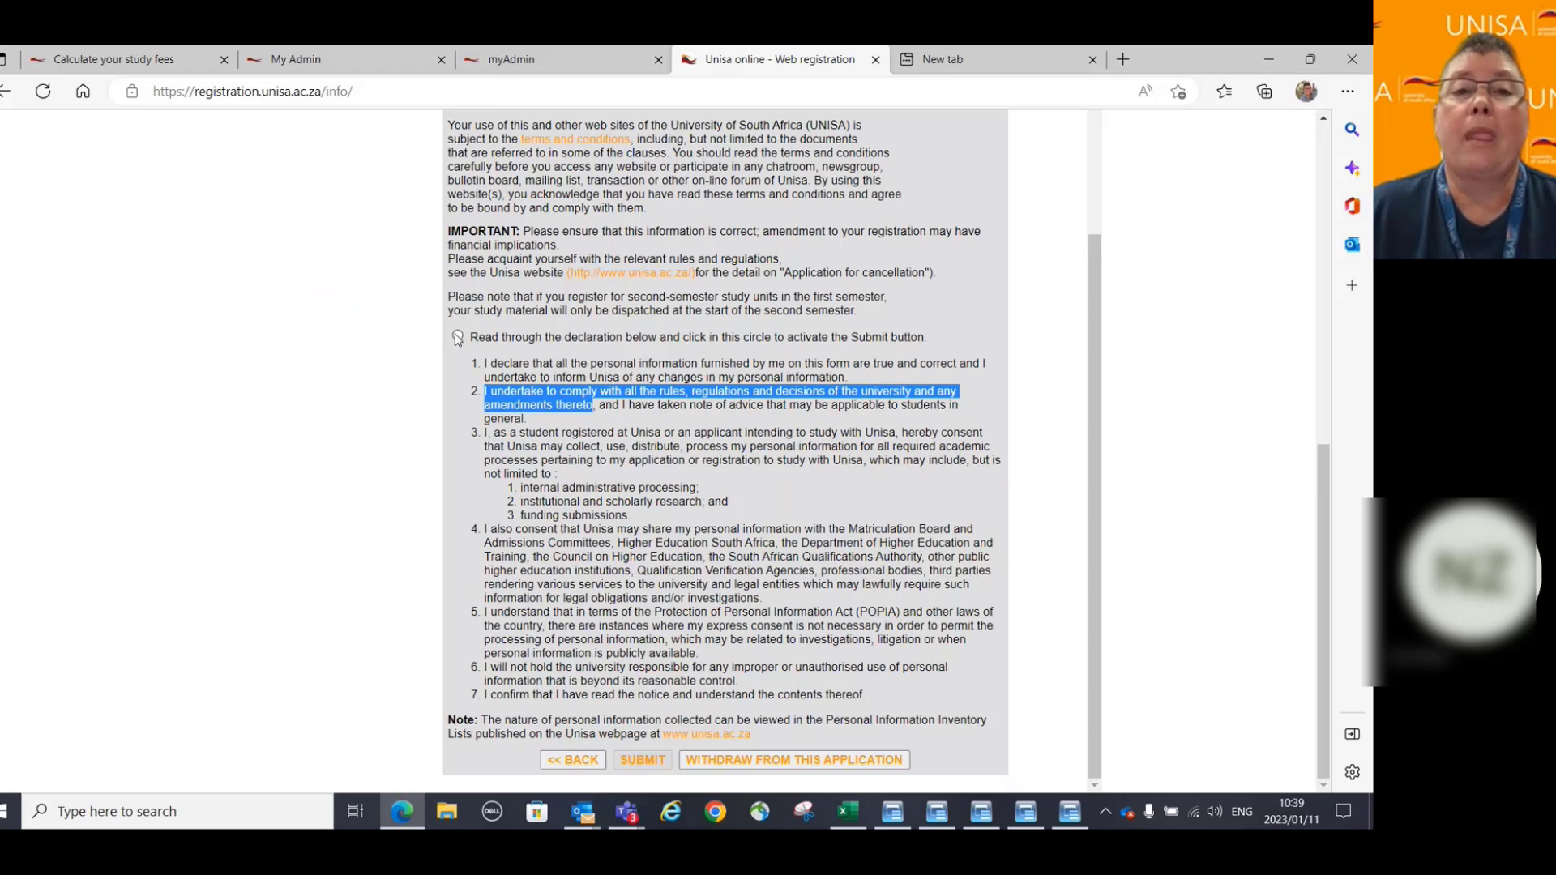
click(458, 337)
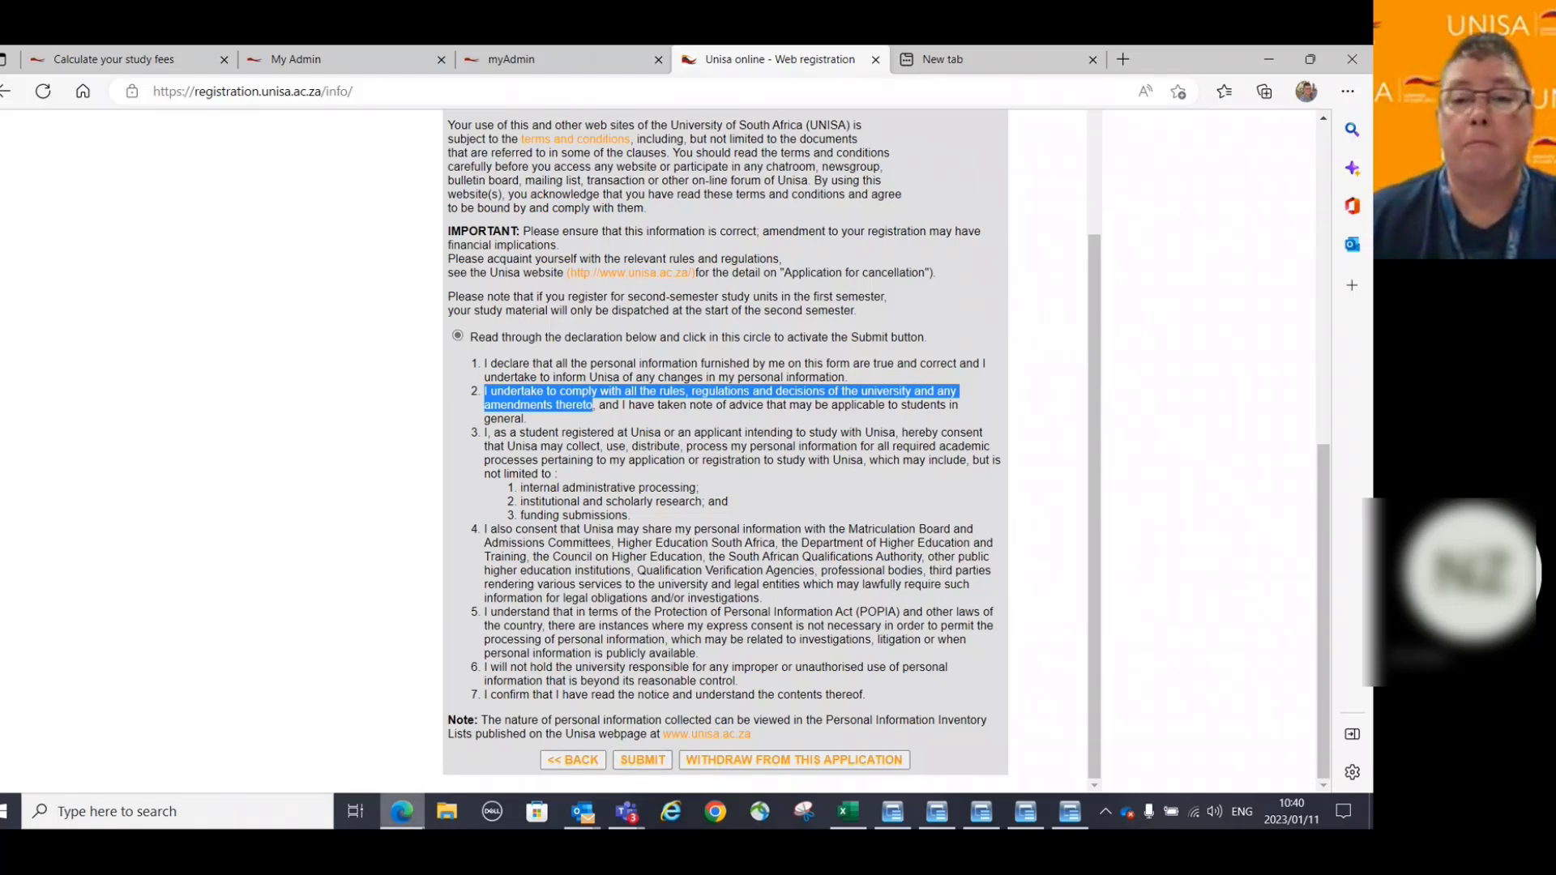
click(643, 760)
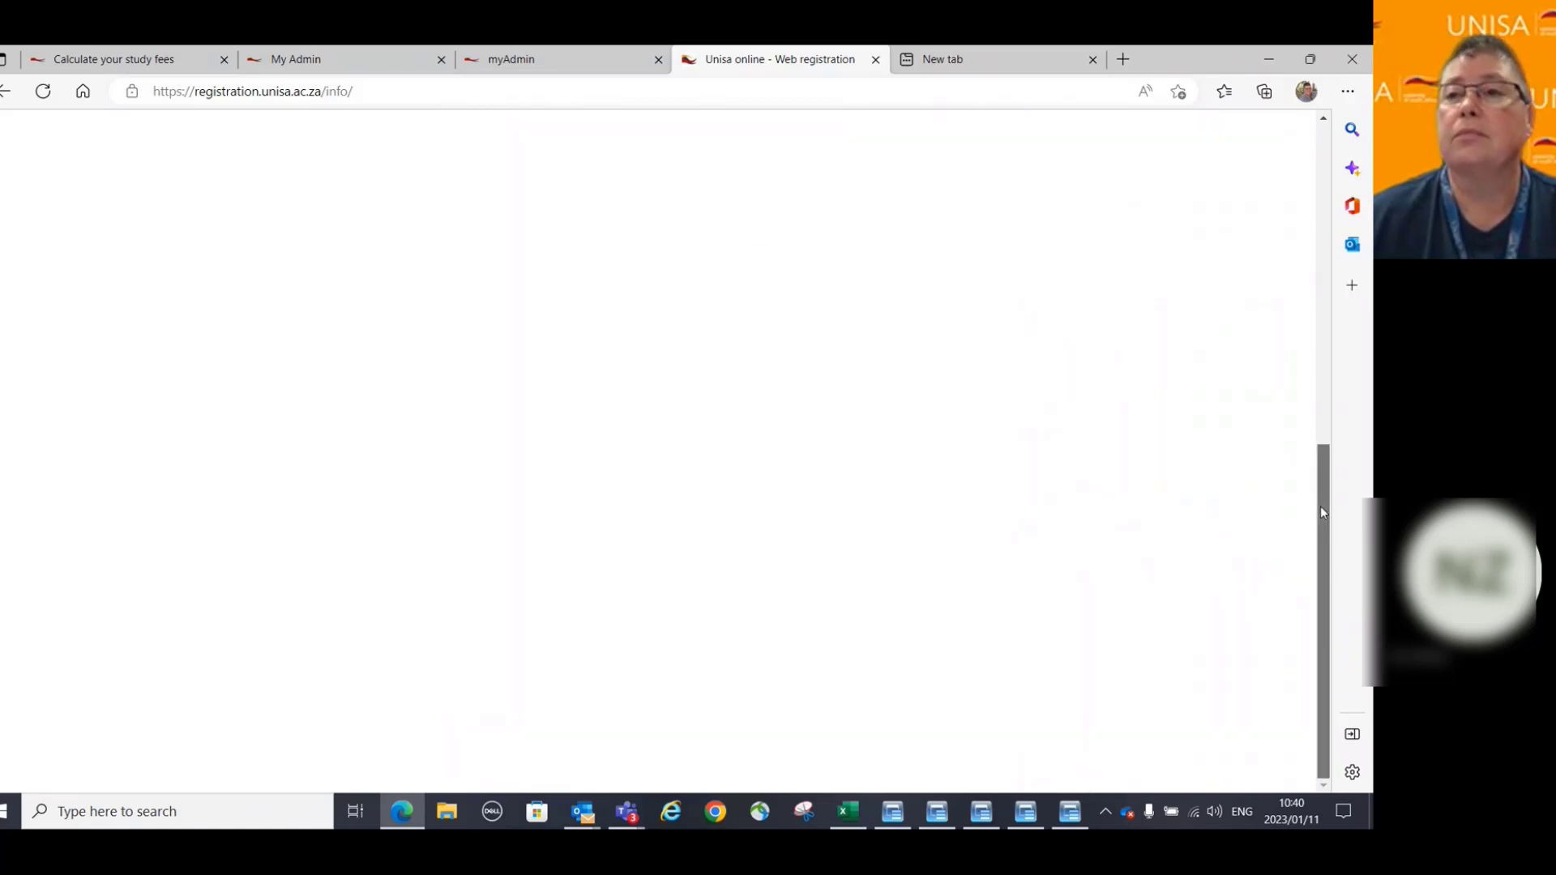
Scroll up to read the error about too many level 1 group B modules.
drag(1322, 512, 1301, 366)
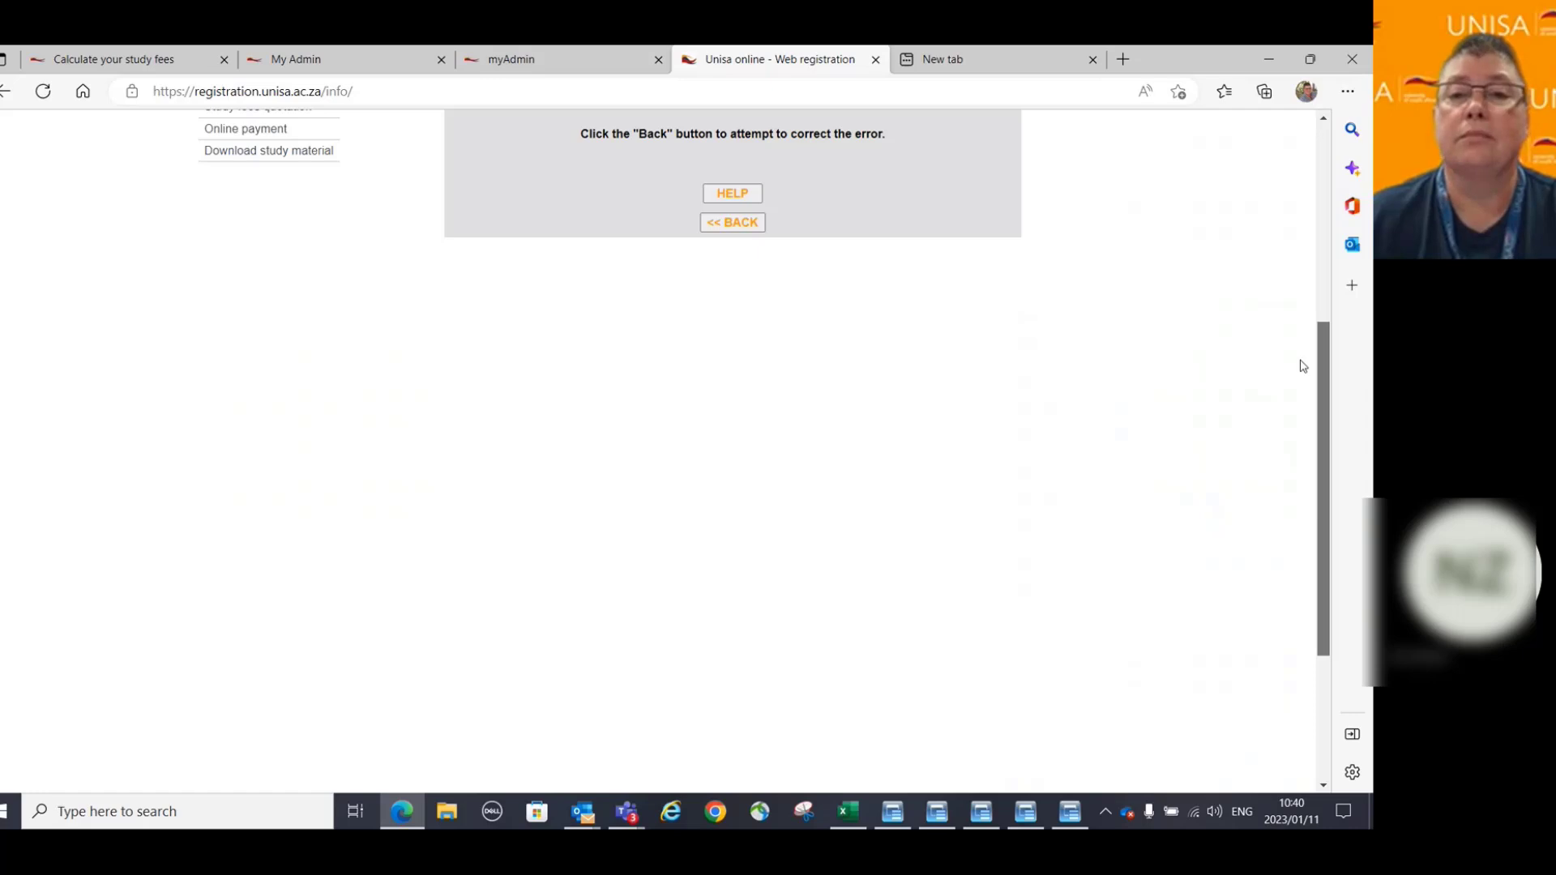
scroll(1303, 366, up, 5)
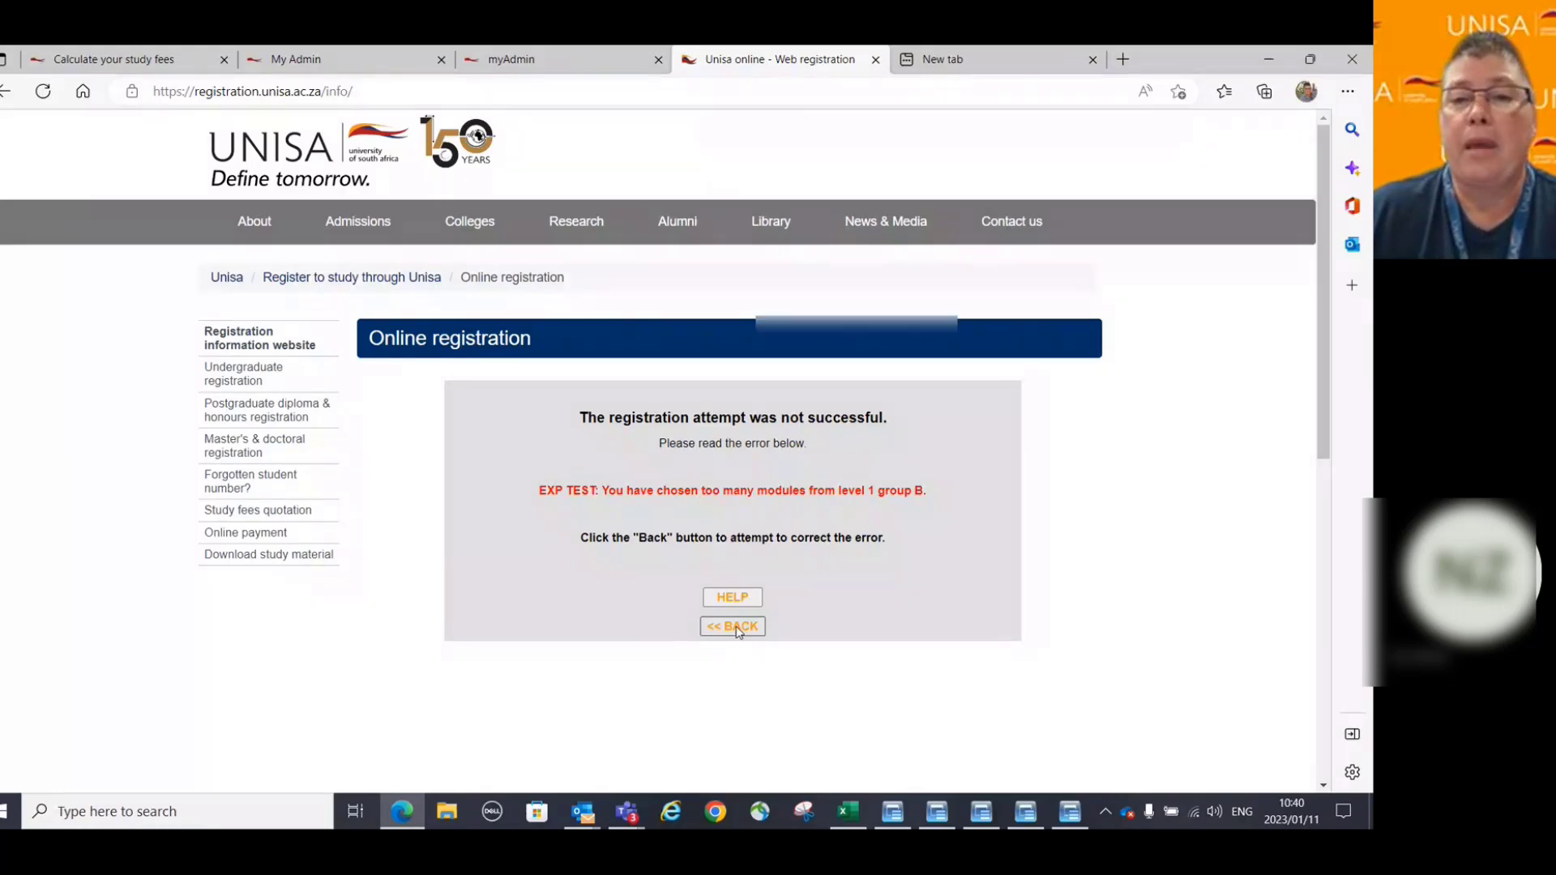
Go back and remove LIN1502 from the selected study units.
click(736, 628)
scroll(1216, 406, down, 1)
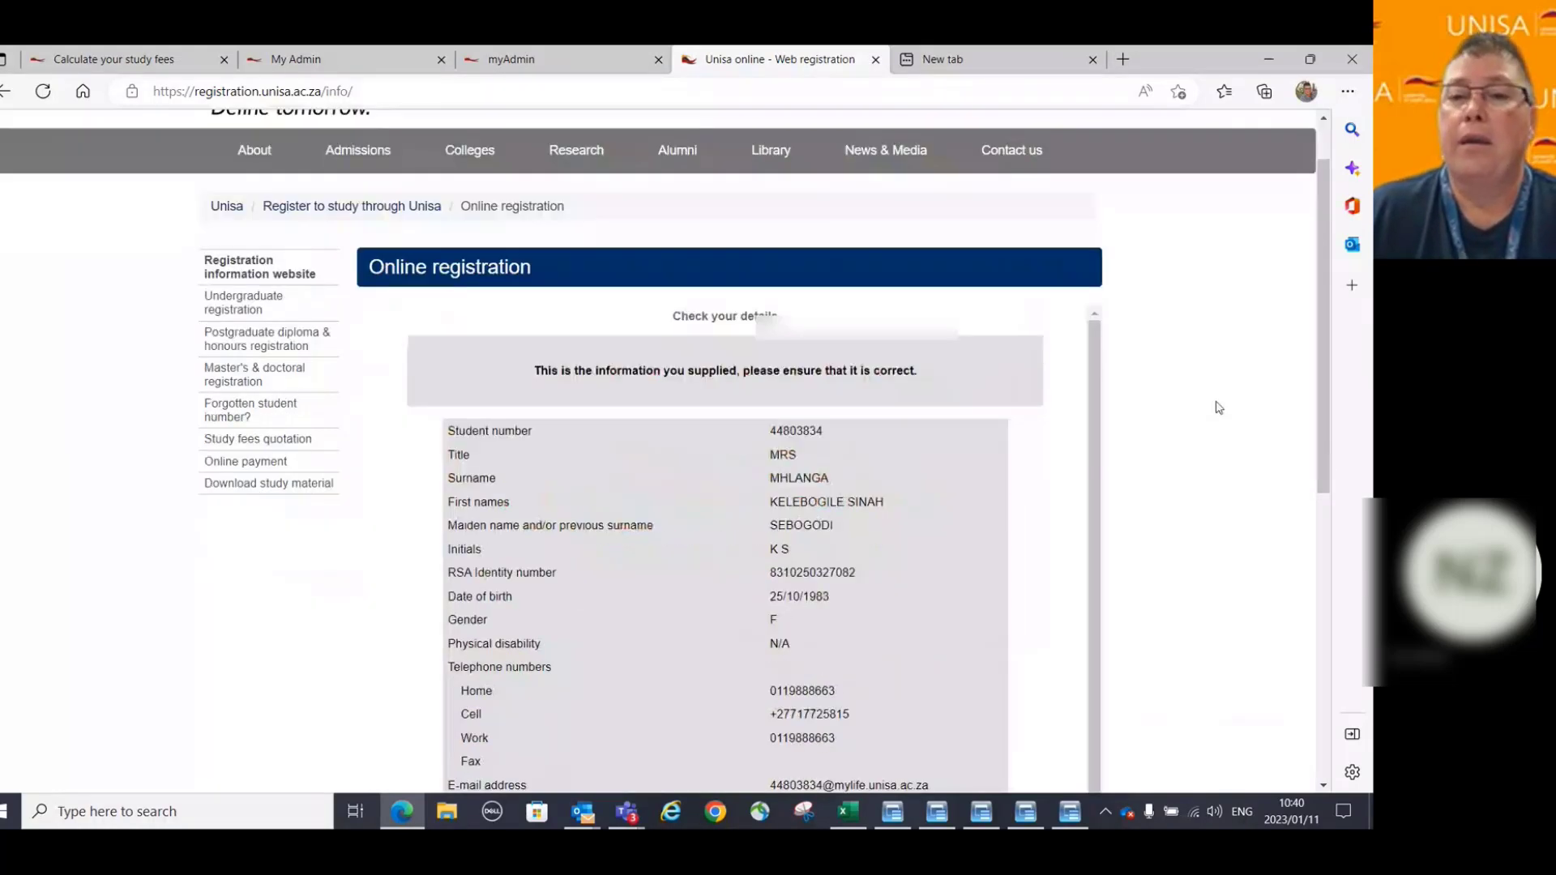
scroll(1219, 408, down, 4)
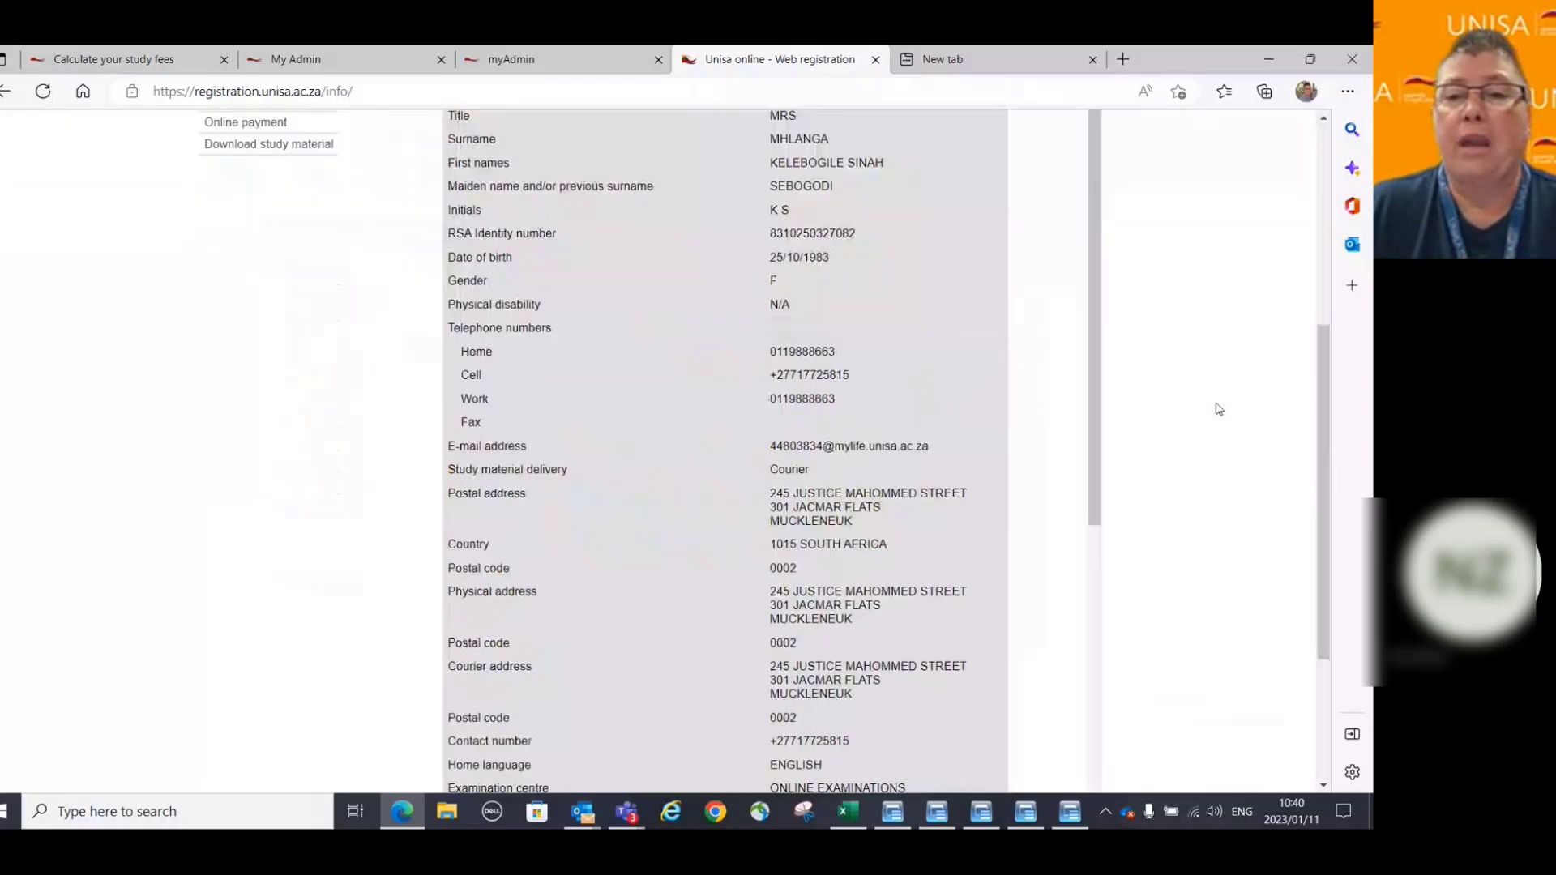
scroll(1219, 410, down, 4)
scroll(1106, 375, down, 1)
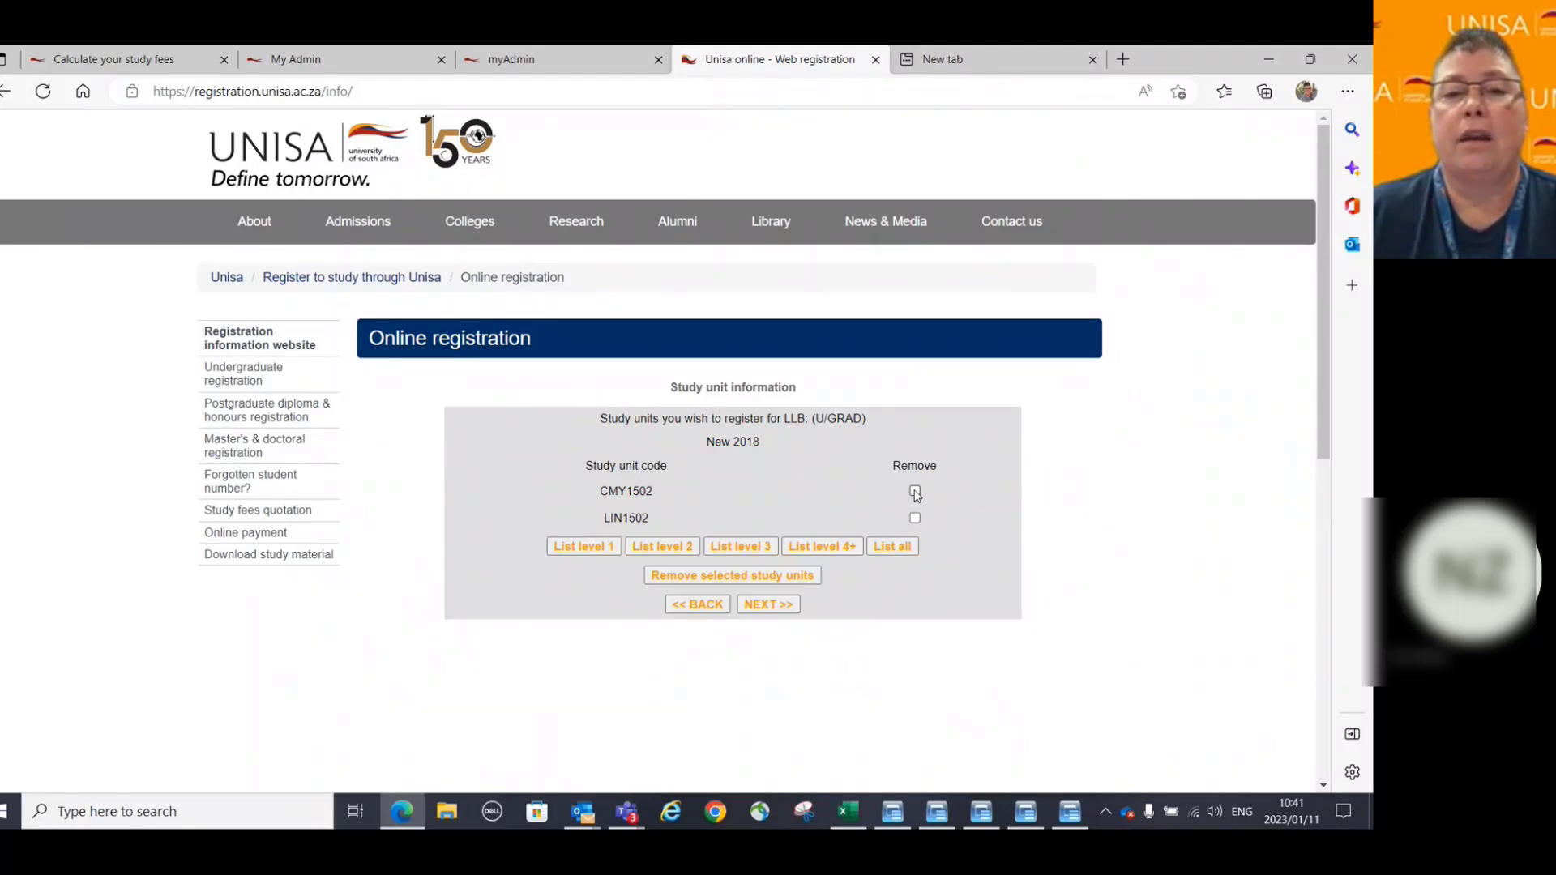
click(915, 518)
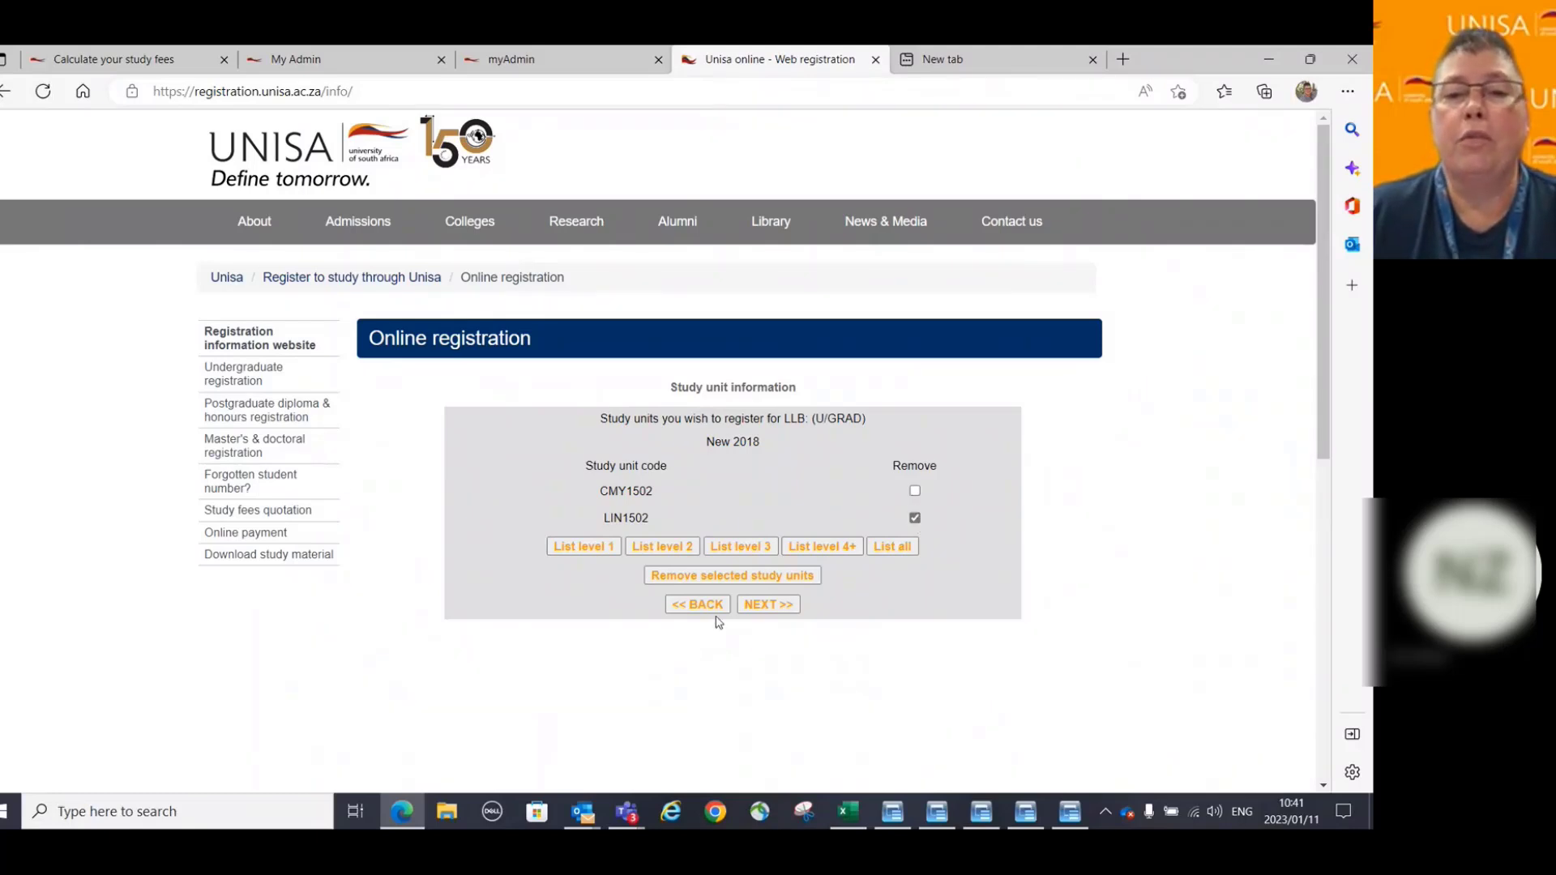
click(739, 577)
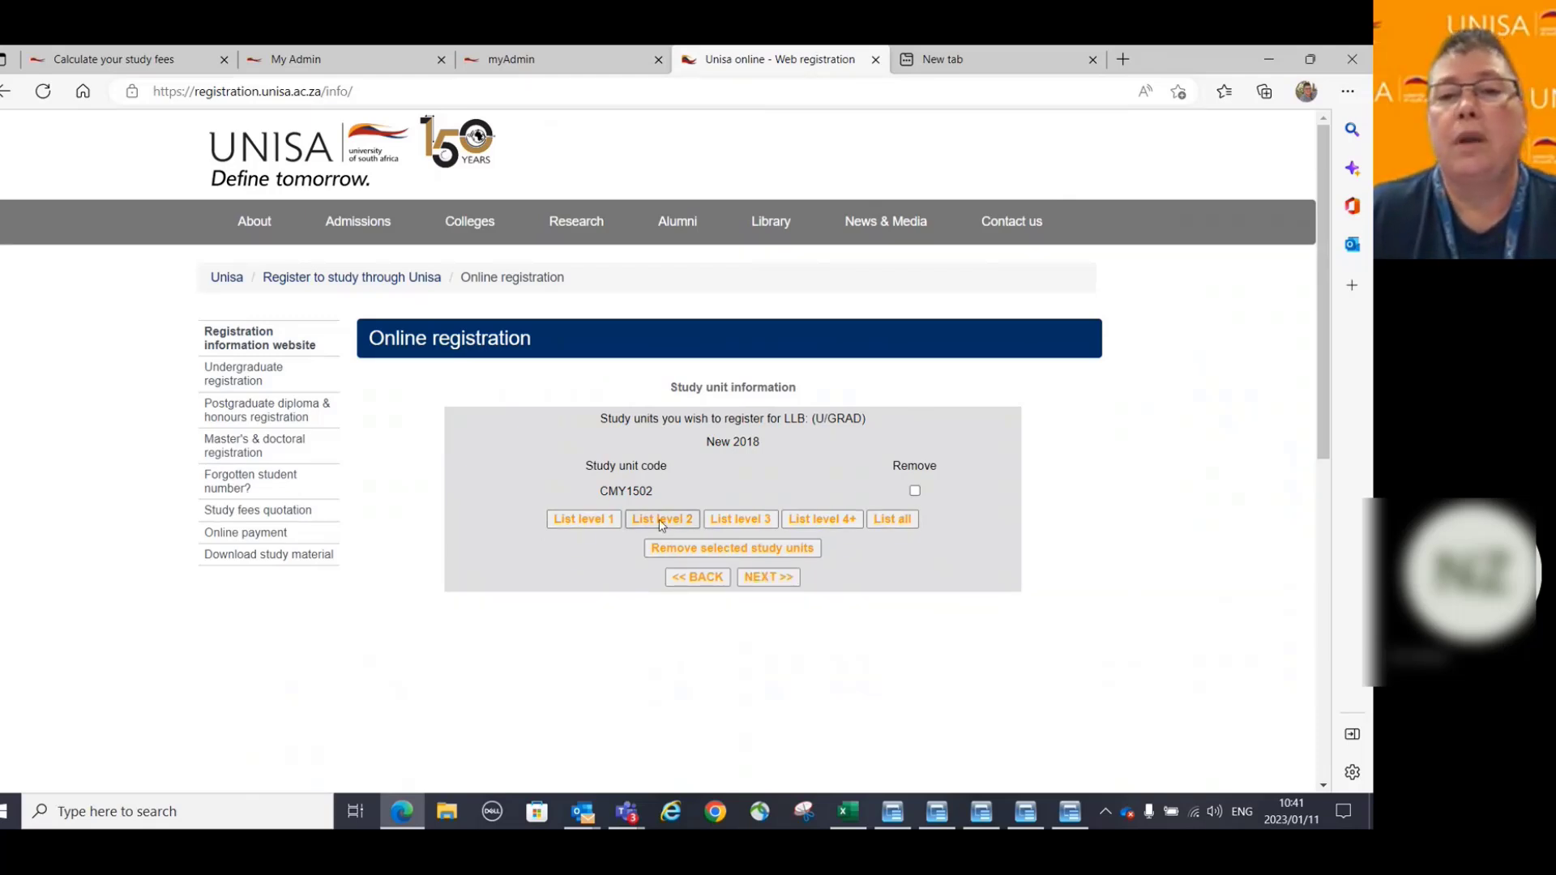
Add CSL2601 Constitutional Law from level 2 and continue to language and semester choices.
click(662, 521)
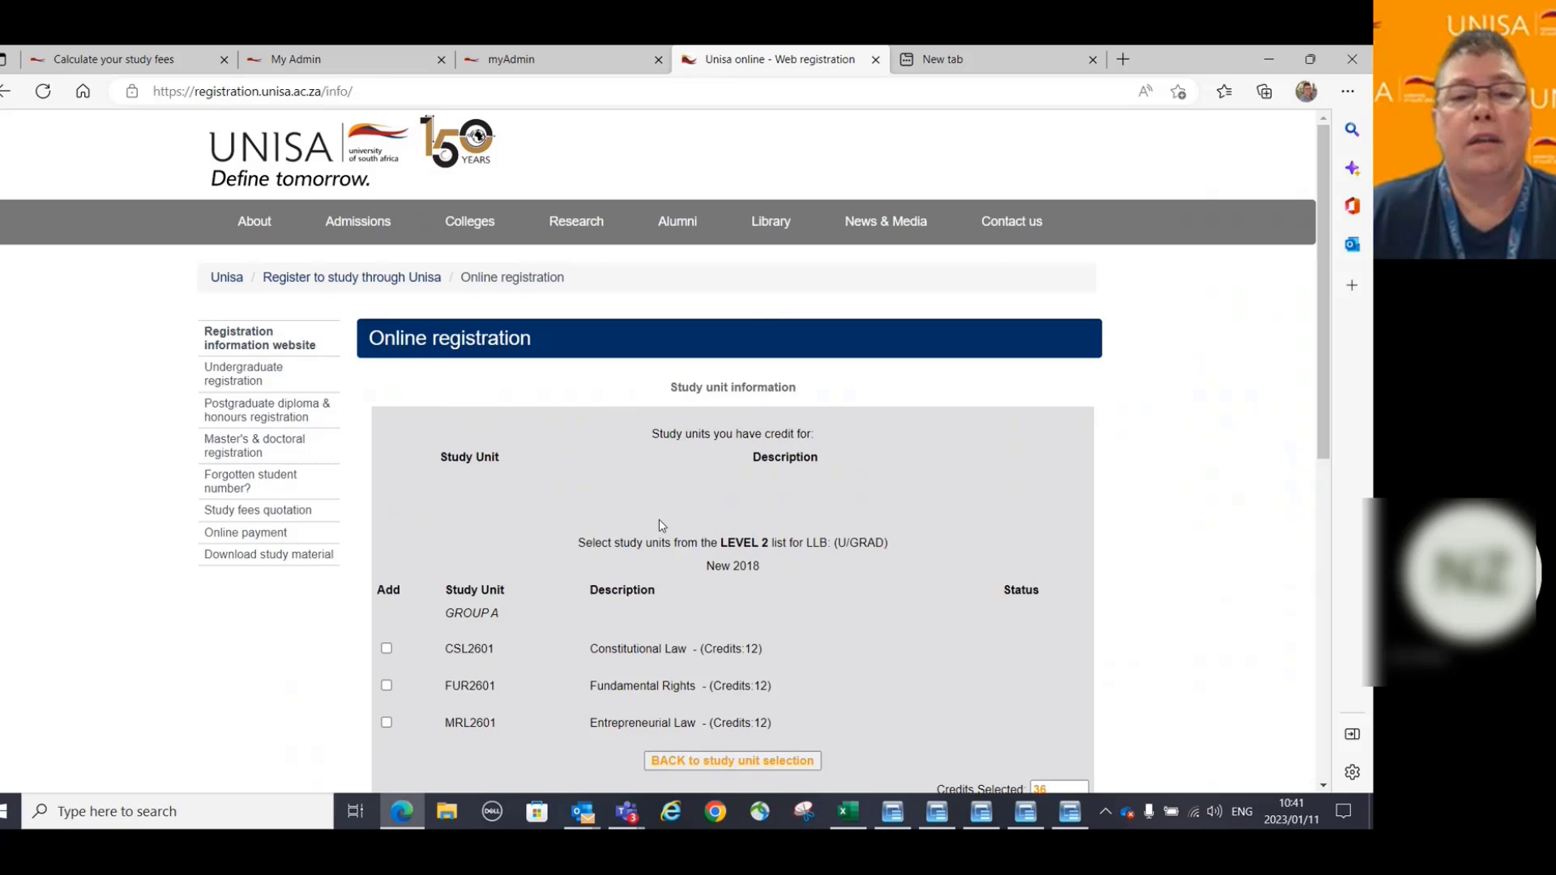
scroll(921, 580, down, 2)
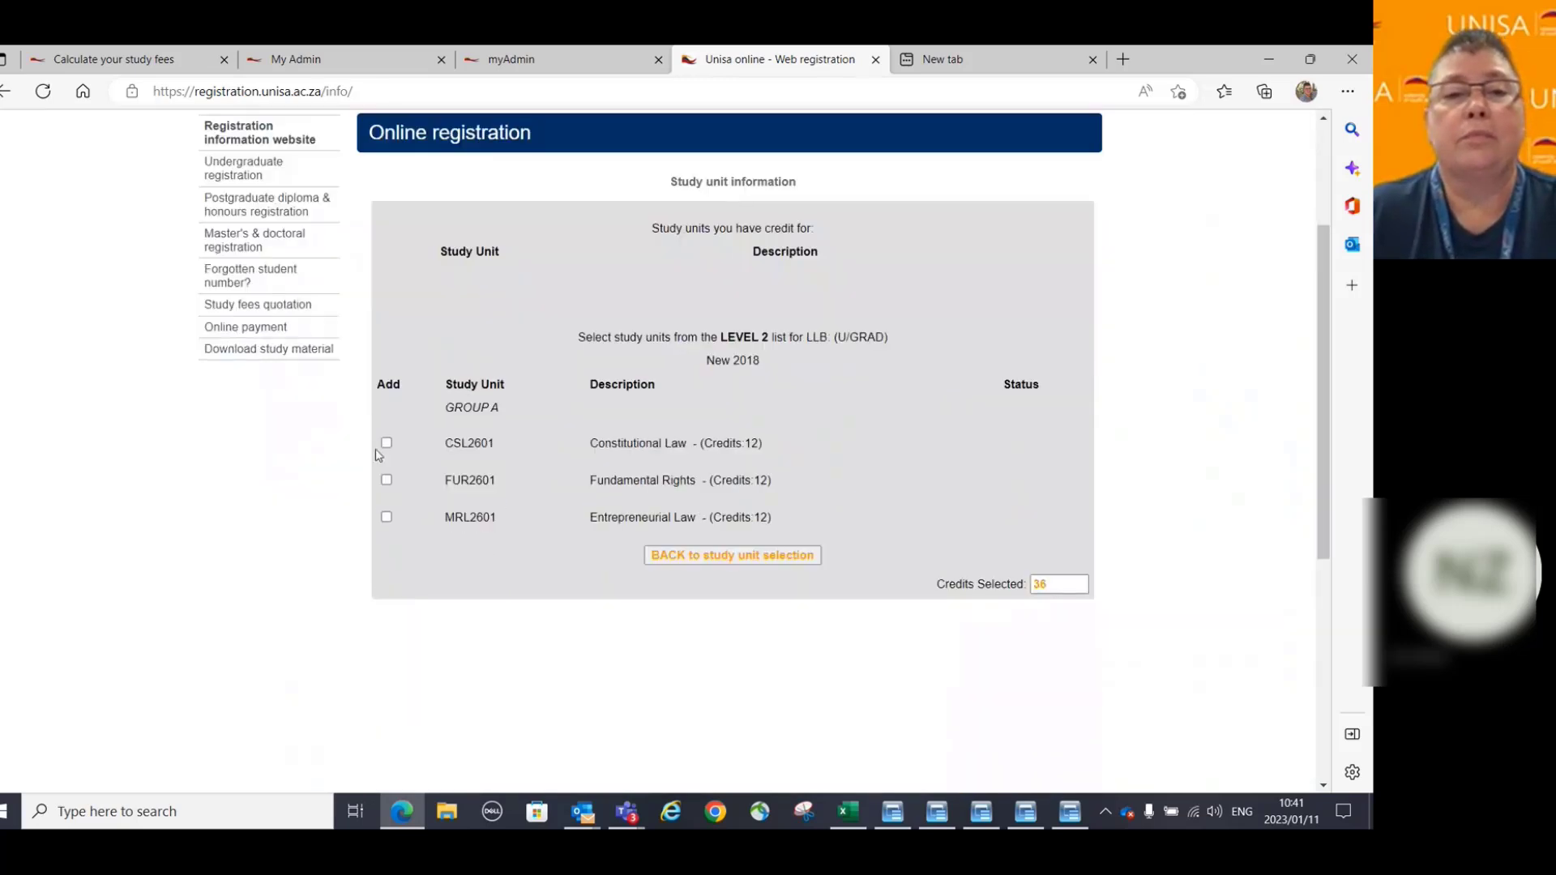
click(386, 443)
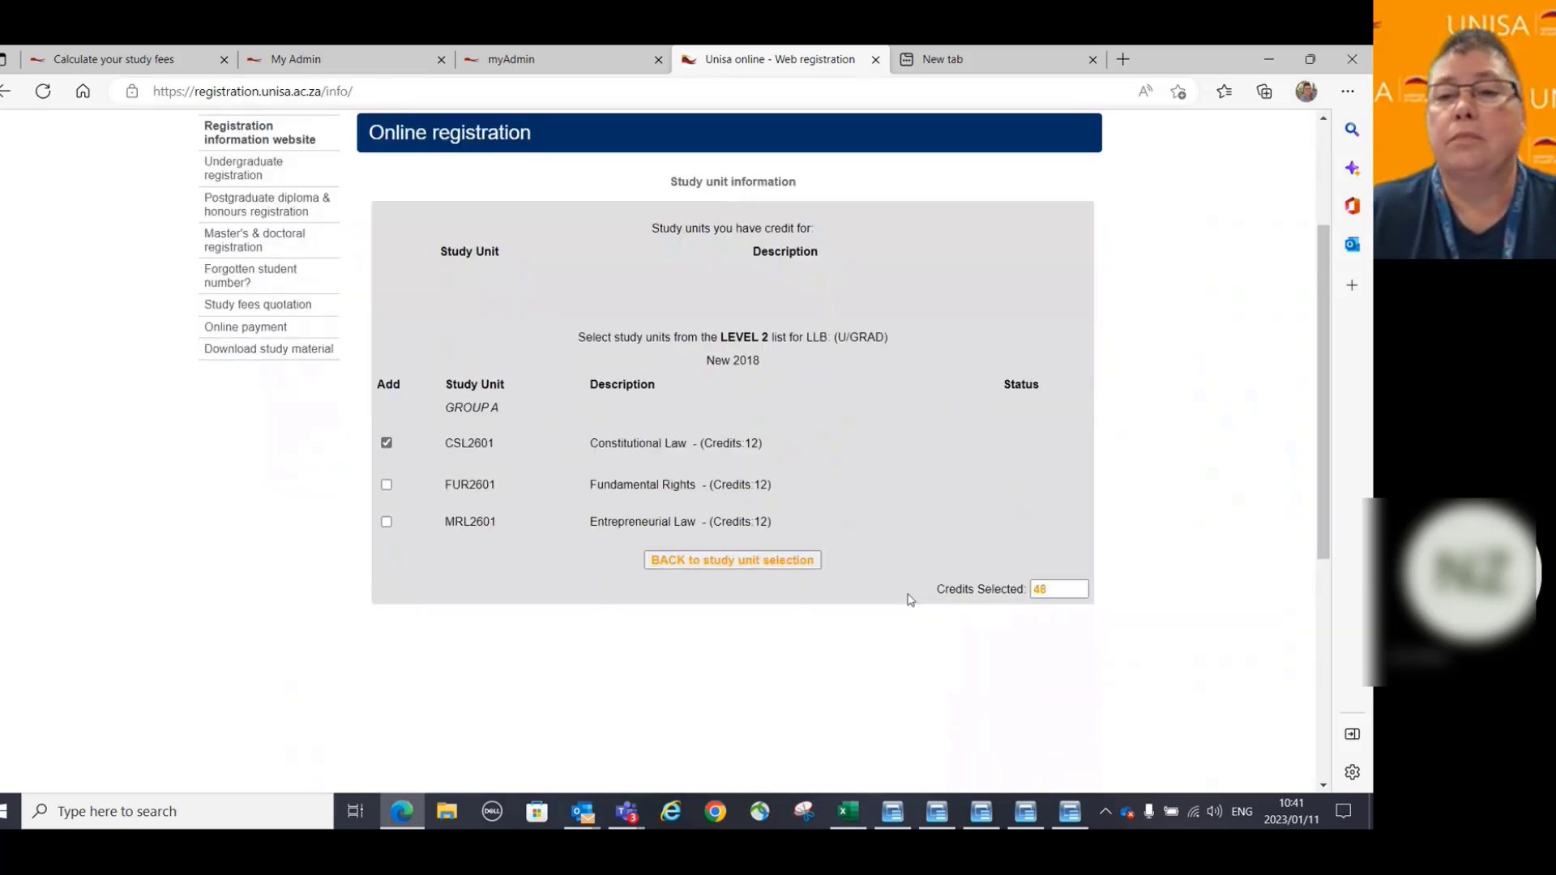
click(734, 560)
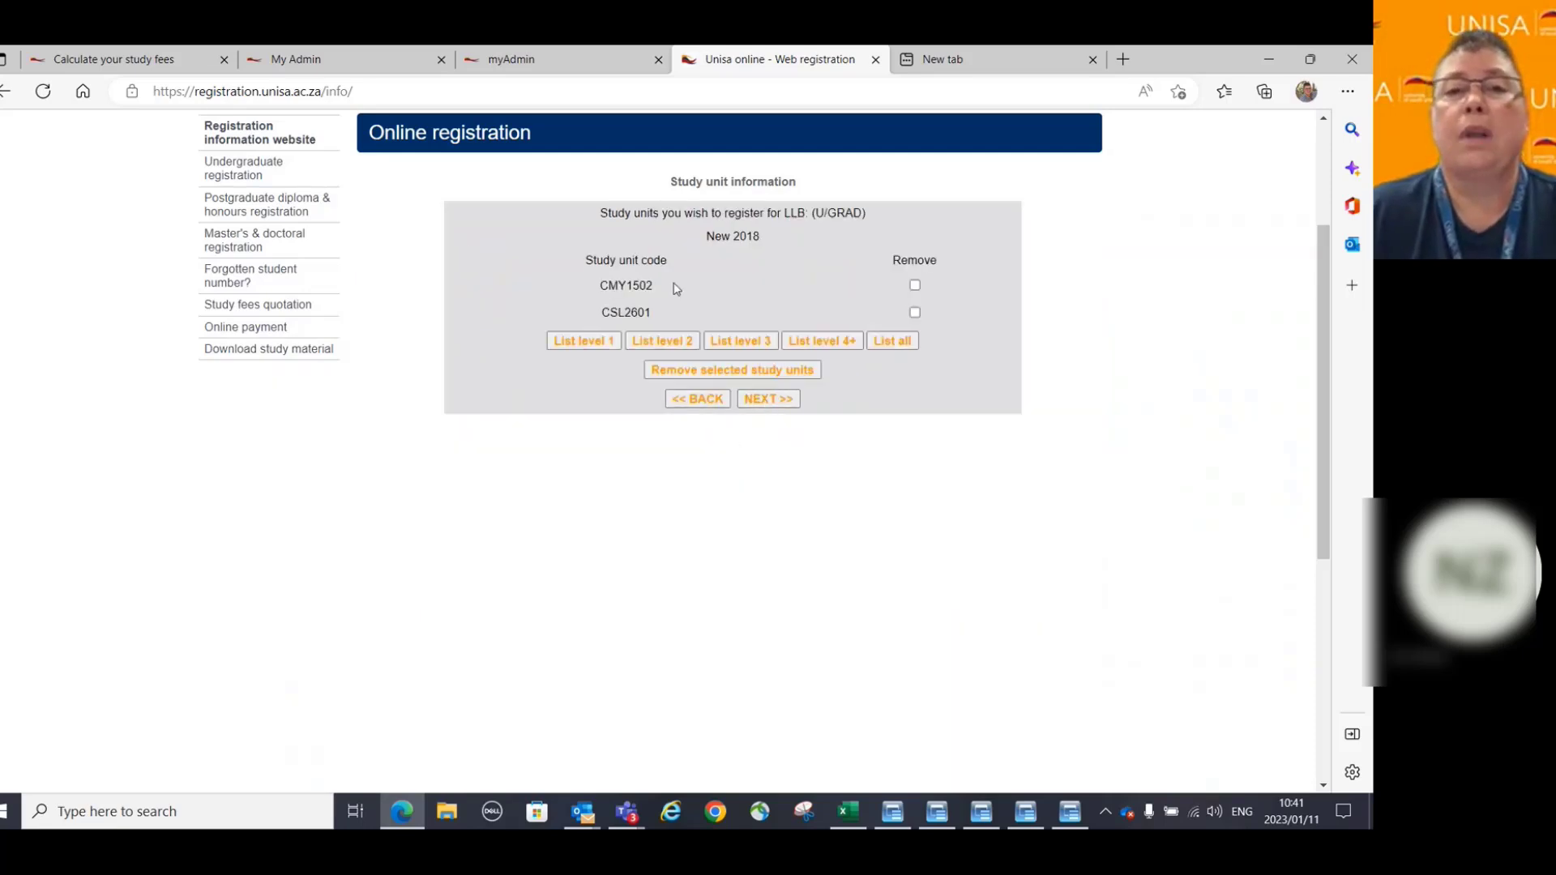
click(765, 400)
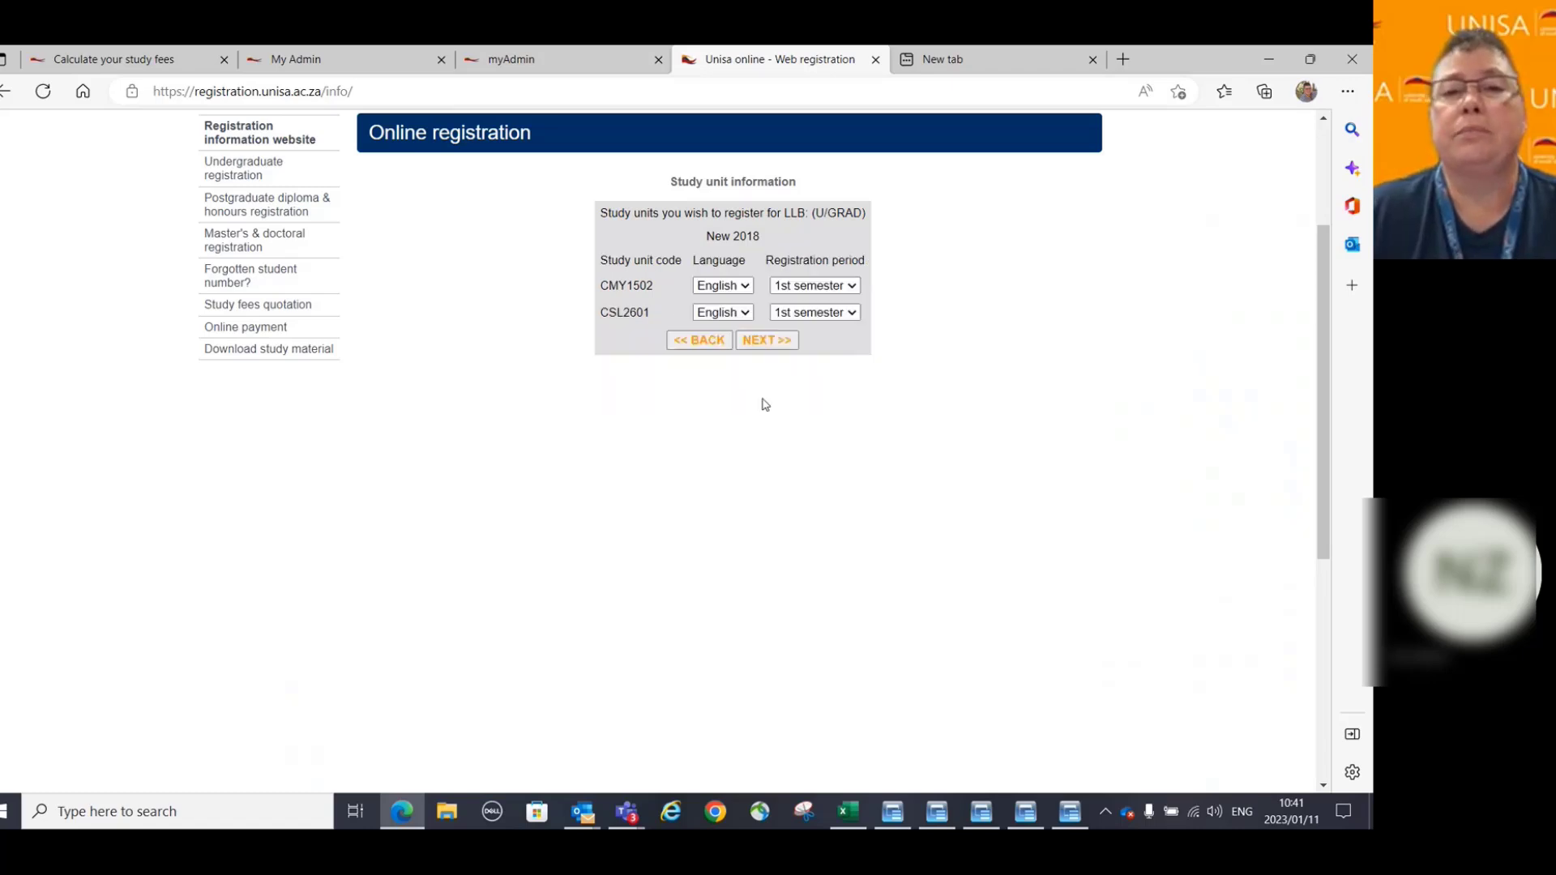
Confirm English and 1st semester for CMY1502 and CSL2601, then accept the declaration.
click(767, 341)
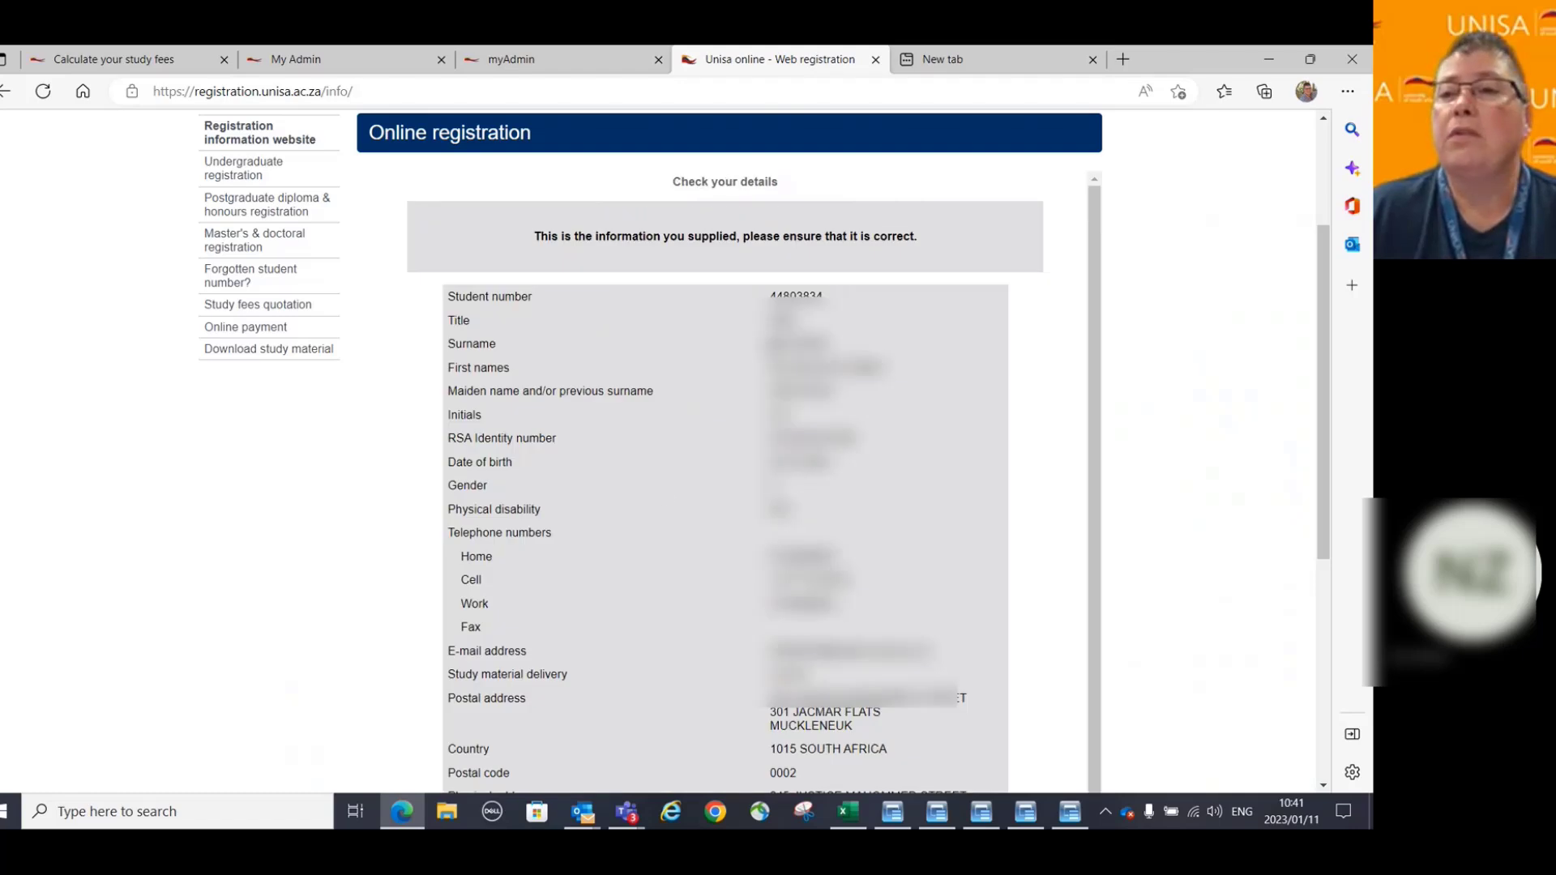
scroll(667, 497, down, 5)
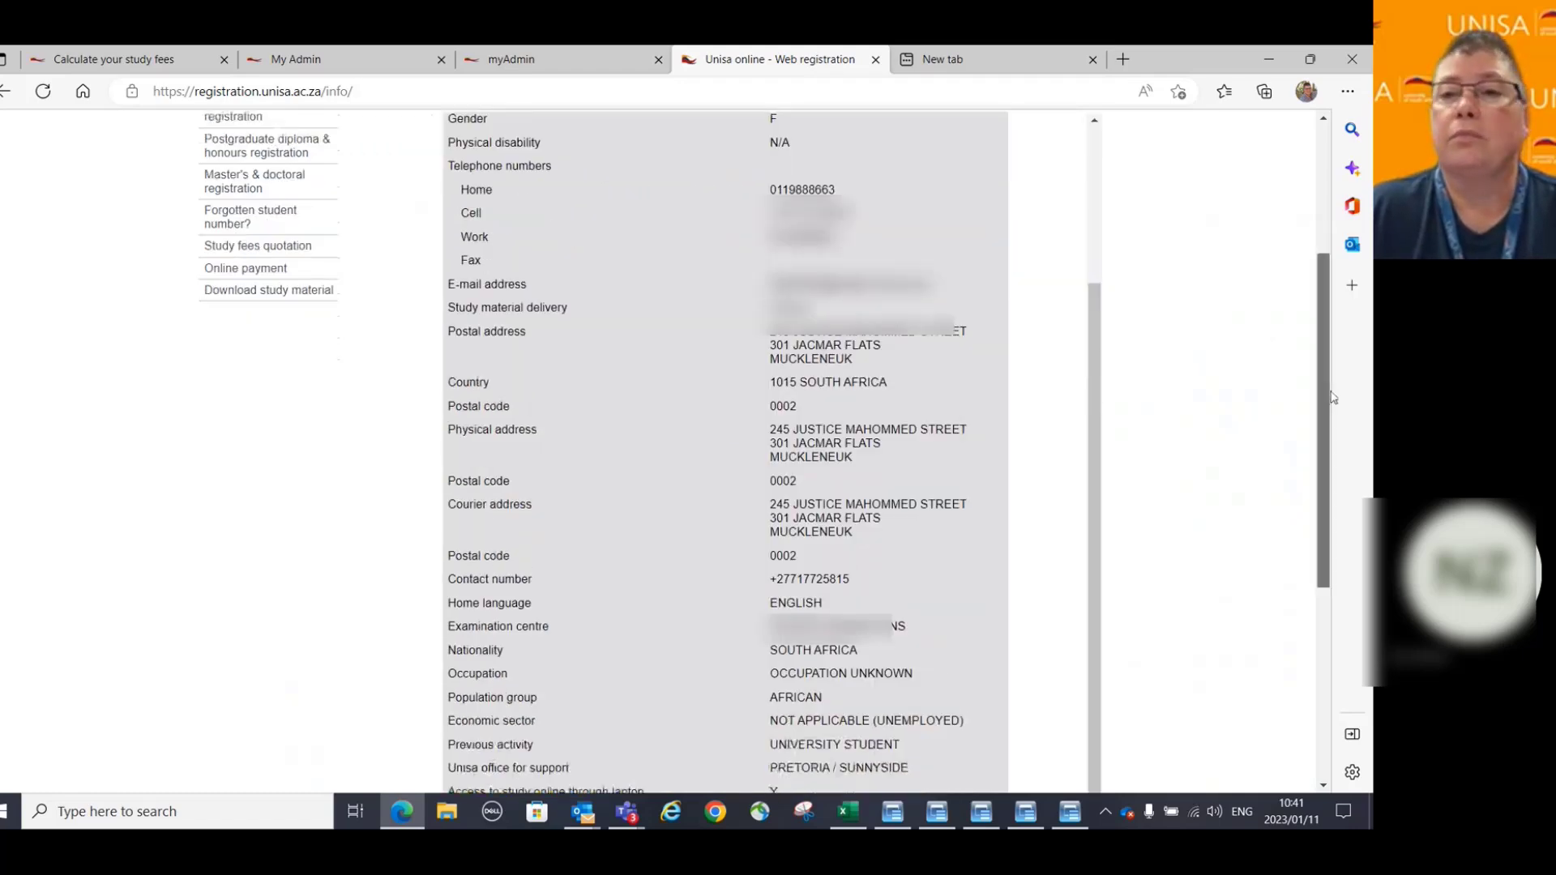
scroll(1092, 396, down, 5)
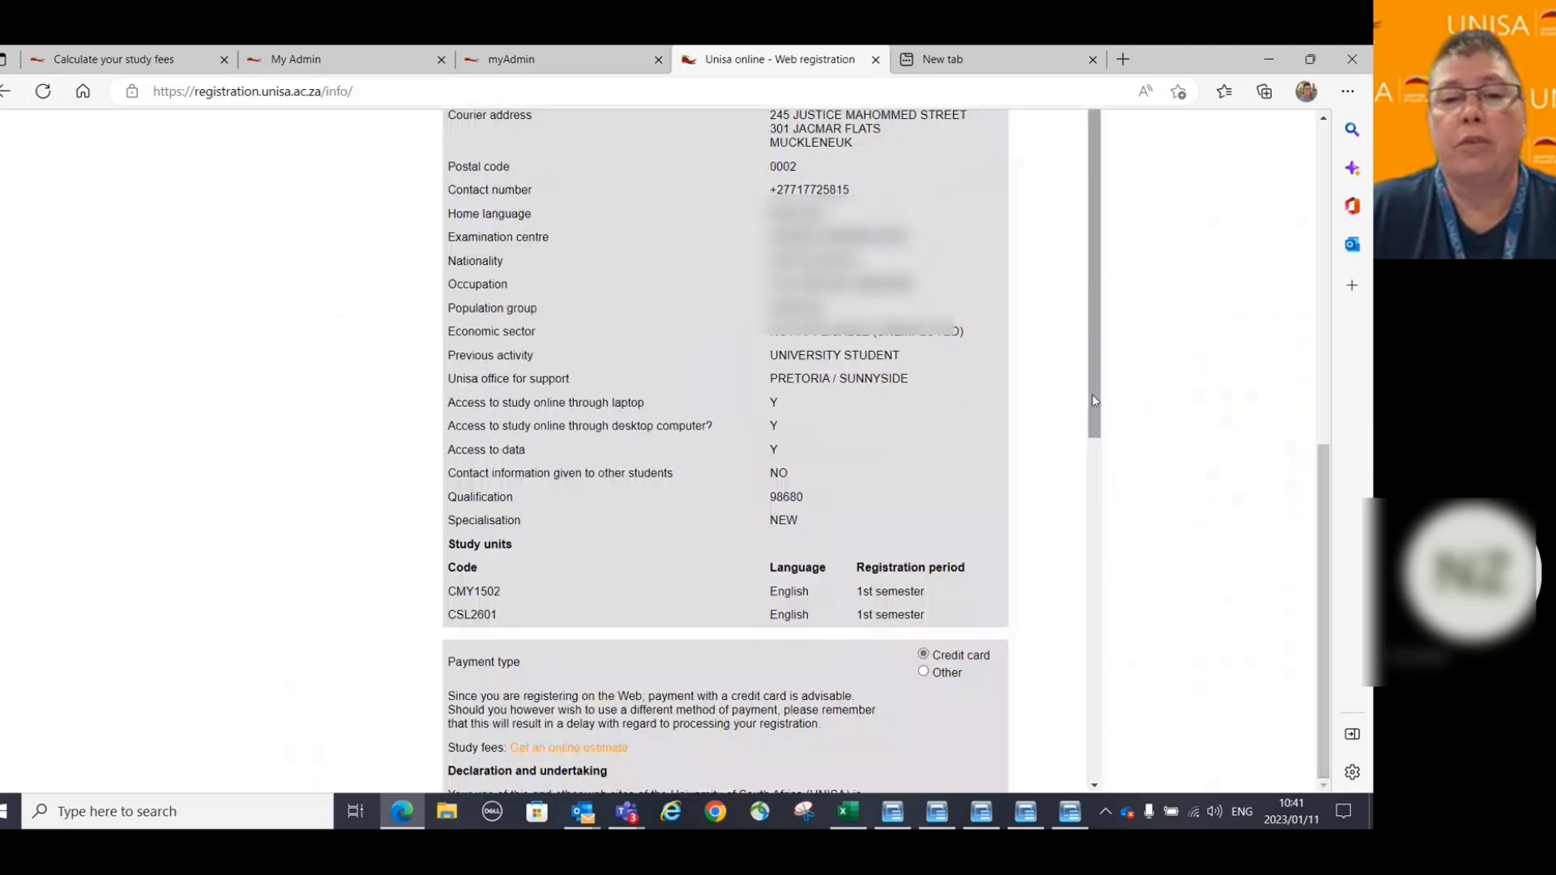
drag(1092, 398, 1111, 691)
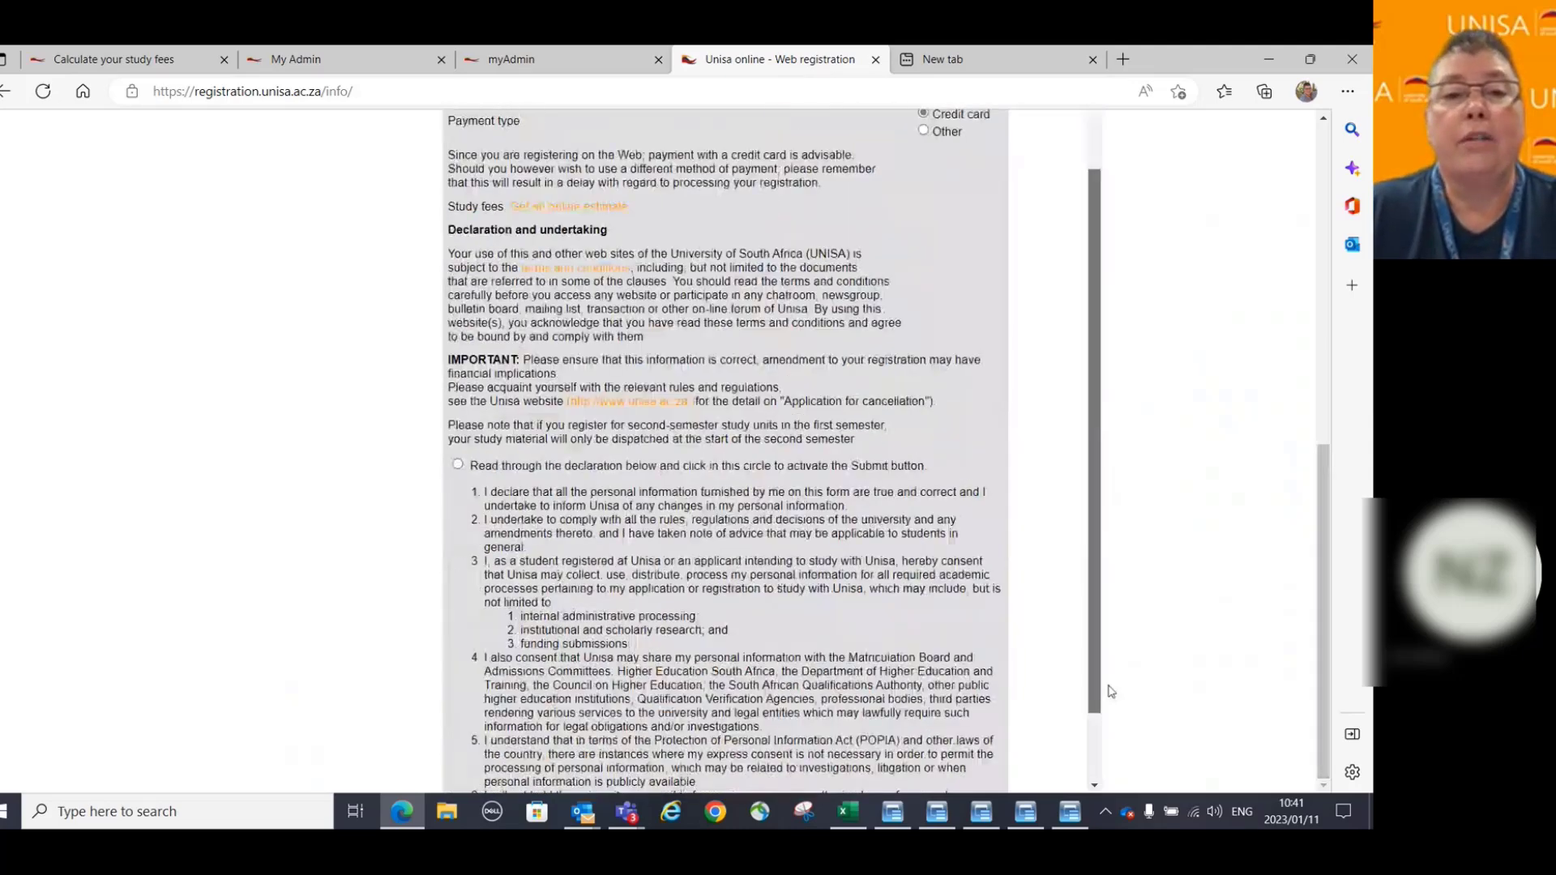
scroll(1111, 691, down, 2)
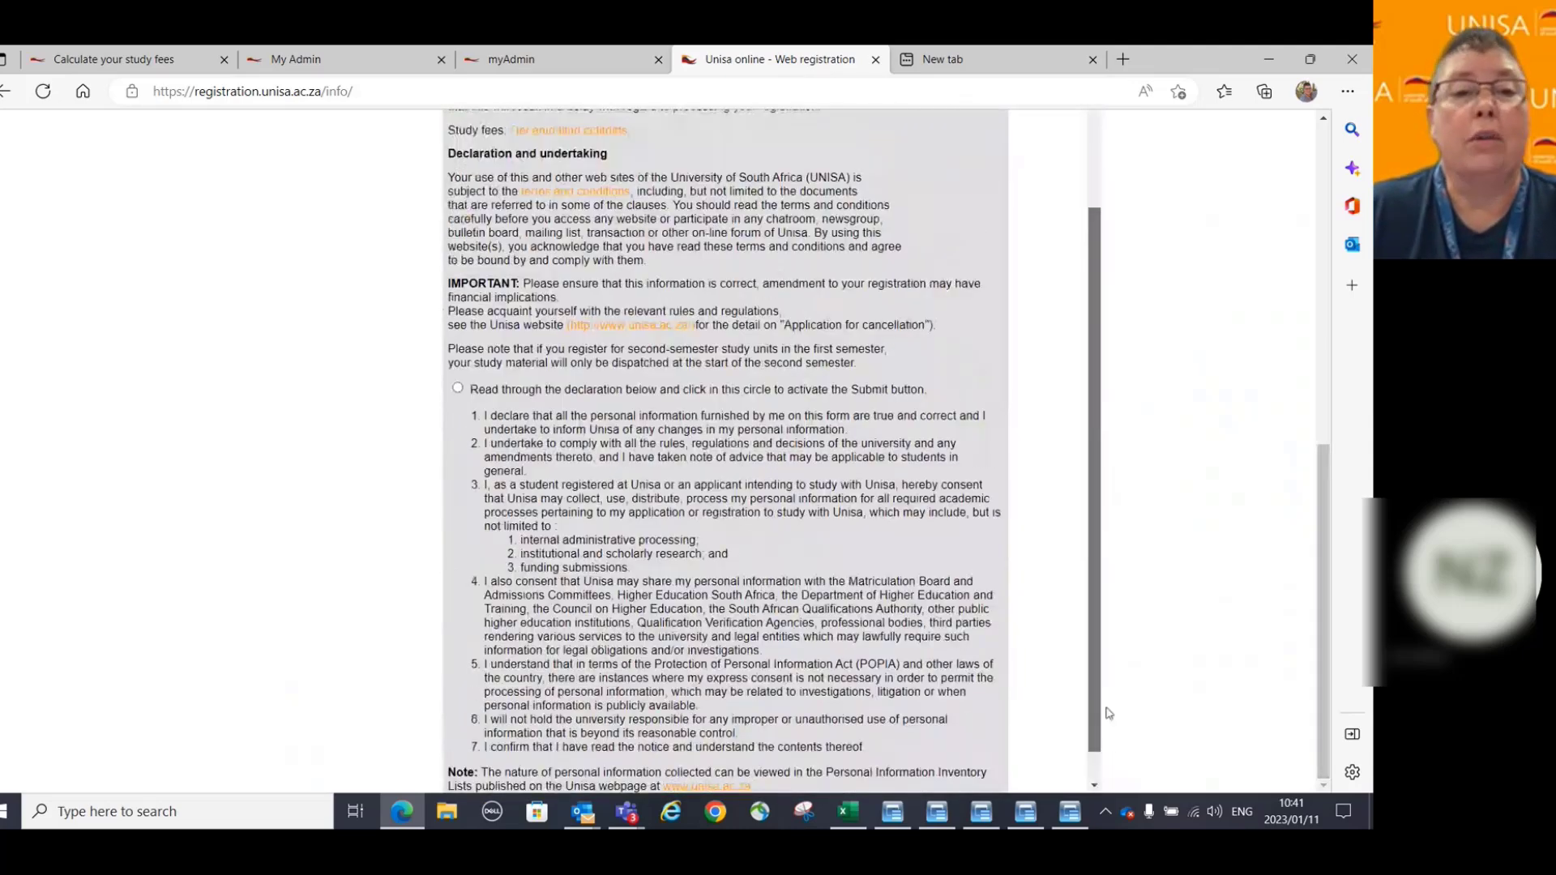
click(458, 388)
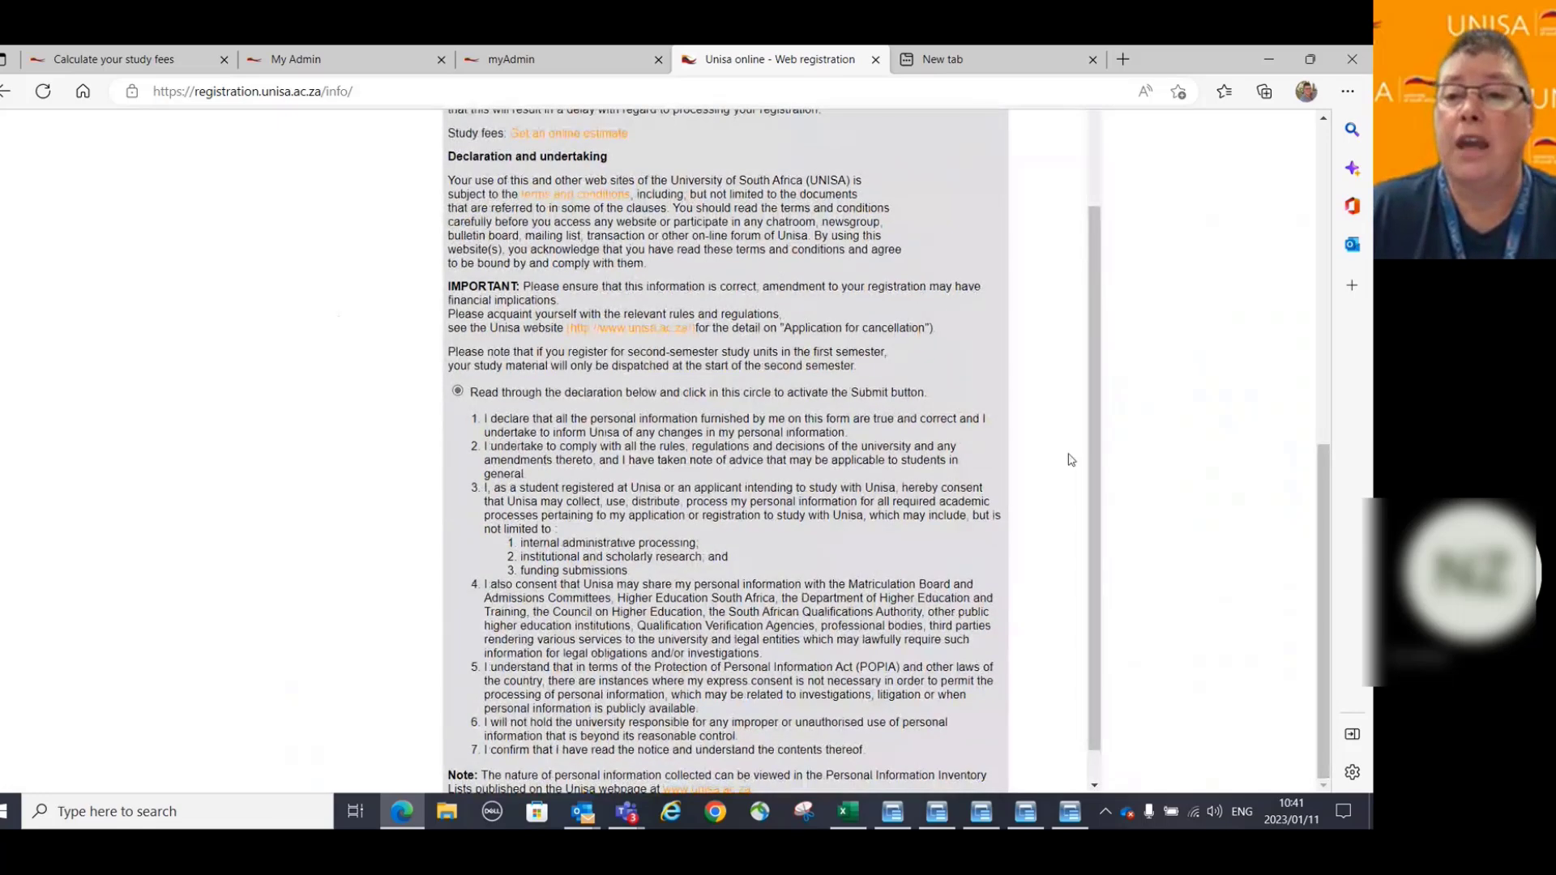
scroll(1103, 674, down, 2)
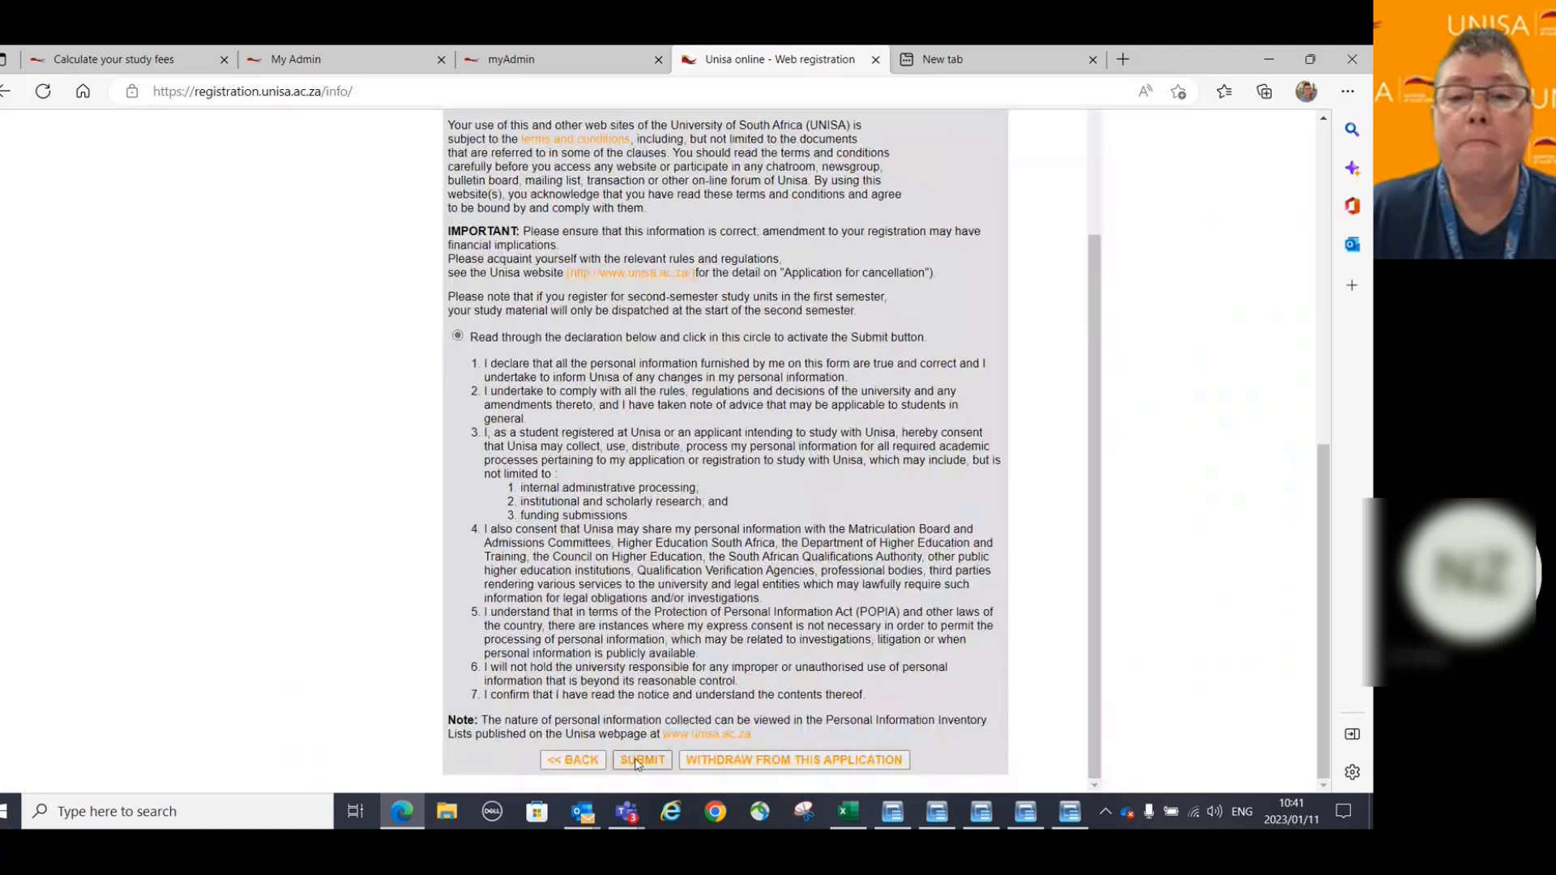
Resubmit the registration and, after the level 1 group B error, open HelpFile.pdf.
click(636, 760)
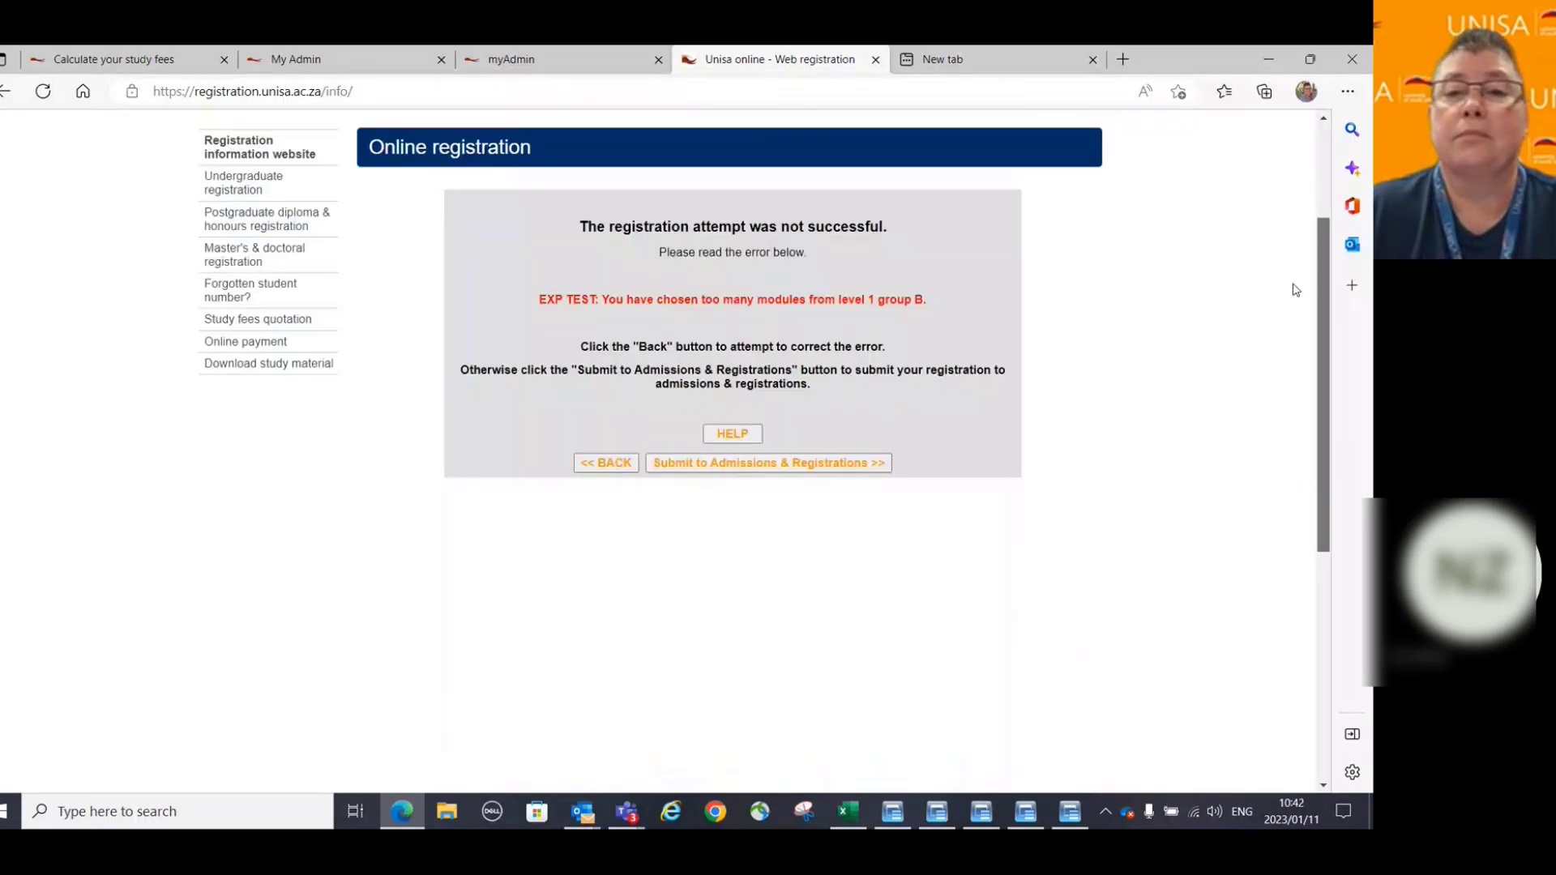
scroll(507, 456, up, 3)
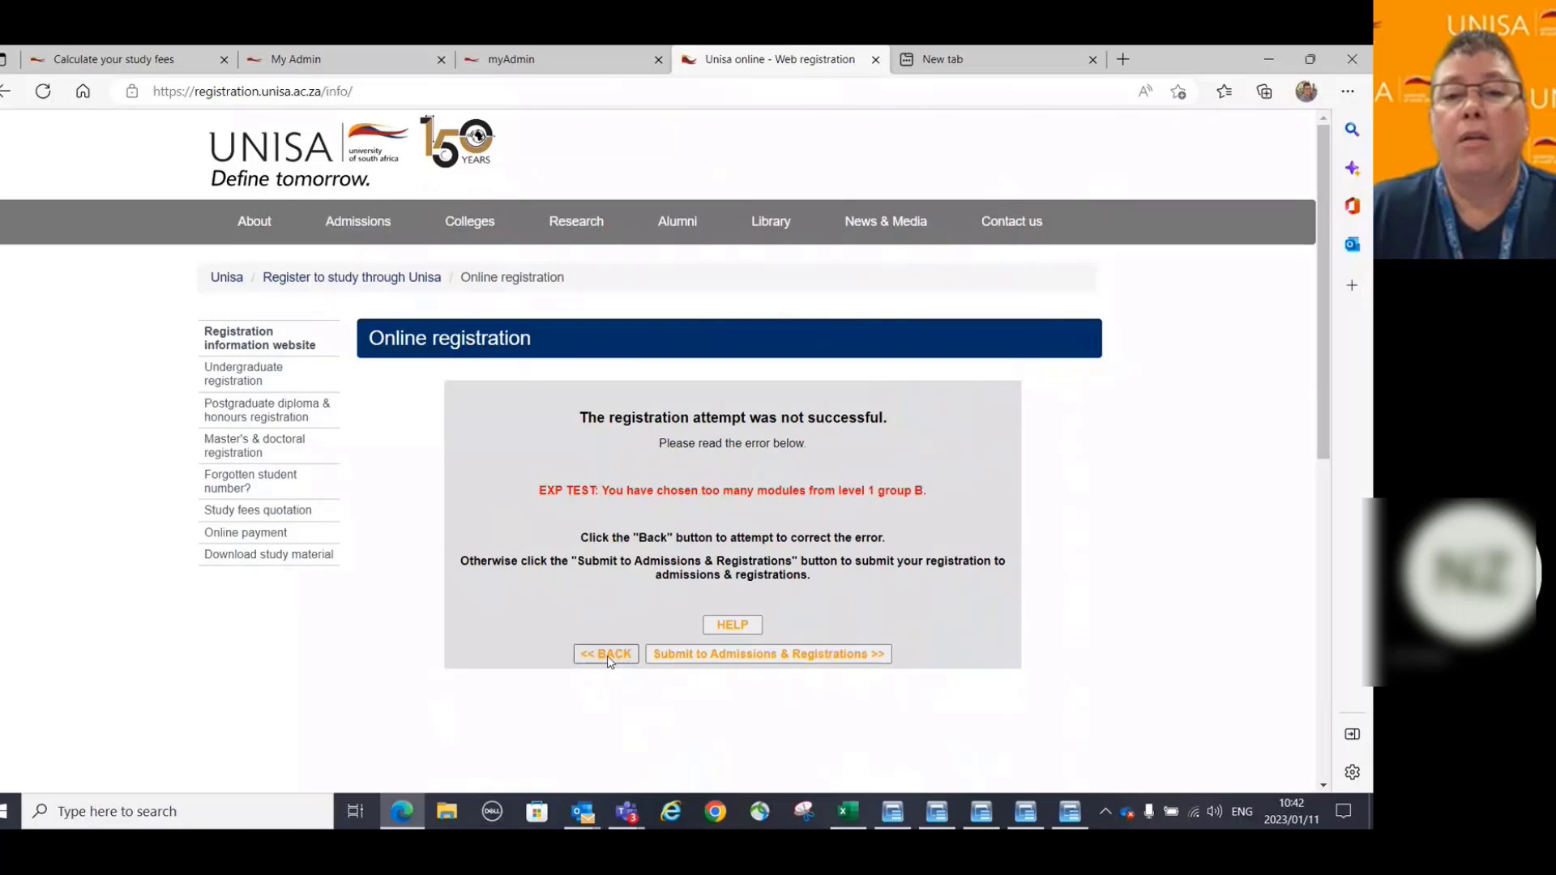
click(722, 629)
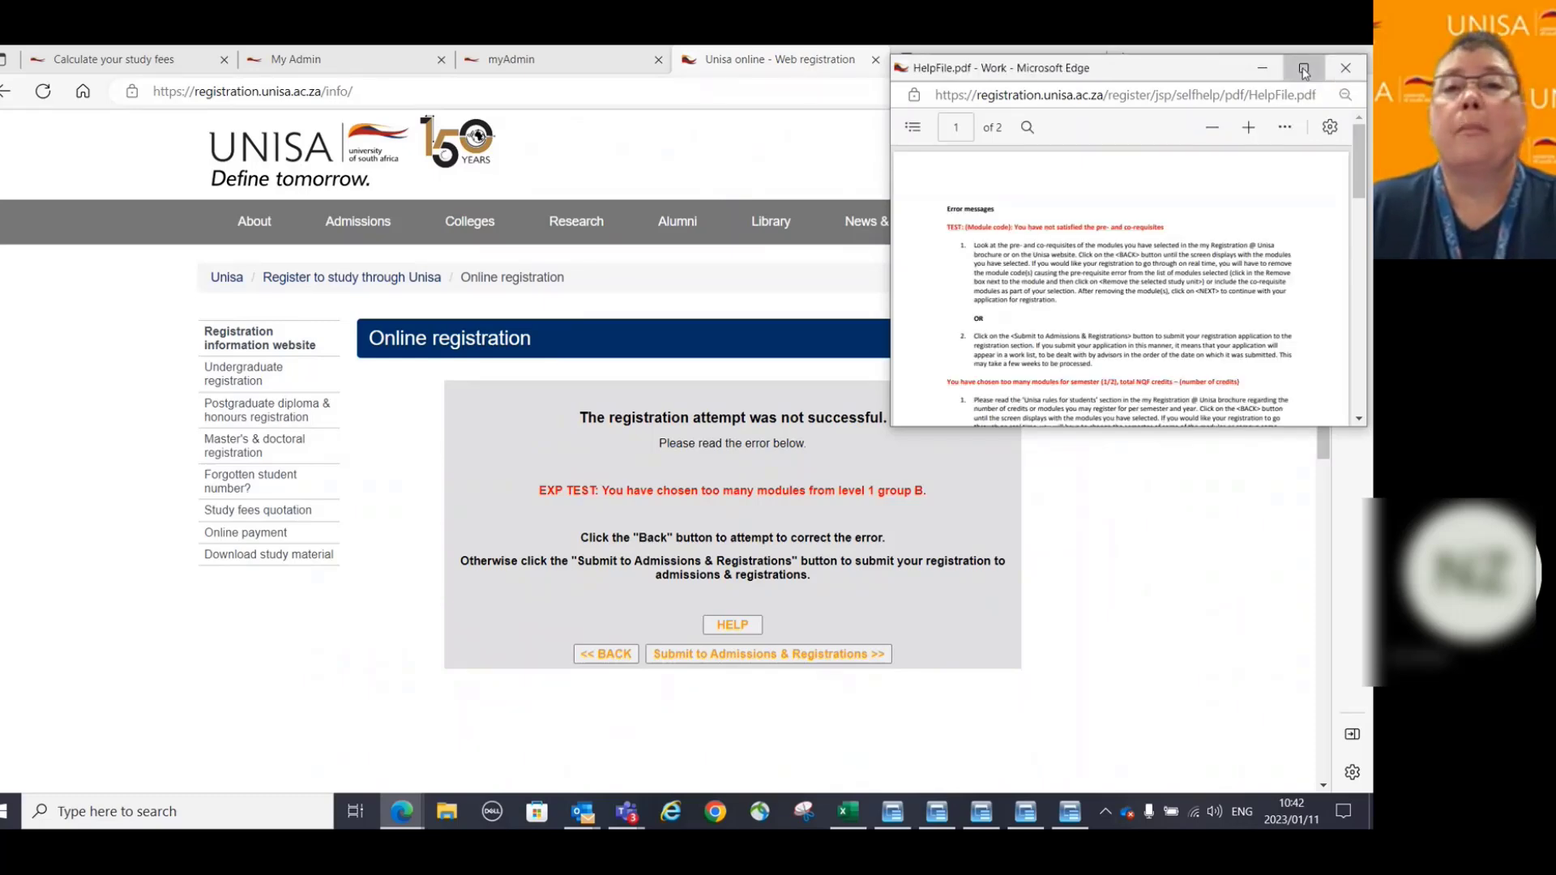
Maximize HelpFile.pdf and highlight the EXP TEST advice on too many level-group modules.
click(1305, 68)
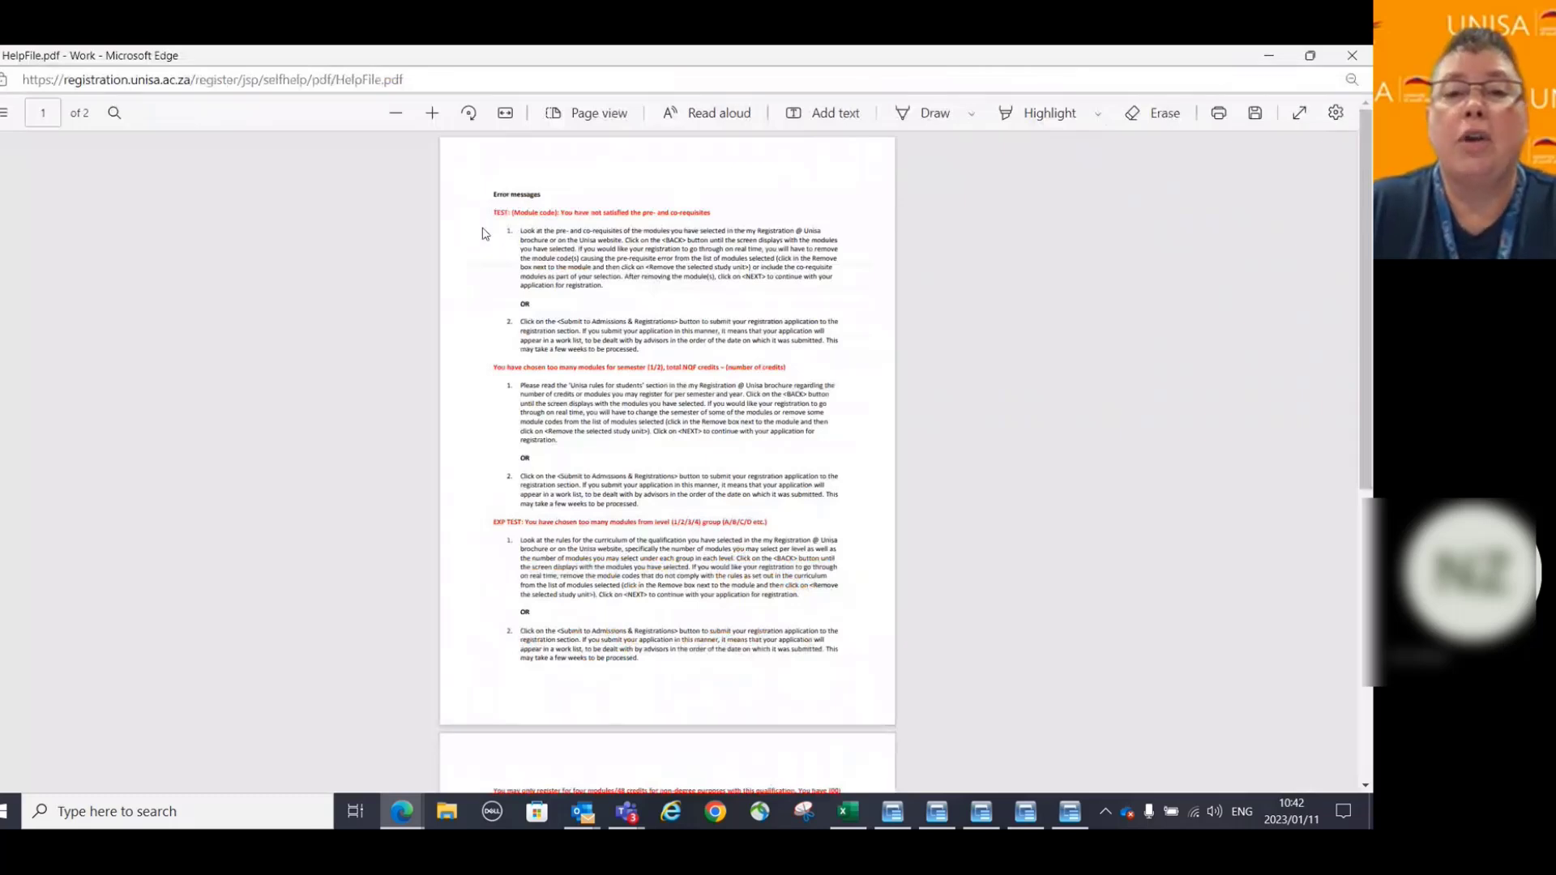
scroll(1055, 411, down, 2)
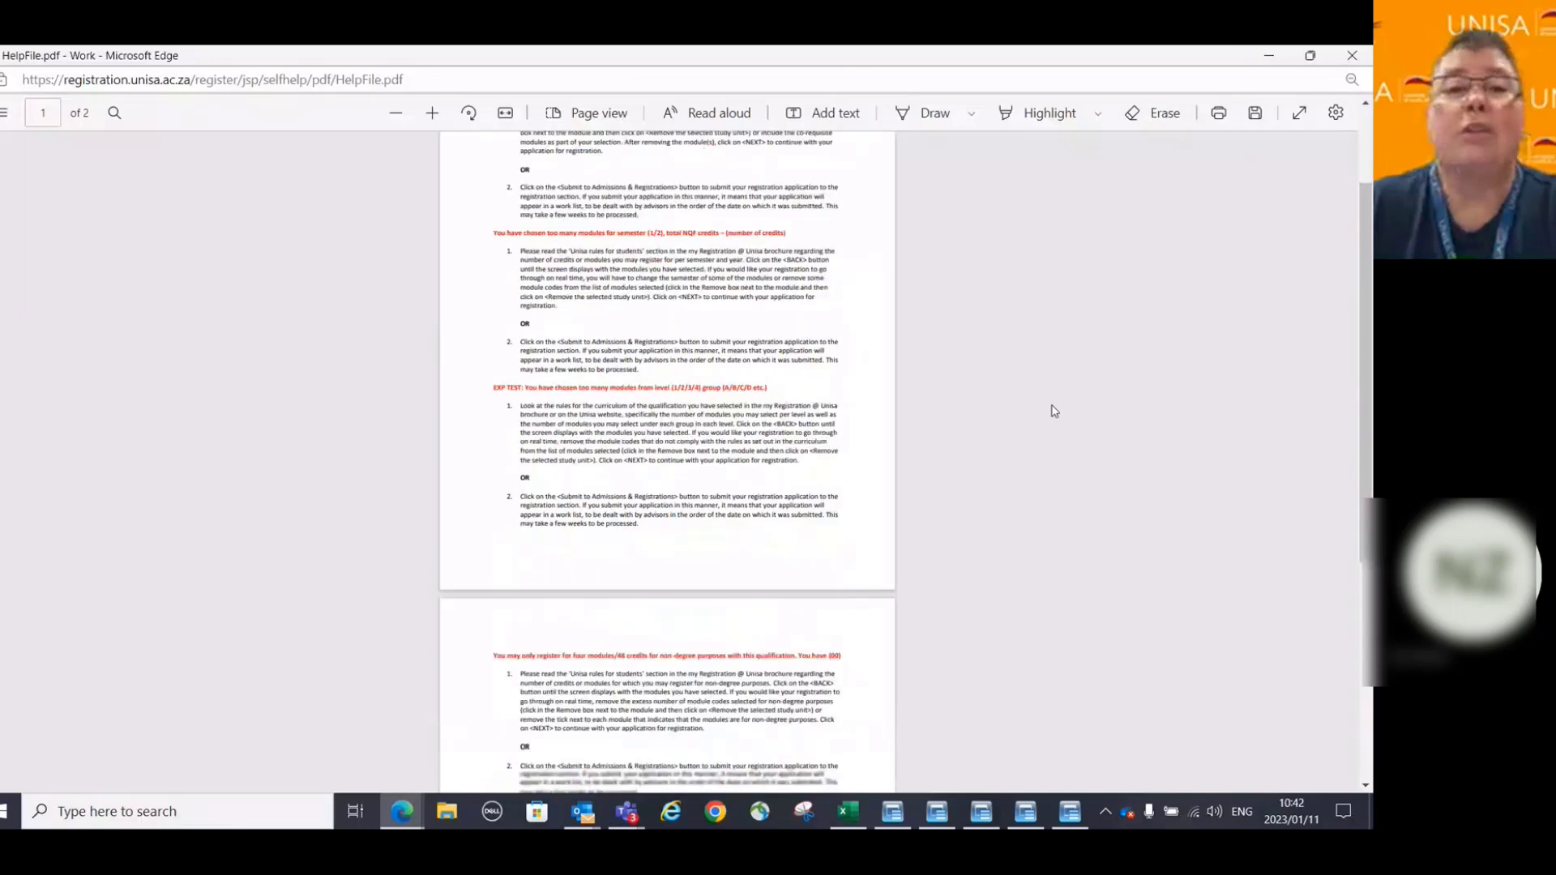
scroll(1054, 411, down, 1)
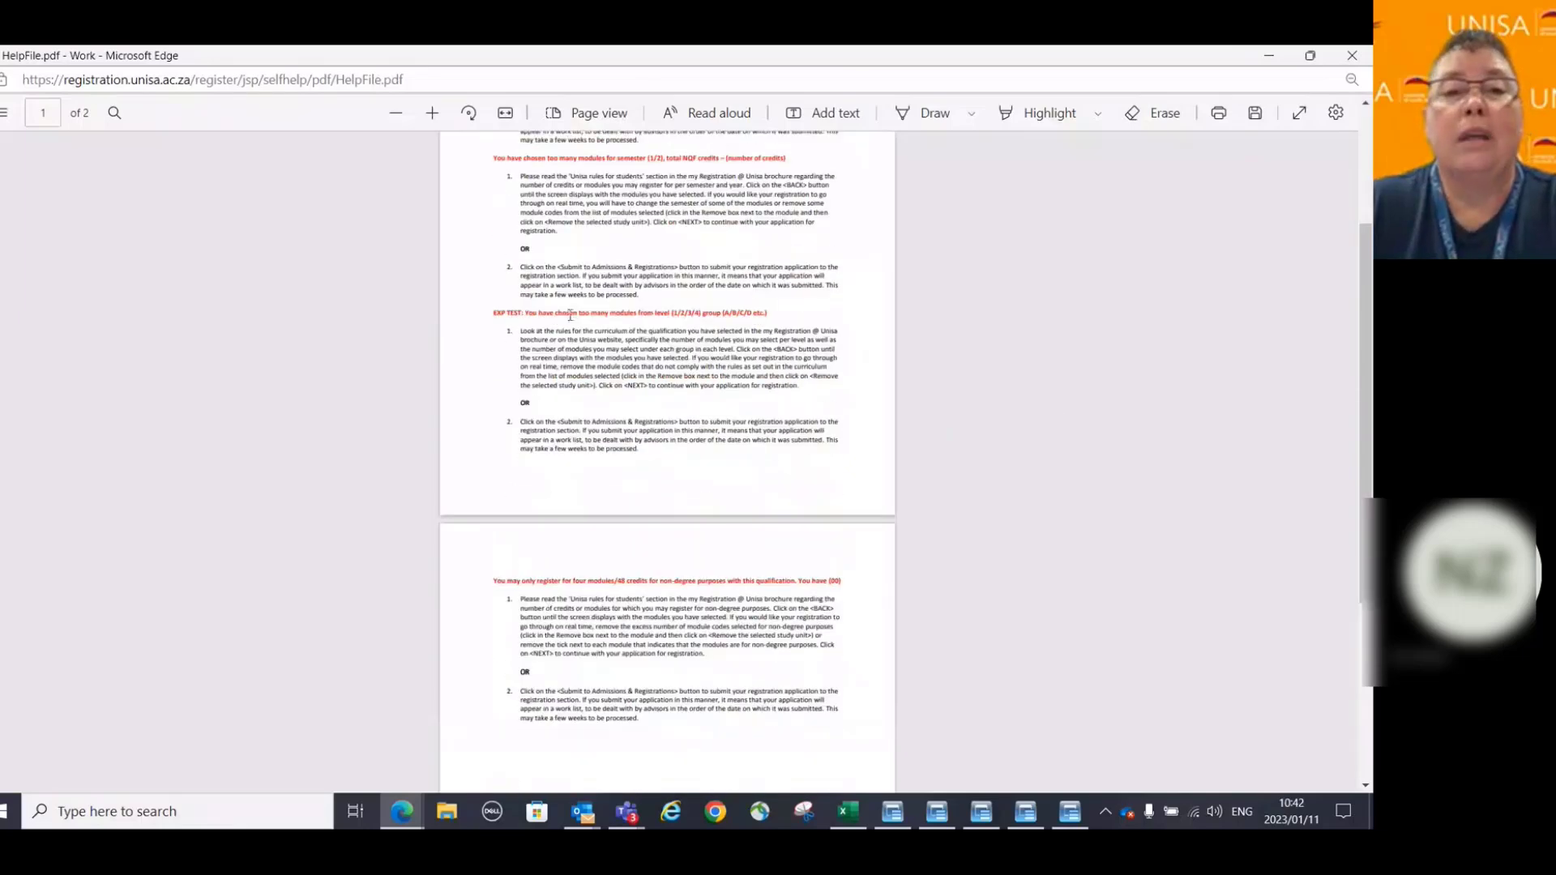
drag(519, 329, 702, 458)
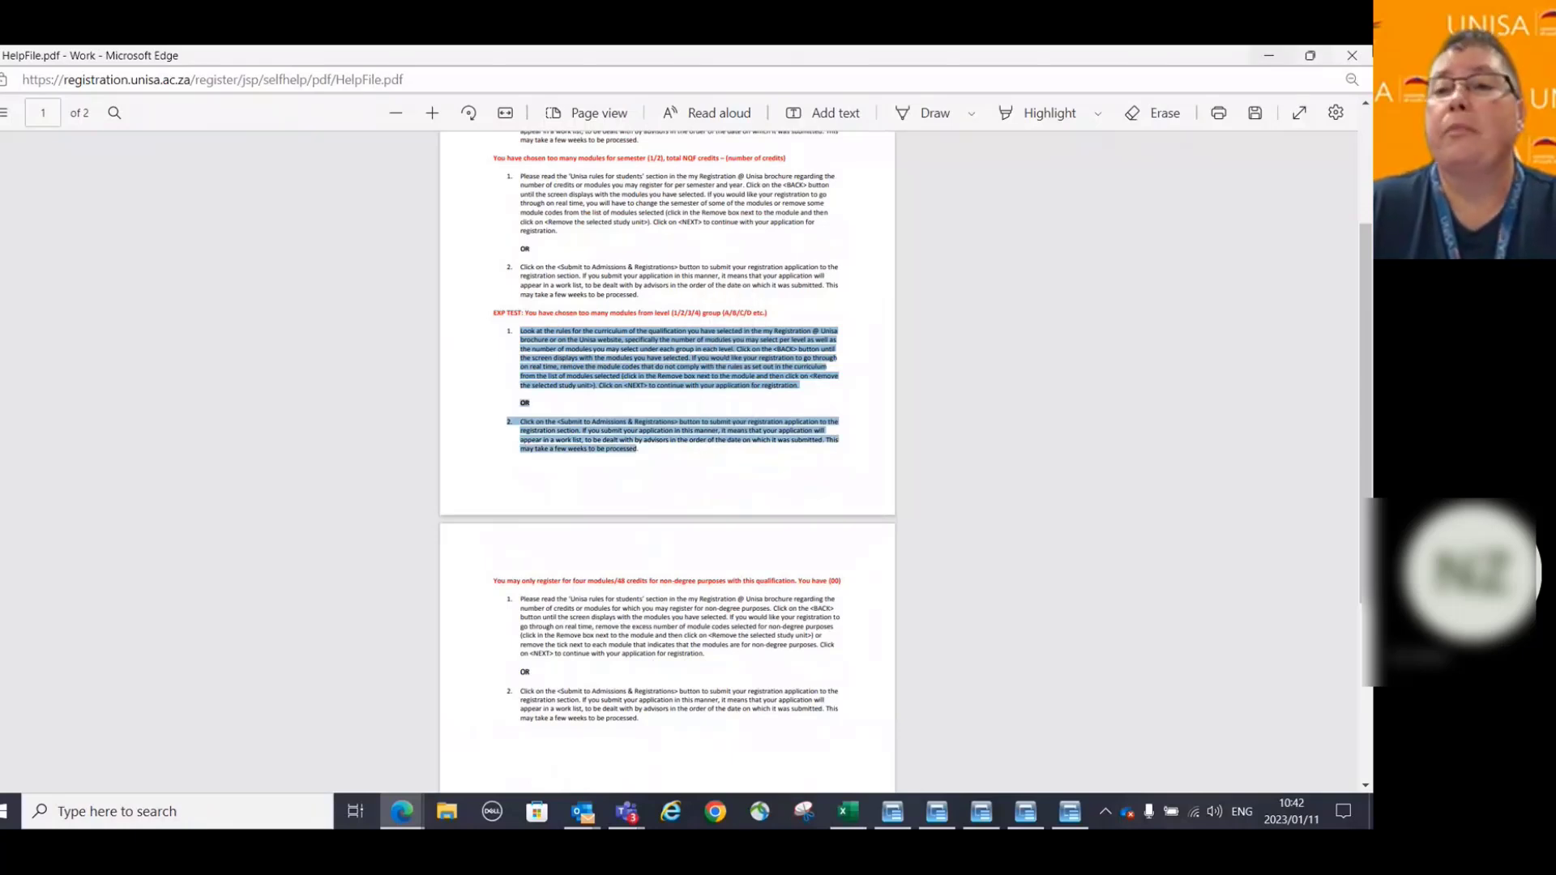
Close the help file and return to the list of chosen study units.
click(1352, 56)
click(609, 651)
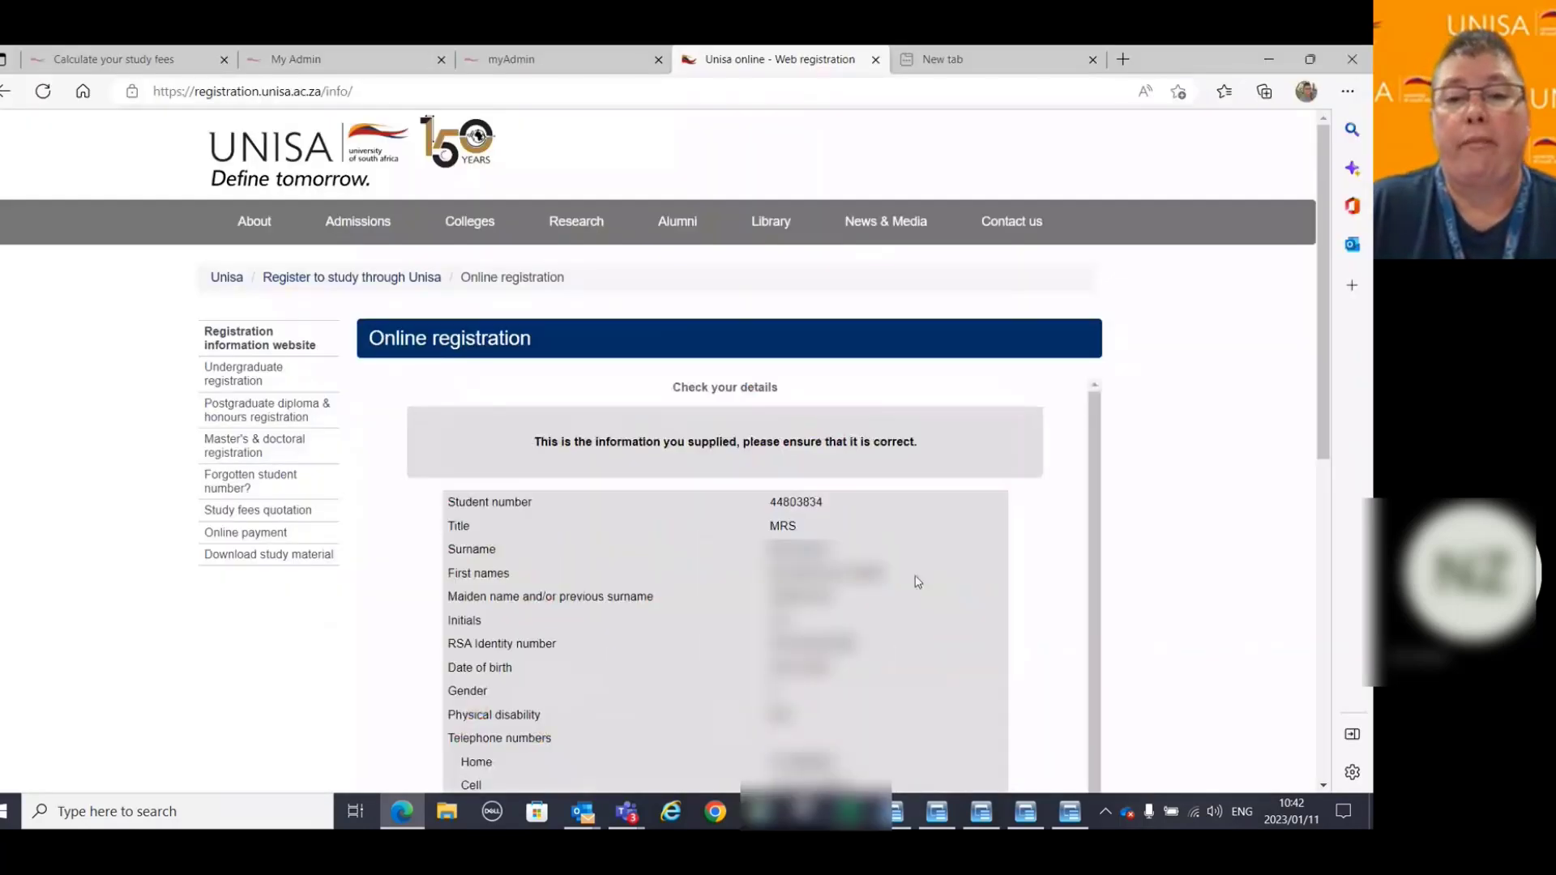
scroll(1139, 524, down, 5)
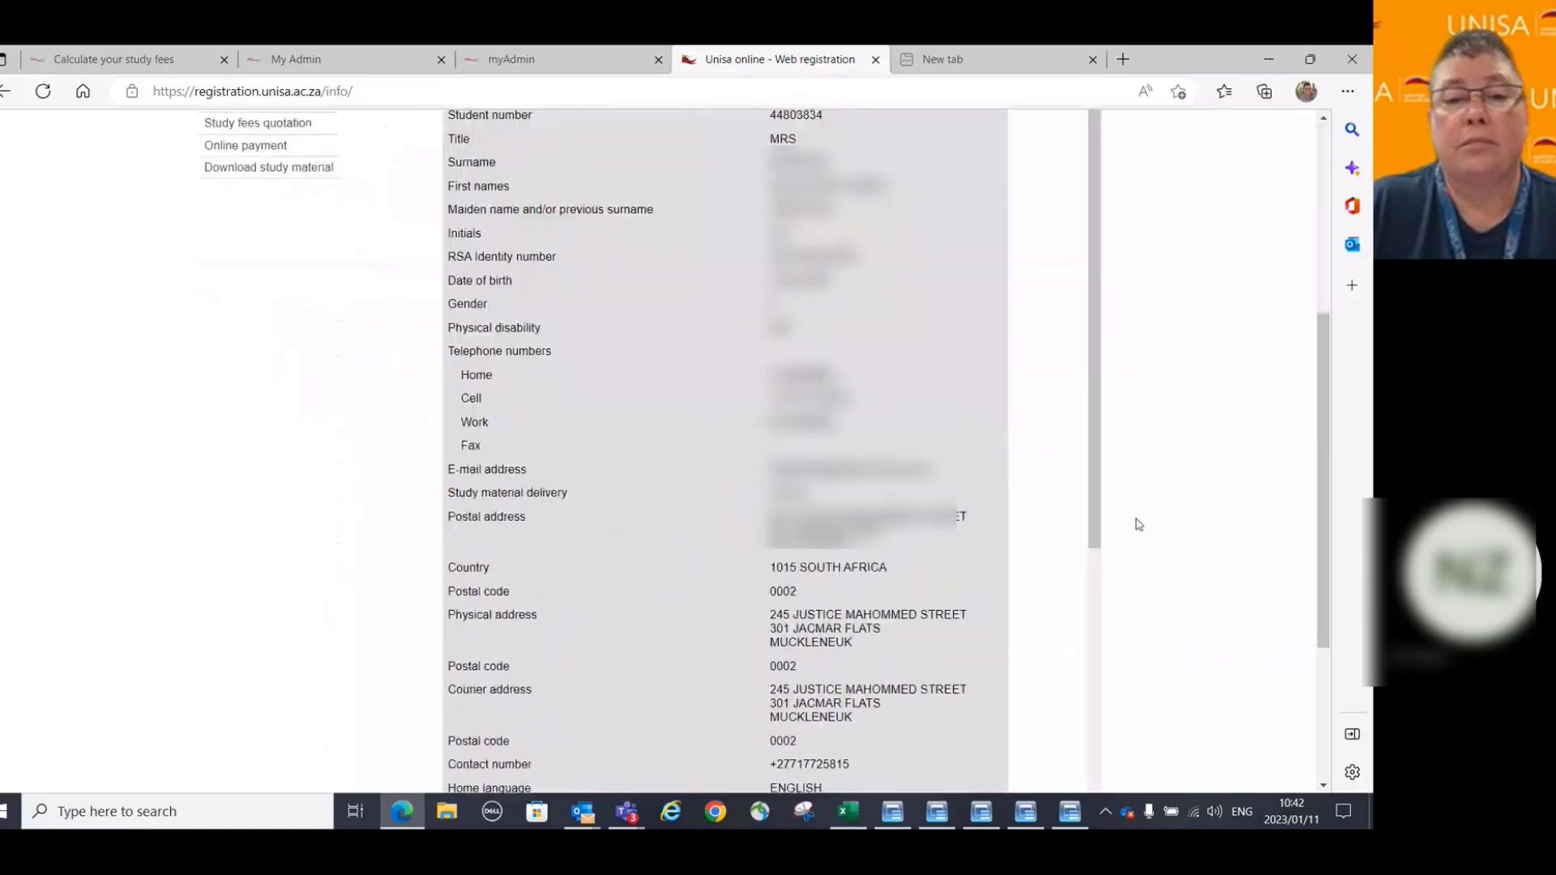
scroll(1134, 528, down, 3)
drag(1098, 276, 1094, 503)
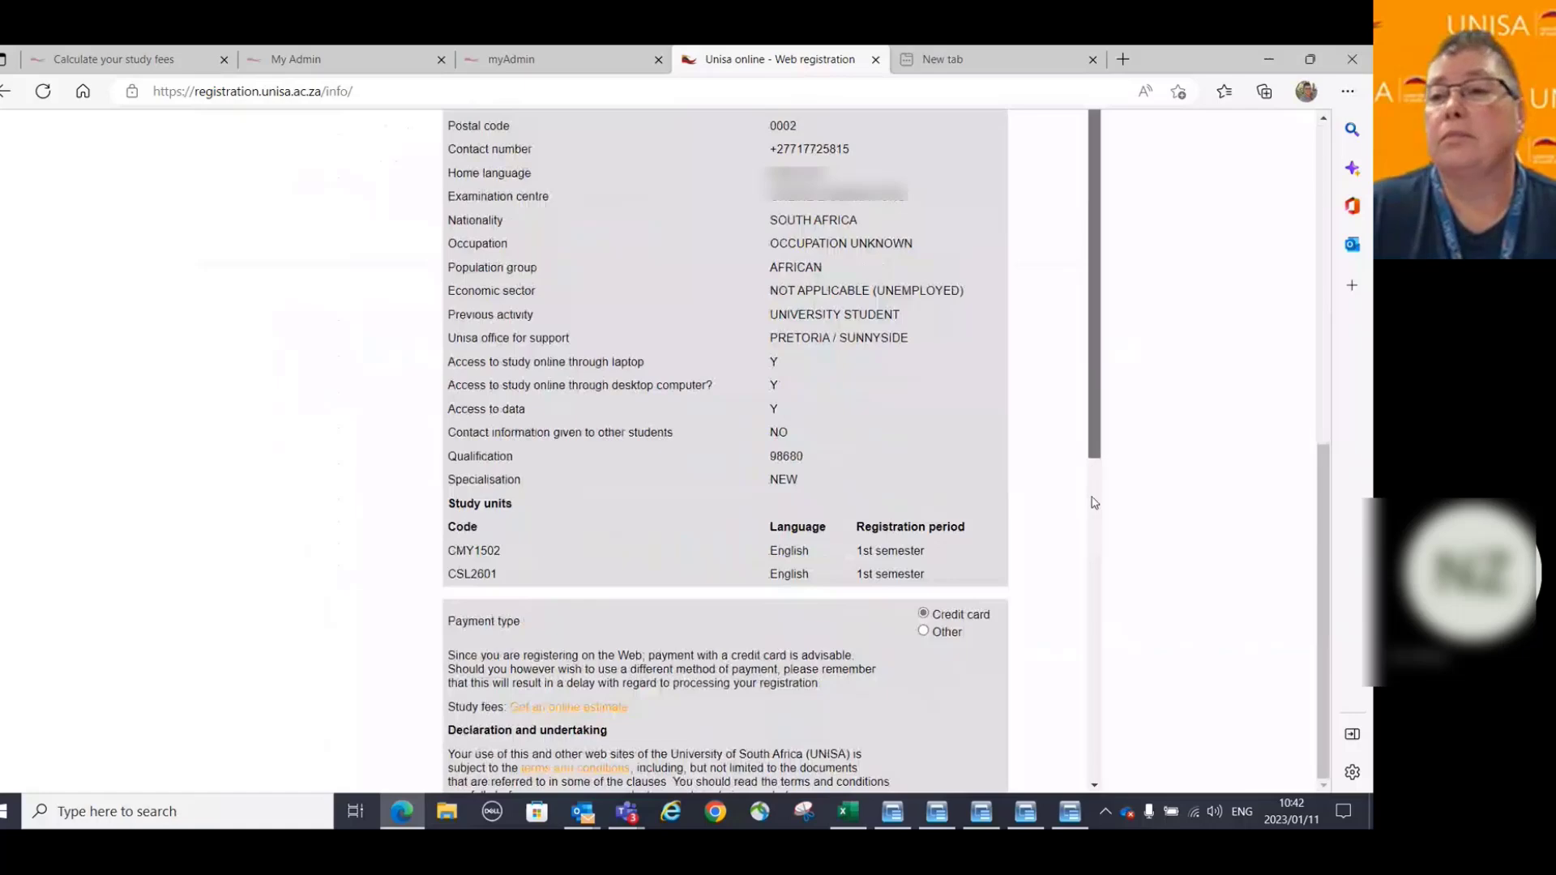
scroll(1094, 502, down, 7)
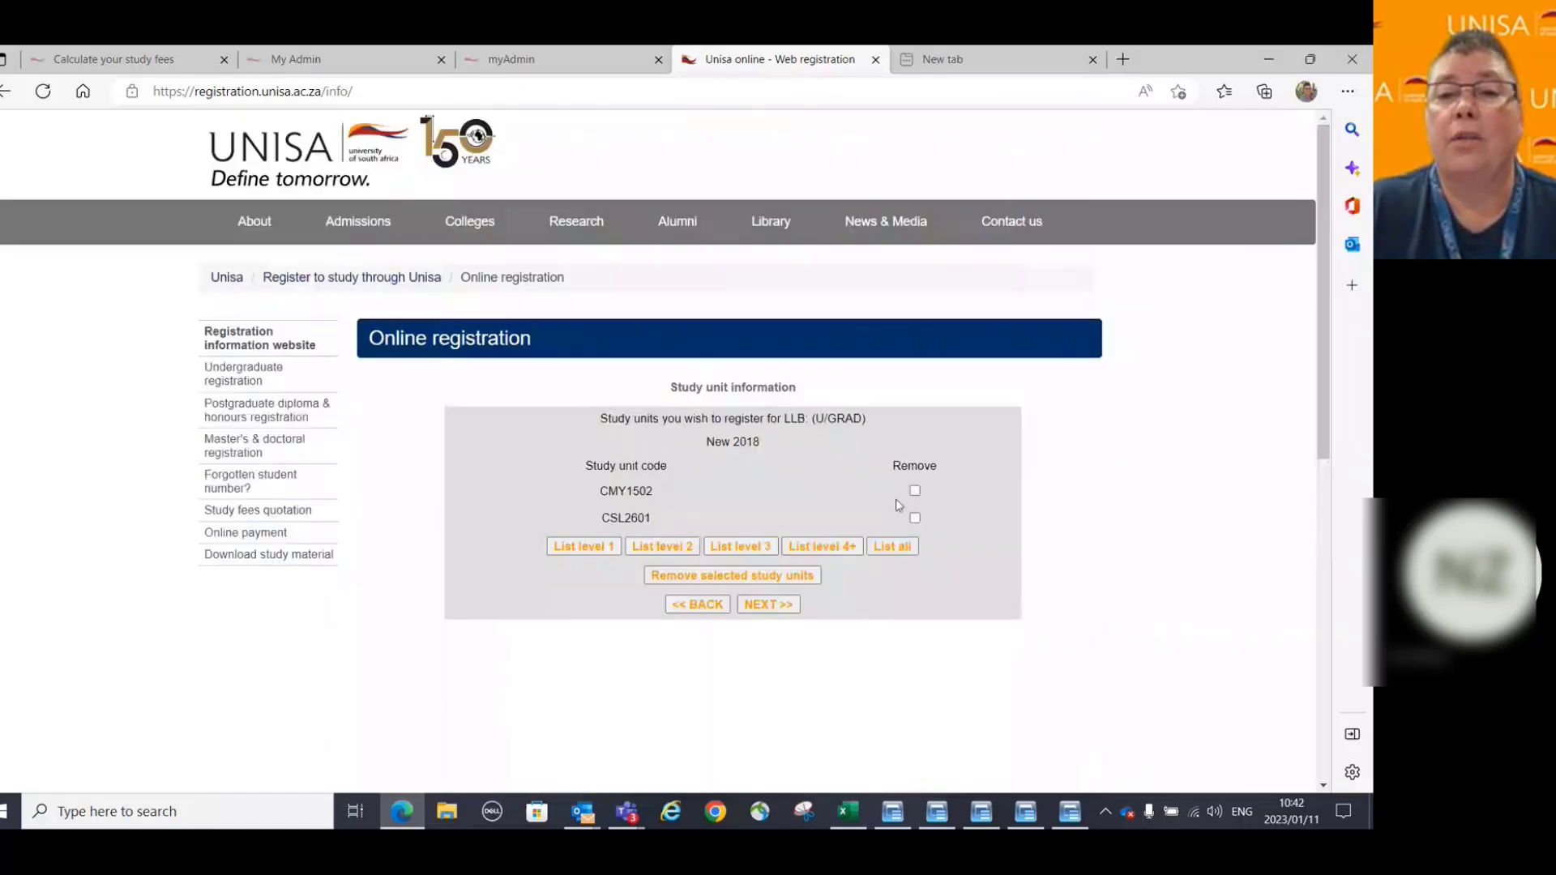
Remove CMY1502 and continue with CSL2601 in English for the 1st semester.
click(916, 490)
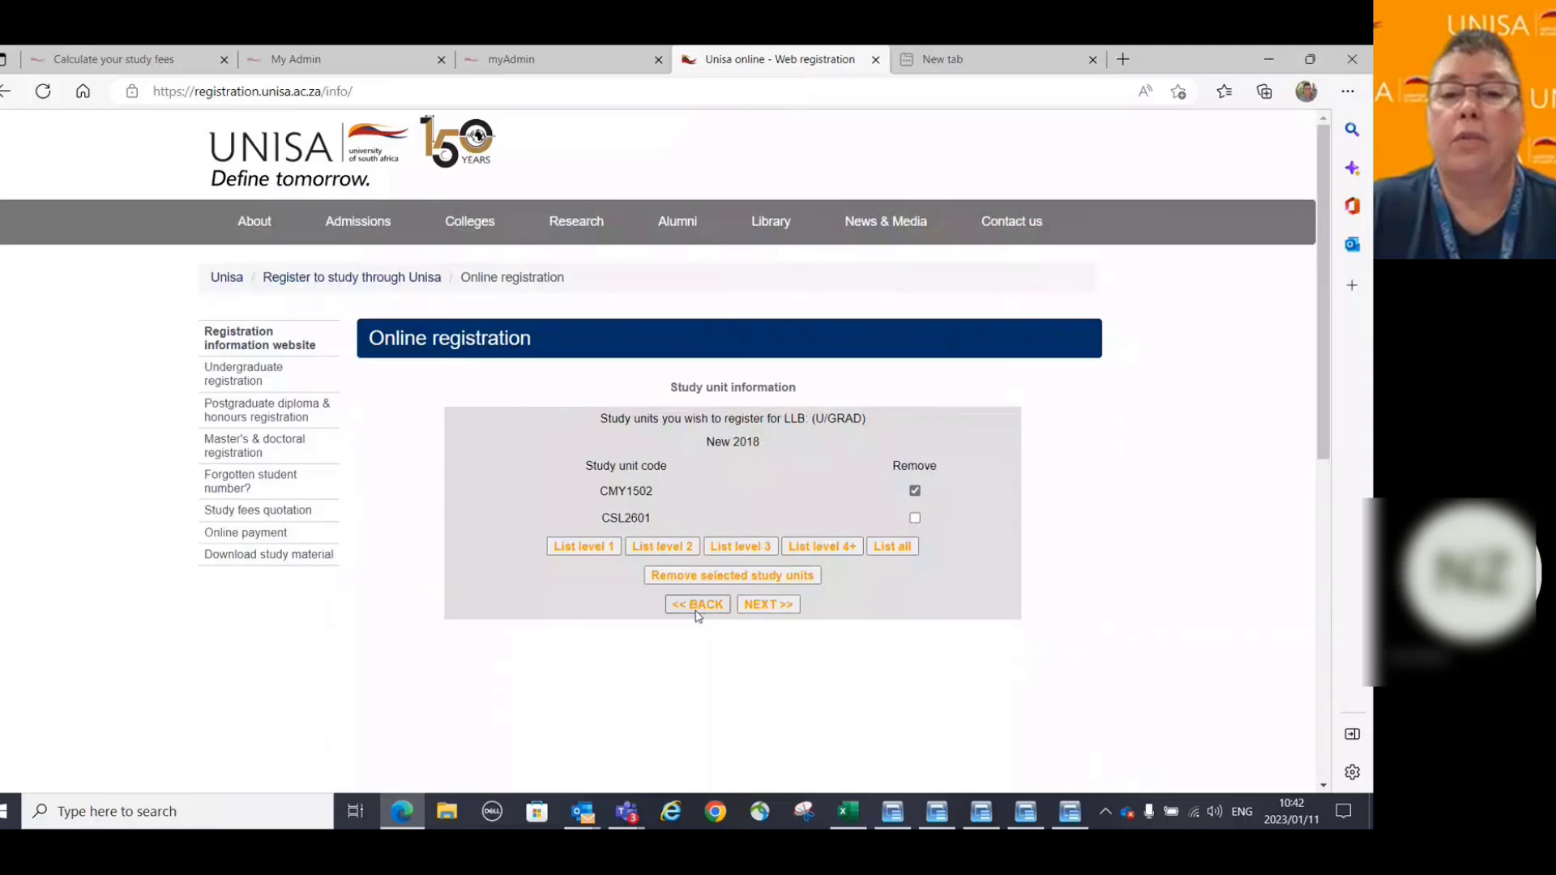
click(741, 575)
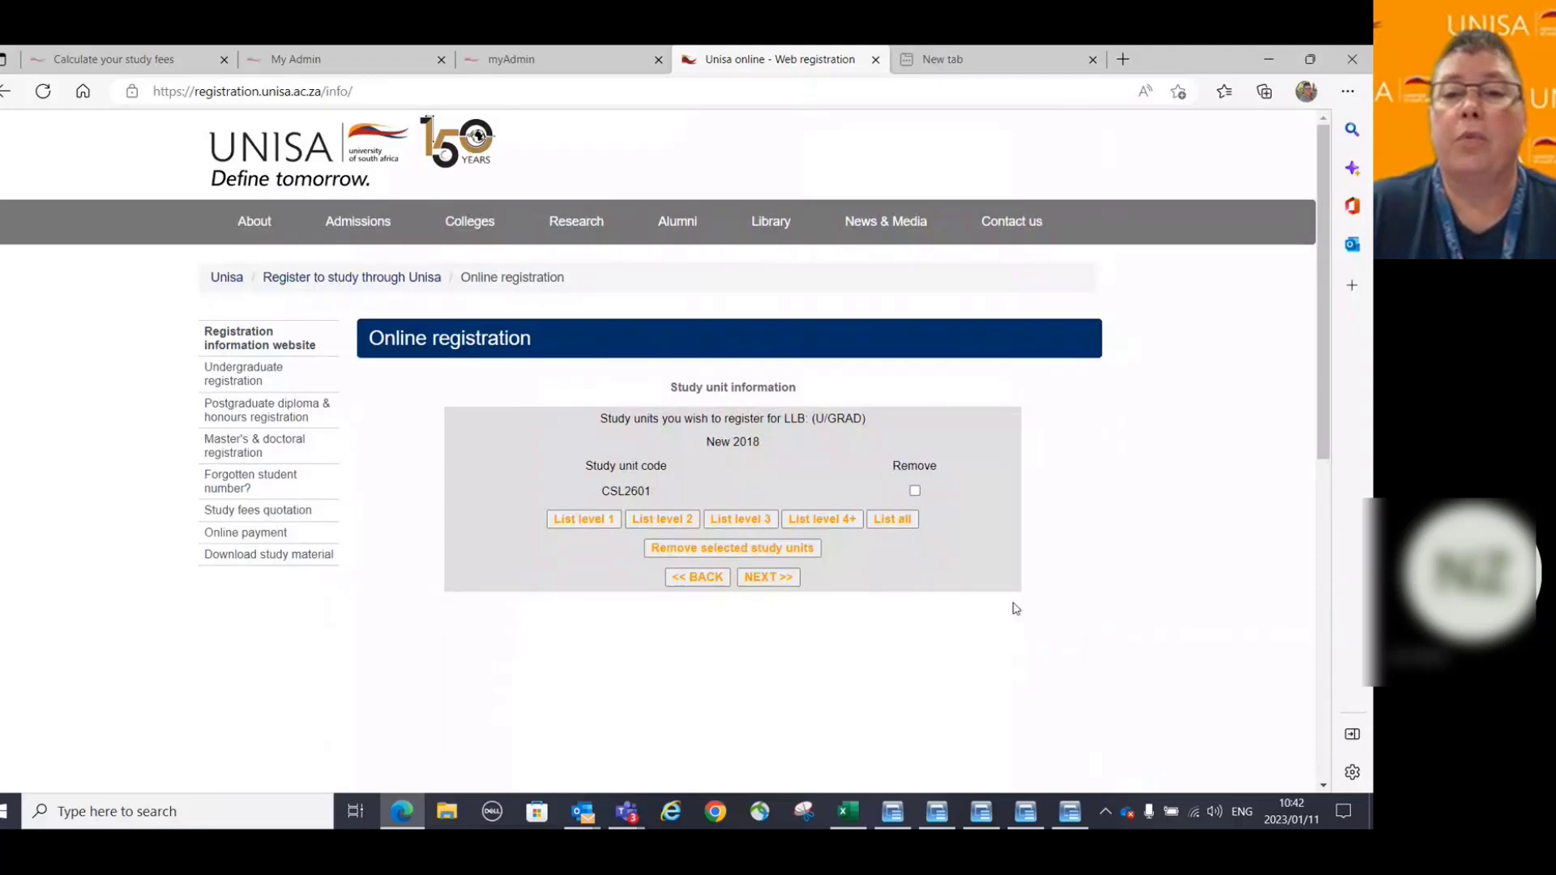
click(770, 577)
click(767, 519)
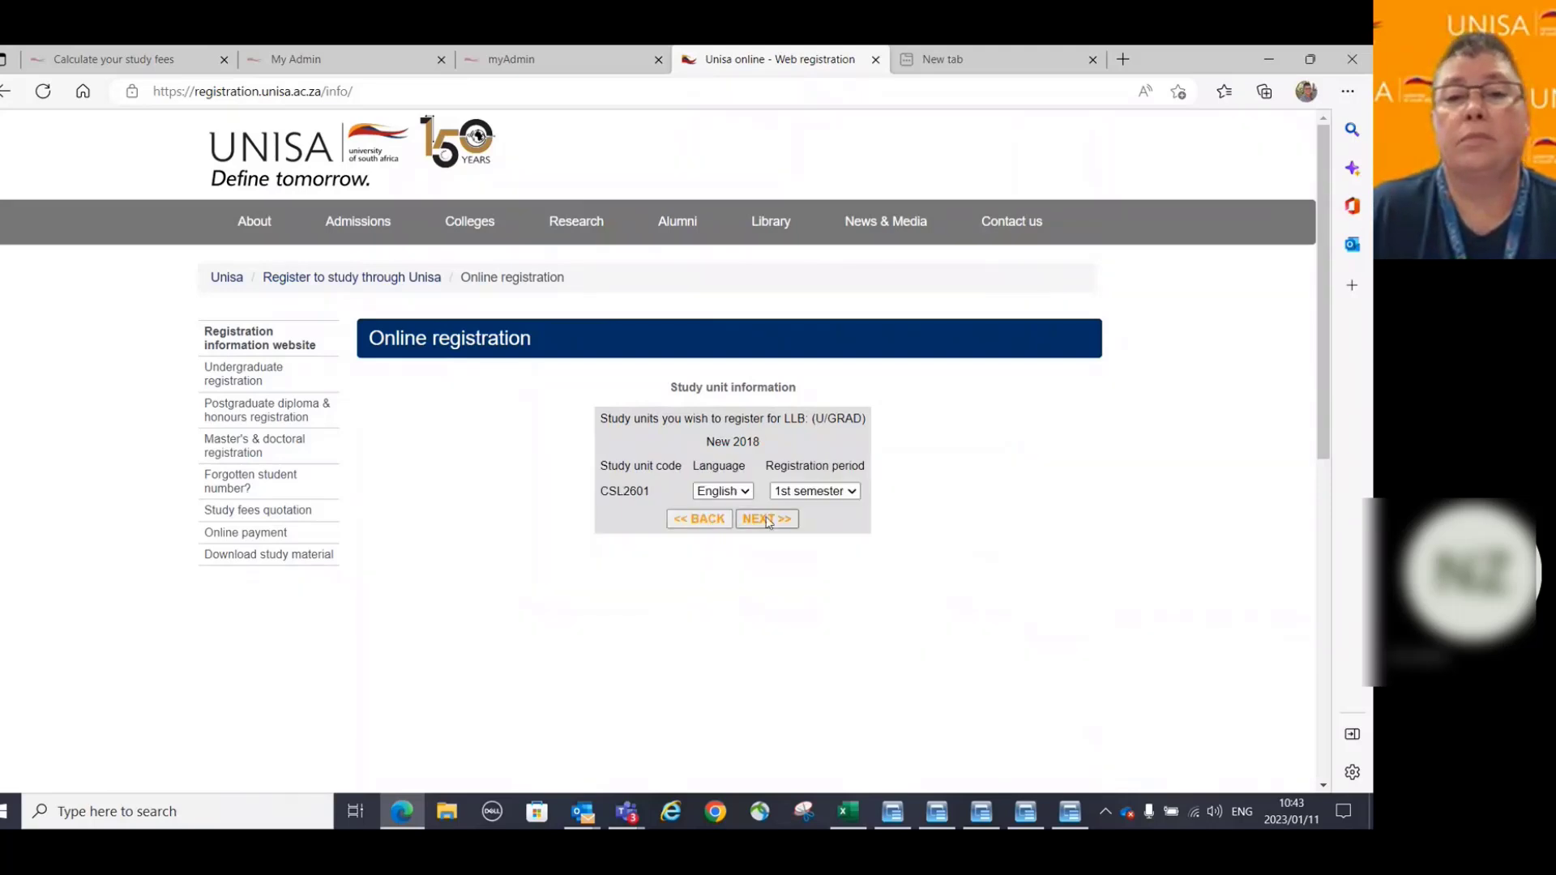
Accept the declaration on Check your details and submit the CSL2601-only registration.
drag(1325, 310, 1326, 319)
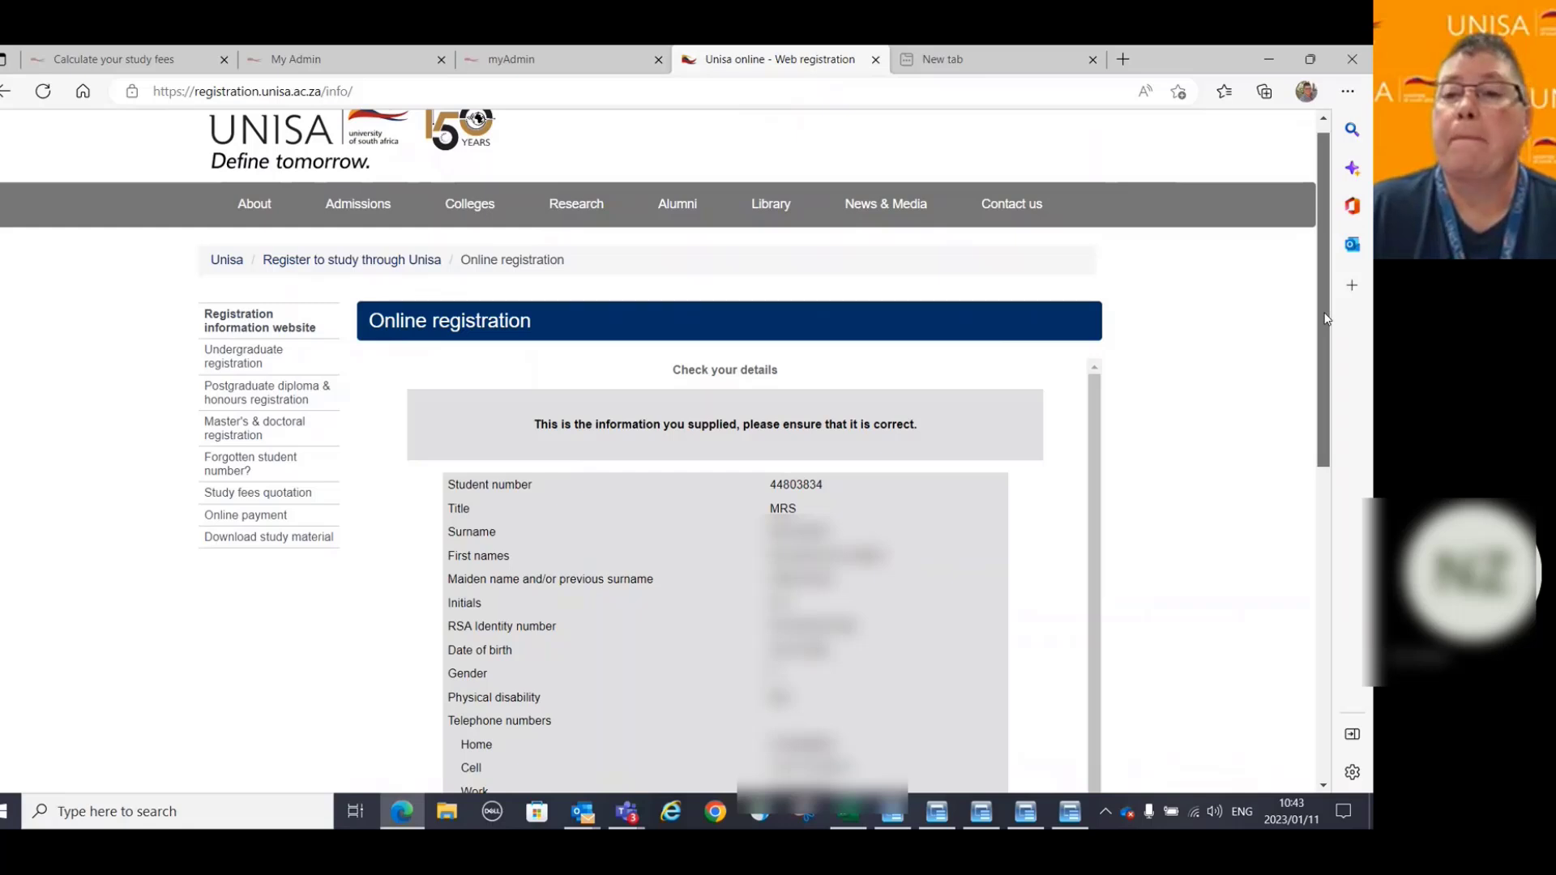
drag(1326, 318, 1327, 629)
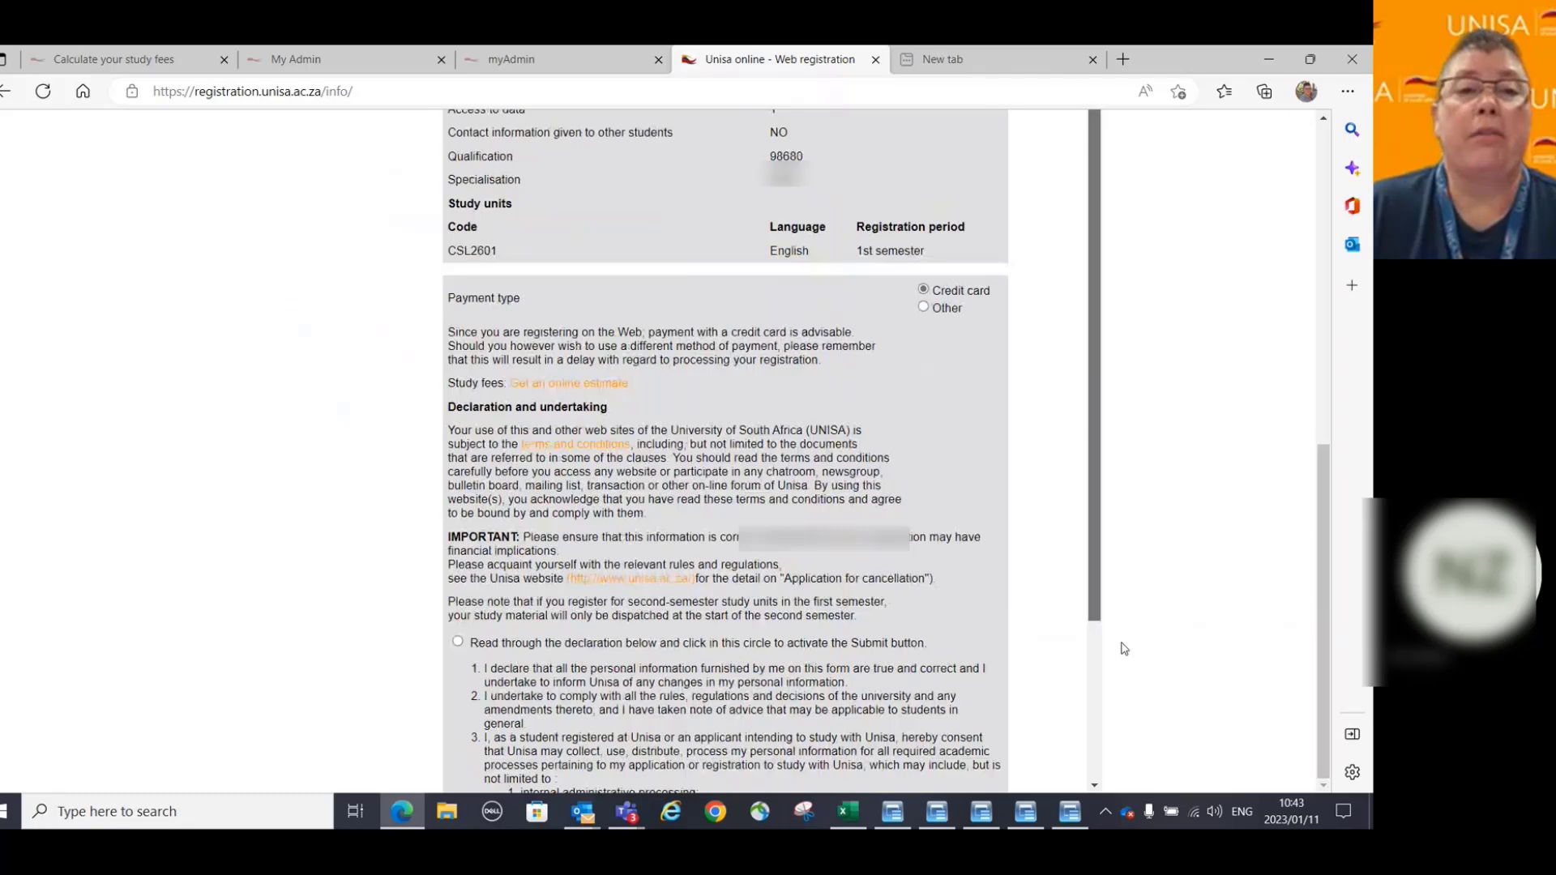
scroll(416, 354, down, 4)
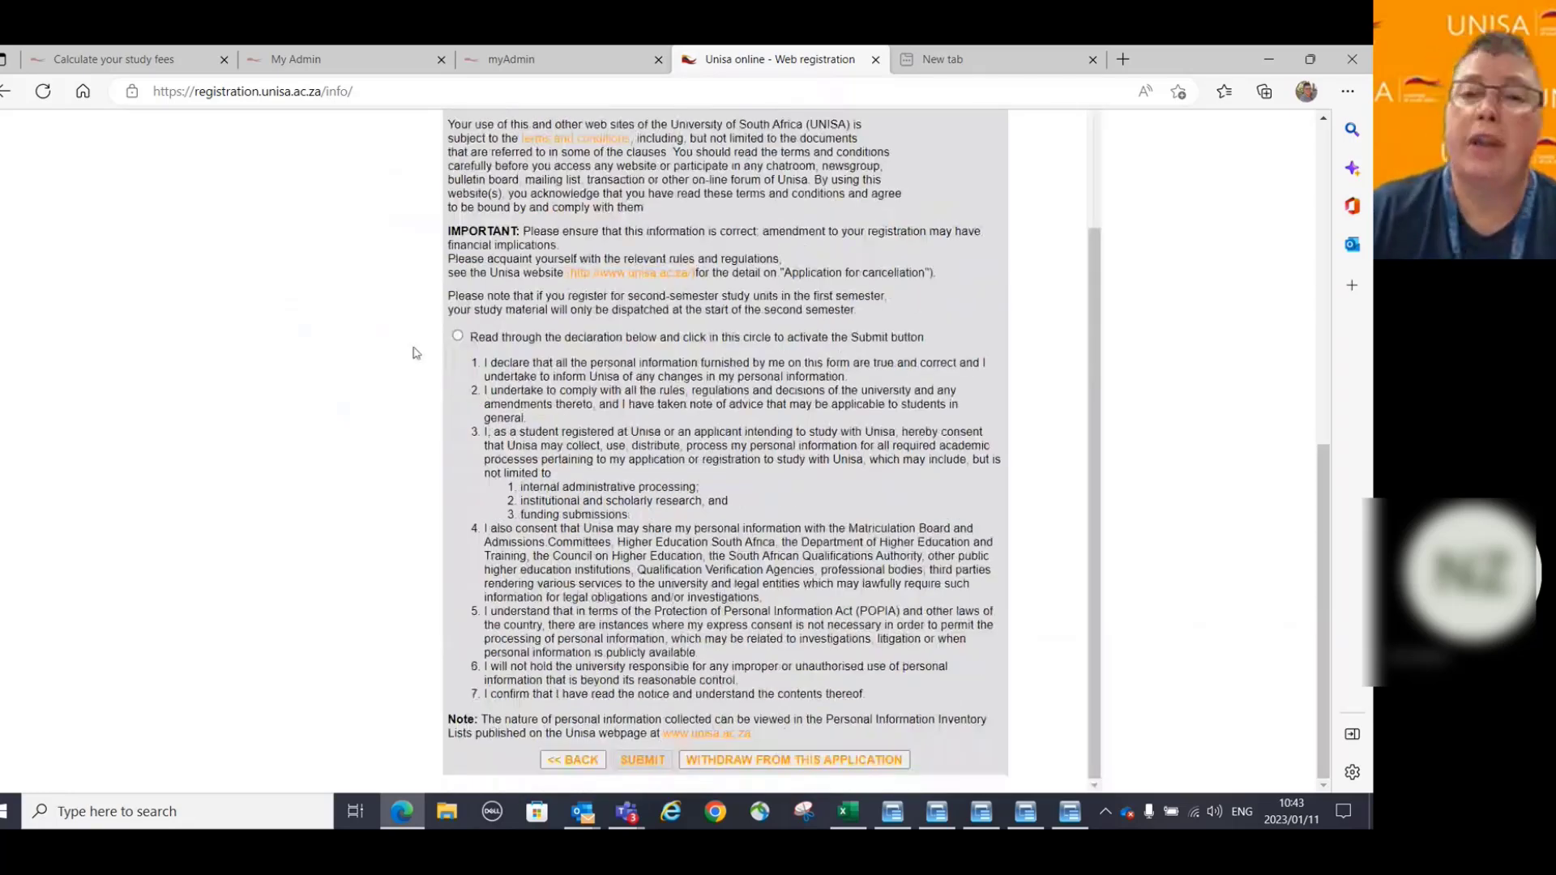
click(458, 337)
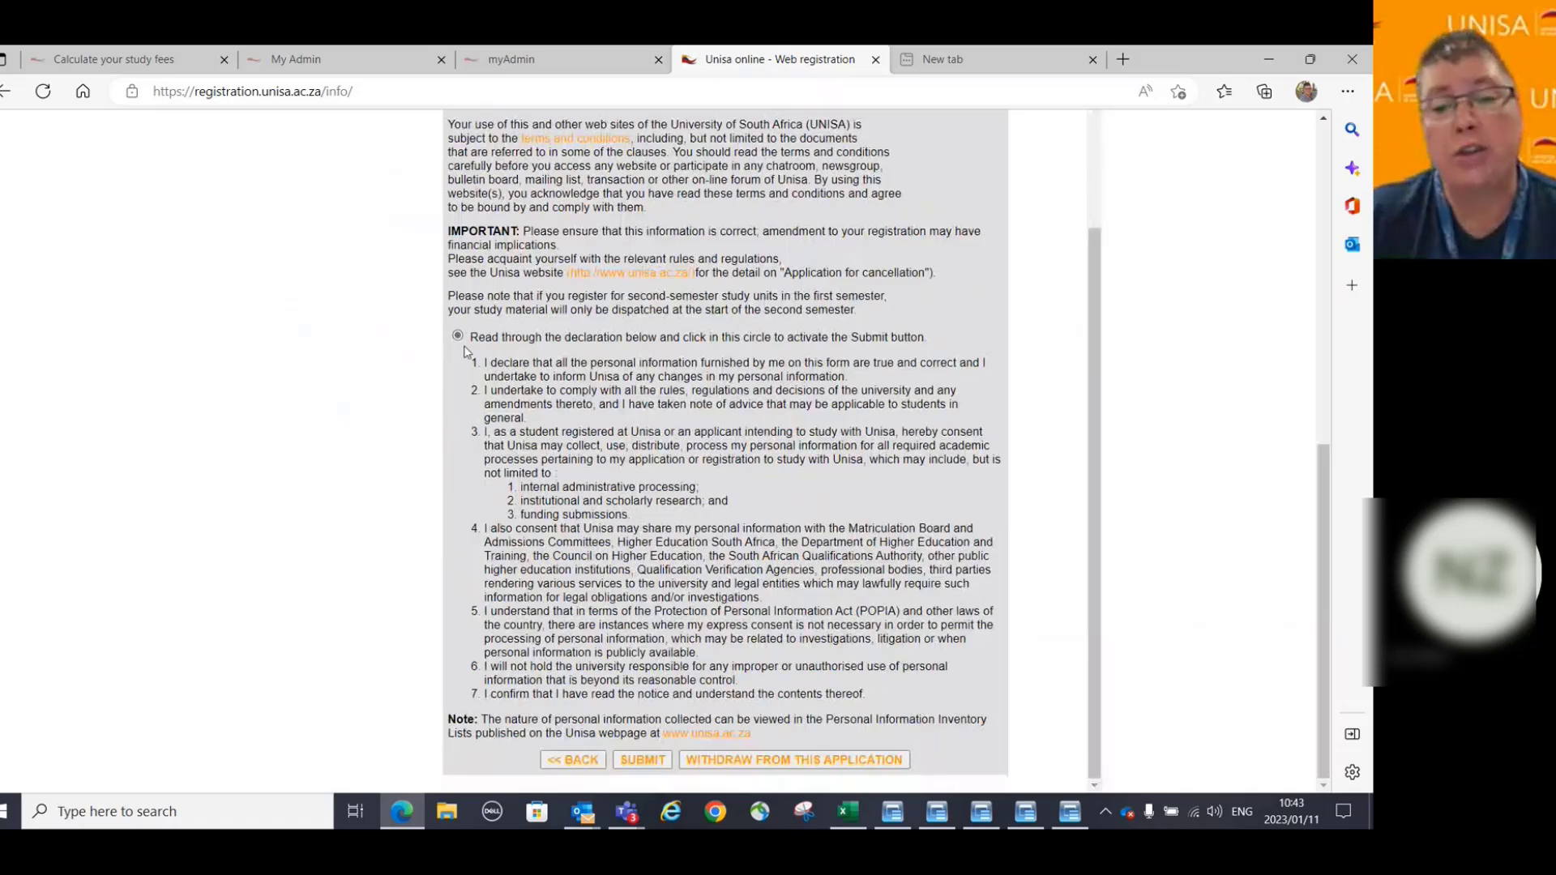
click(640, 762)
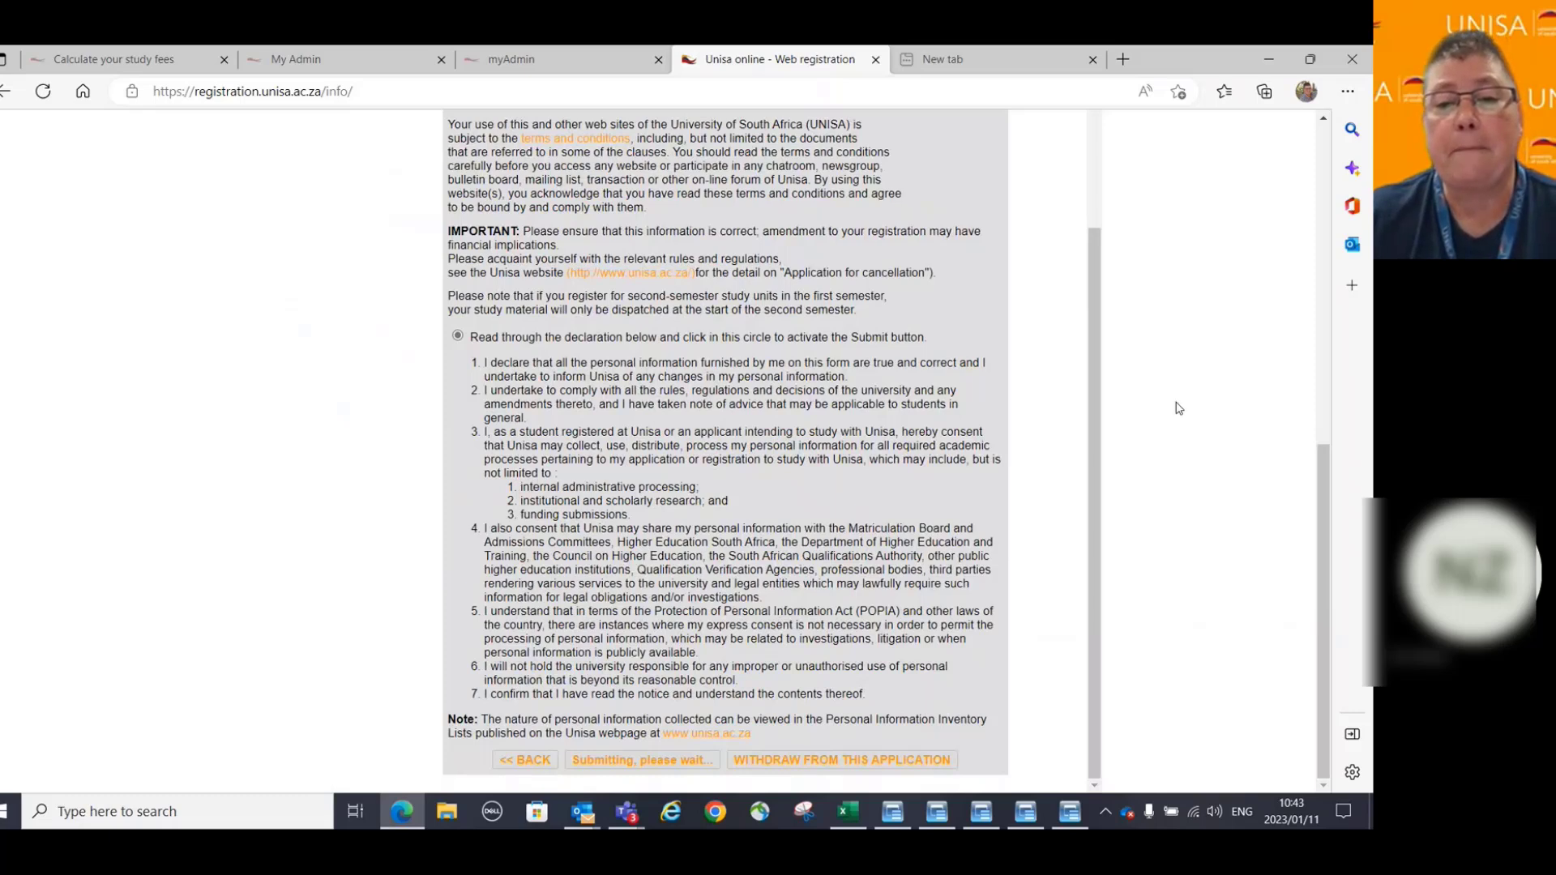
drag(1318, 481, 1310, 354)
Scroll to the top of the payment page to read the temporary registration confirmation.
scroll(868, 462, up, 5)
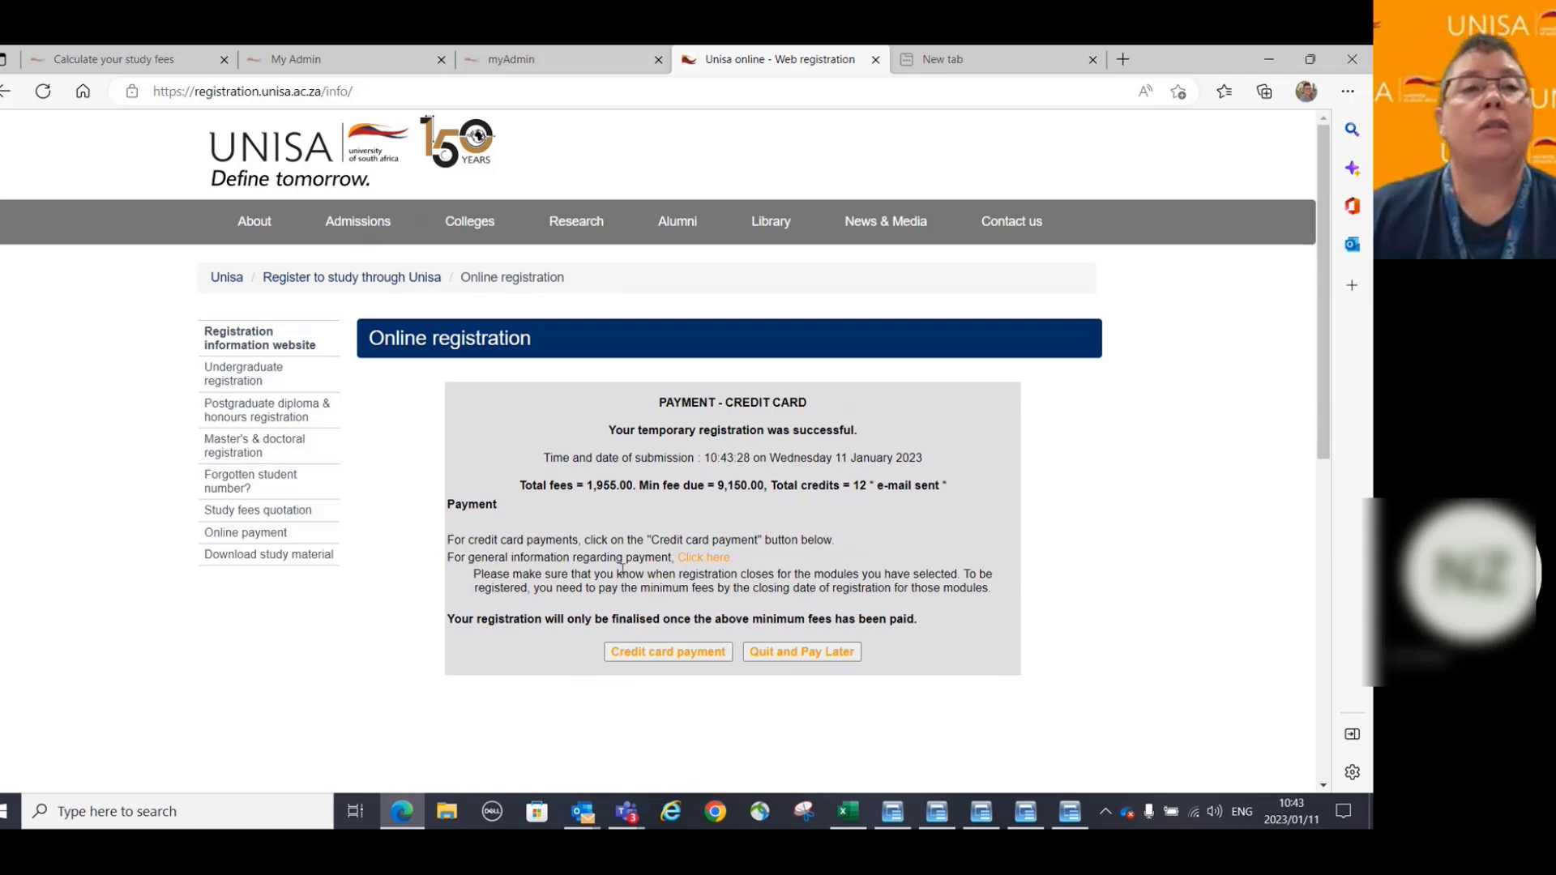
Open the payment information in a maximized window at the EFT section.
click(703, 558)
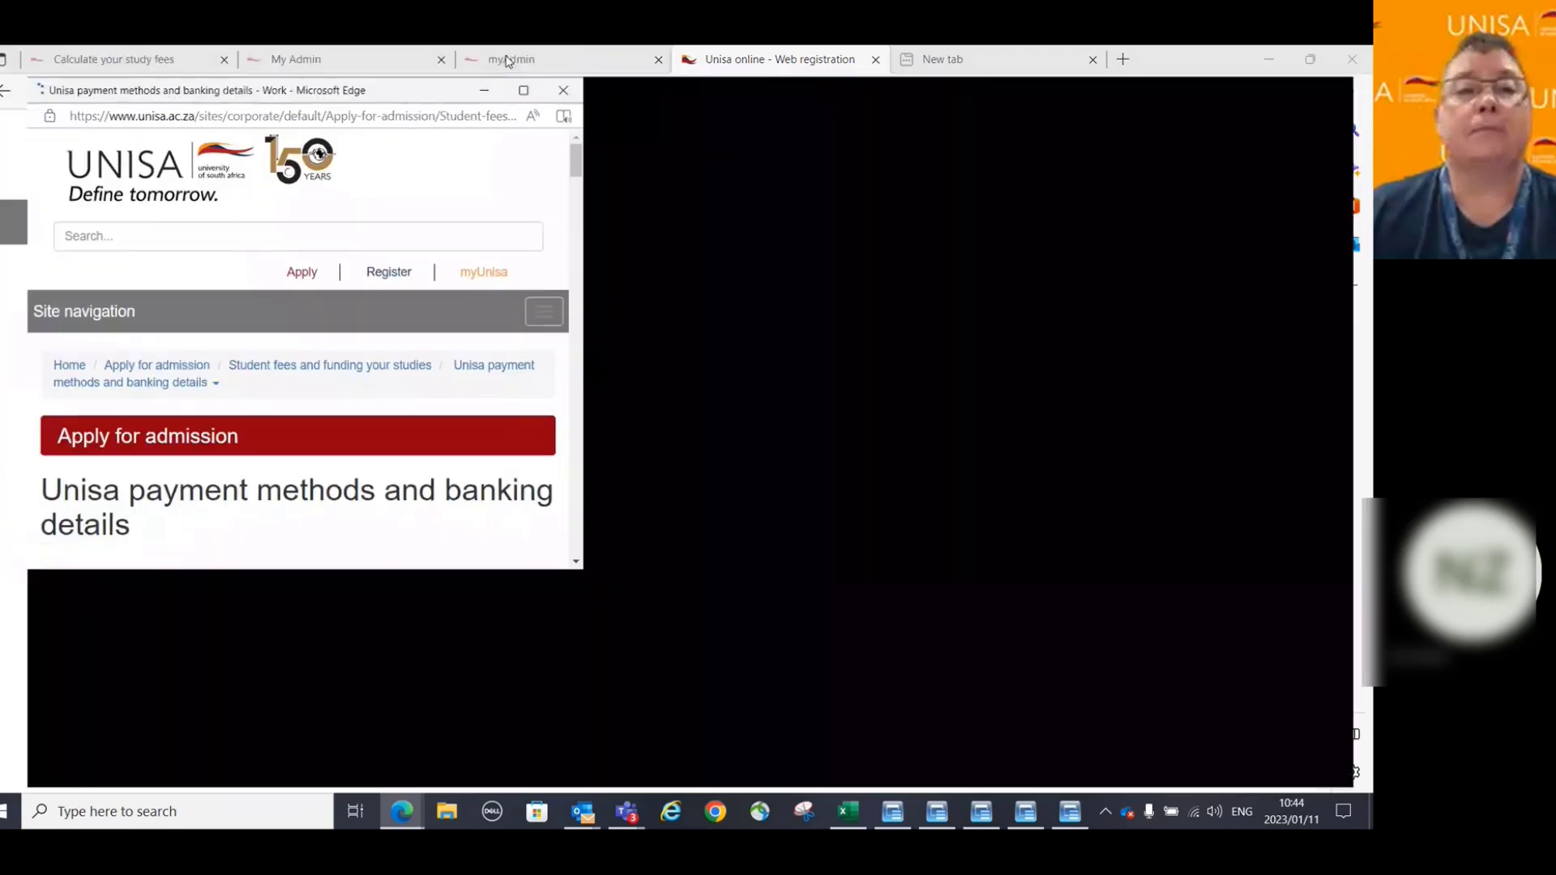
click(524, 90)
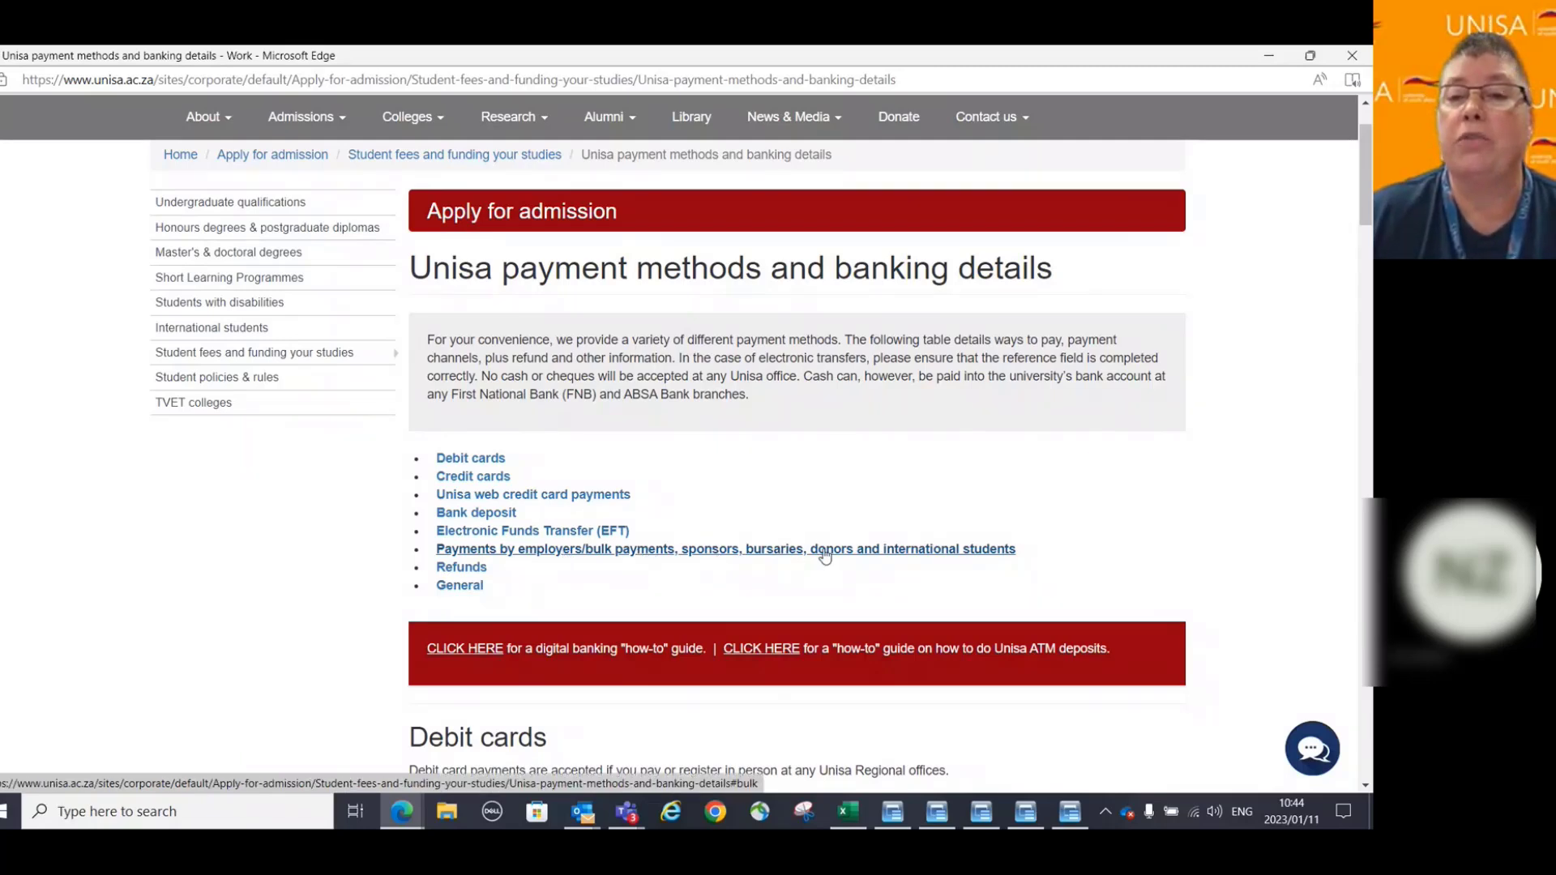
click(476, 534)
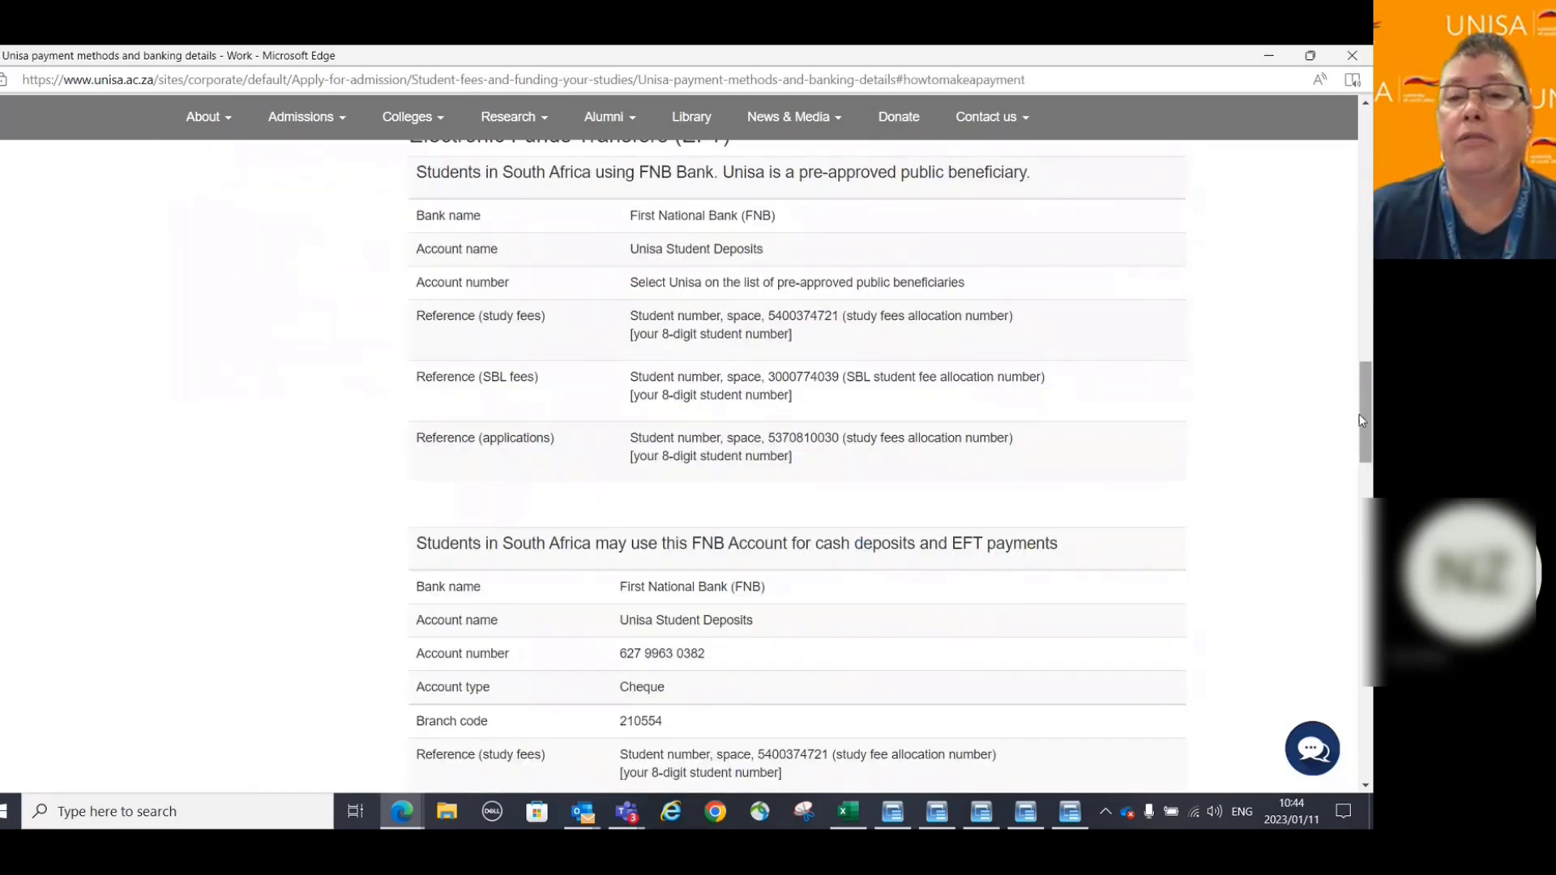
scroll(1321, 389, down, 2)
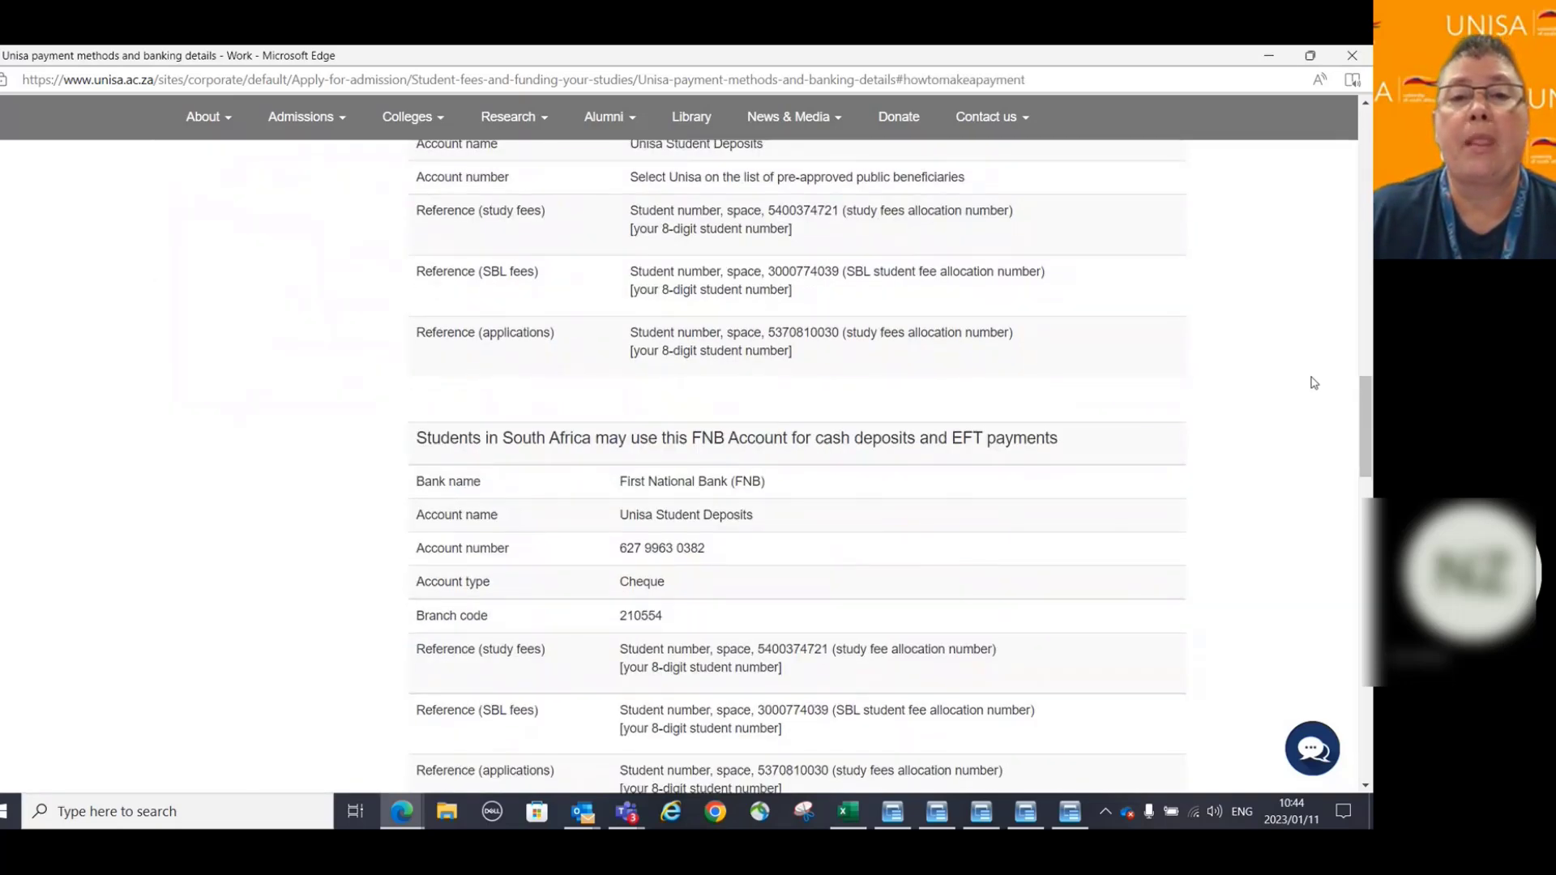
scroll(1314, 383, down, 2)
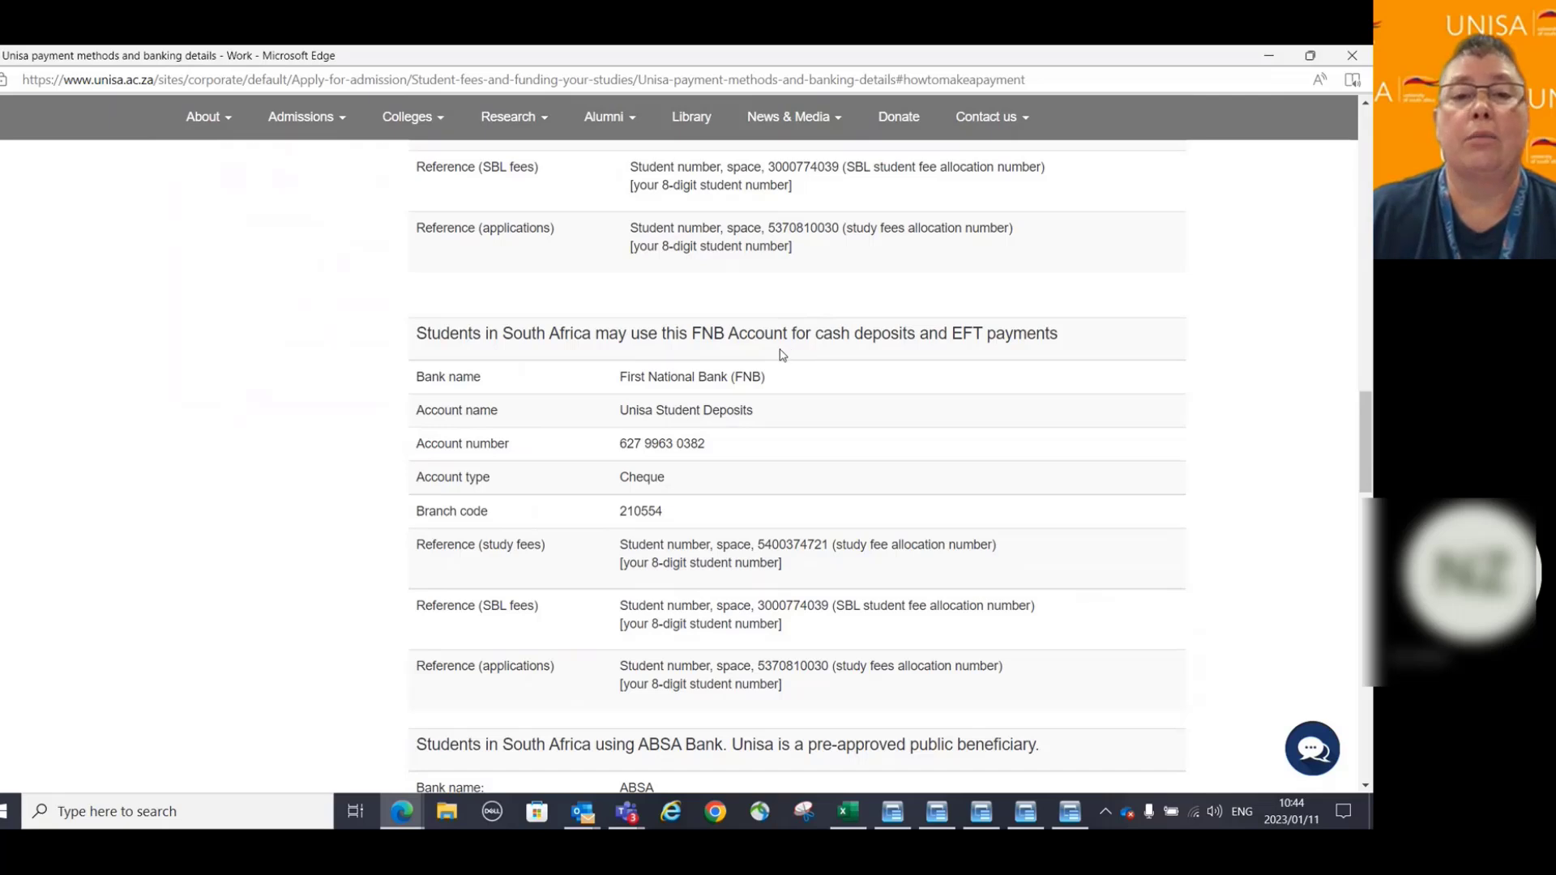
scroll(1255, 327, down, 2)
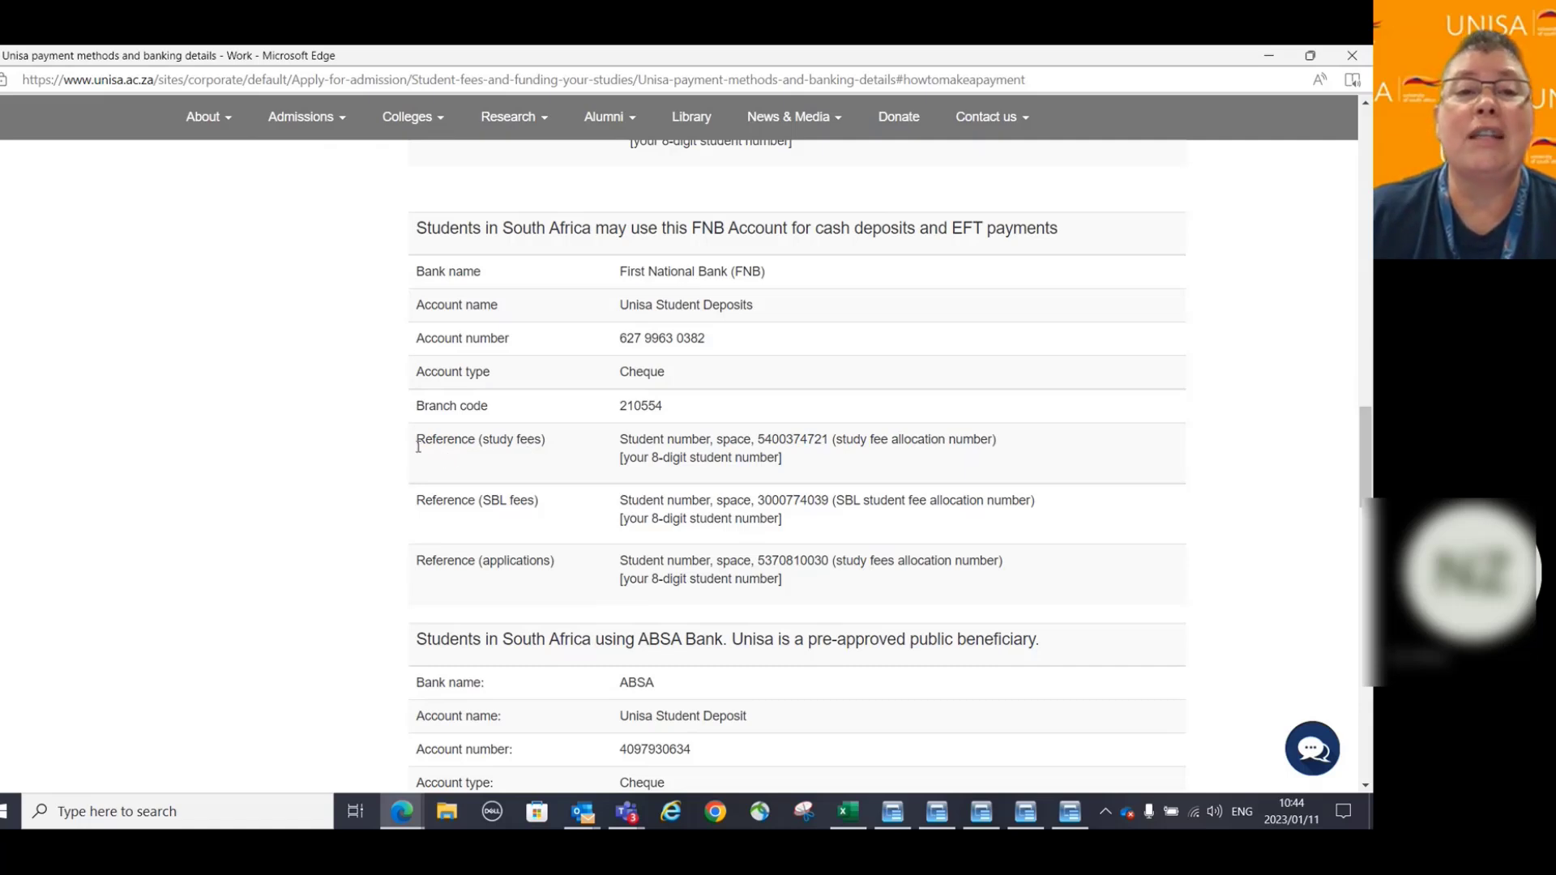
drag(417, 439, 716, 444)
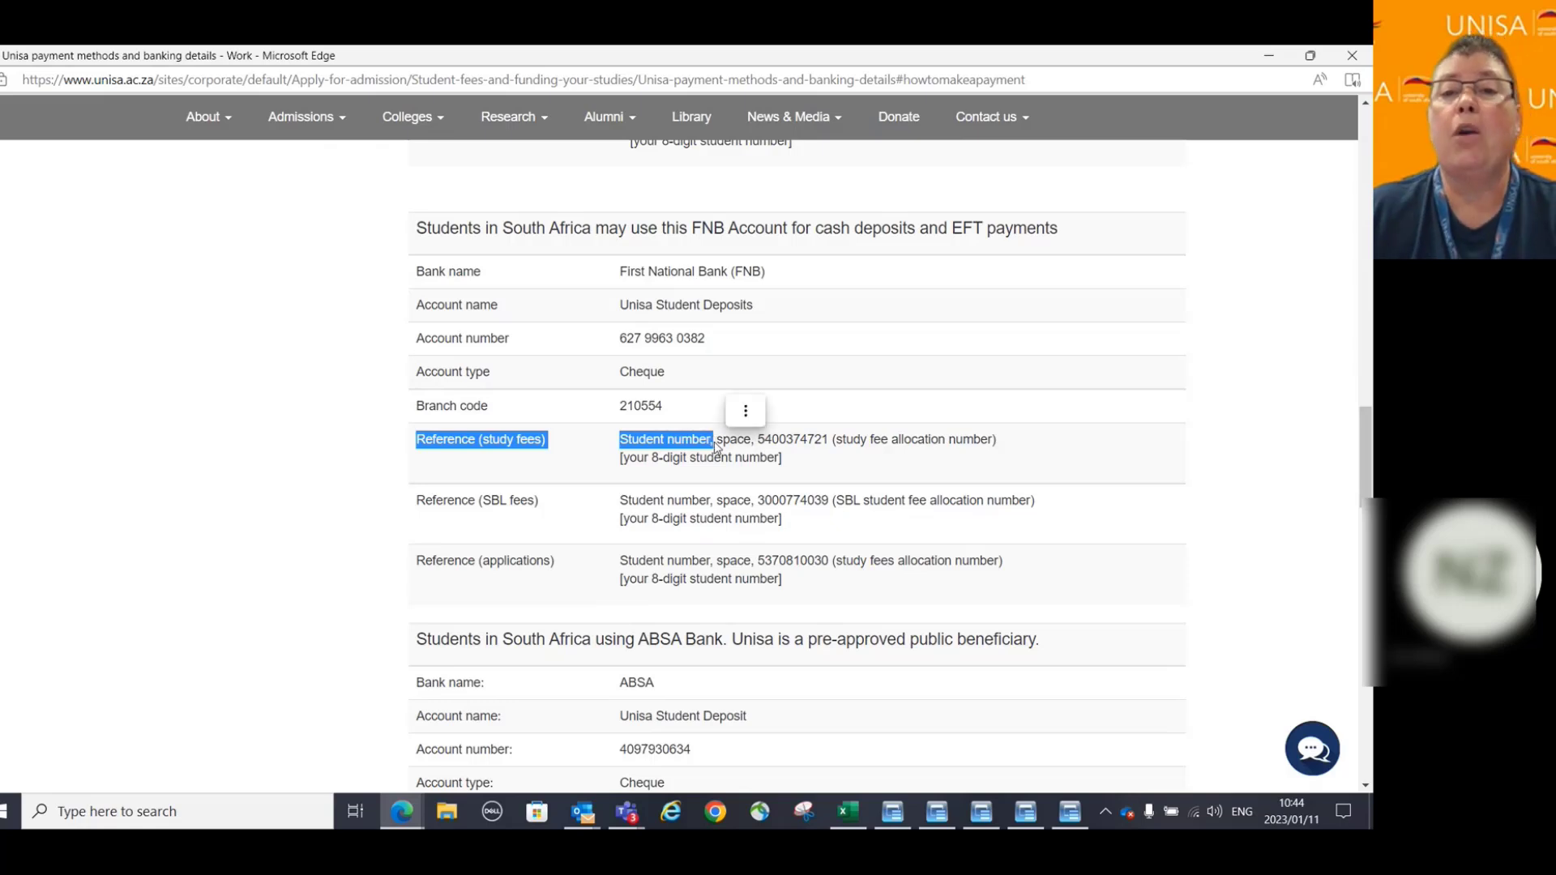
click(765, 444)
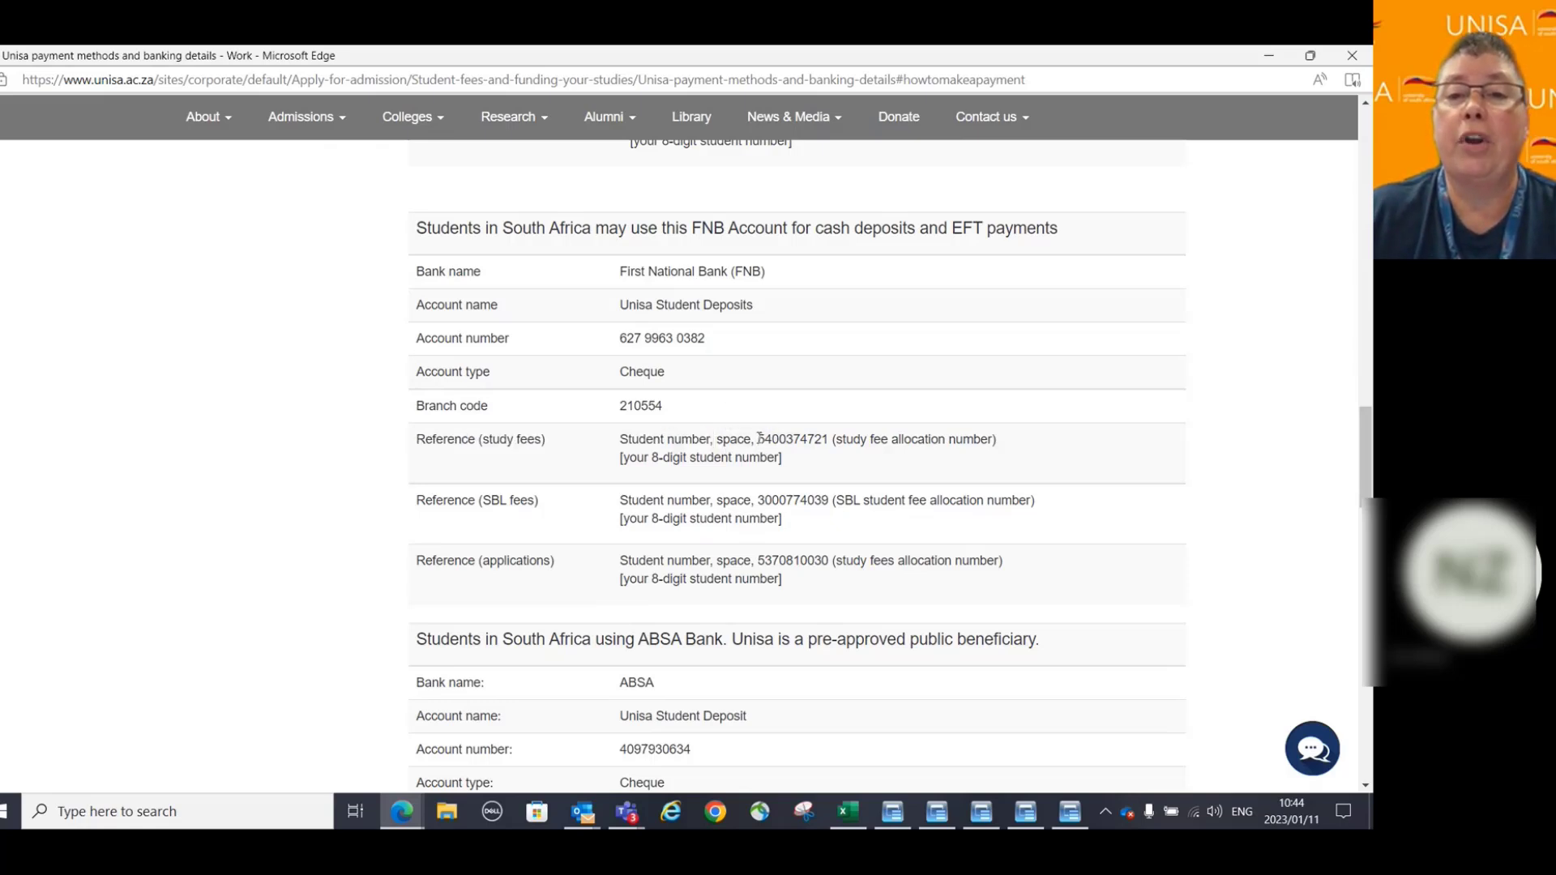
drag(758, 440, 830, 440)
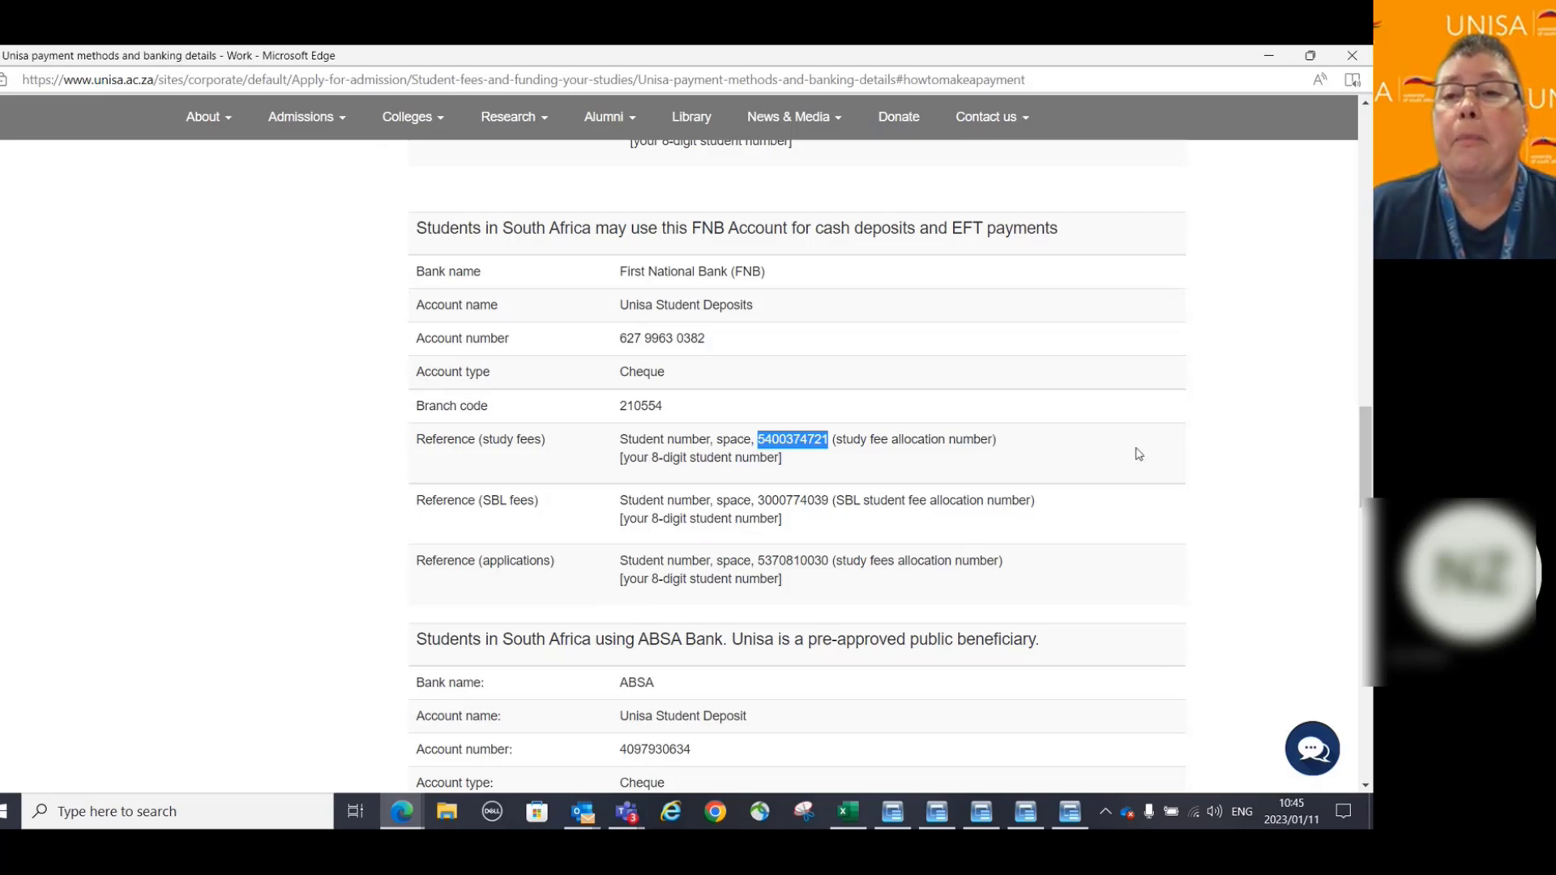
scroll(1259, 445, up, 3)
scroll(1260, 445, up, 3)
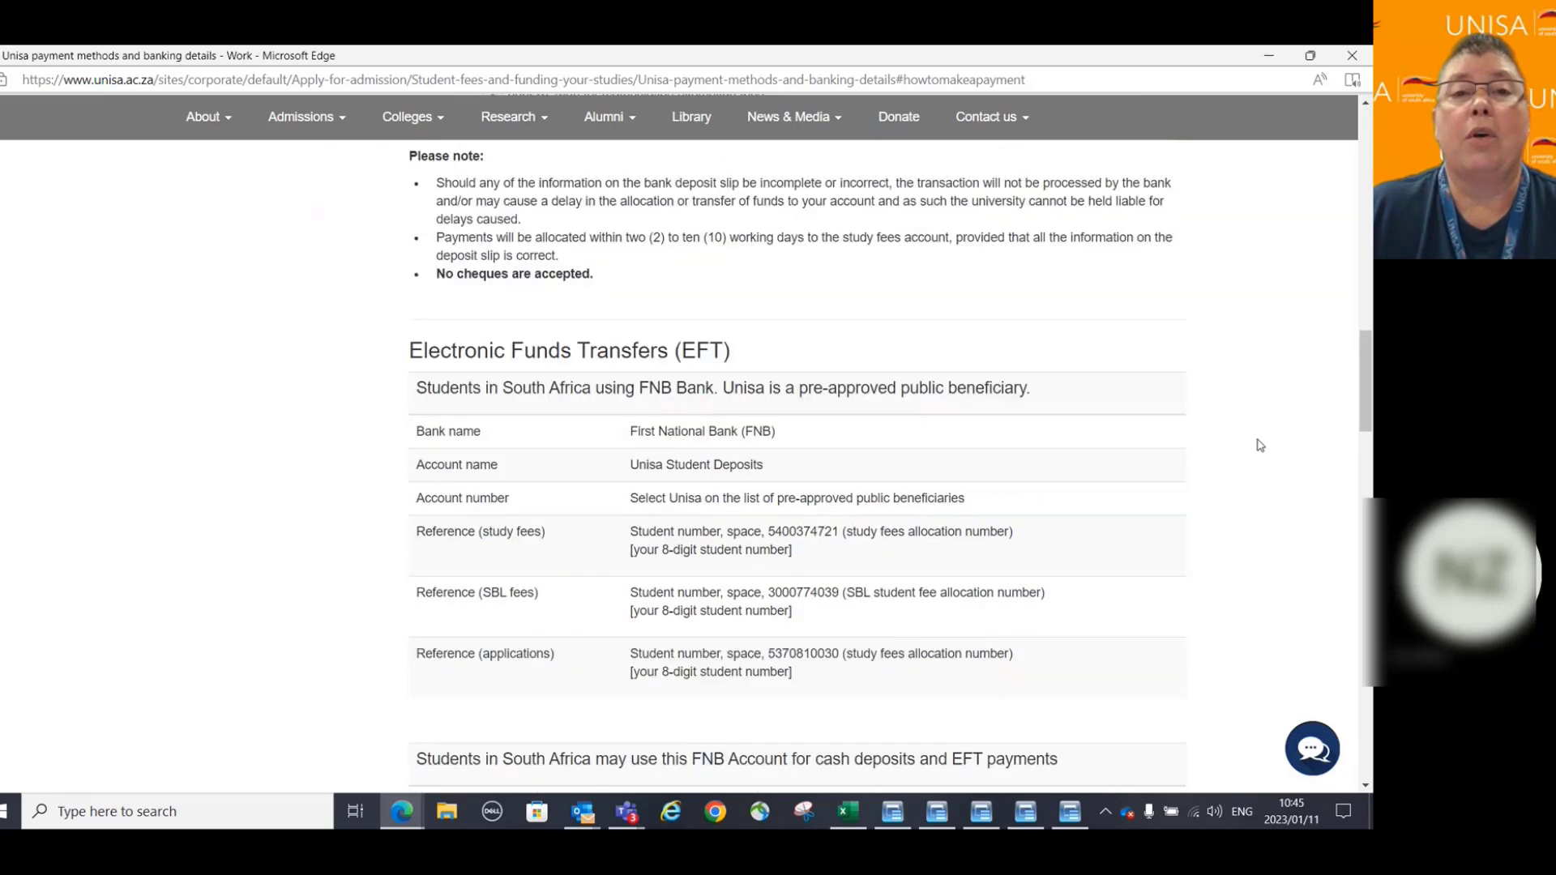
scroll(1261, 445, up, 7)
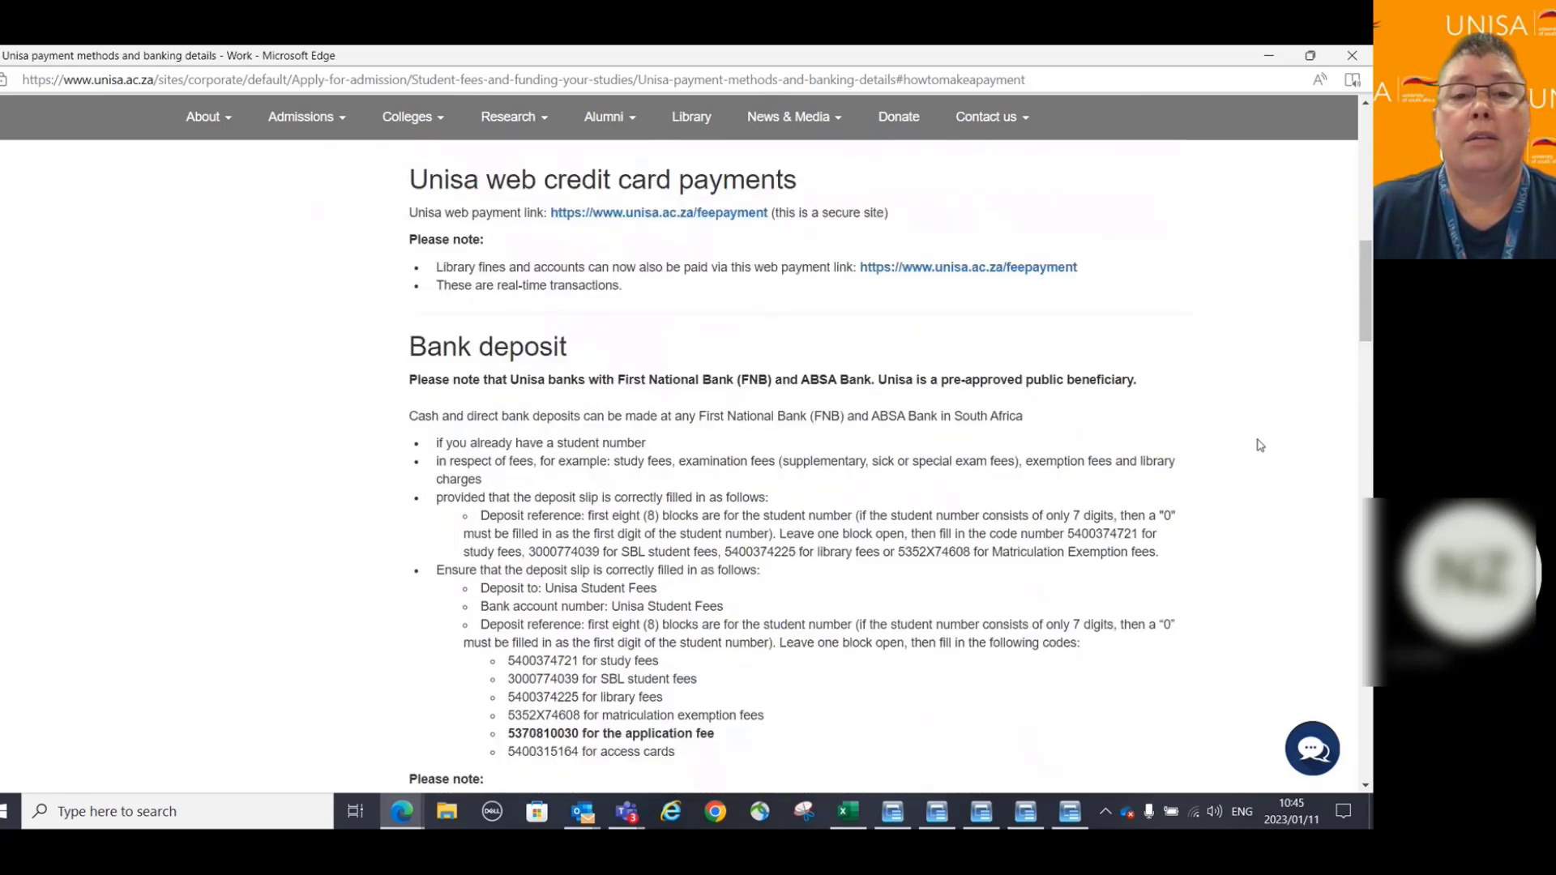
scroll(1260, 445, down, 1)
scroll(1260, 445, down, 1)
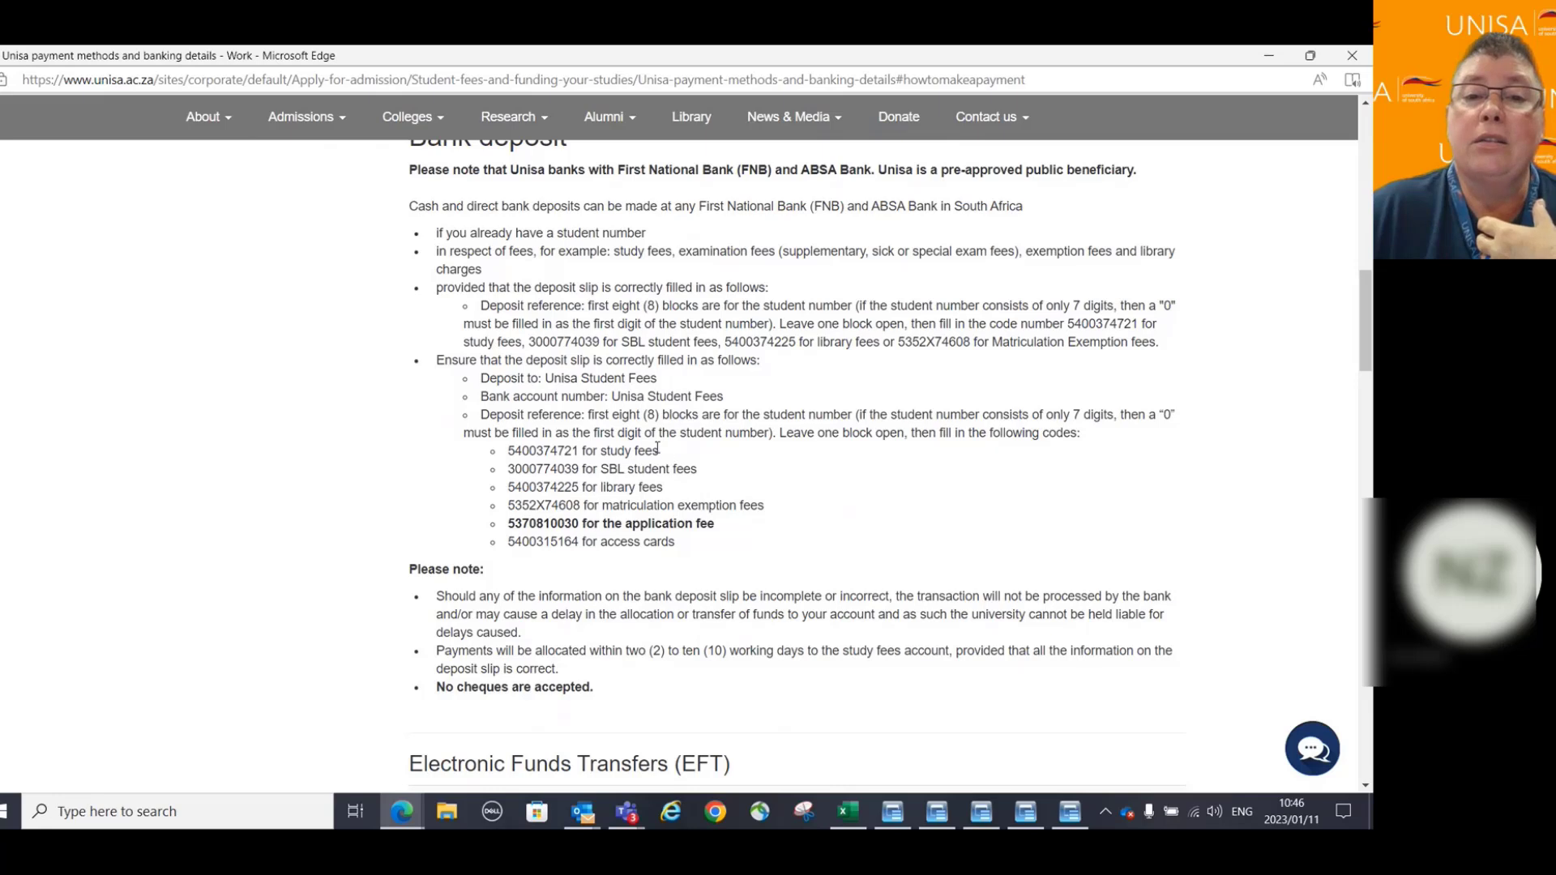
drag(661, 454, 504, 457)
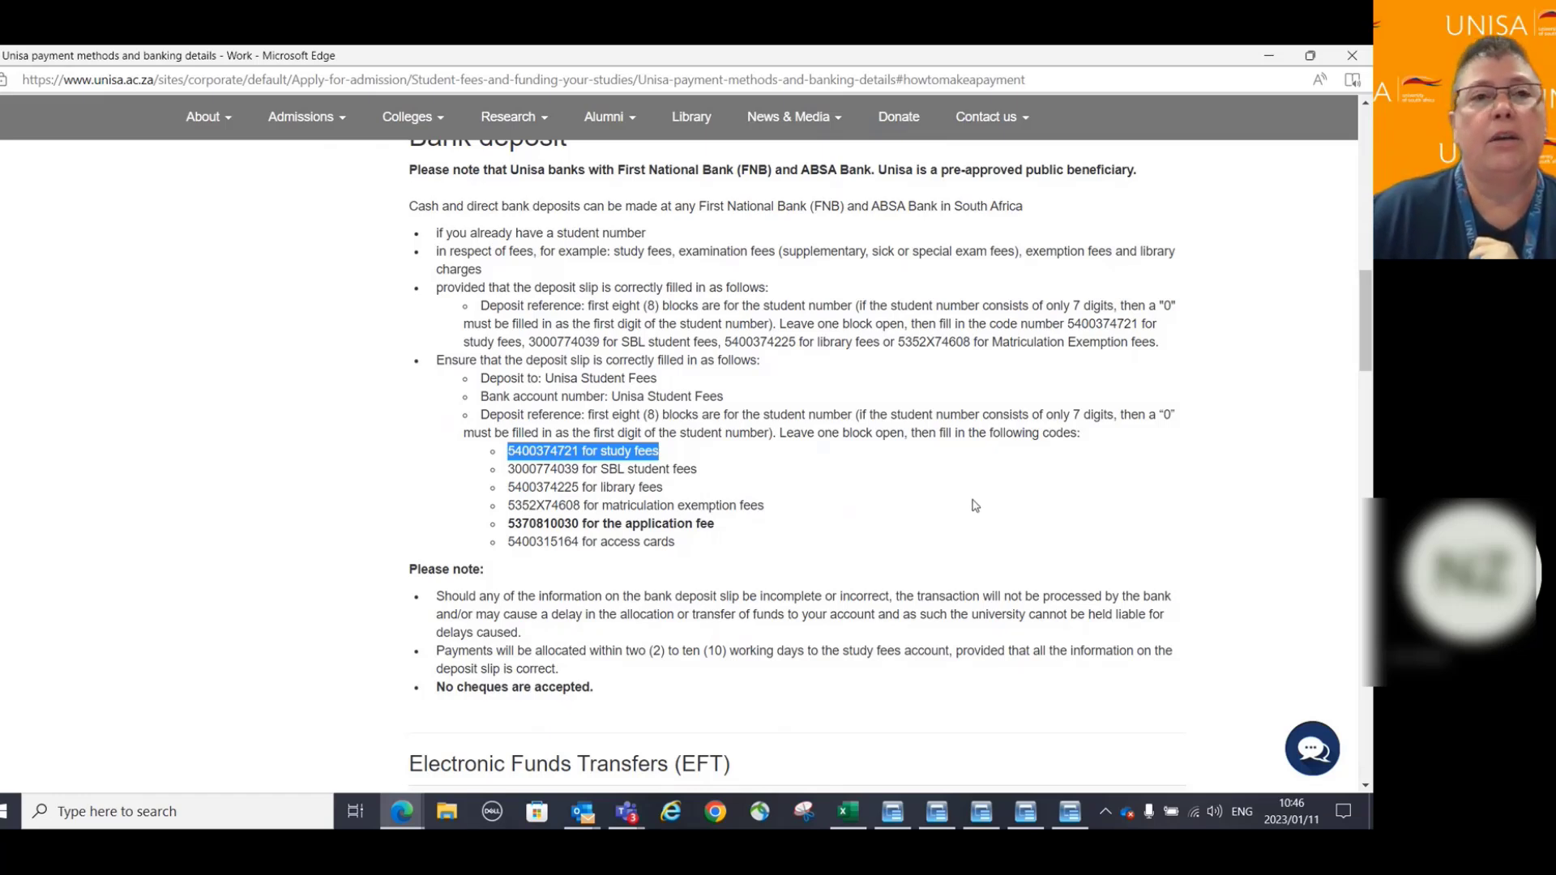
scroll(975, 505, up, 5)
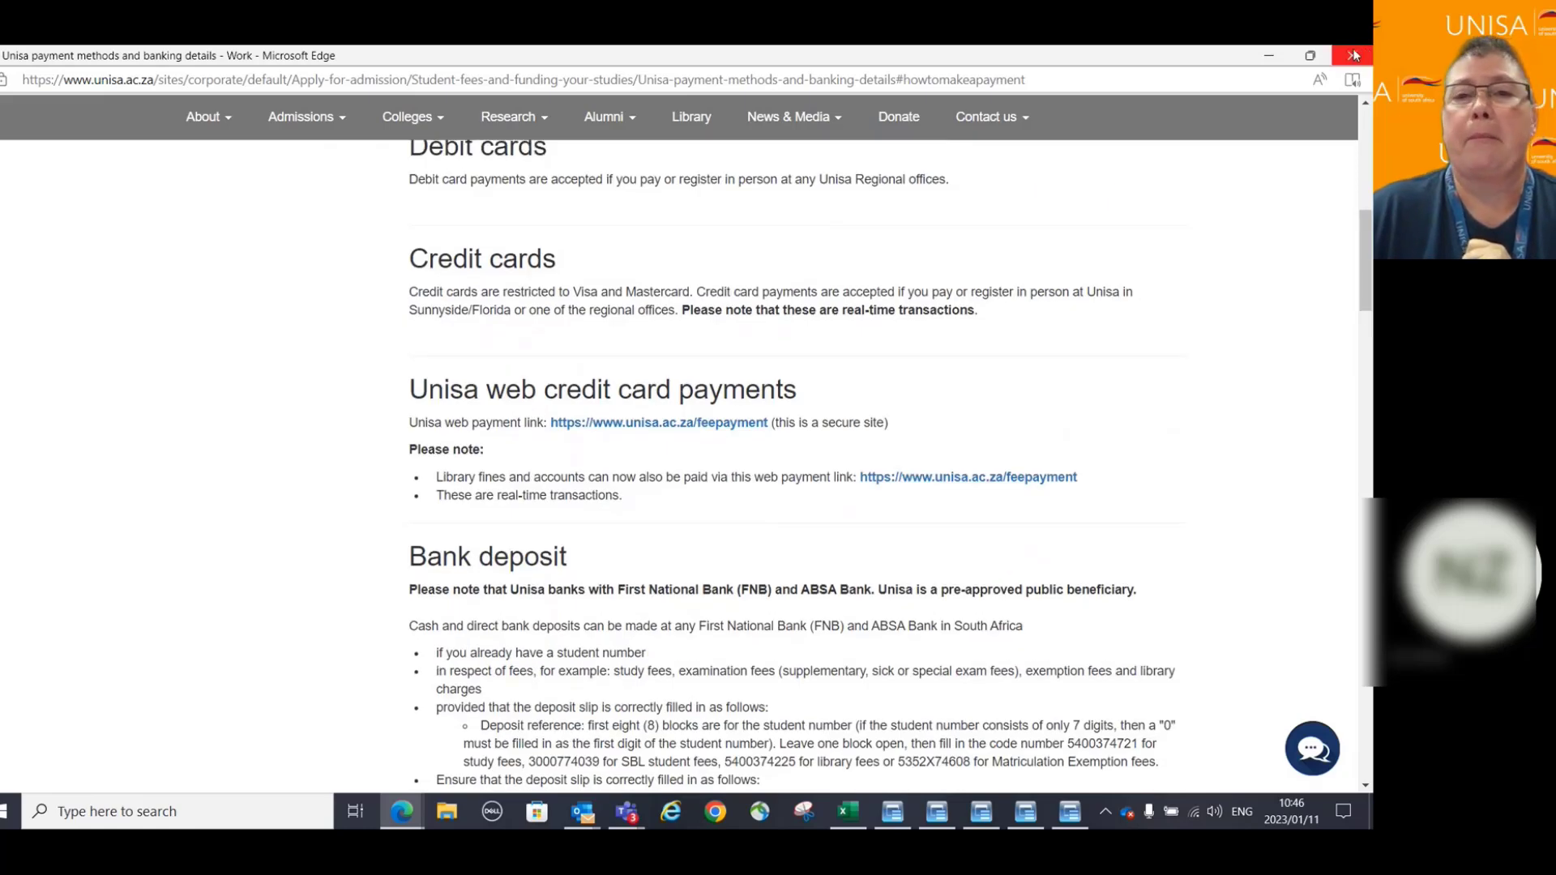
Close the payment methods window and start a credit card payment for qualification 98680.
click(1353, 55)
scroll(397, 543, down, 3)
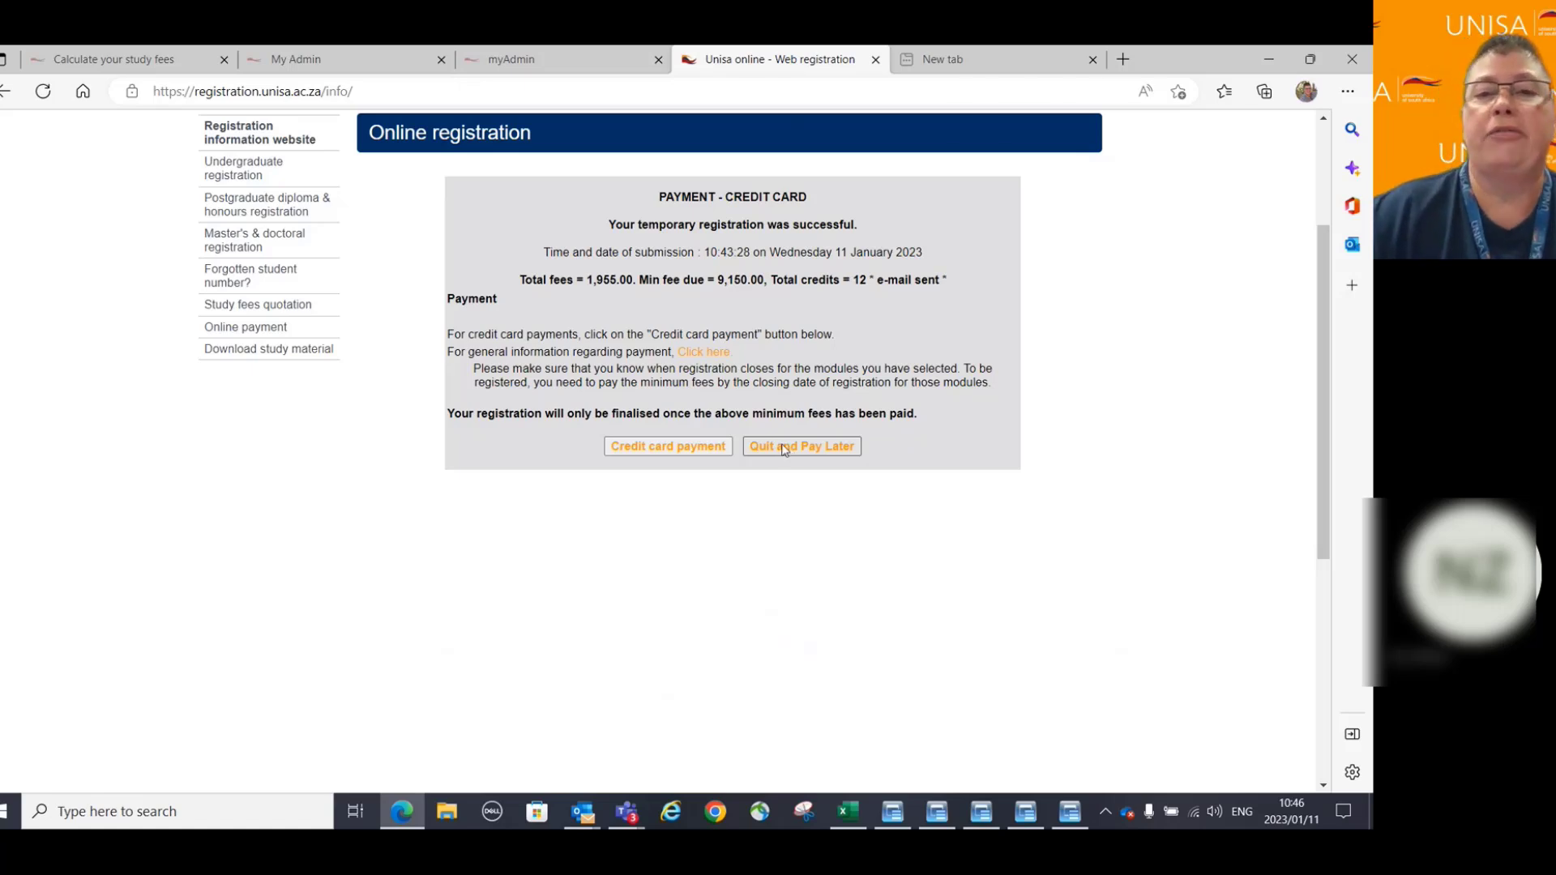
click(671, 452)
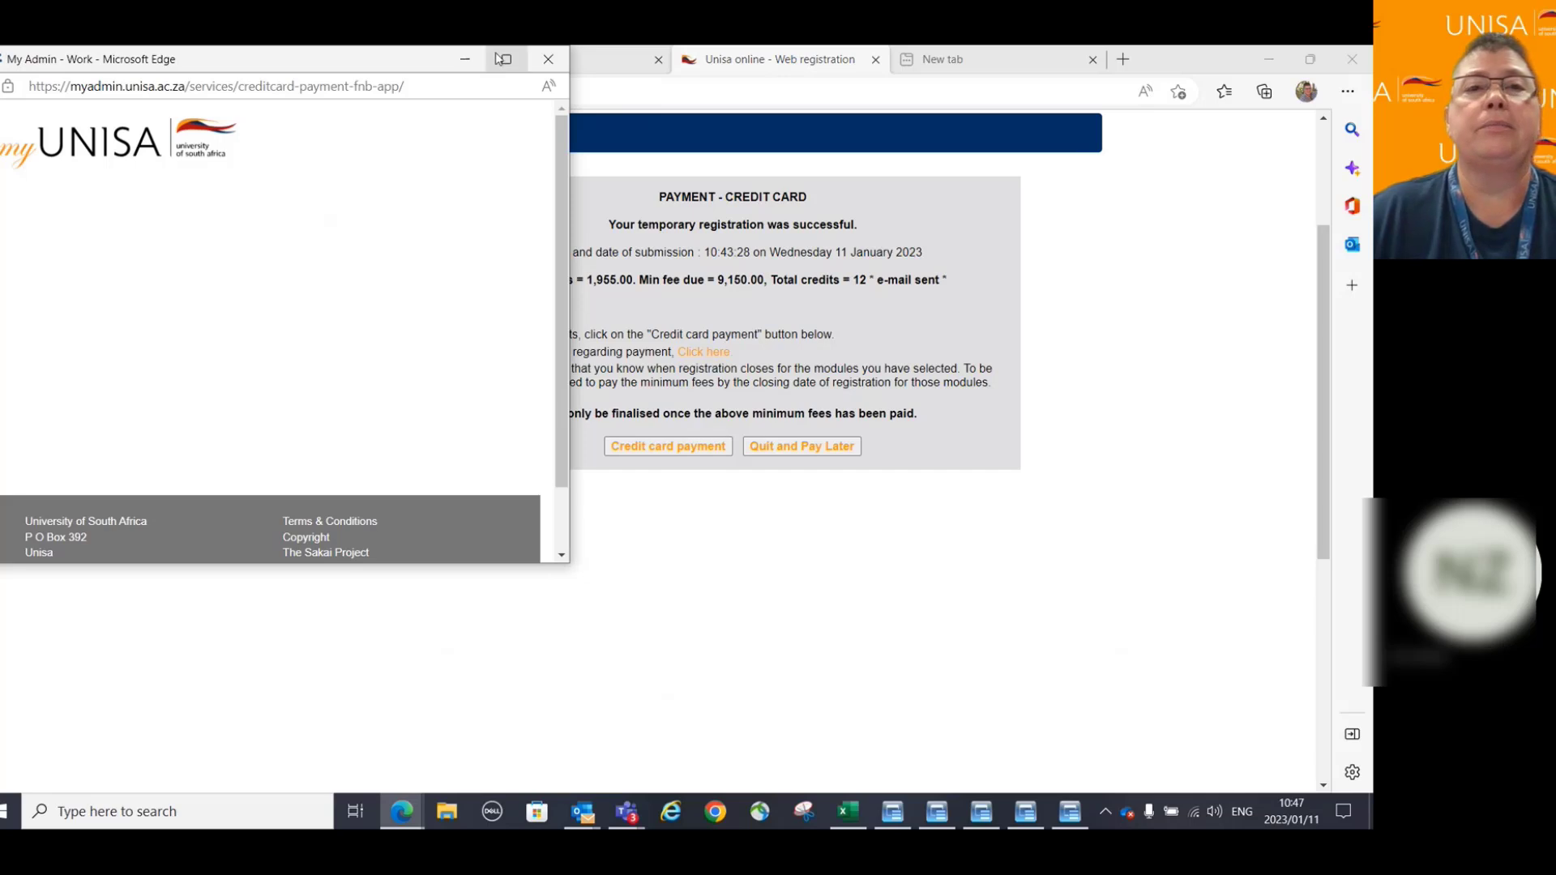
click(507, 59)
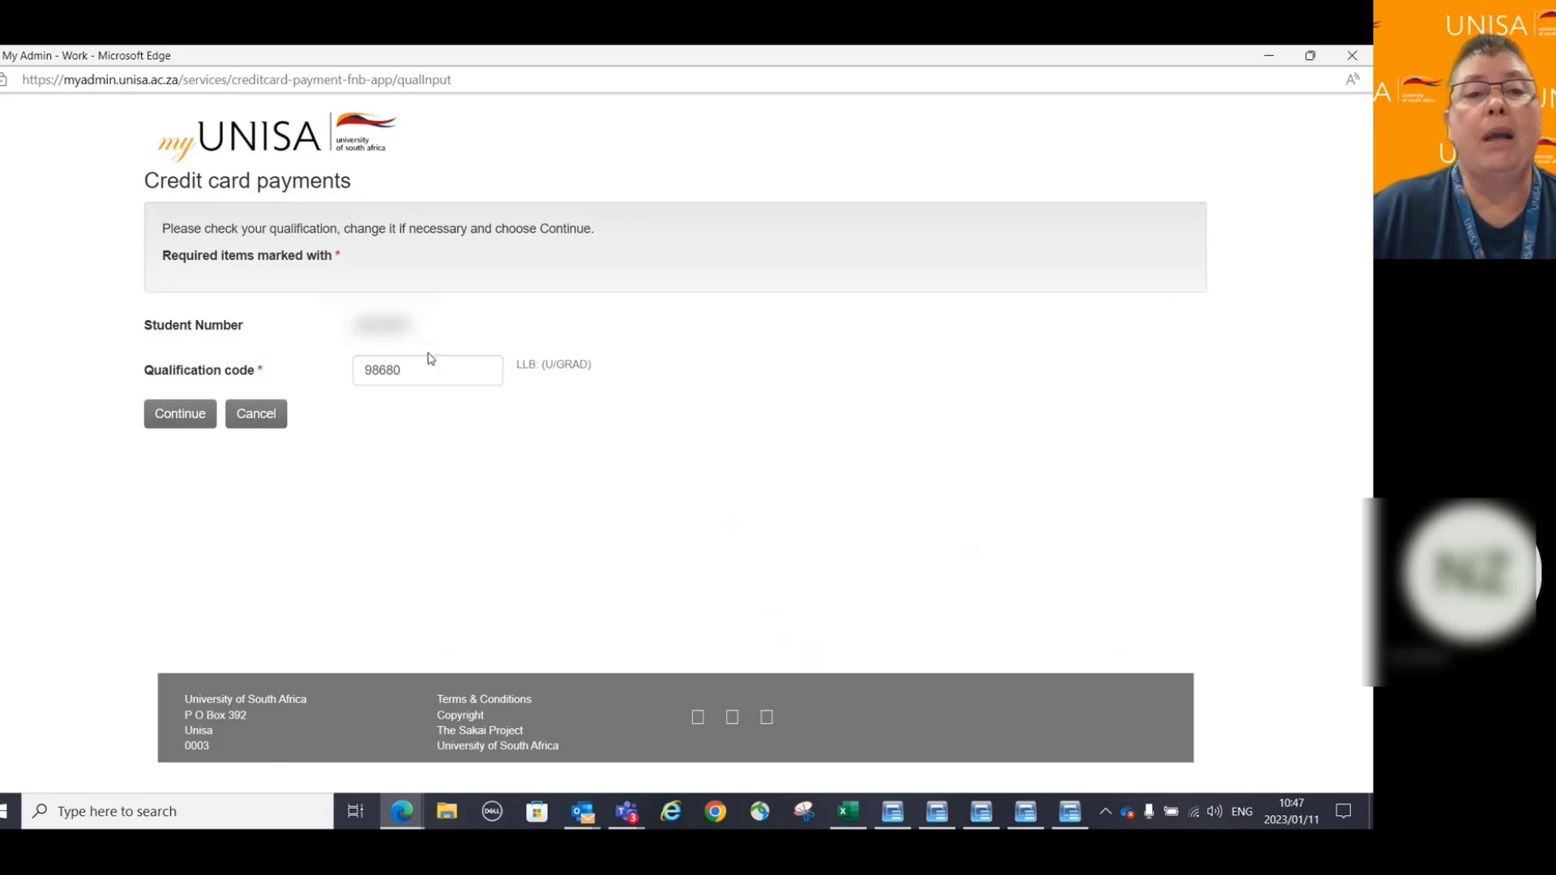
click(188, 418)
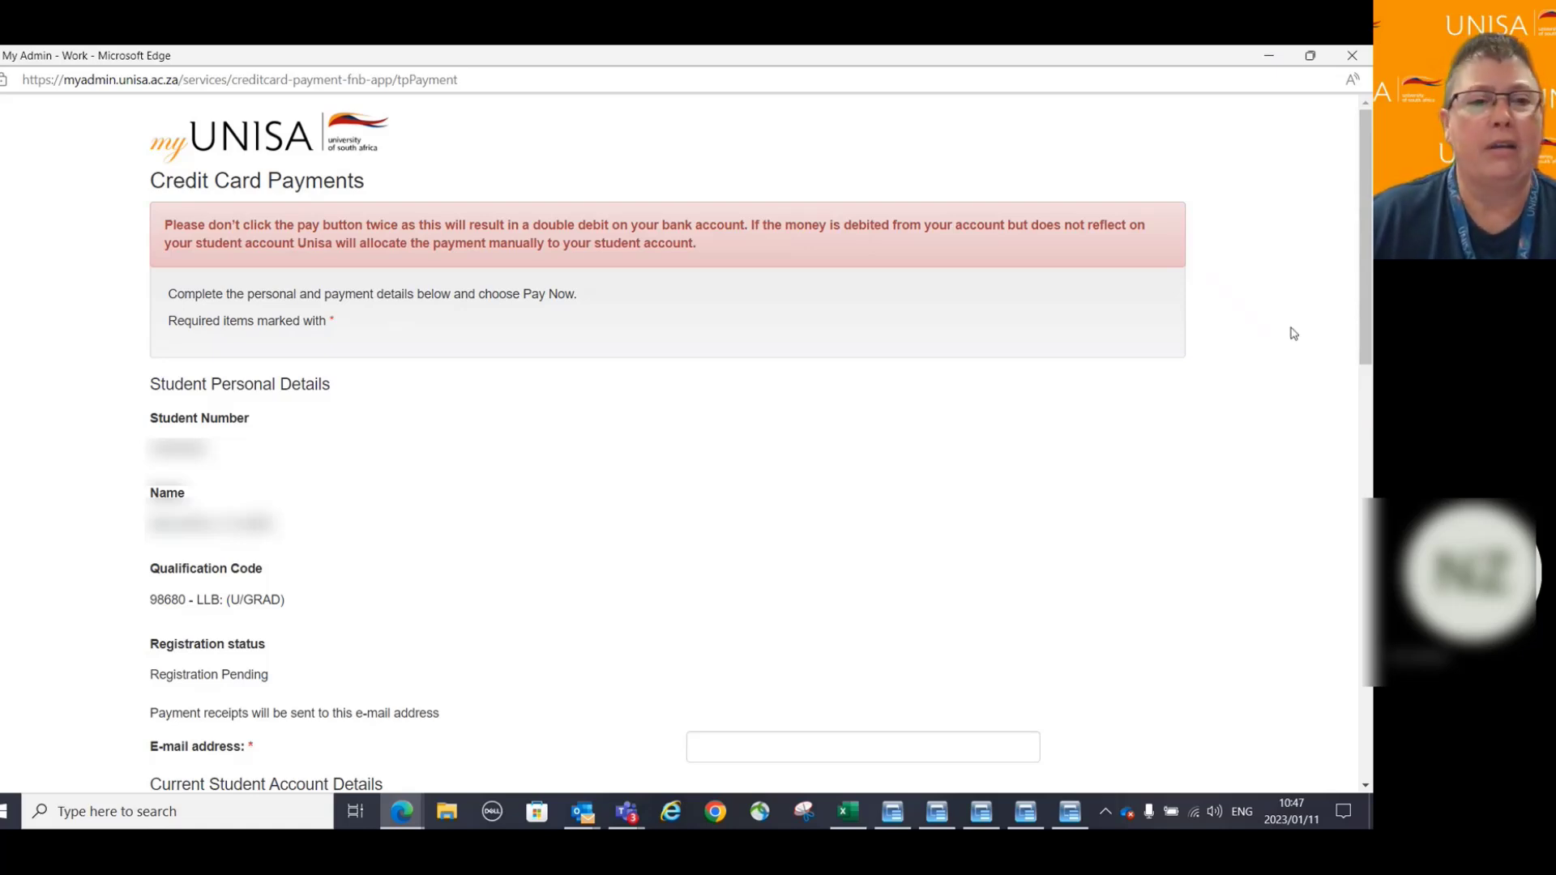
scroll(1293, 334, down, 3)
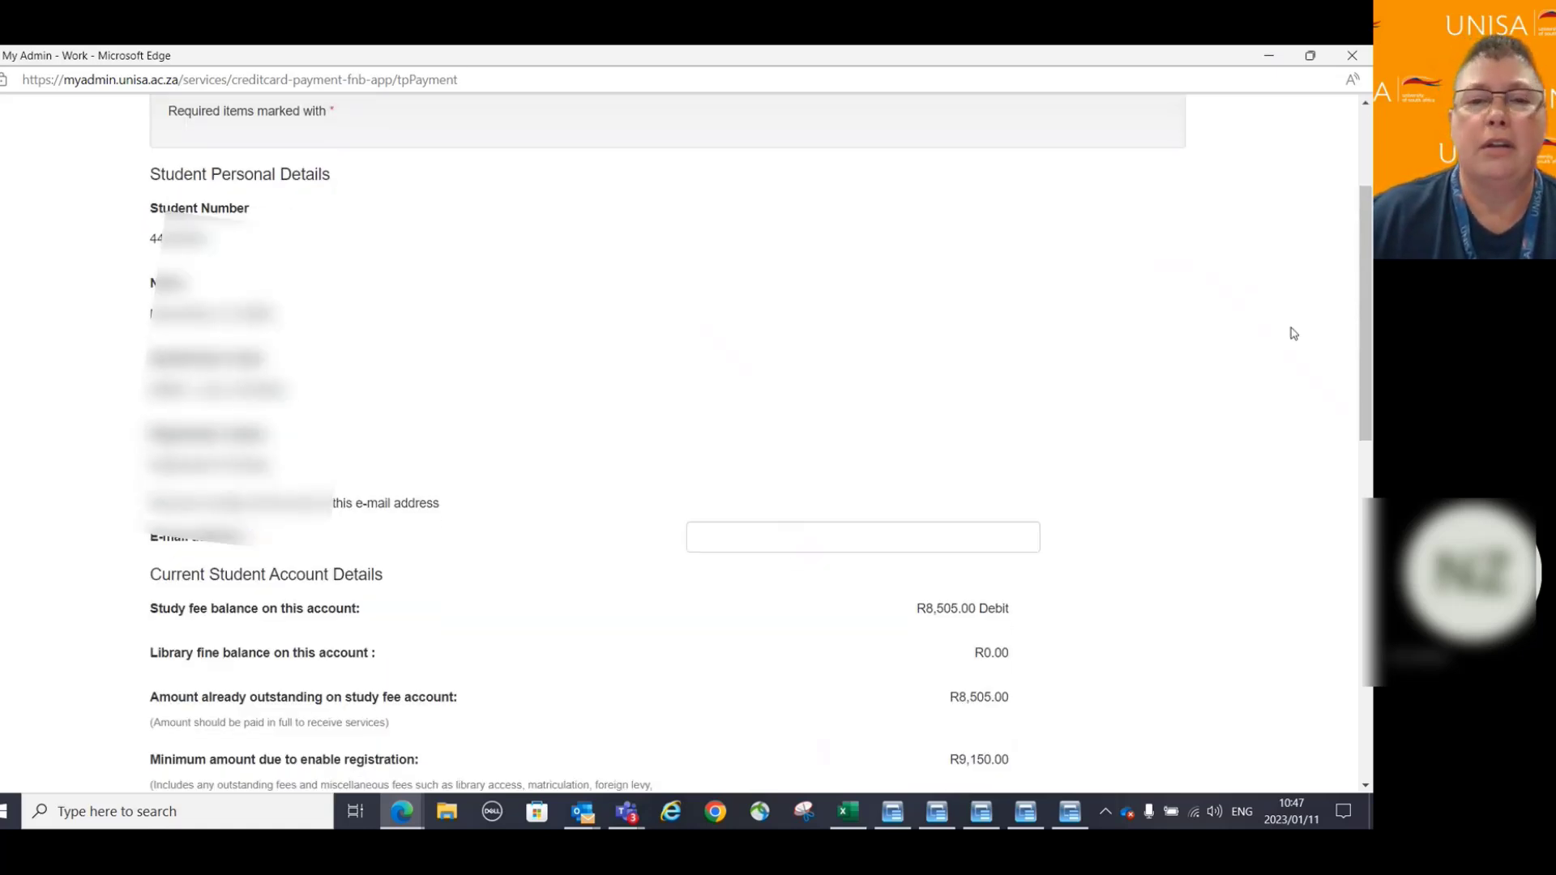
scroll(1292, 333, down, 1)
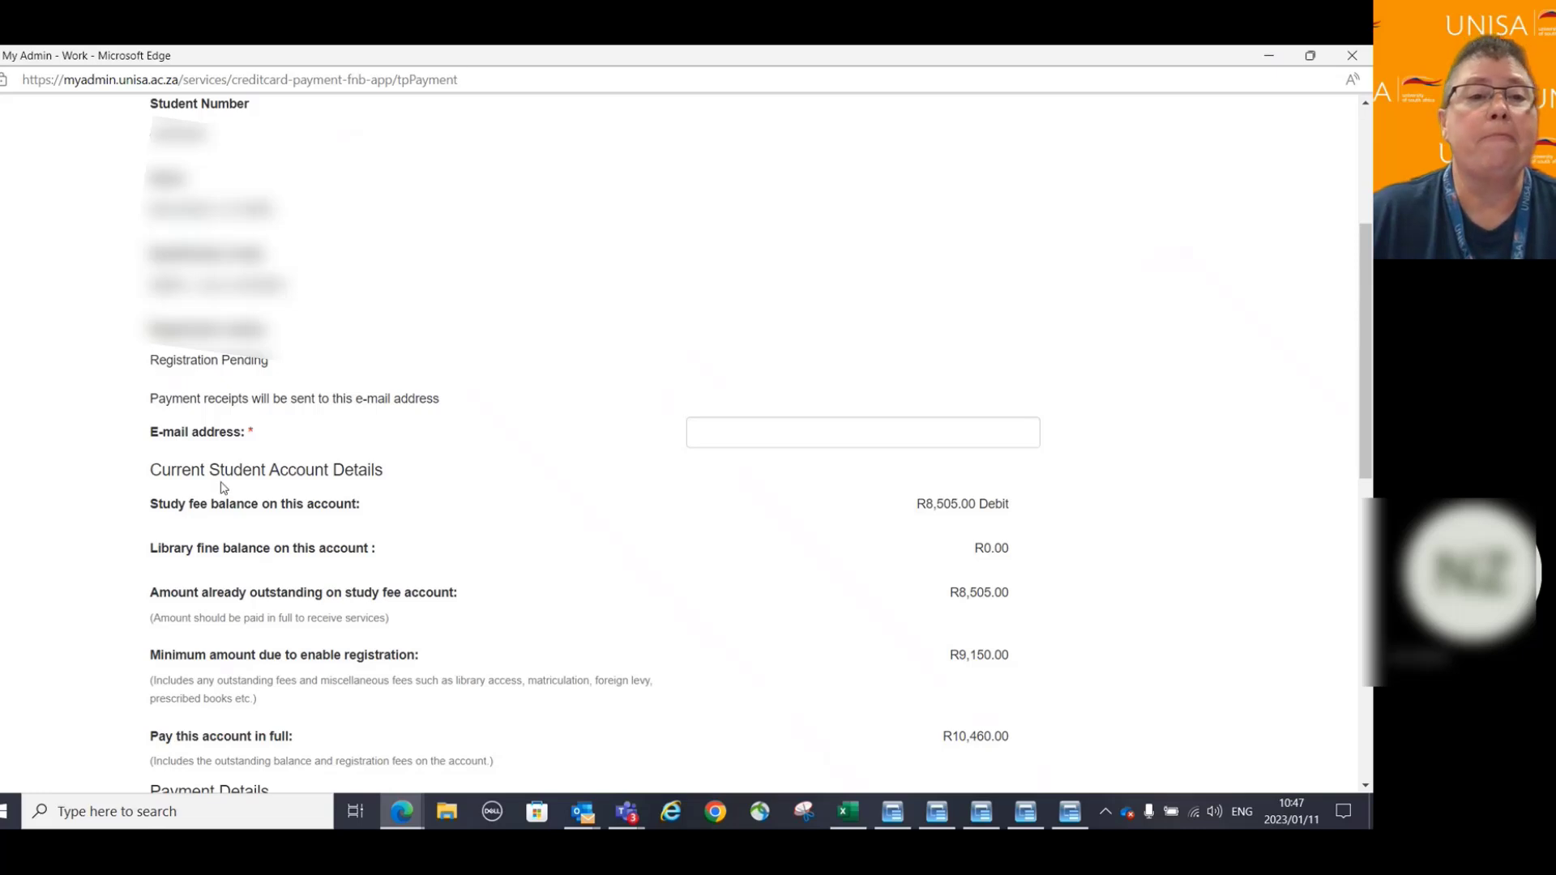
click(699, 435)
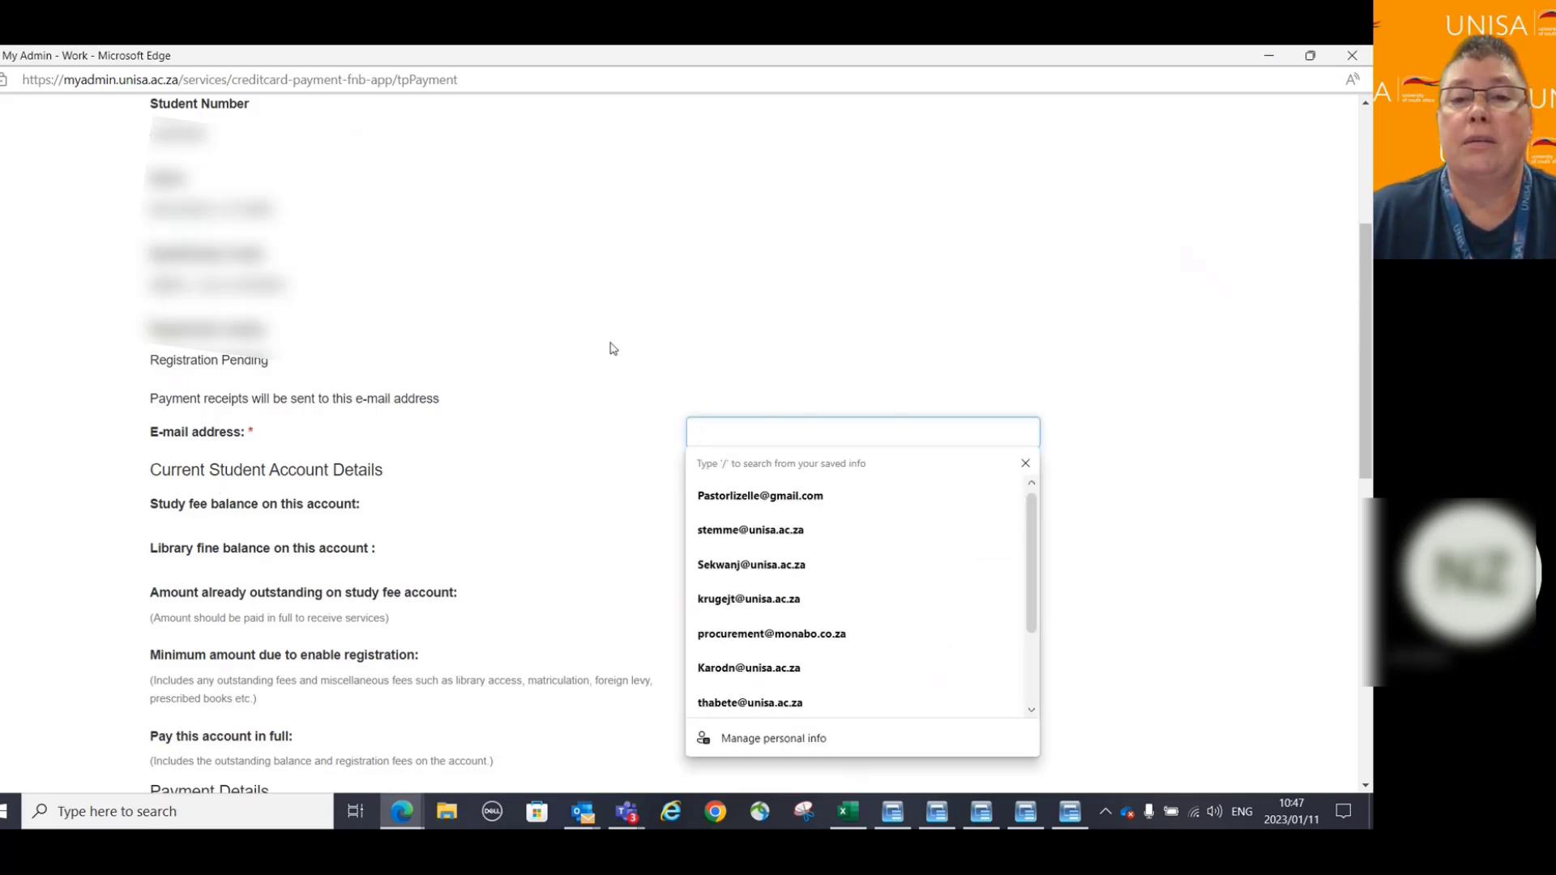
click(662, 373)
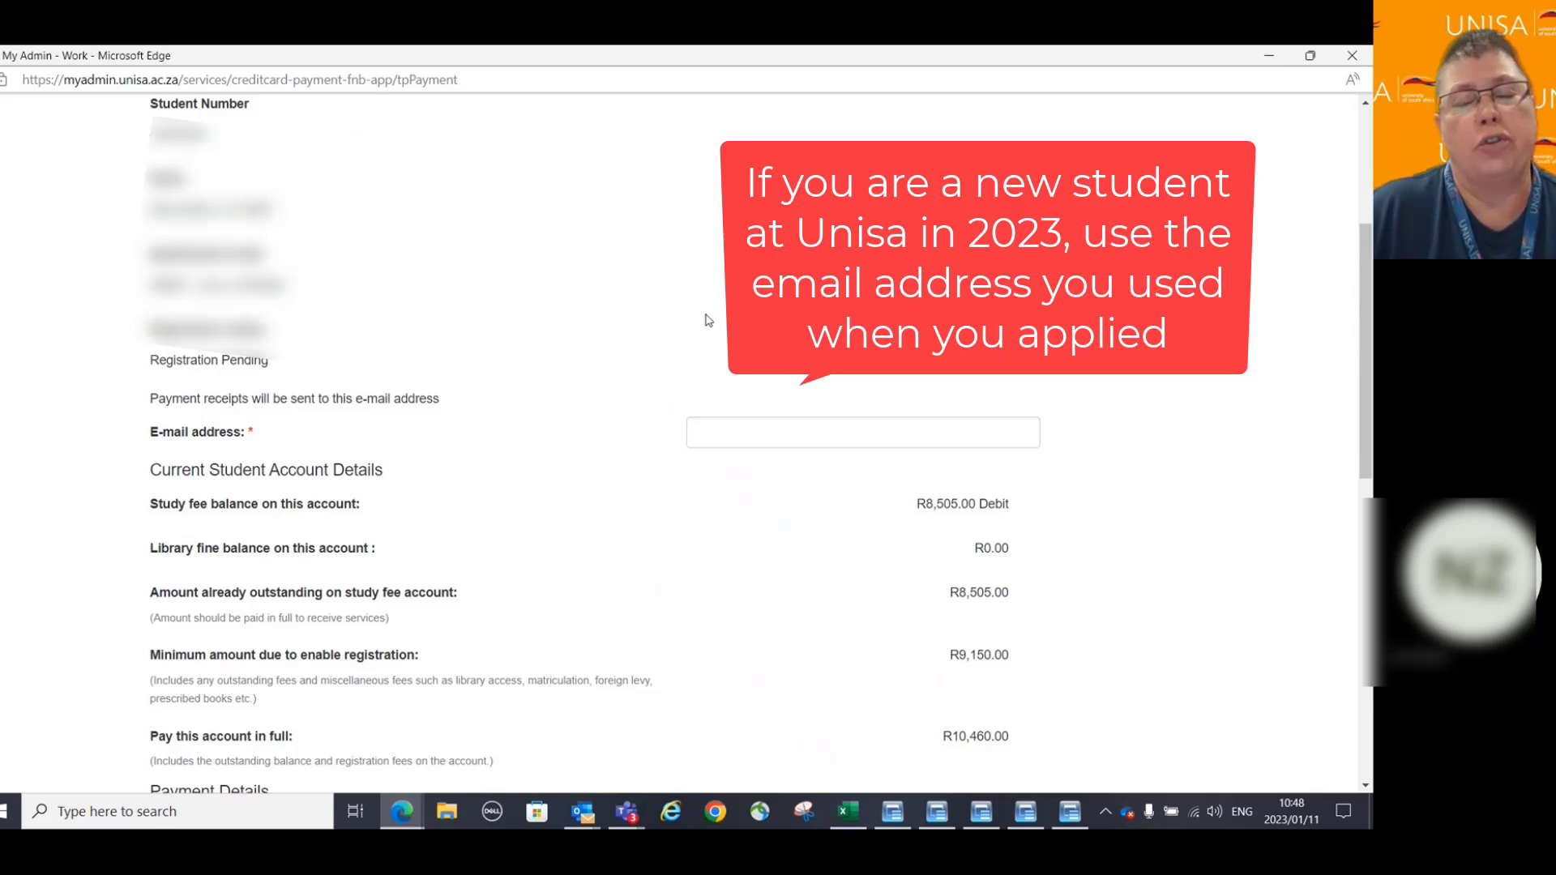
click(701, 432)
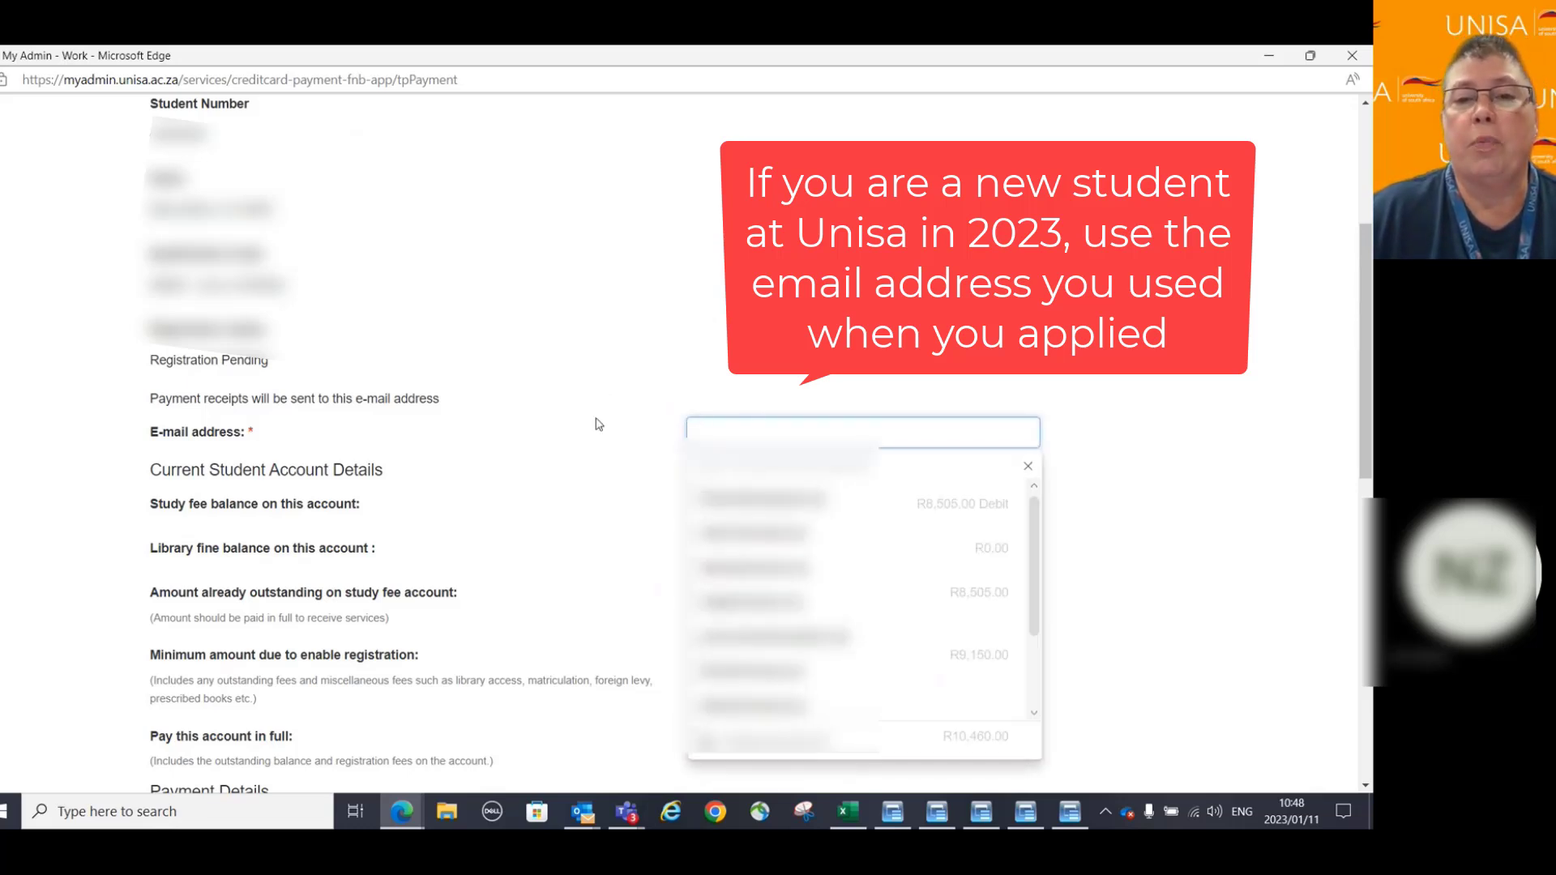
key(Escape)
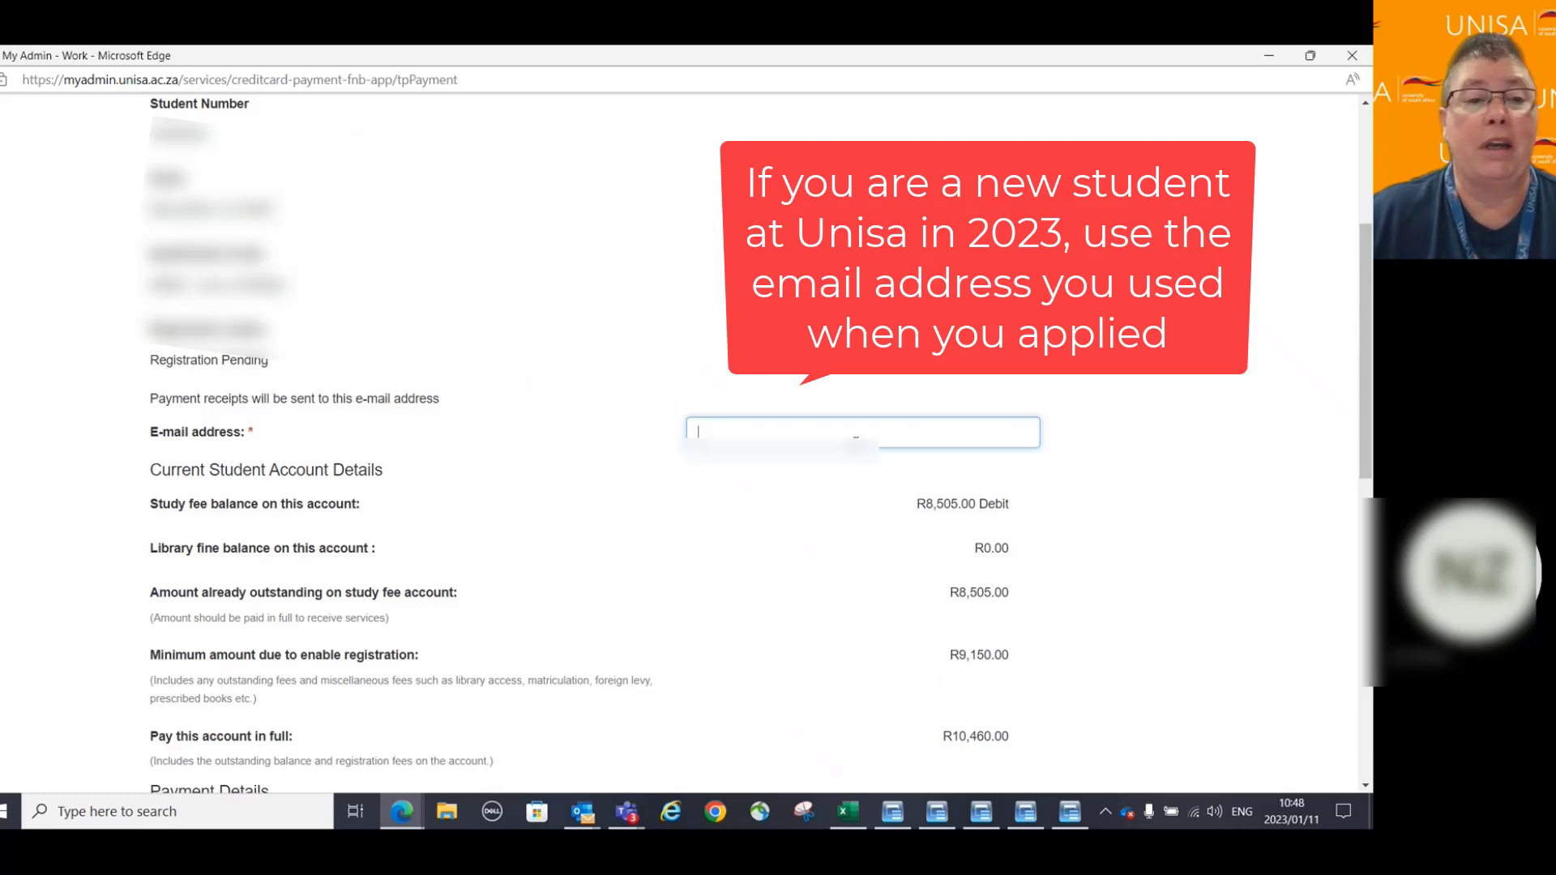
scroll(1167, 418, down, 1)
scroll(1167, 417, down, 2)
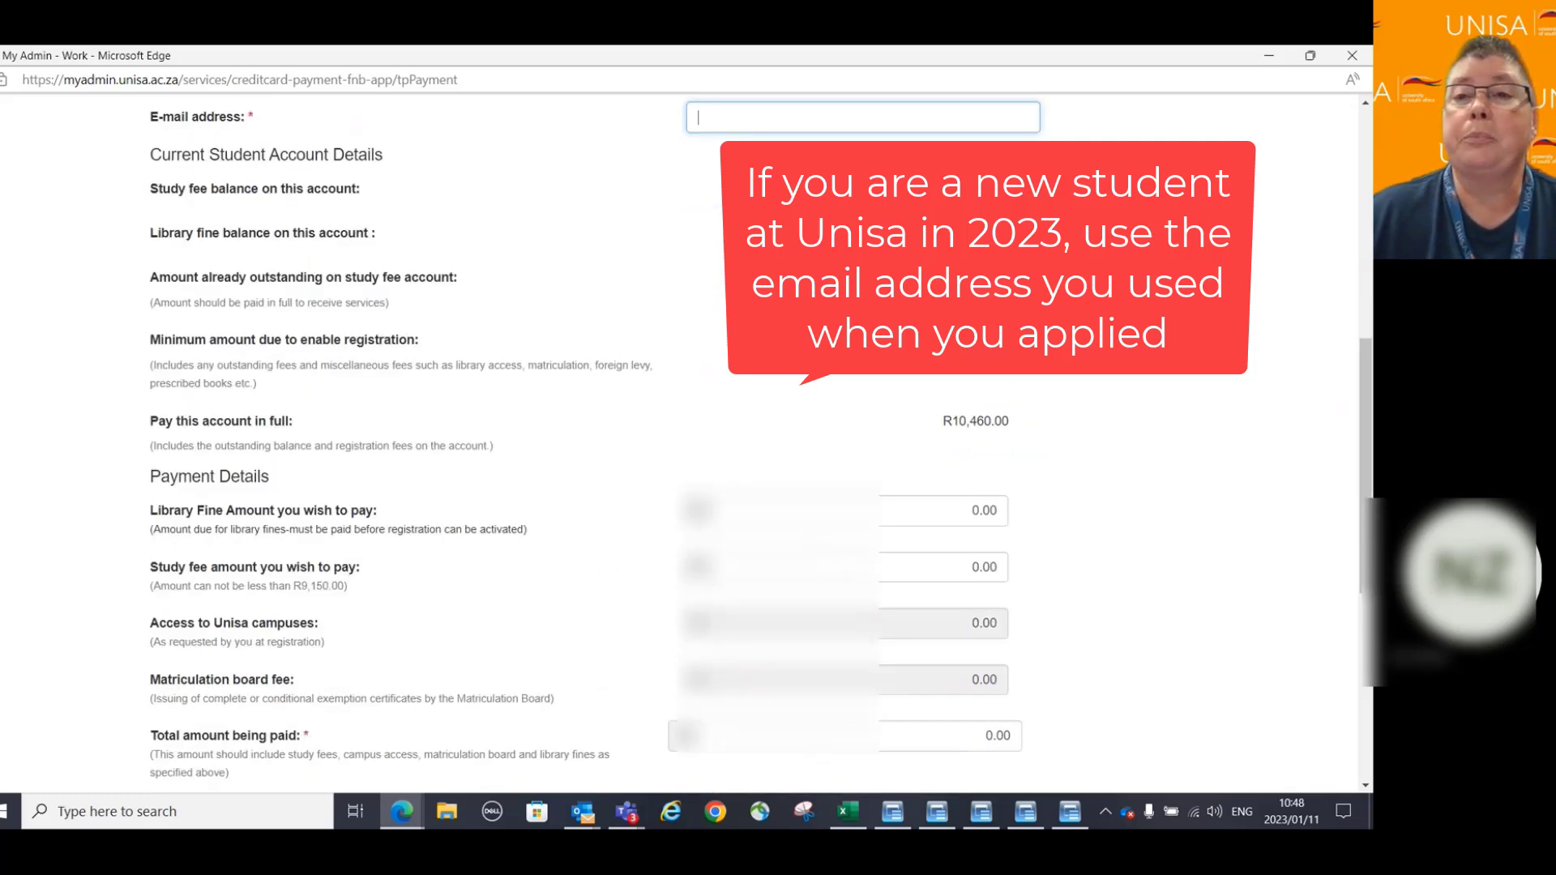
scroll(1078, 379, down, 1)
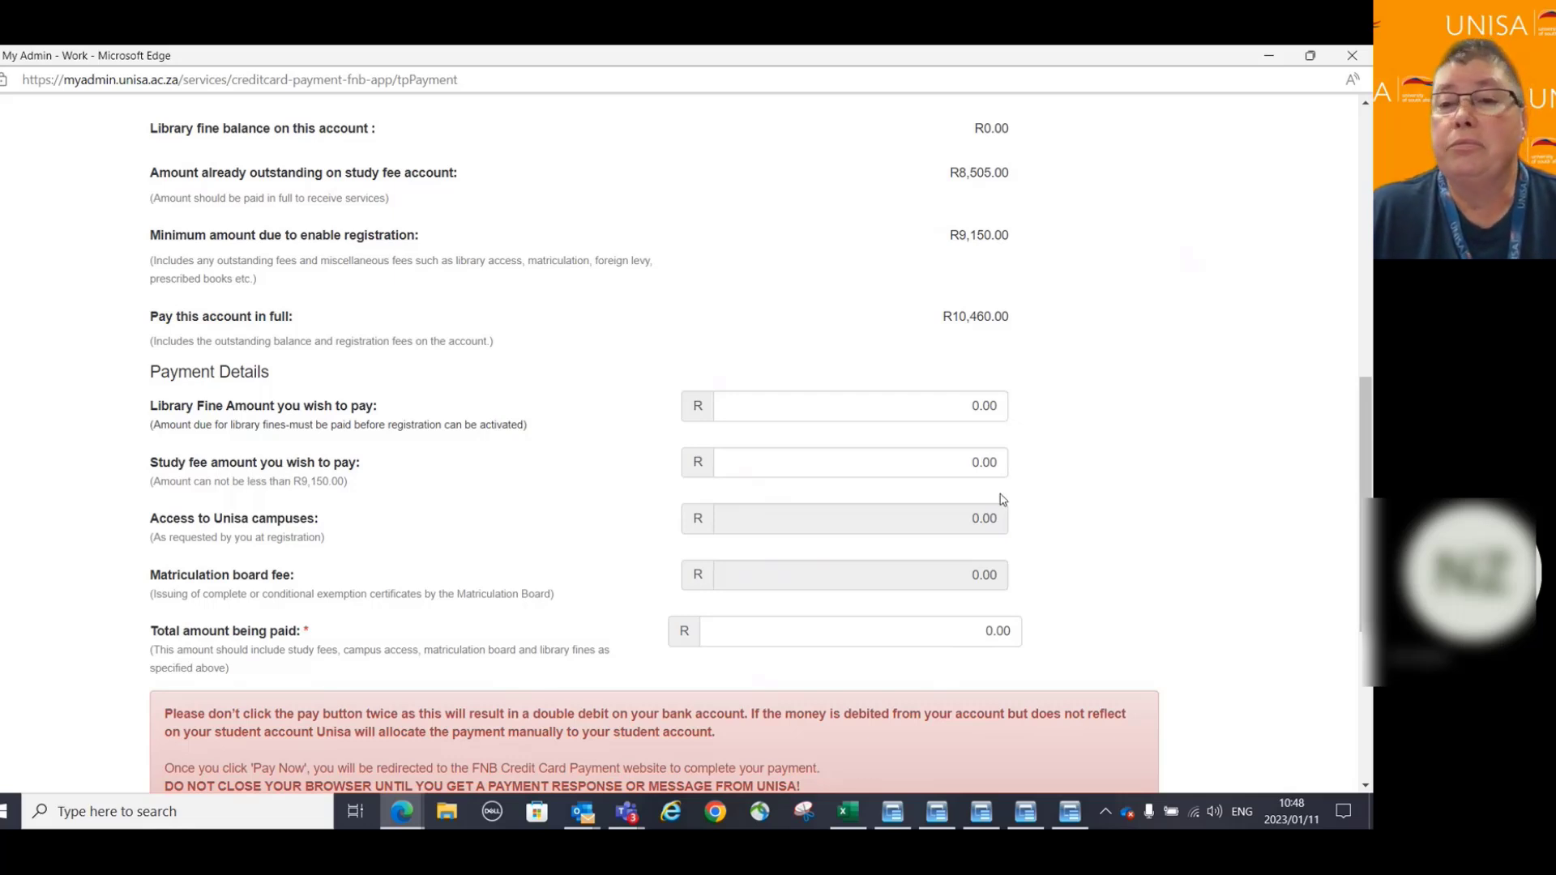
scroll(1126, 533, down, 3)
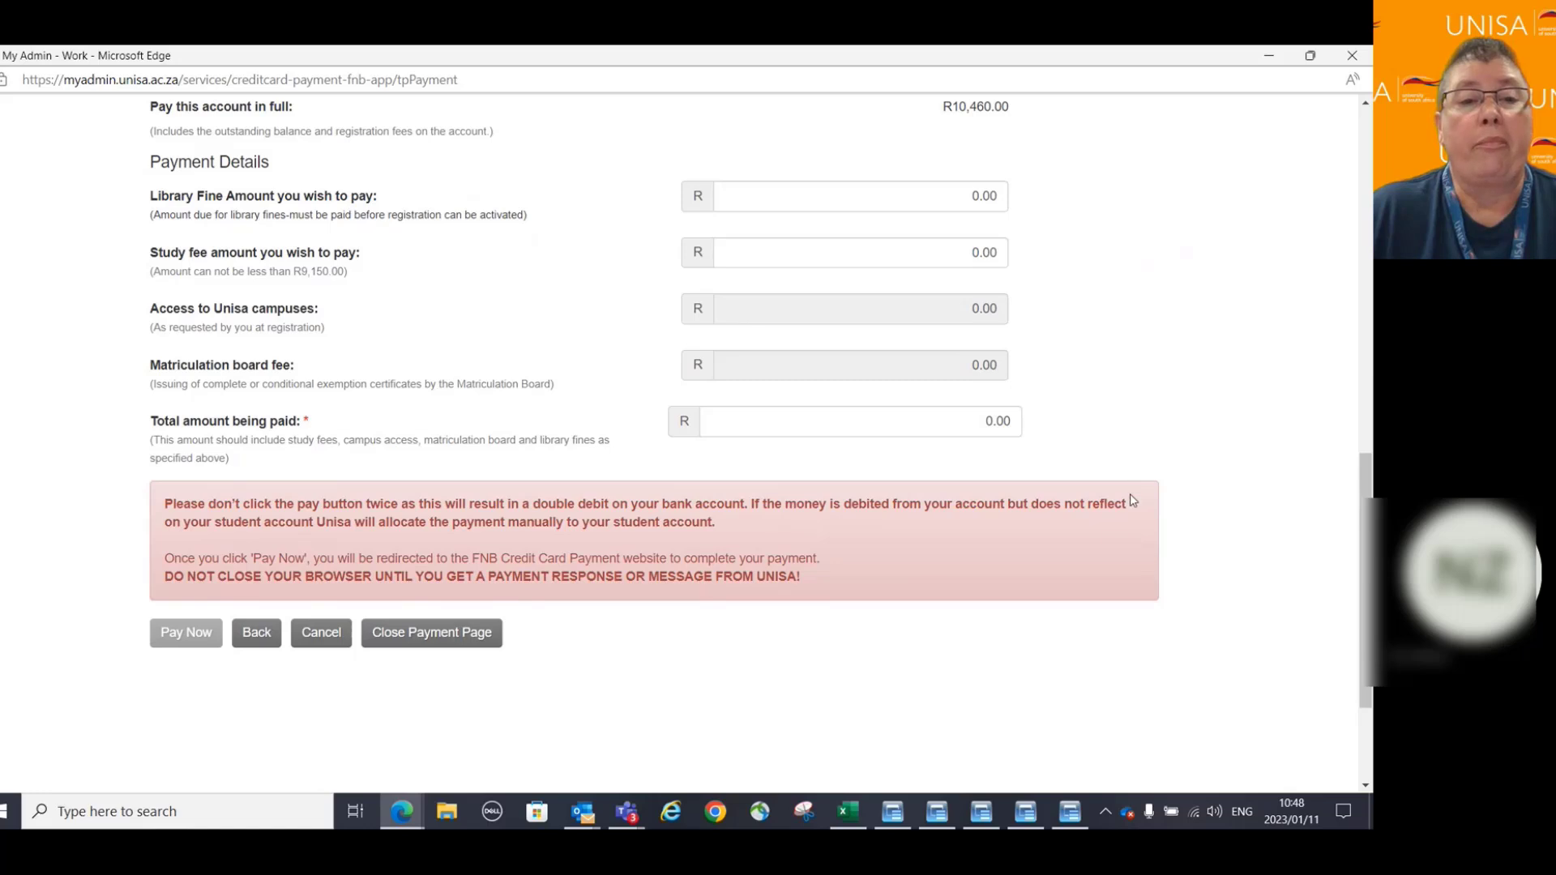
scroll(1130, 500, down, 1)
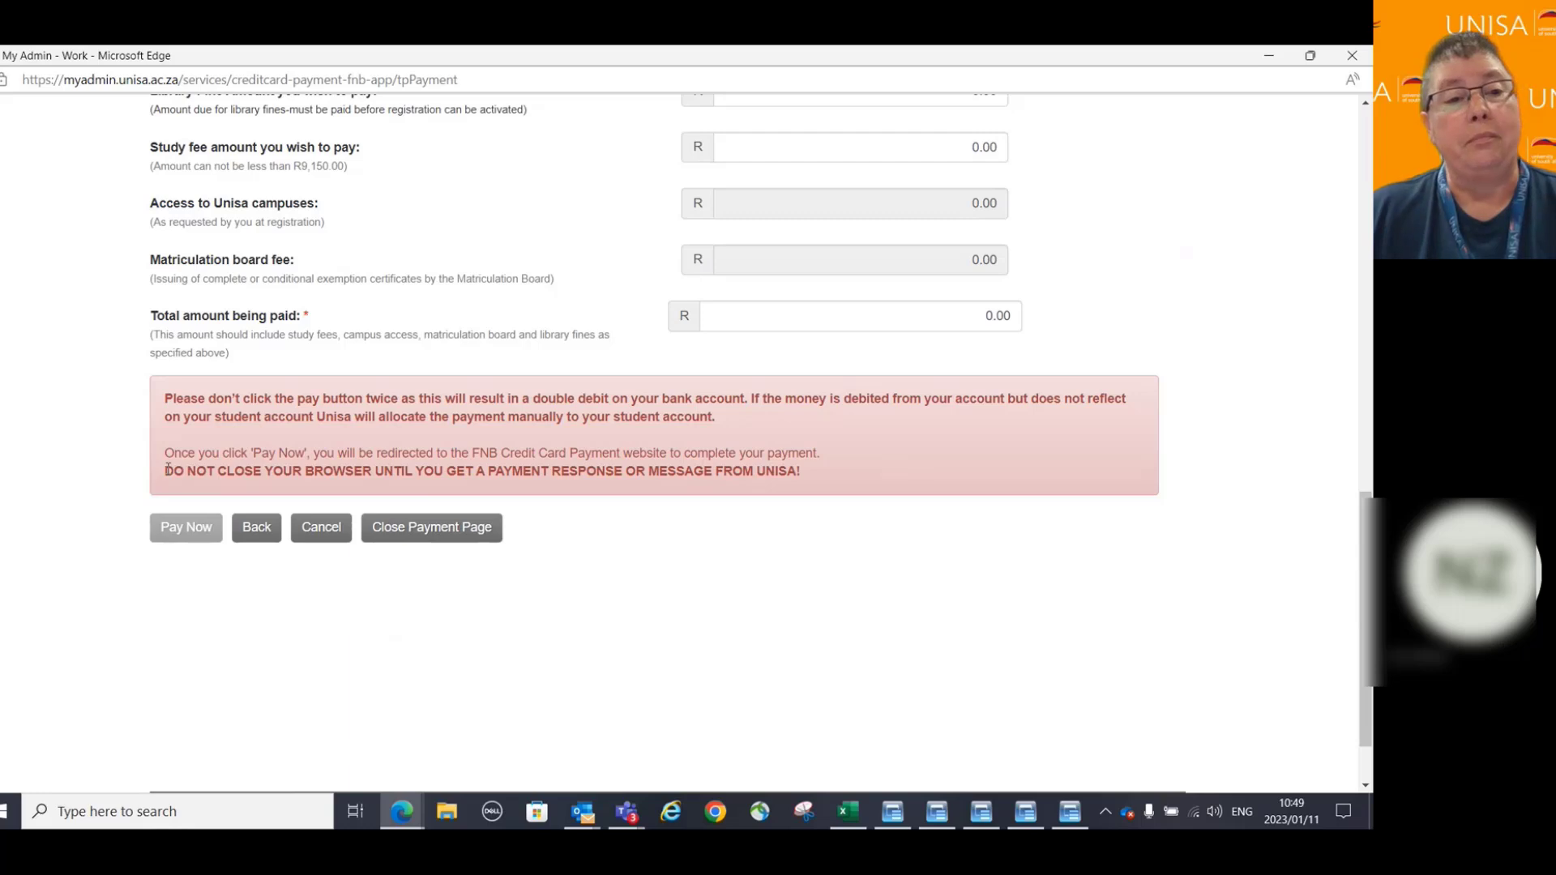
drag(168, 468, 812, 491)
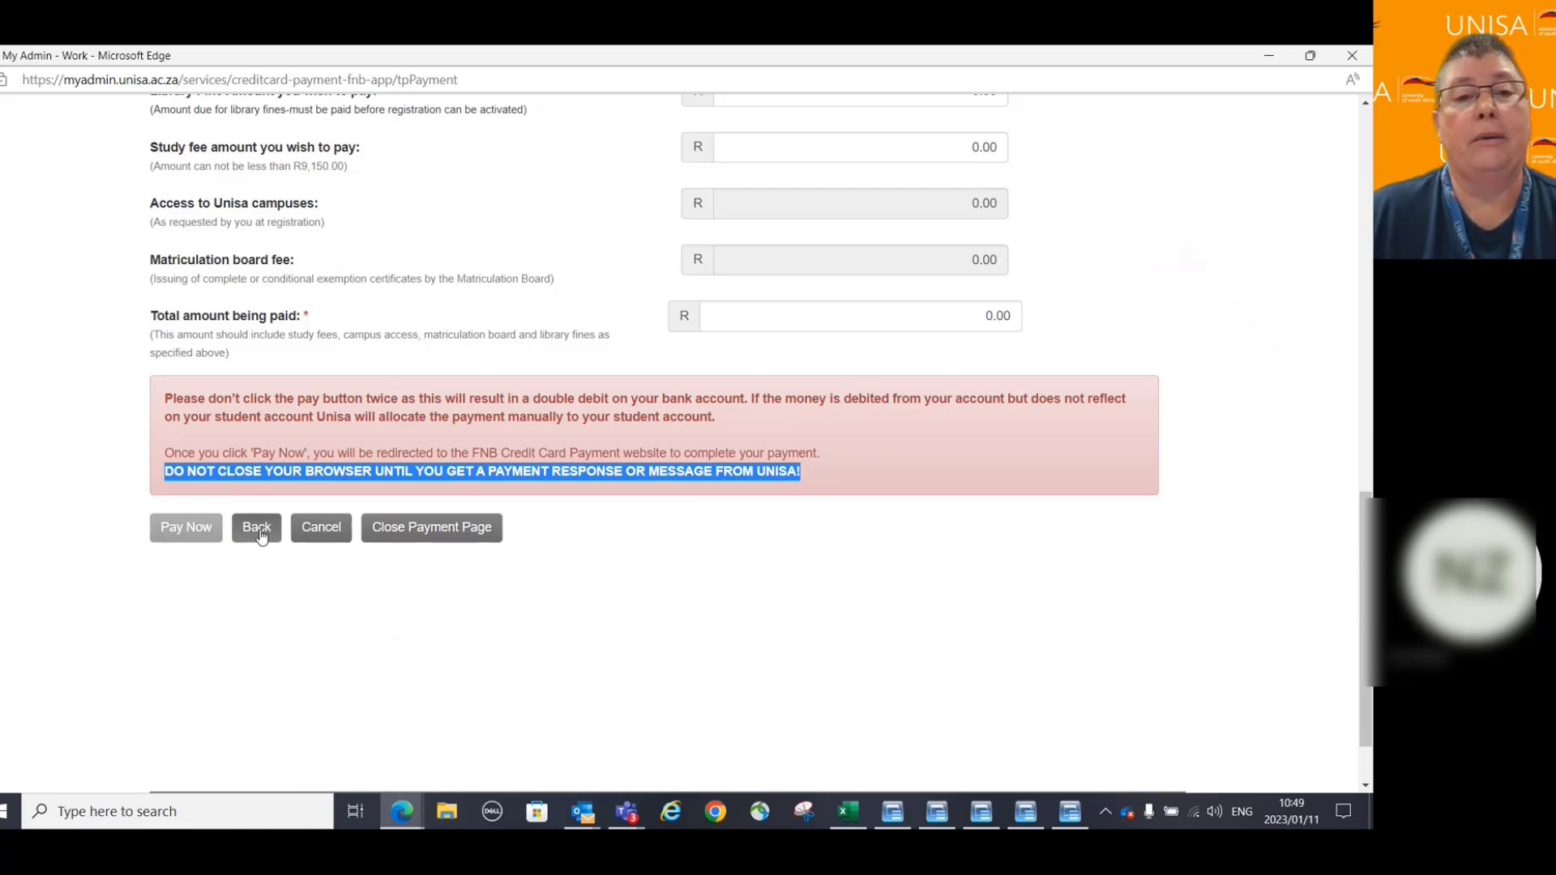
click(163, 475)
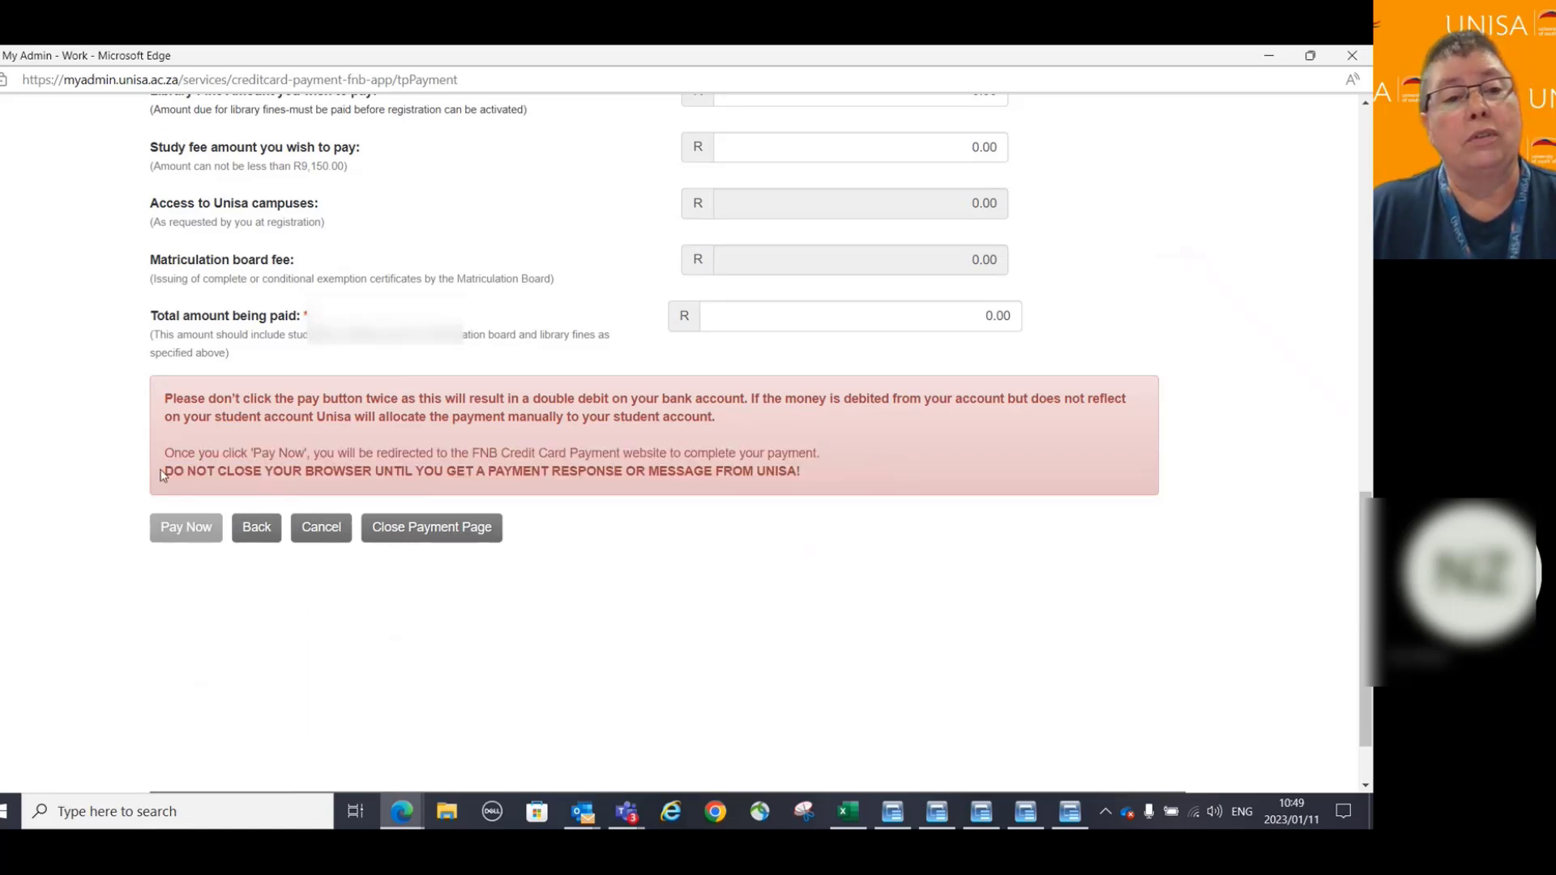
drag(164, 474, 814, 490)
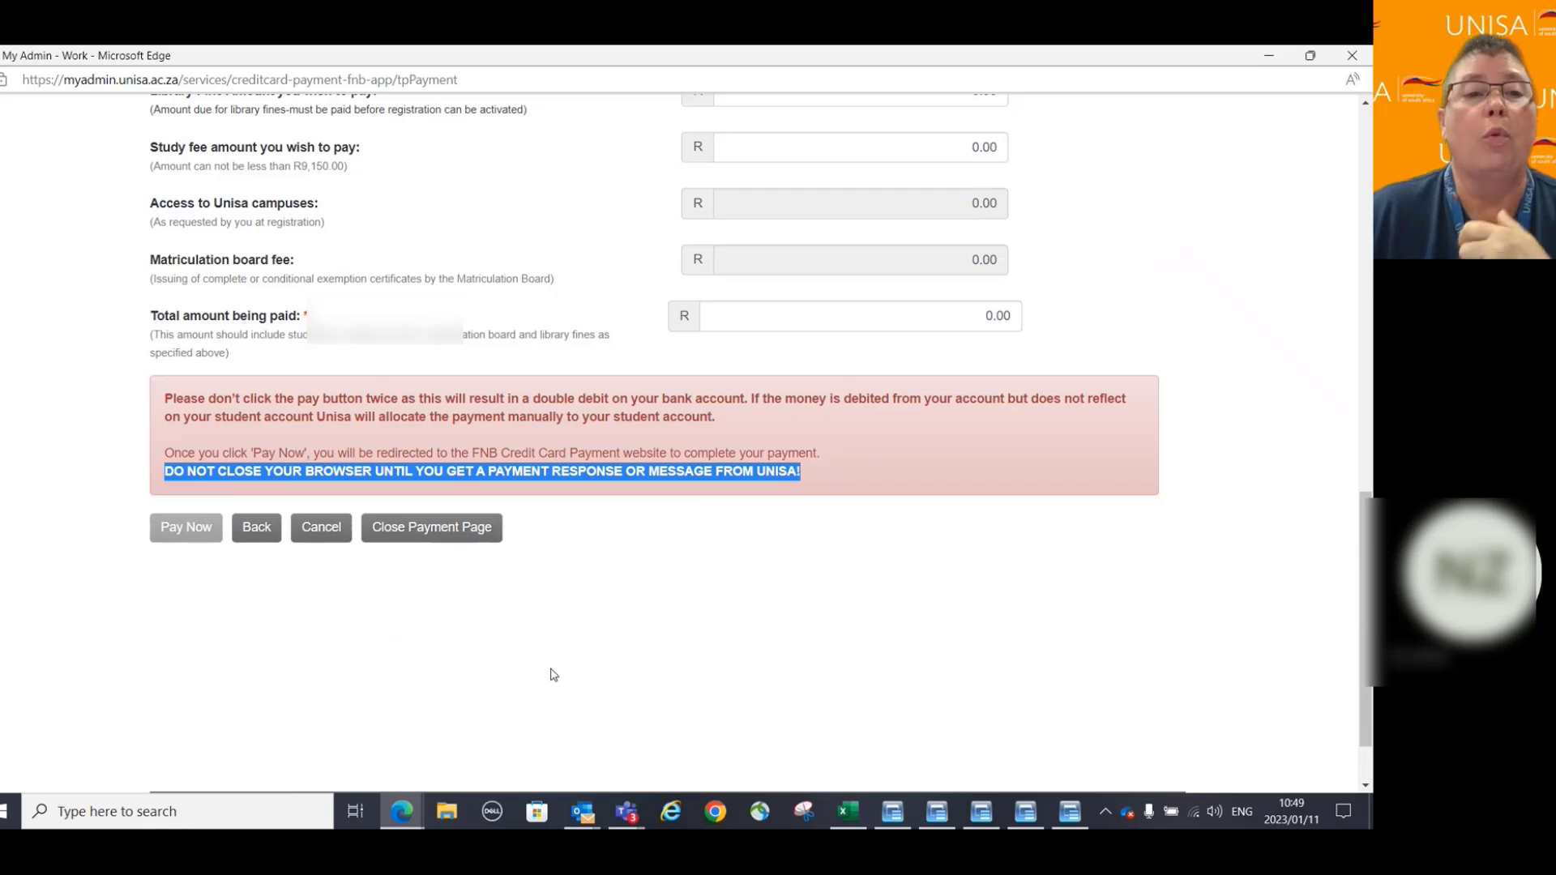
Cancel the card payment, review the 8,505.00 balance in Financial Details, then return to web registration.
click(264, 535)
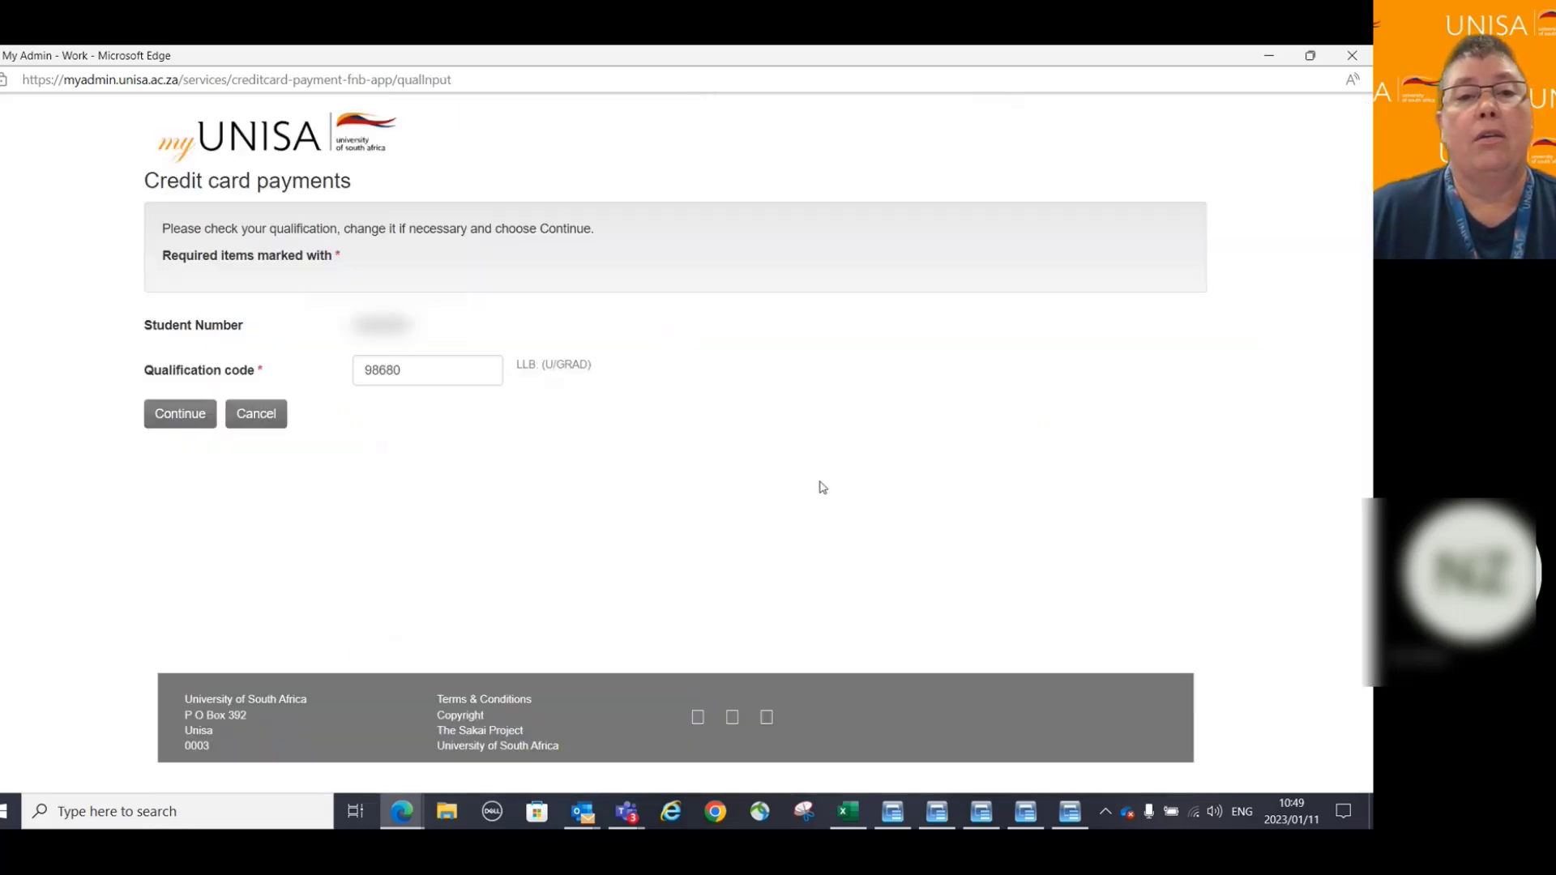
click(259, 421)
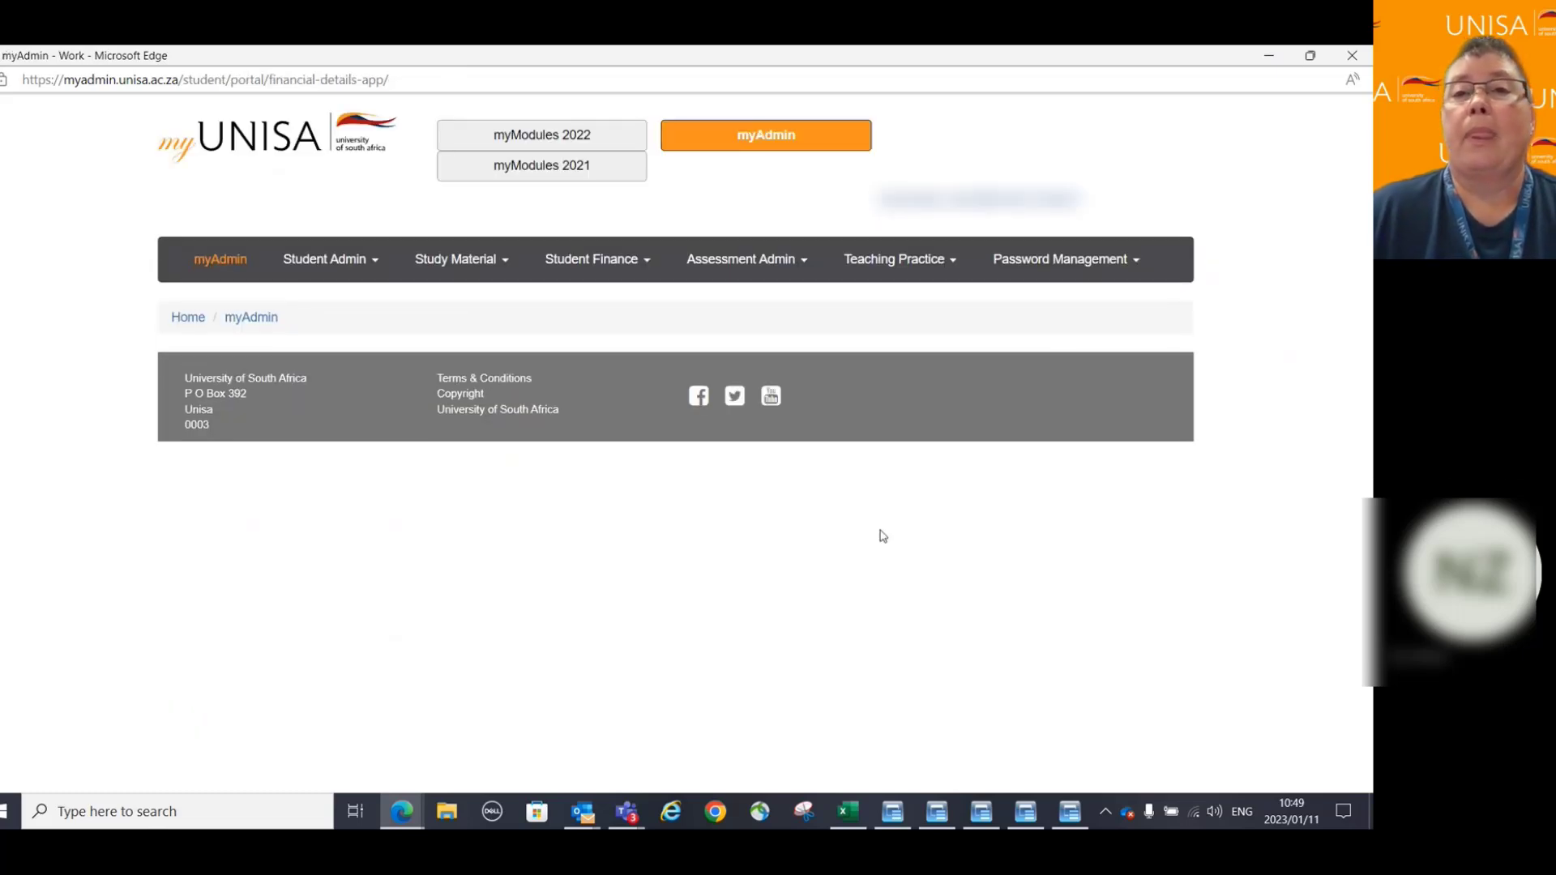
scroll(882, 443, down, 3)
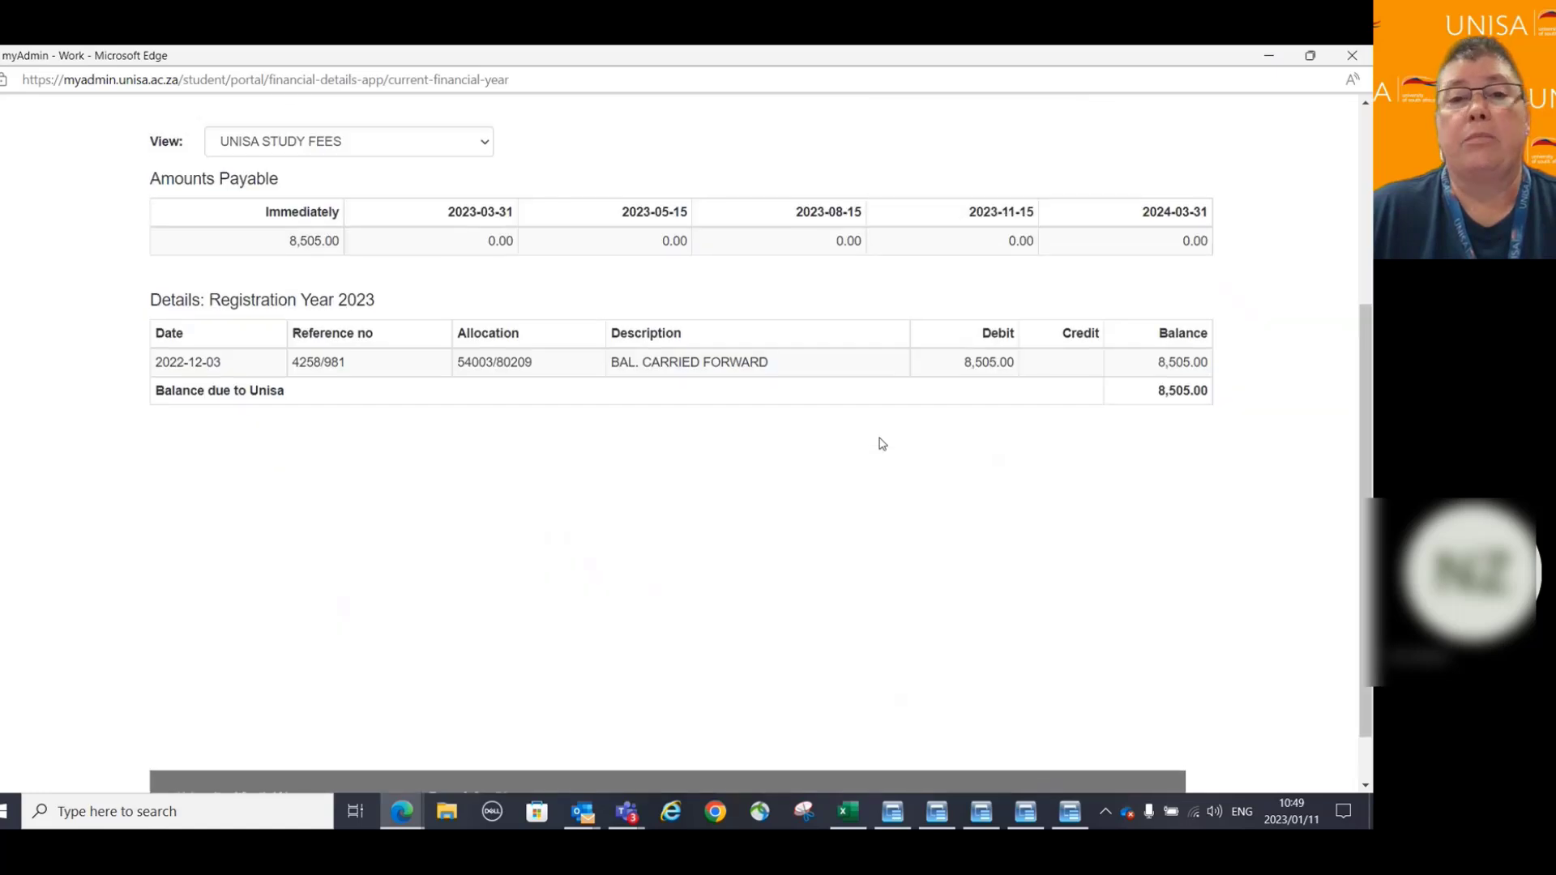
scroll(730, 532, up, 3)
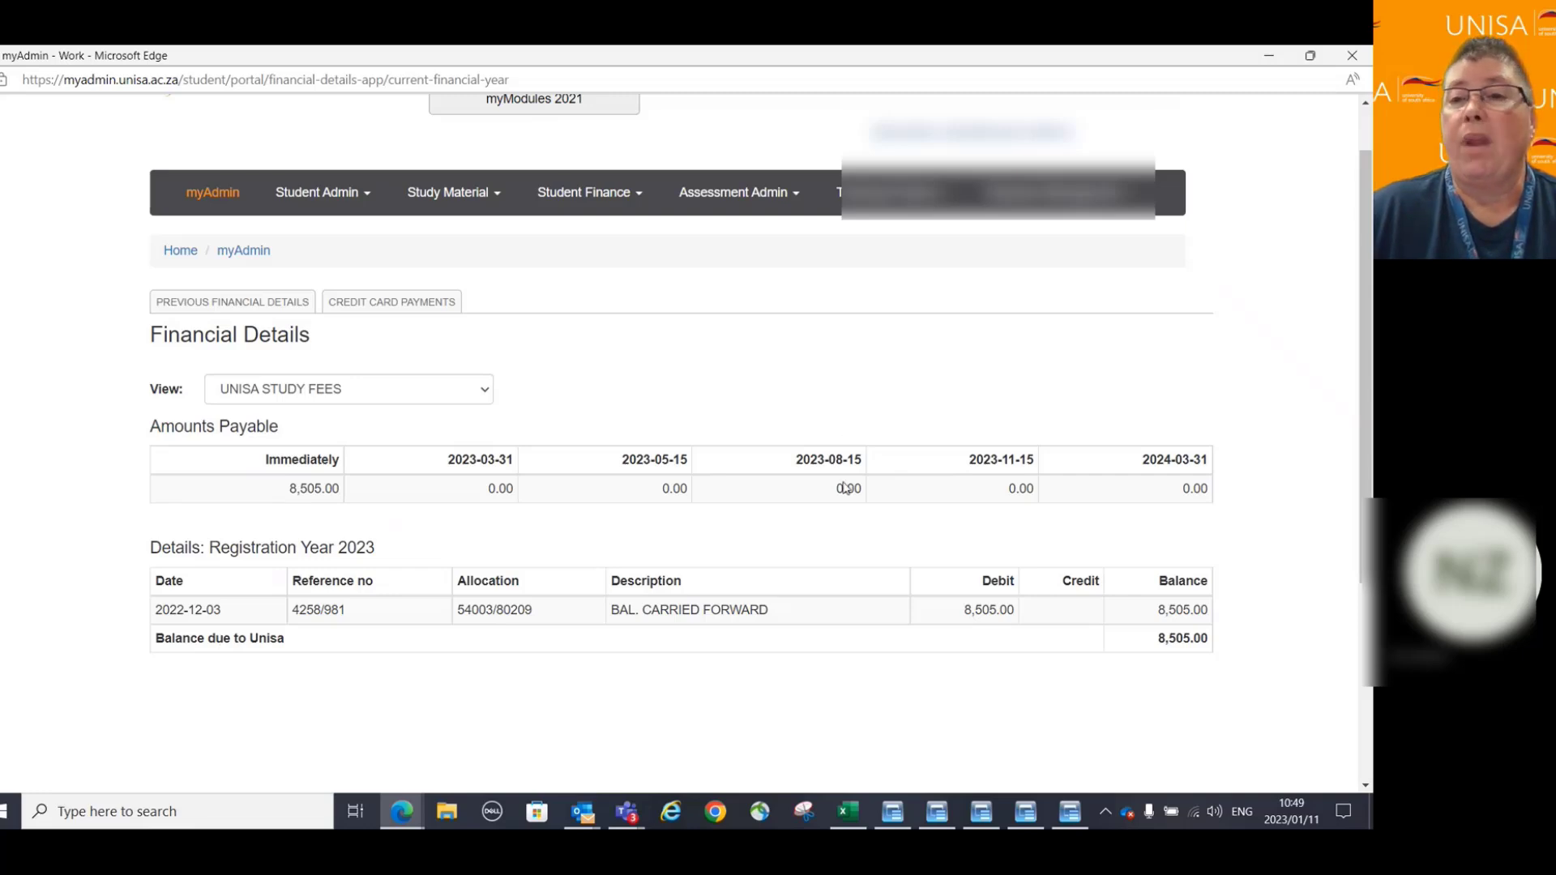
scroll(835, 502, down, 3)
scroll(743, 534, up, 4)
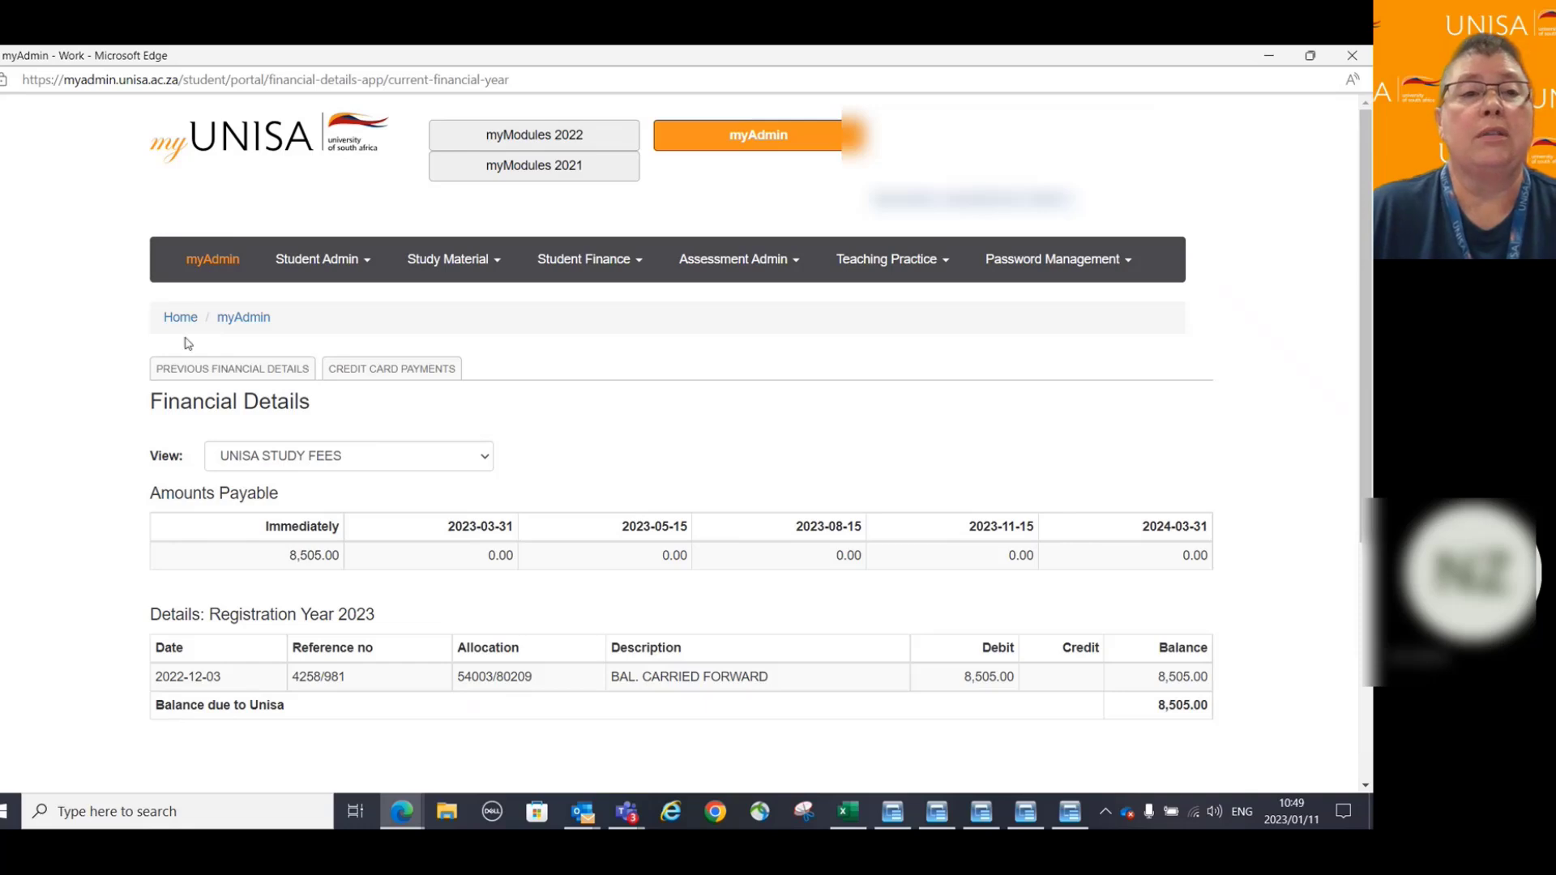
key(alt+Tab)
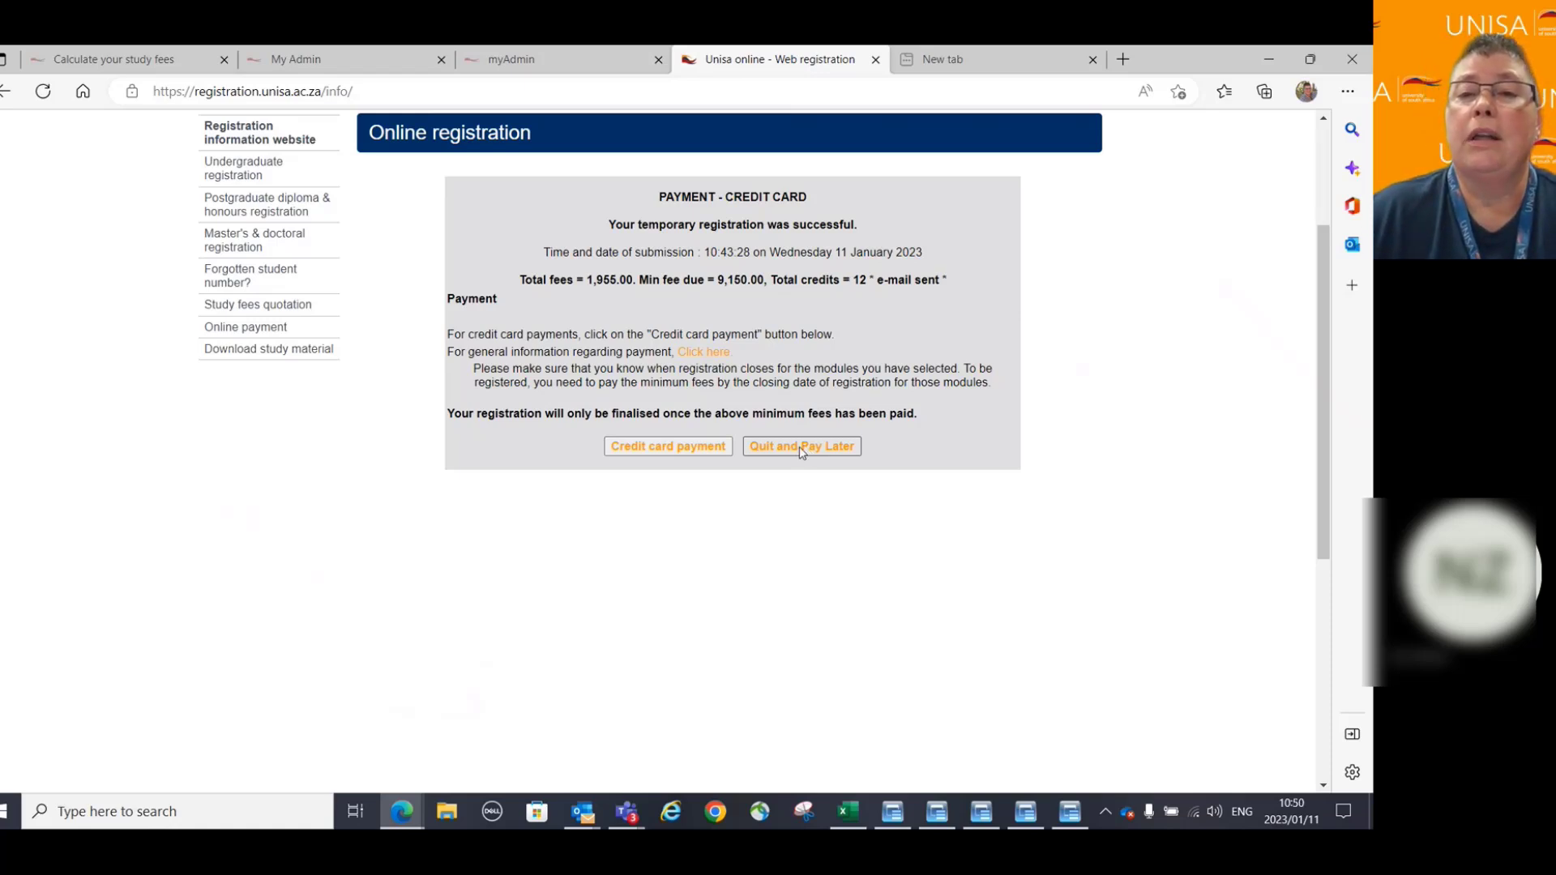
Leave payment for later and clear the qualification code on the quotation form.
click(800, 446)
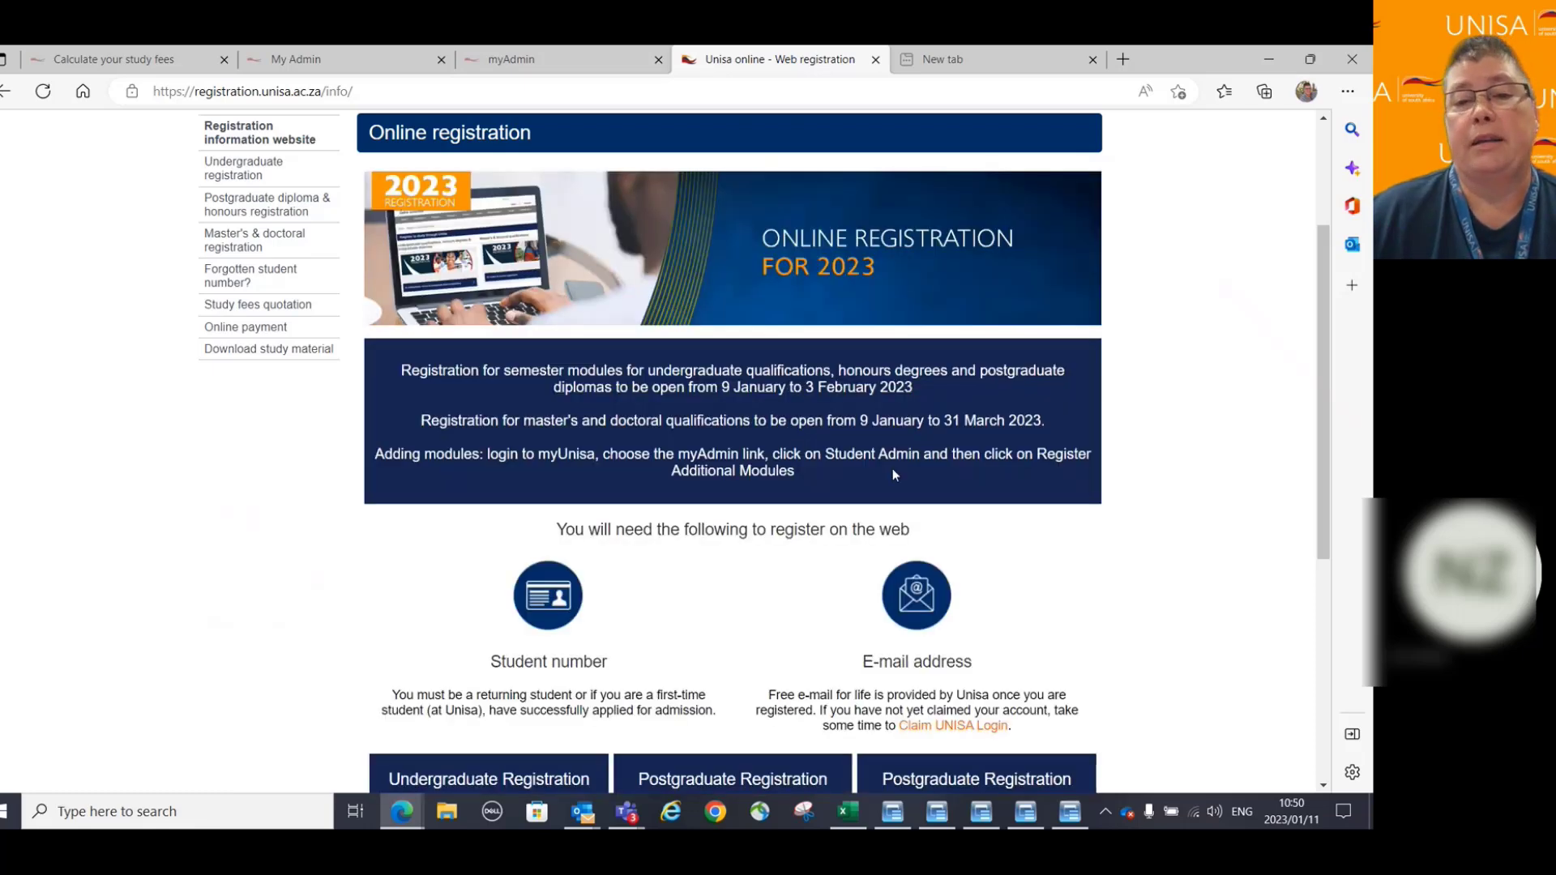
scroll(1249, 462, down, 3)
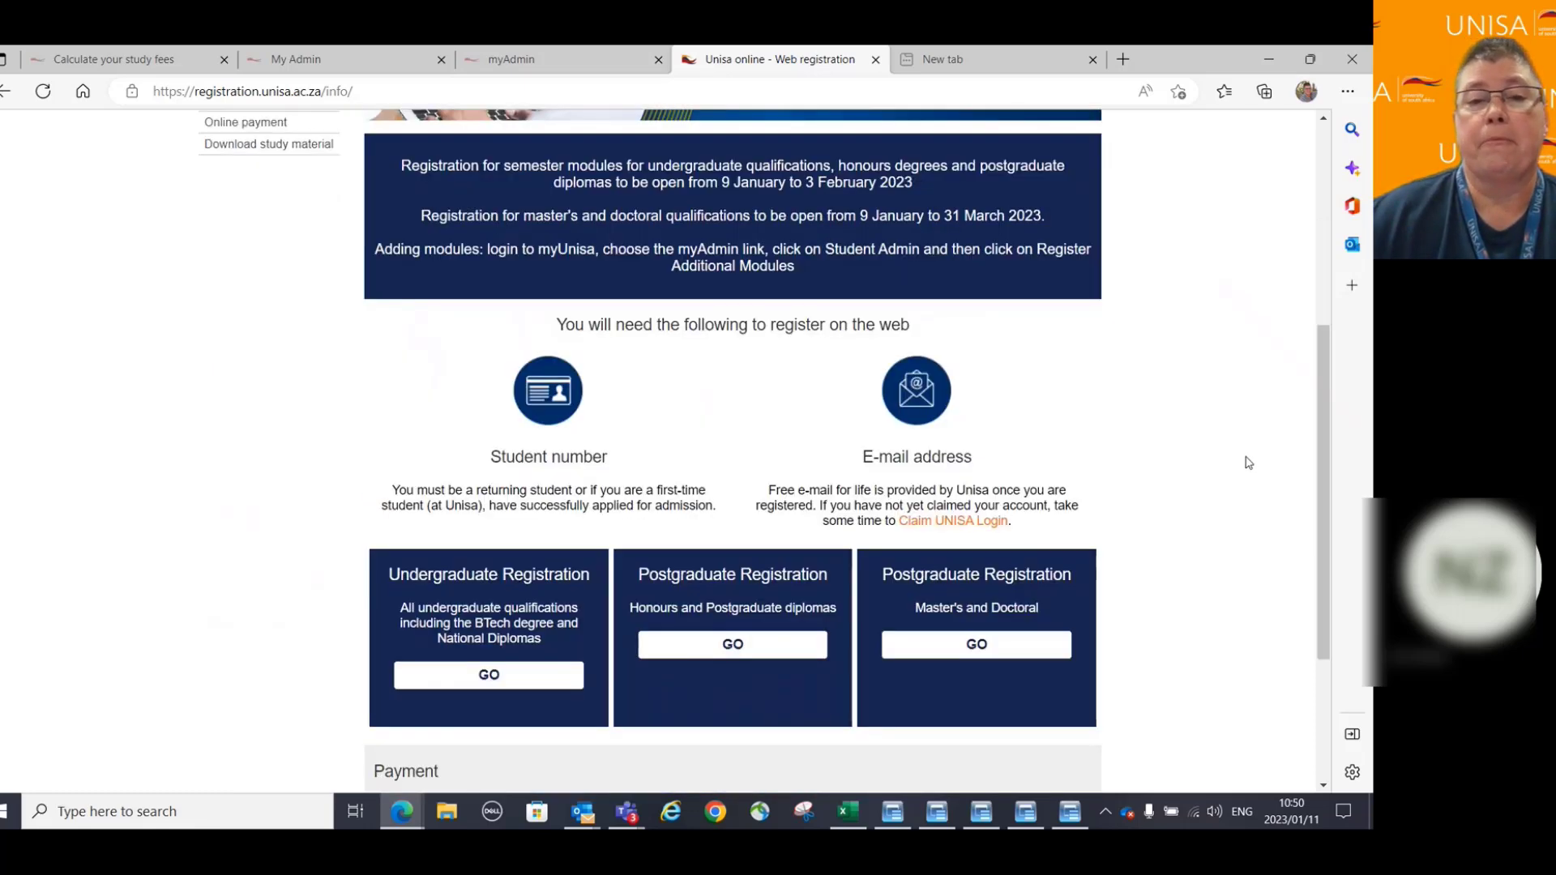
scroll(1249, 462, down, 3)
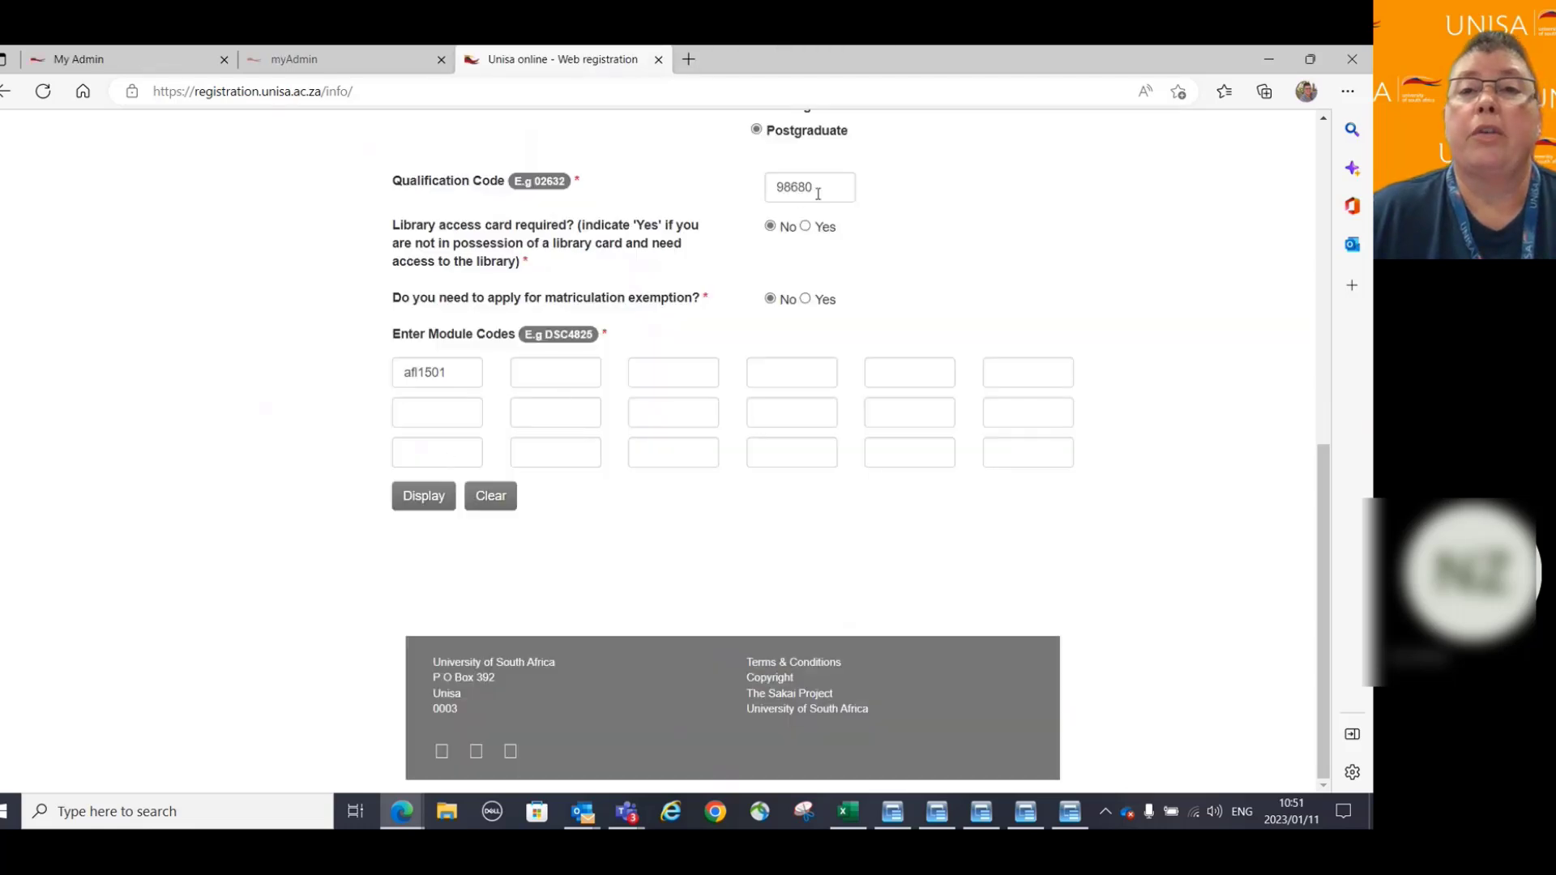
double_click(766, 189)
key(ctrl+c)
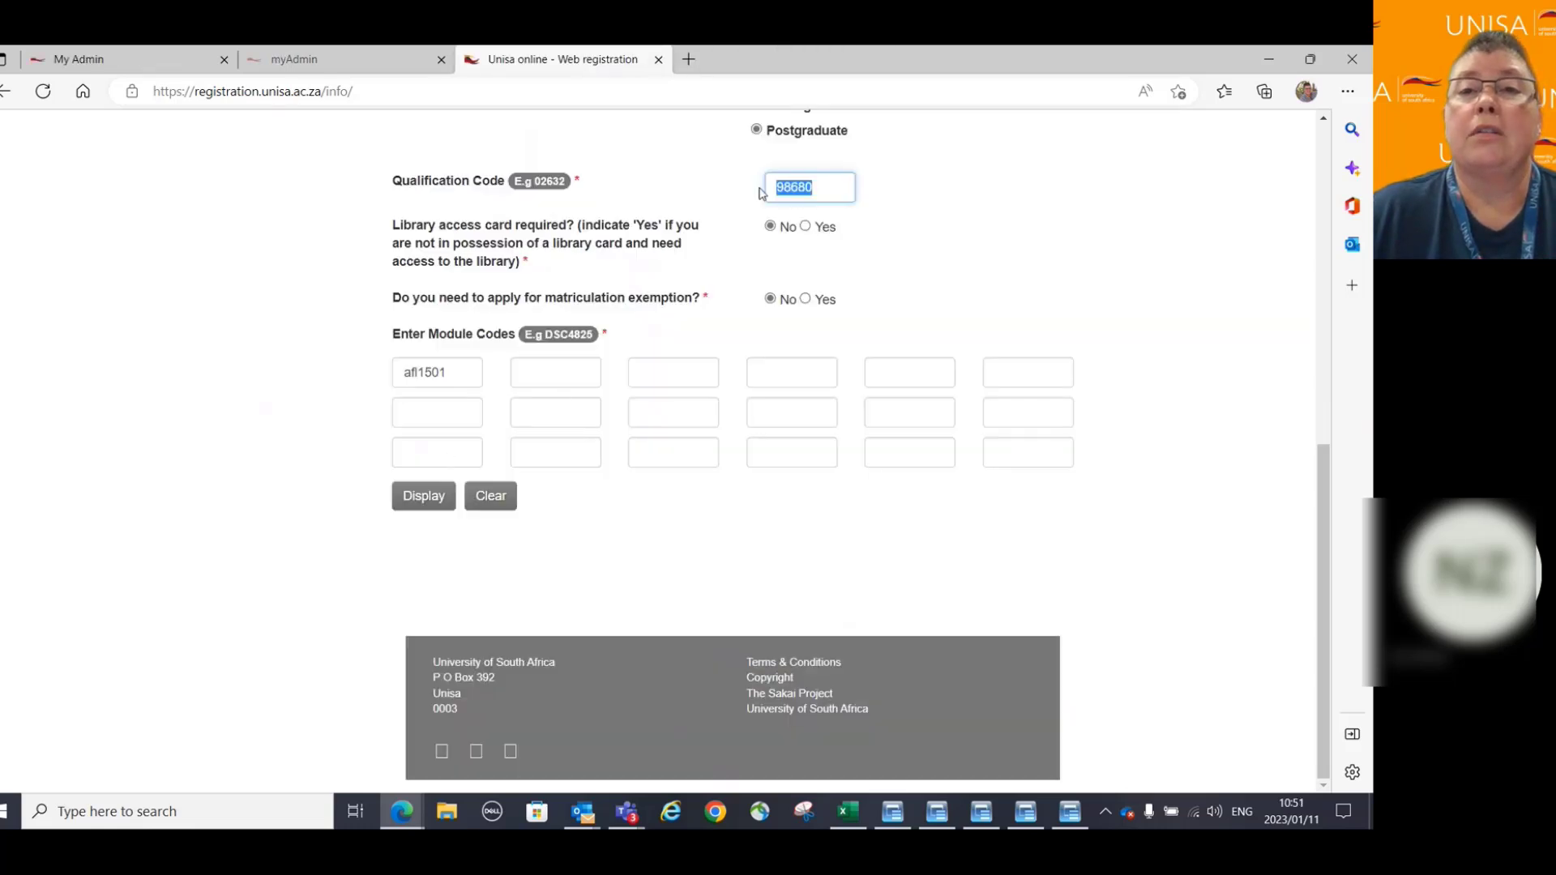
key(BackSpace)
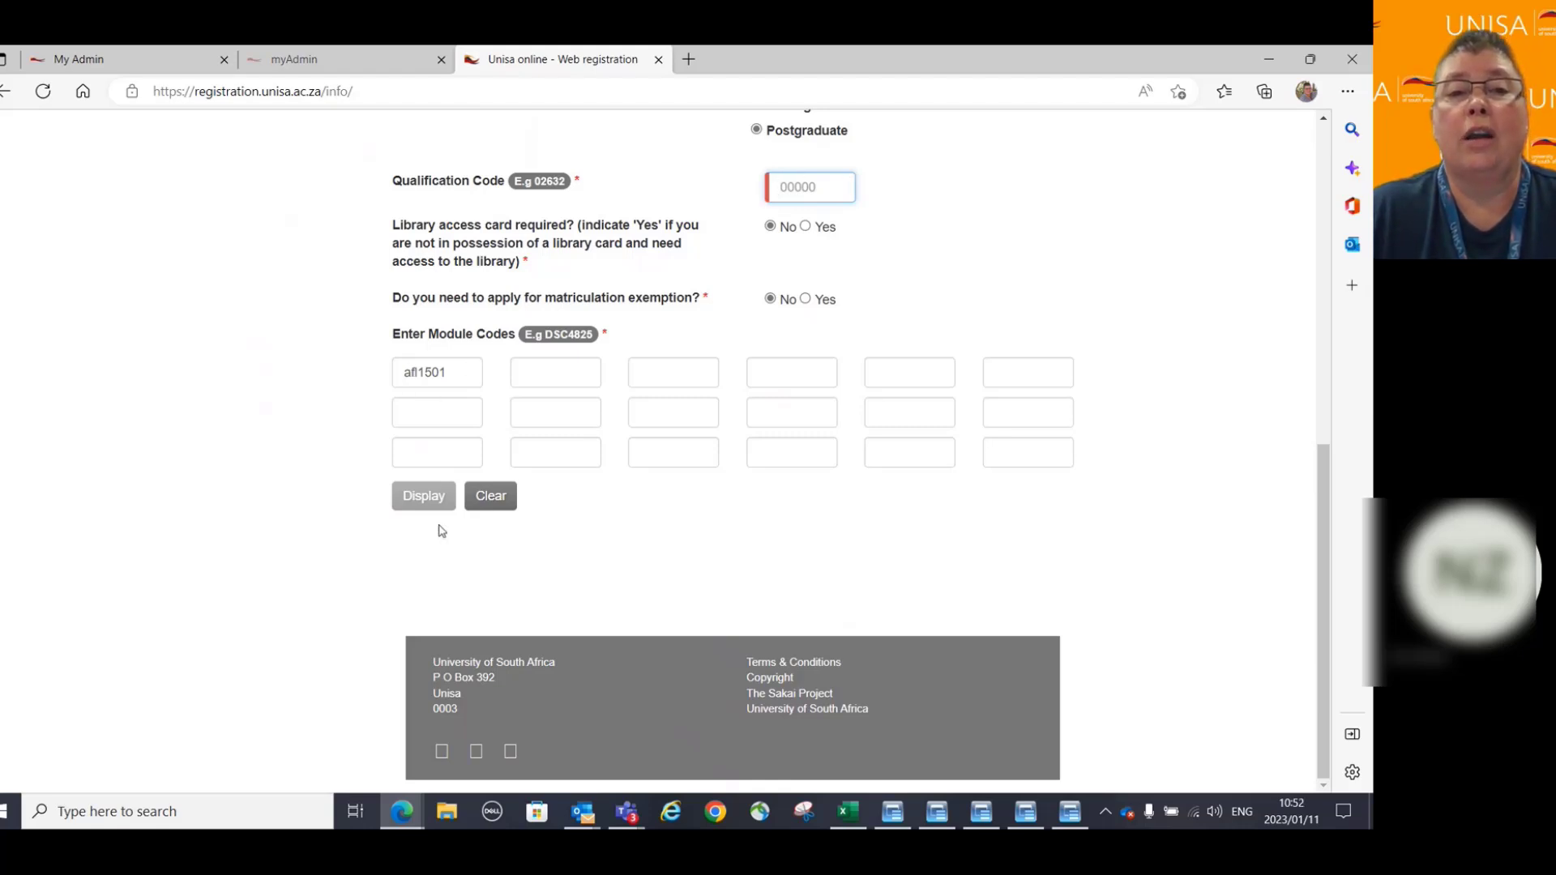
Paste qualification code 98680 and display the AFL1501 quotation: R1,915.00 total, R630.00 due.
click(418, 504)
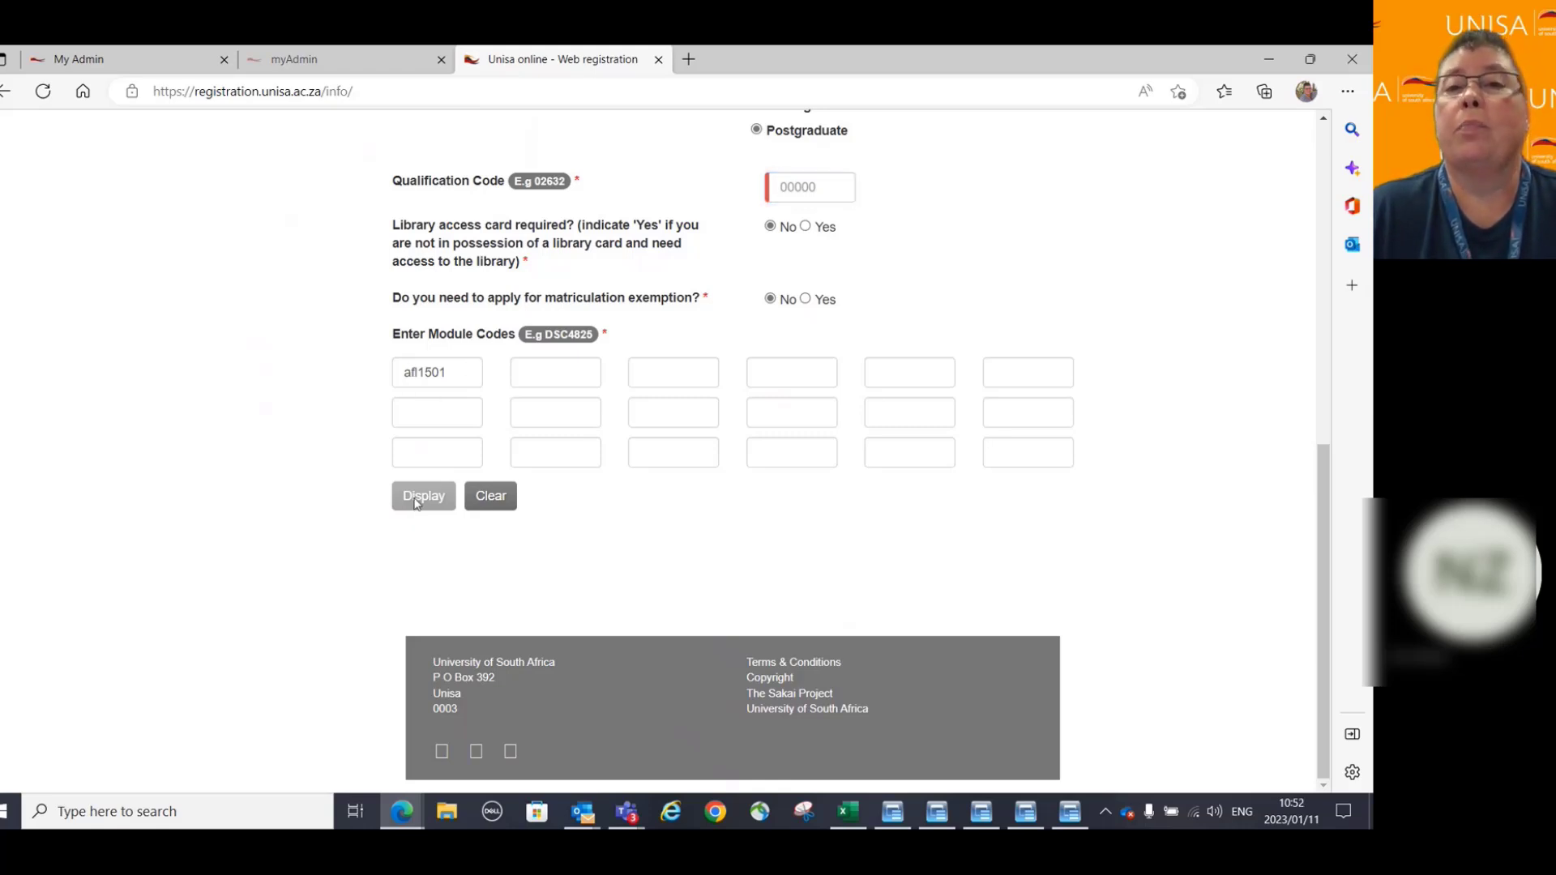
right_click(824, 188)
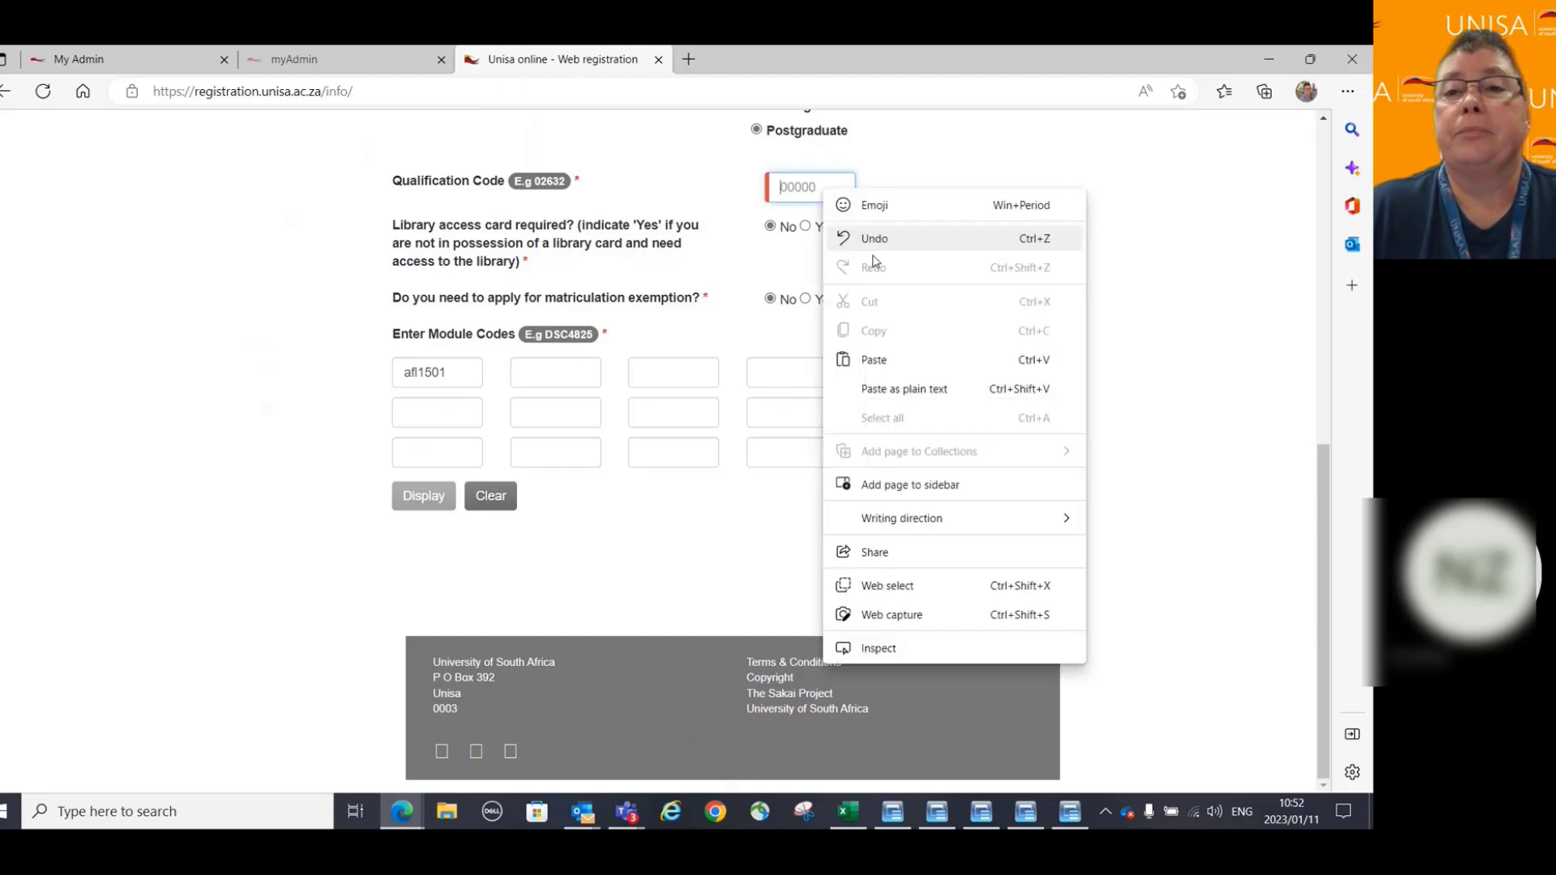
click(876, 360)
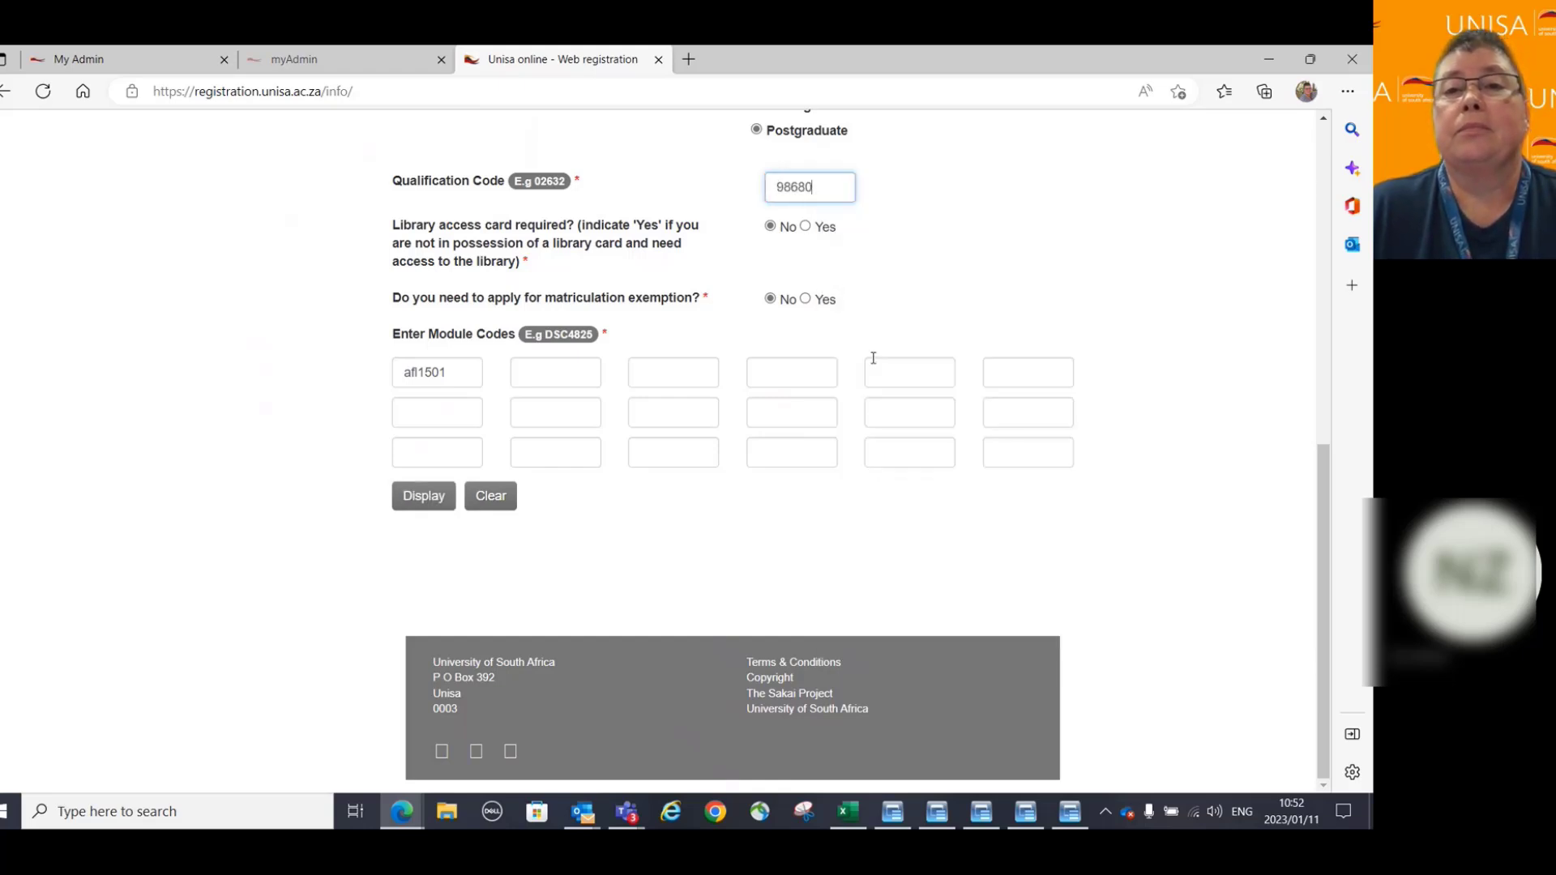
click(423, 498)
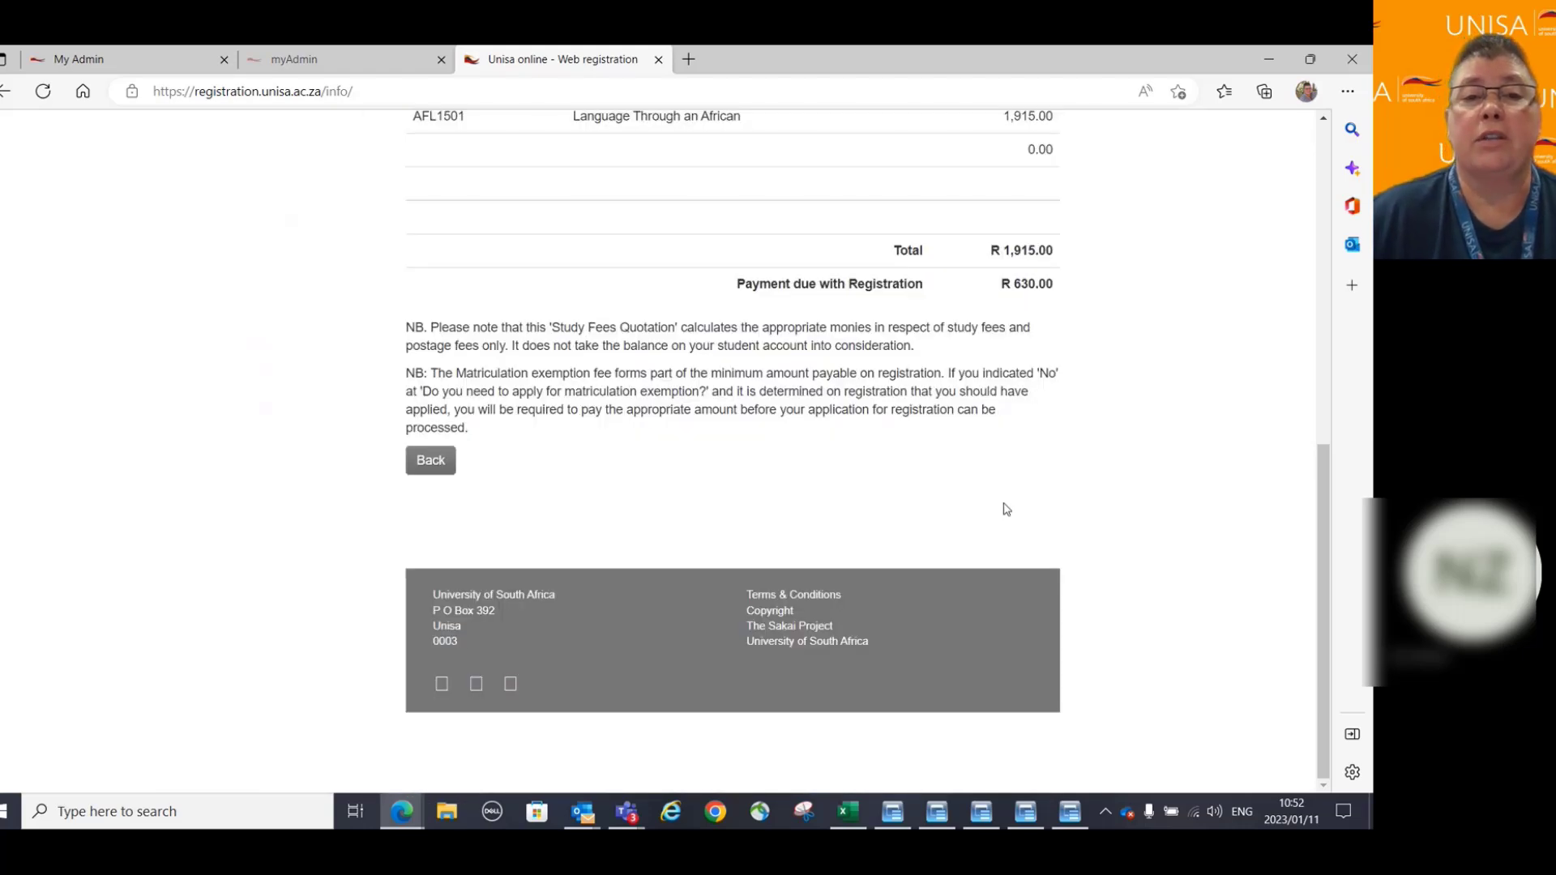
scroll(1112, 378, up, 3)
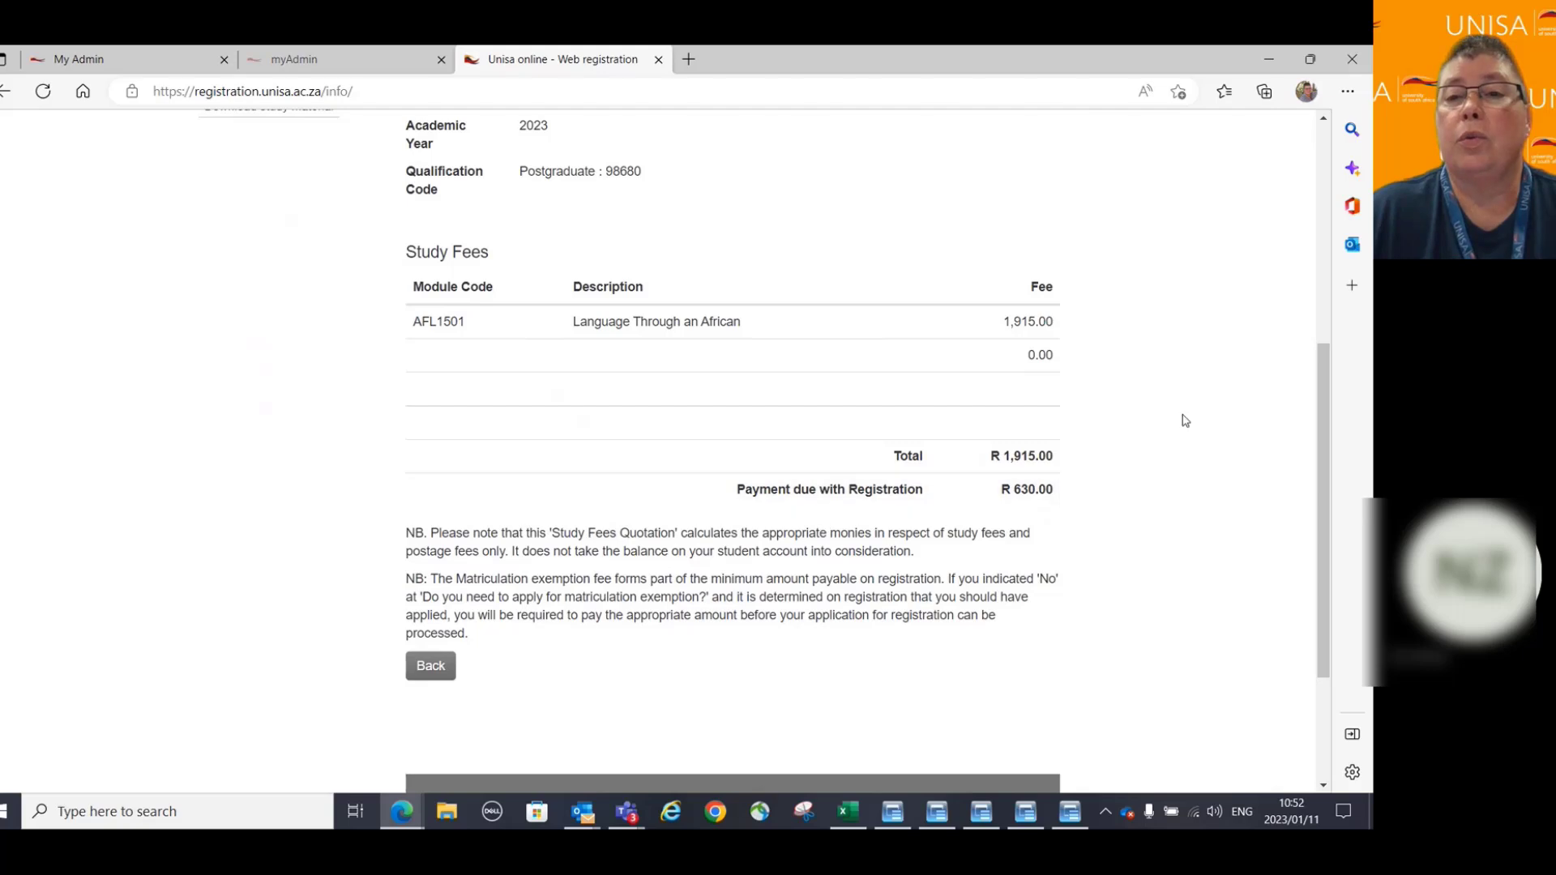
scroll(1185, 419, up, 1)
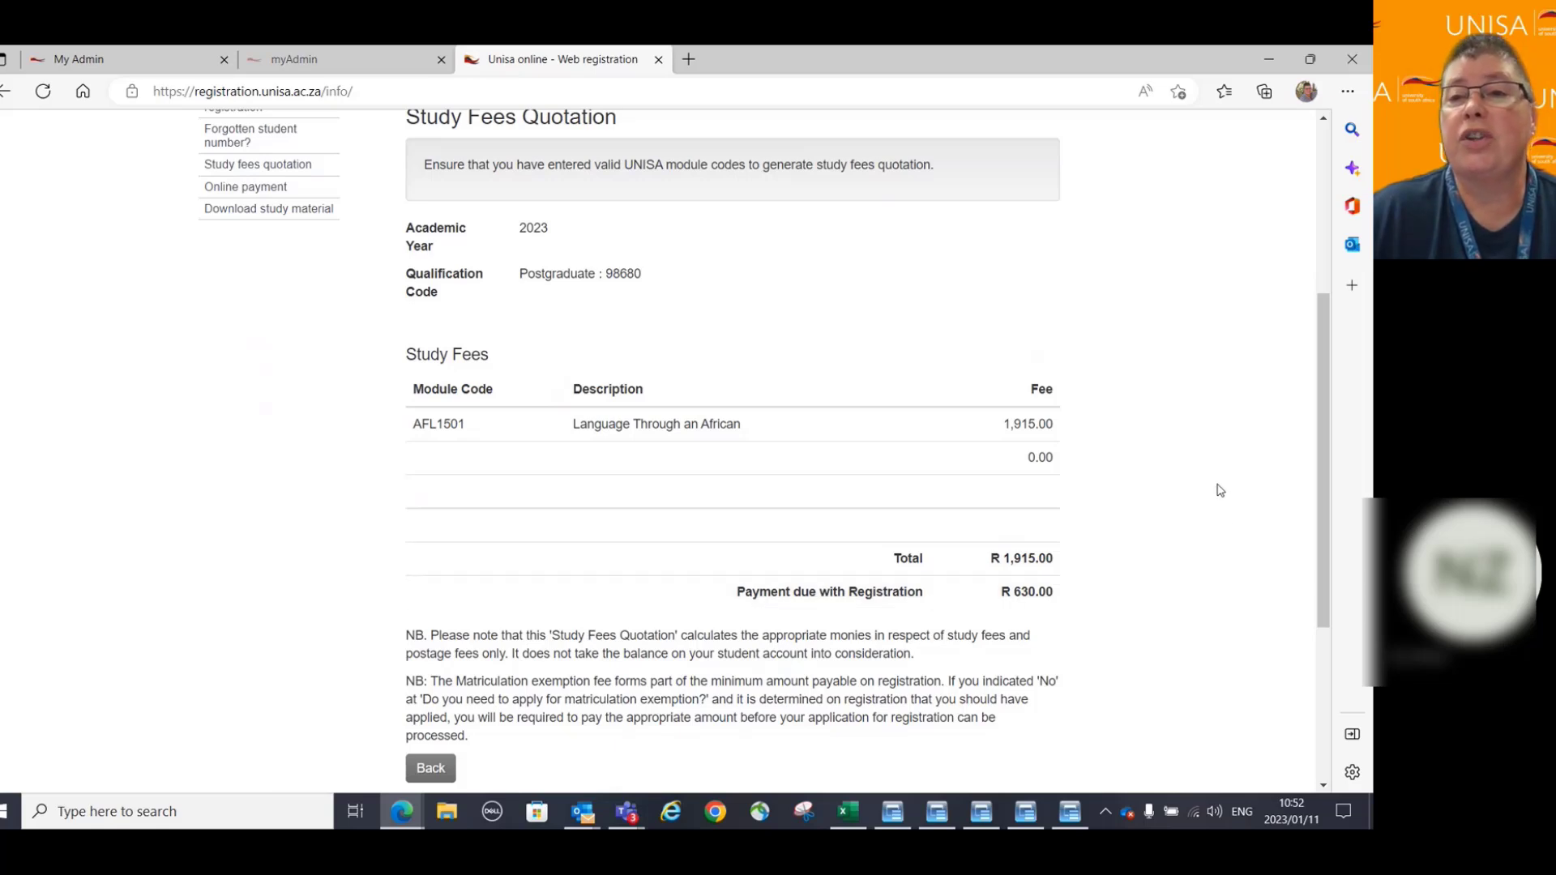
scroll(1220, 491, up, 4)
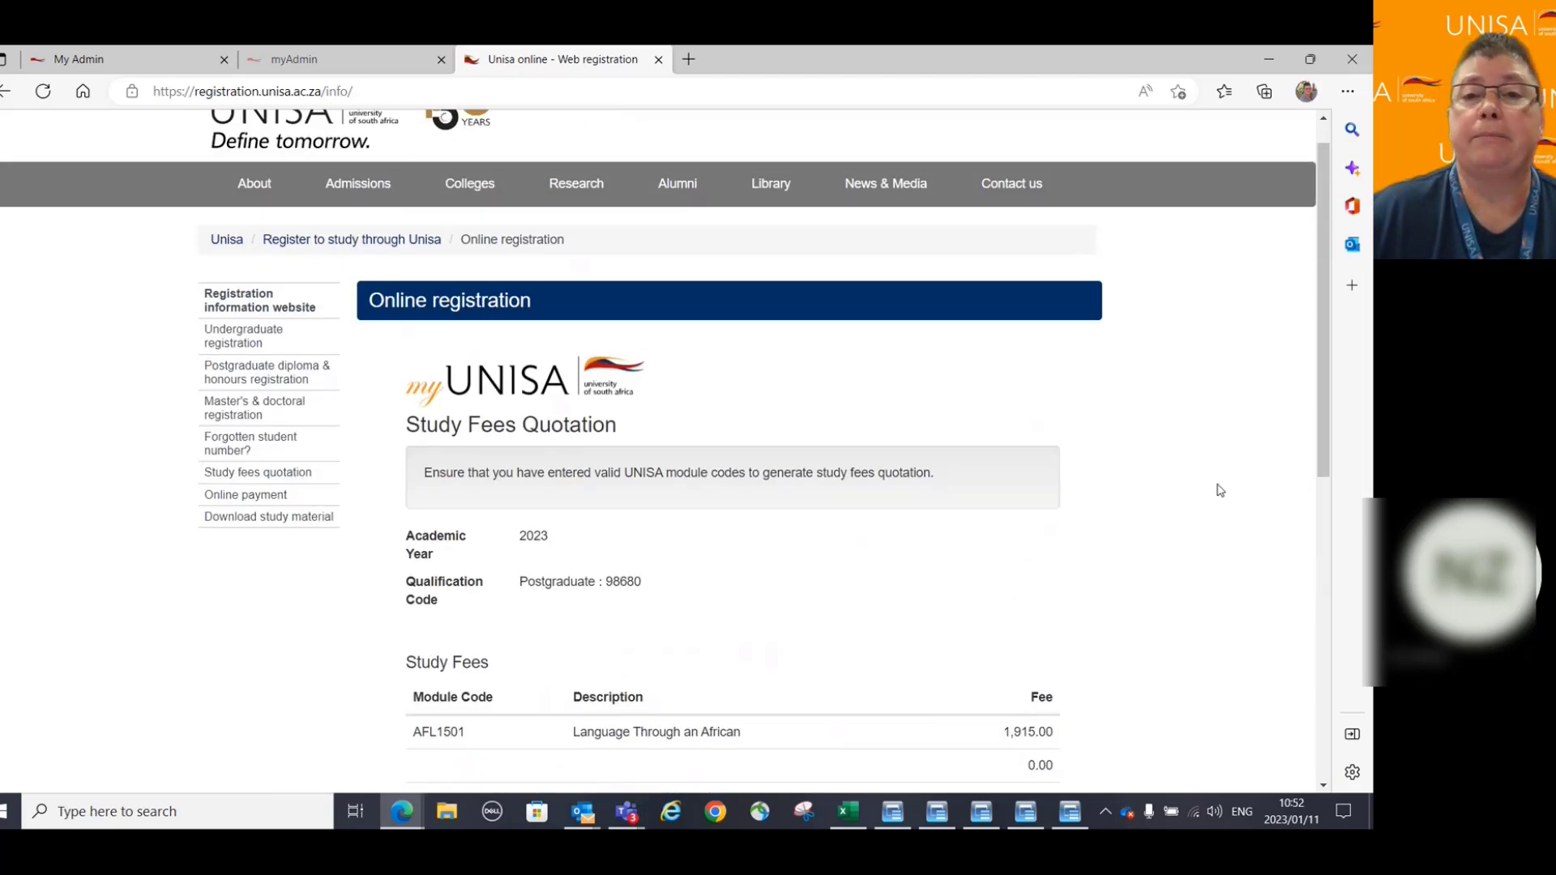
scroll(1220, 490, down, 4)
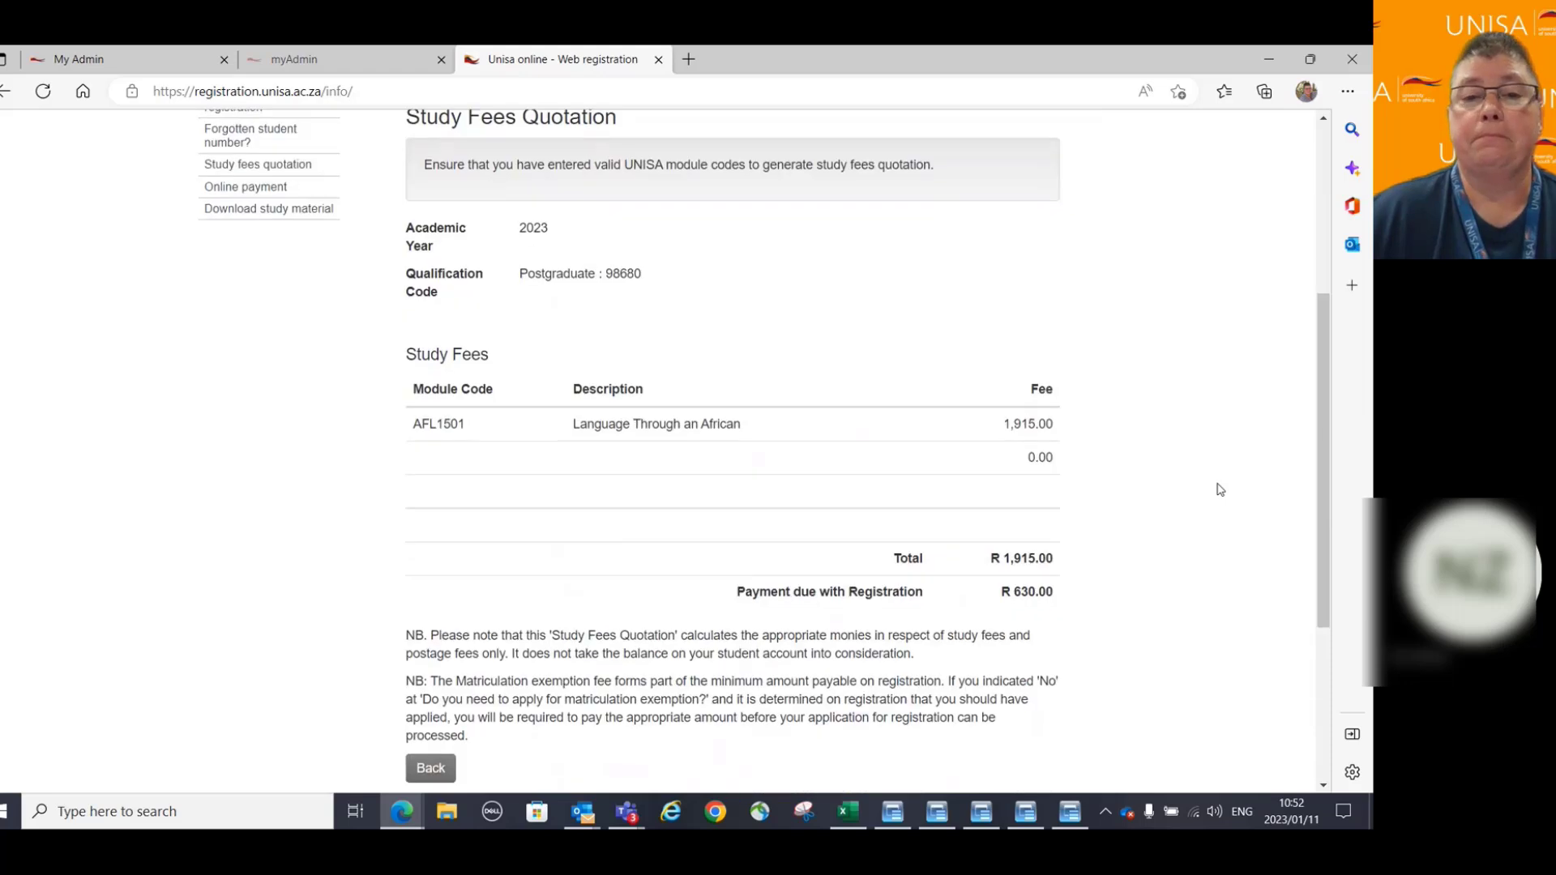
scroll(1220, 491, down, 3)
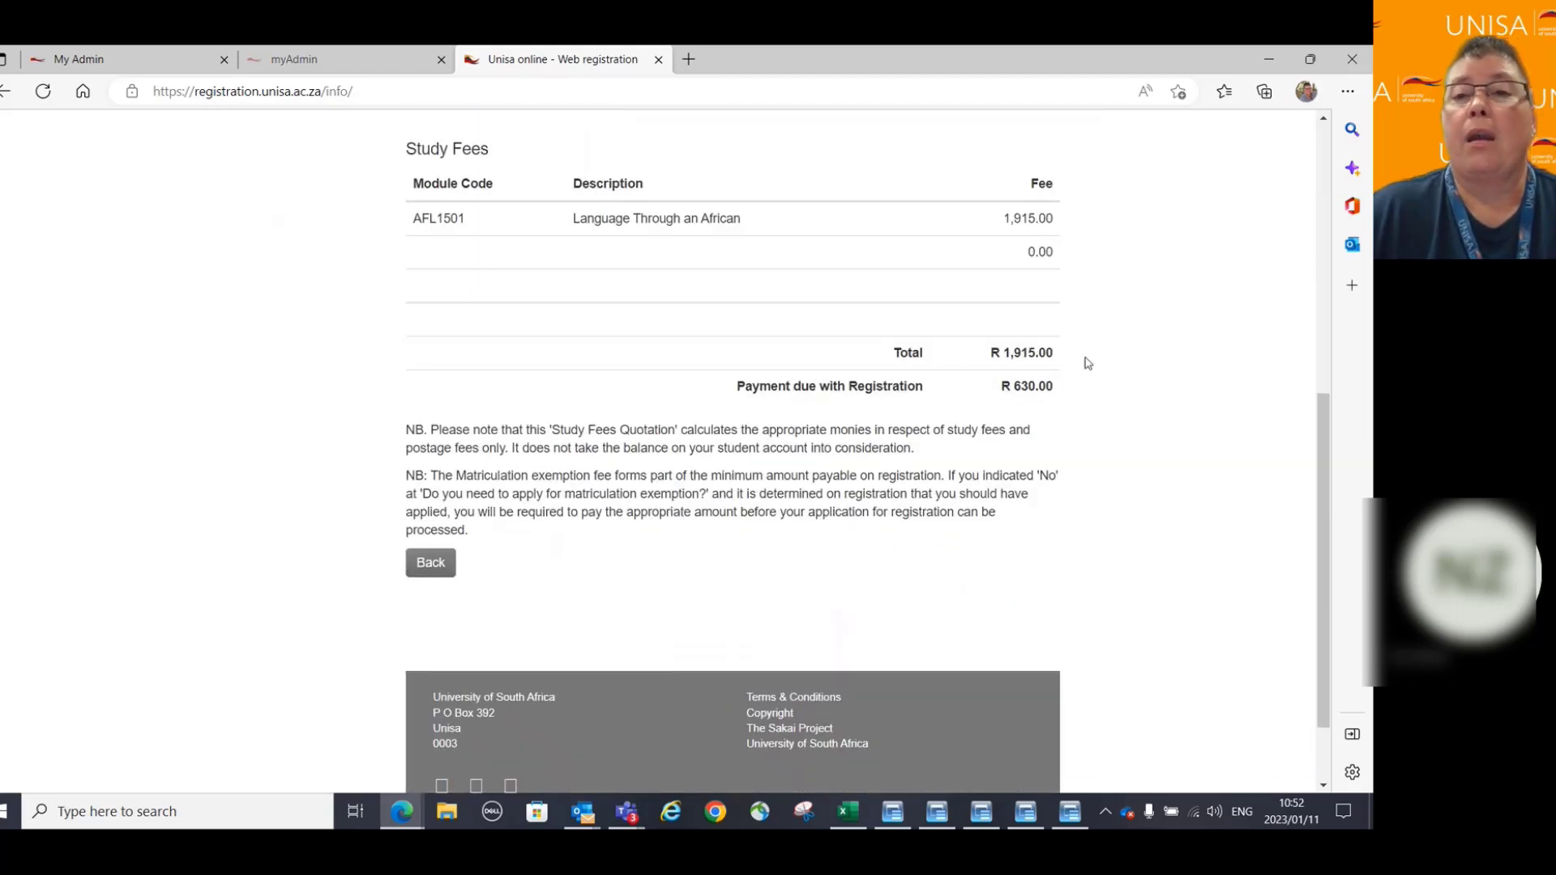
Set residence to Other countries in Africa and regenerate the AFL1501 quotation.
click(426, 565)
scroll(989, 313, up, 4)
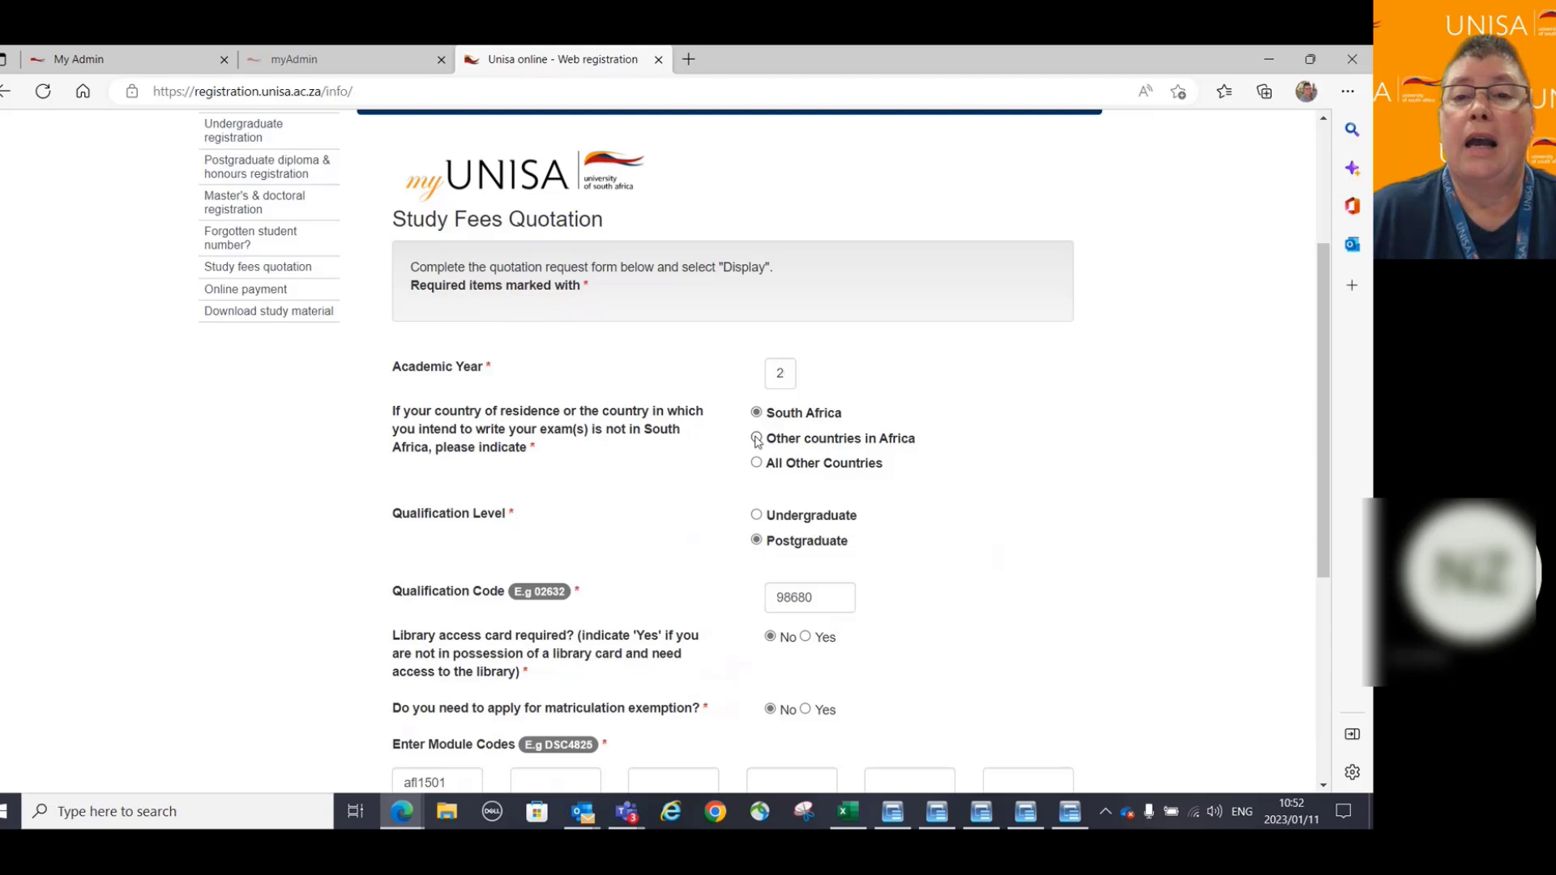
click(787, 442)
scroll(1104, 441, down, 4)
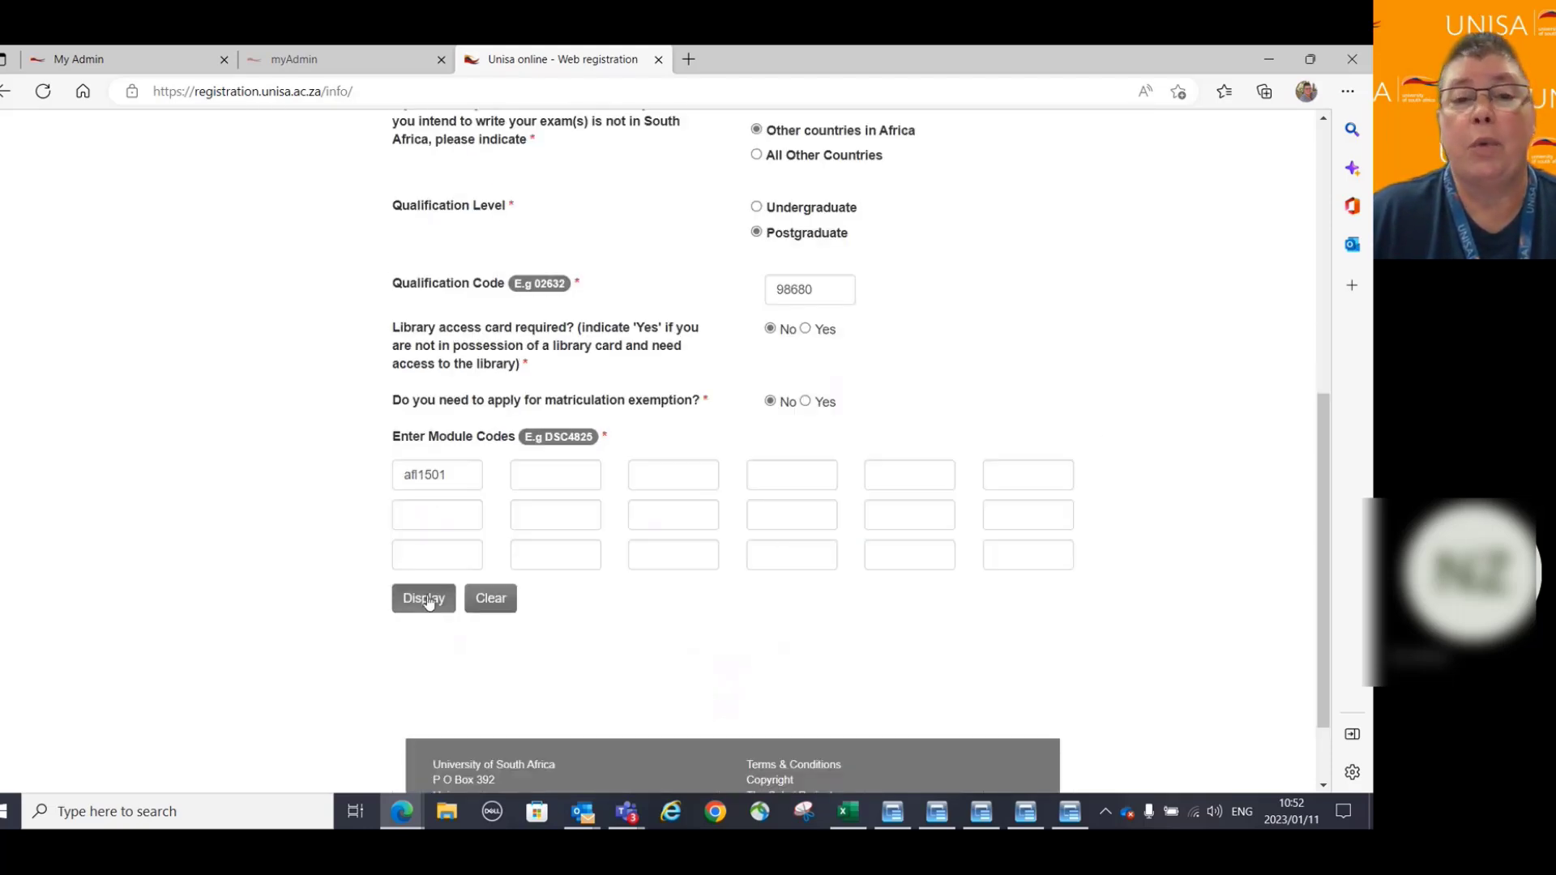
click(424, 600)
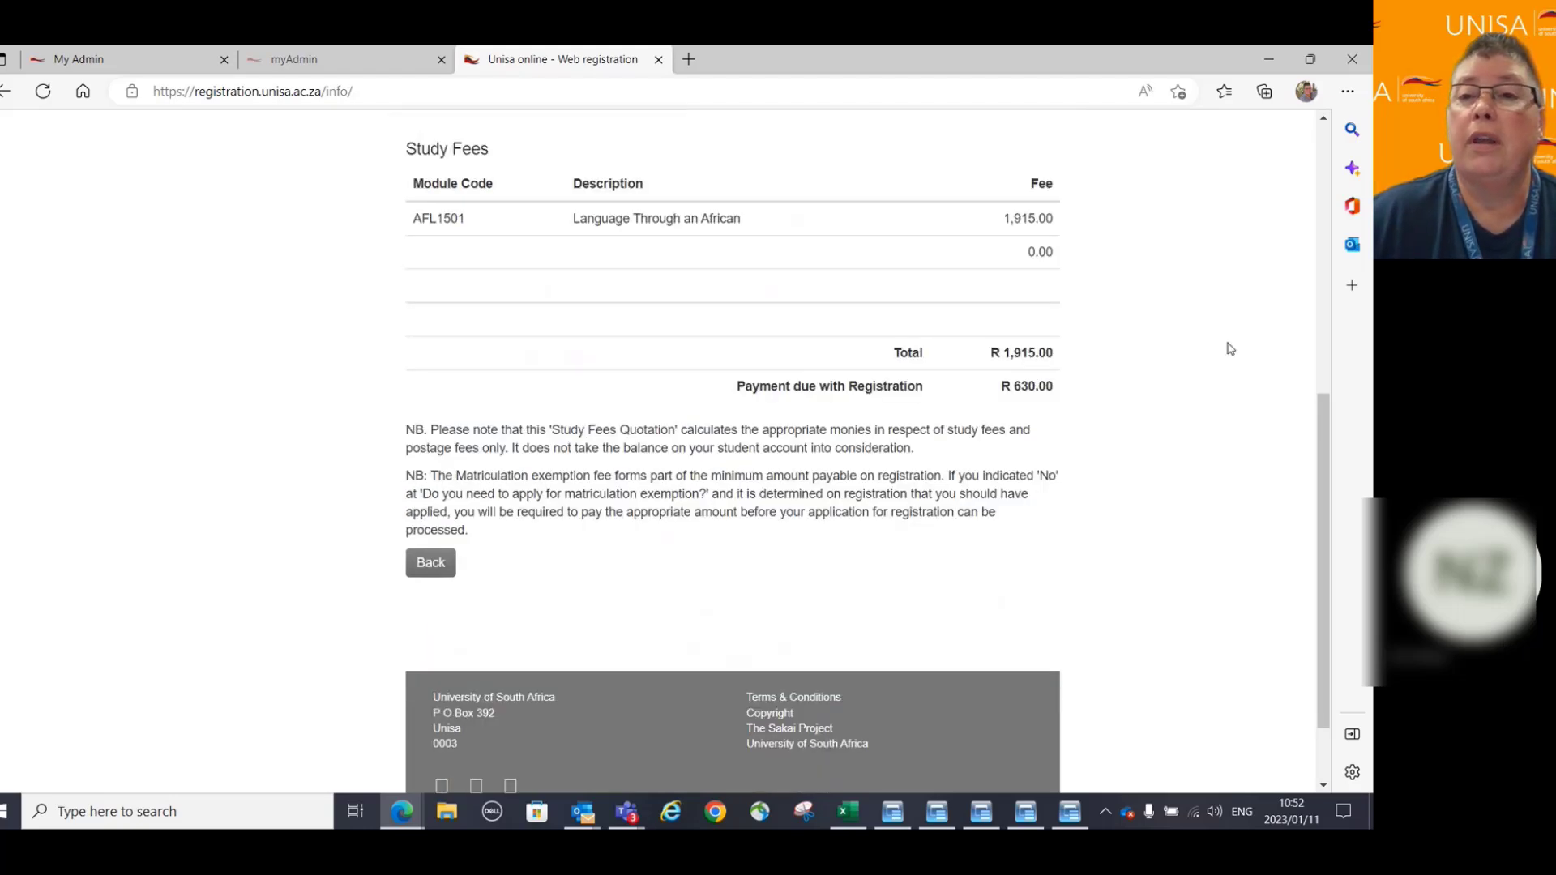
scroll(1229, 349, down, 2)
scroll(1230, 348, up, 5)
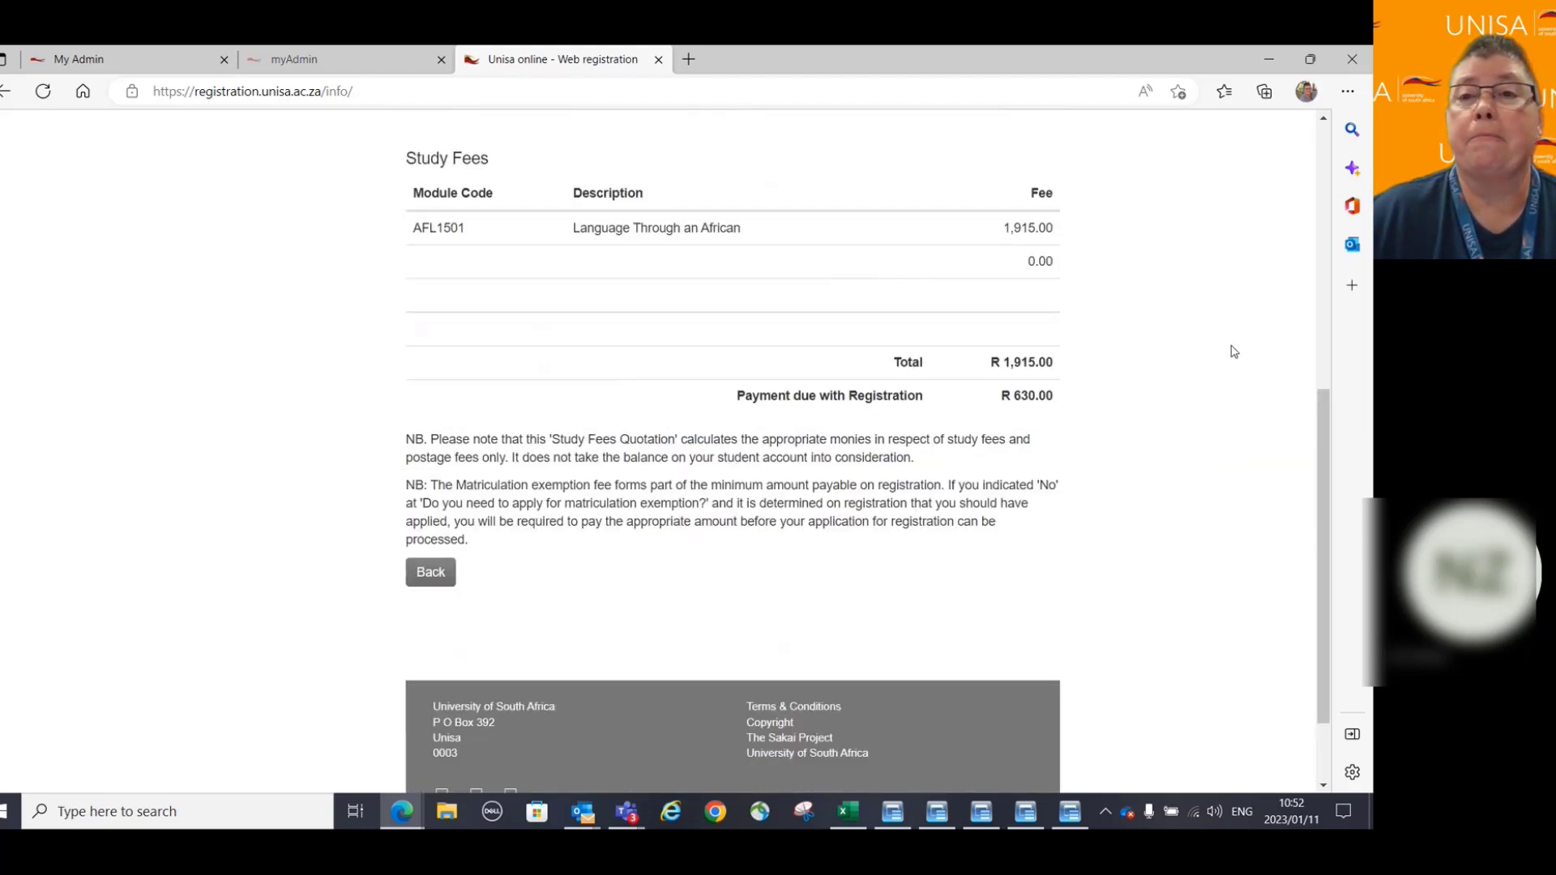
scroll(1230, 349, down, 4)
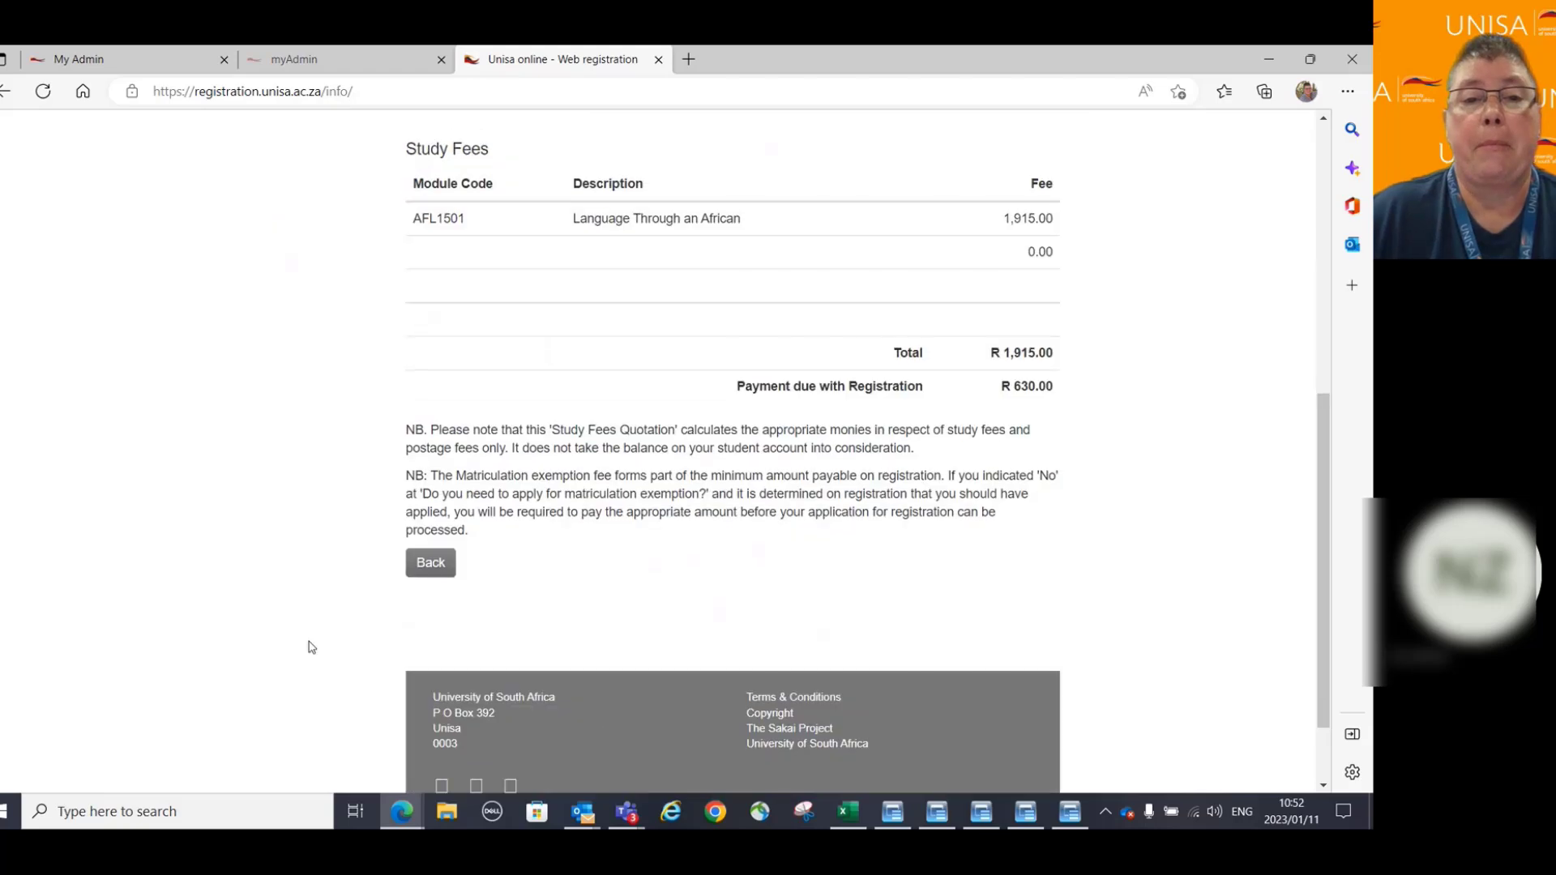
Request an AFL1501 fees quotation for Undergraduate study with residence in All Other Countries.
click(432, 565)
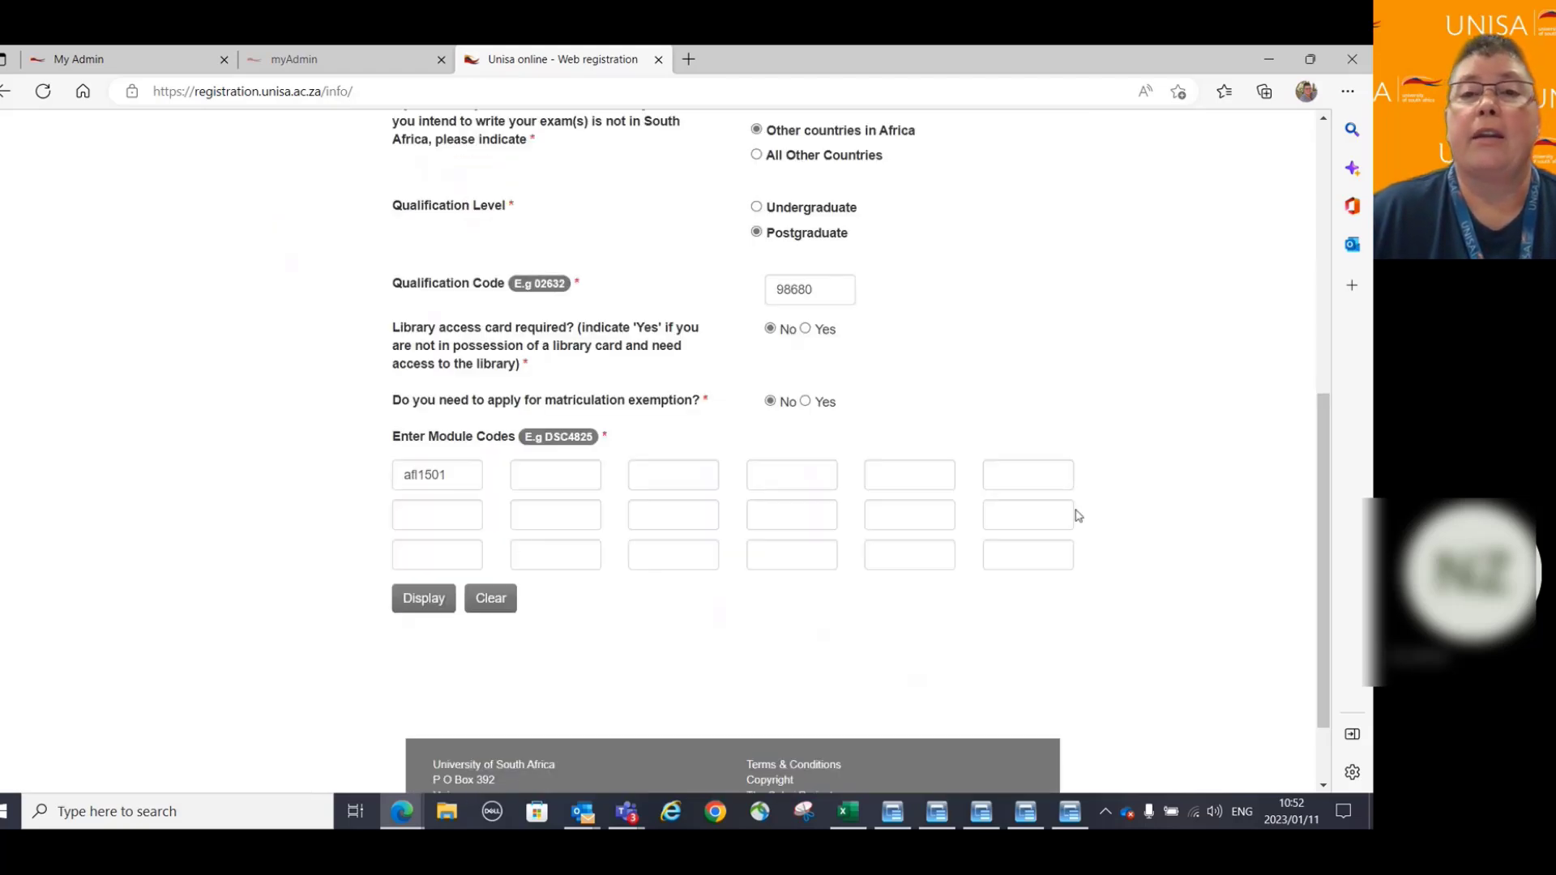
scroll(1022, 301, up, 1)
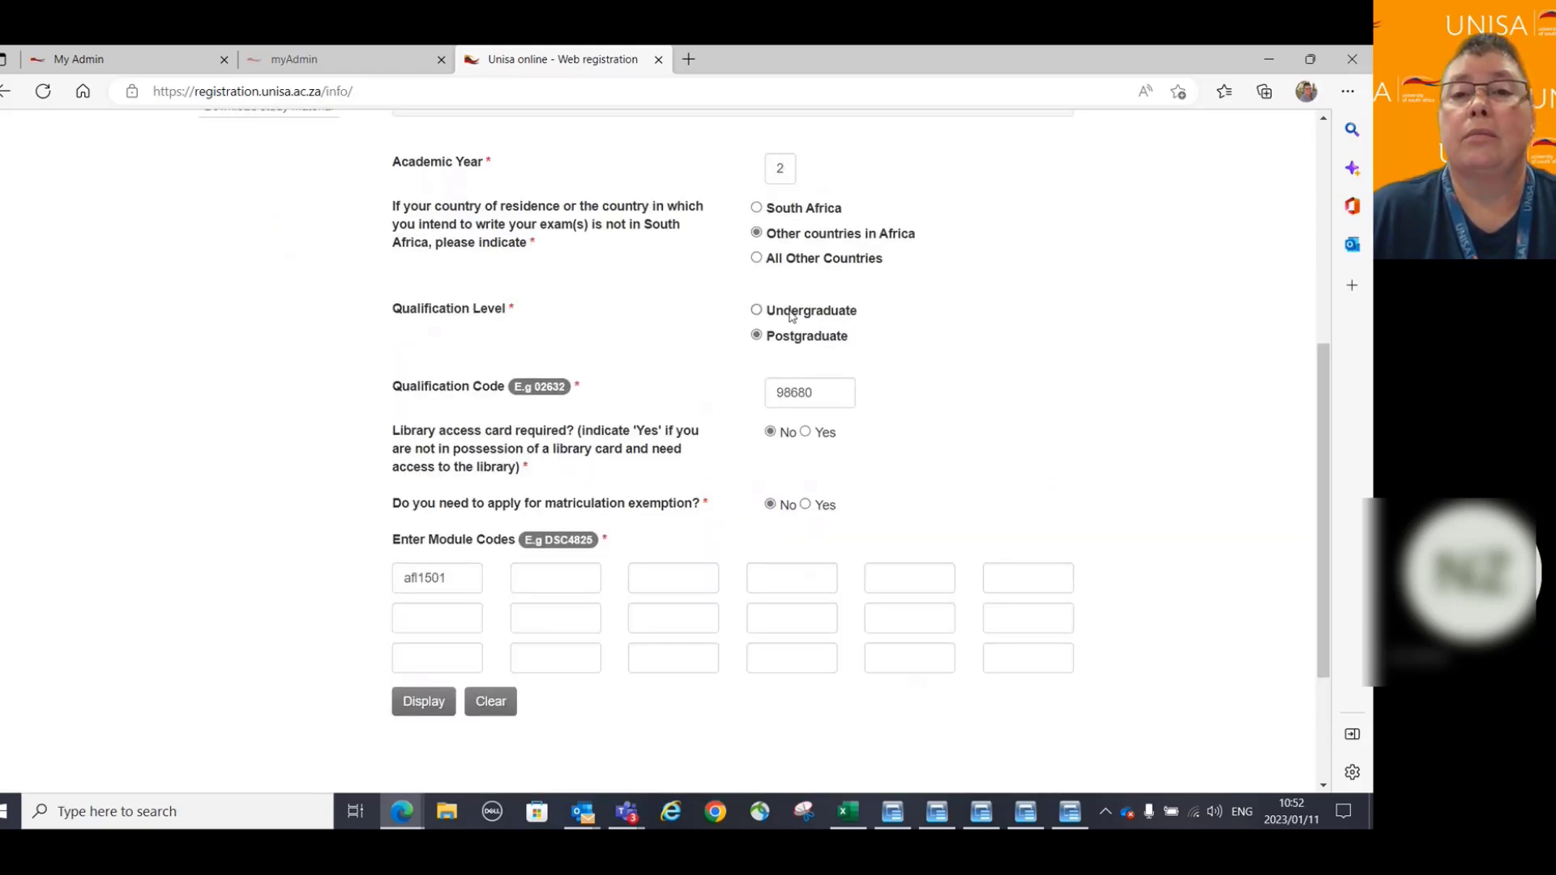
click(756, 312)
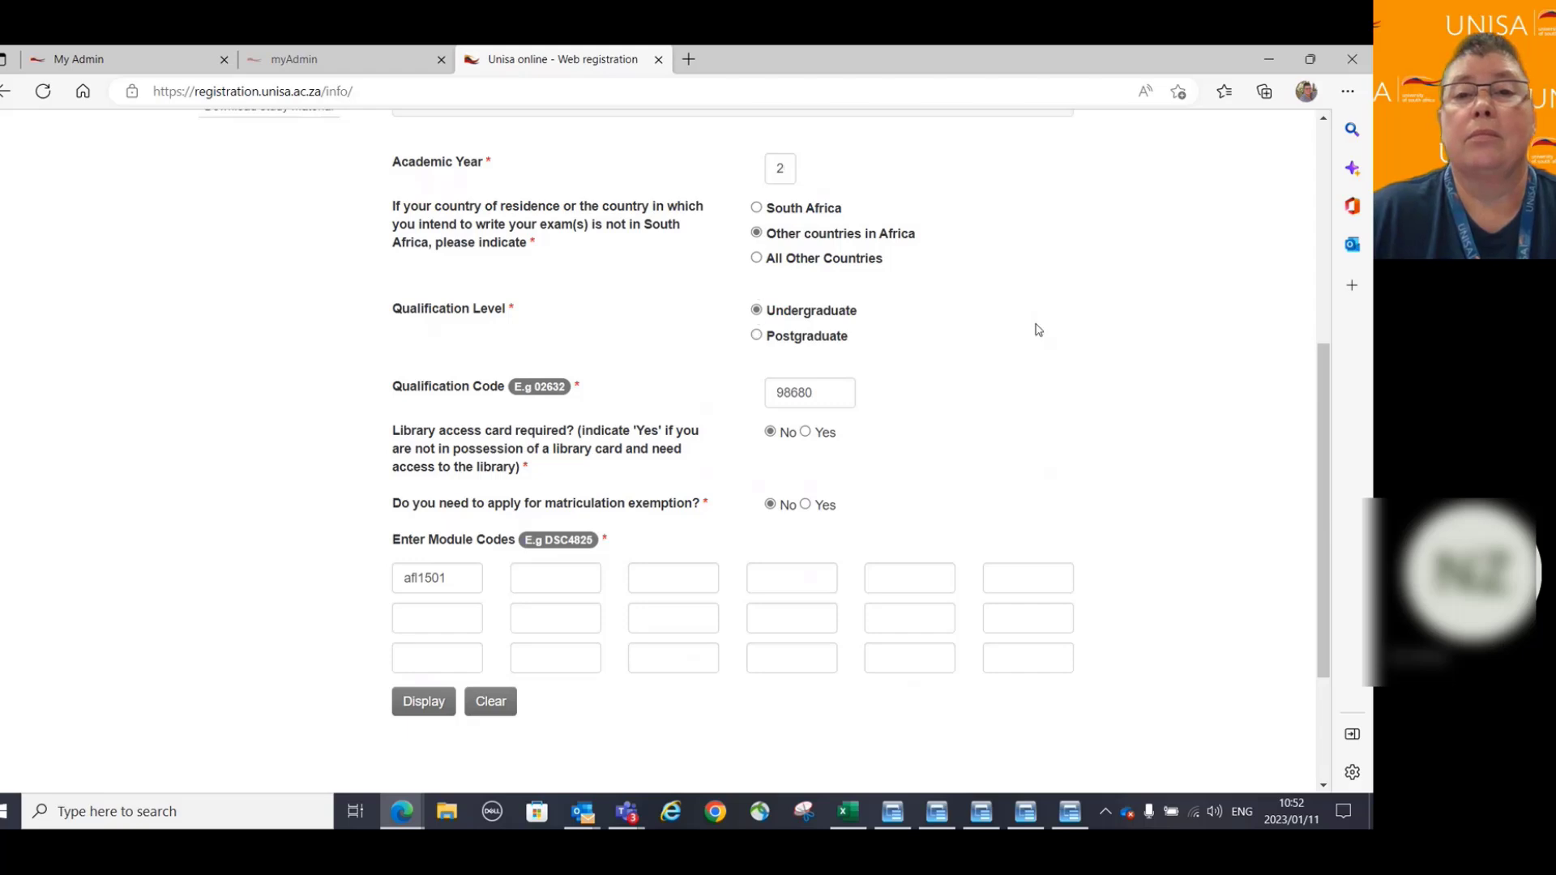
click(756, 258)
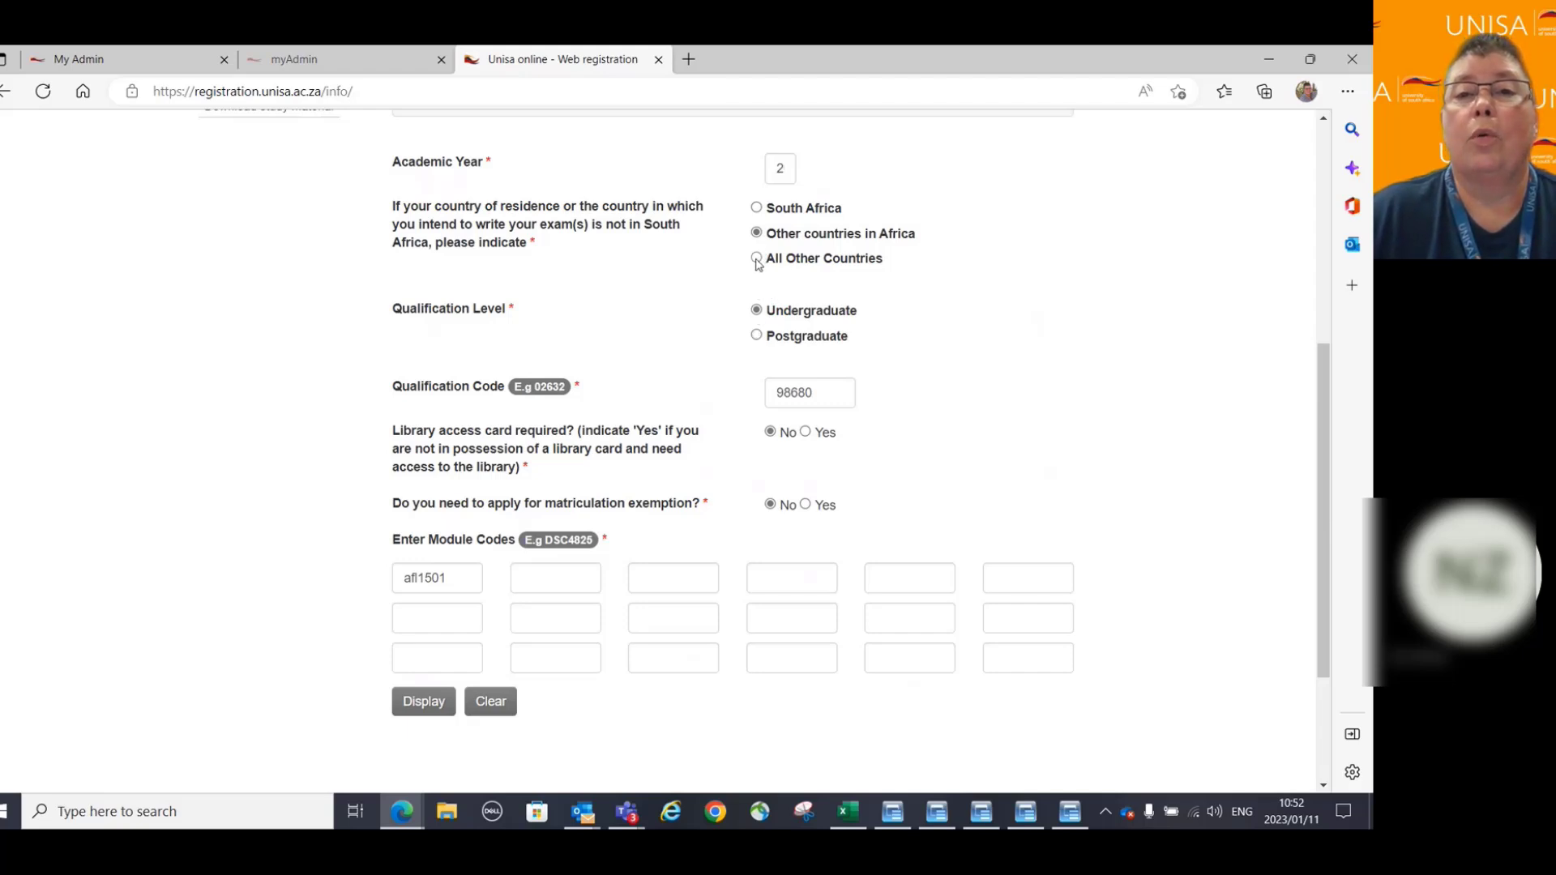
scroll(1013, 364, down, 2)
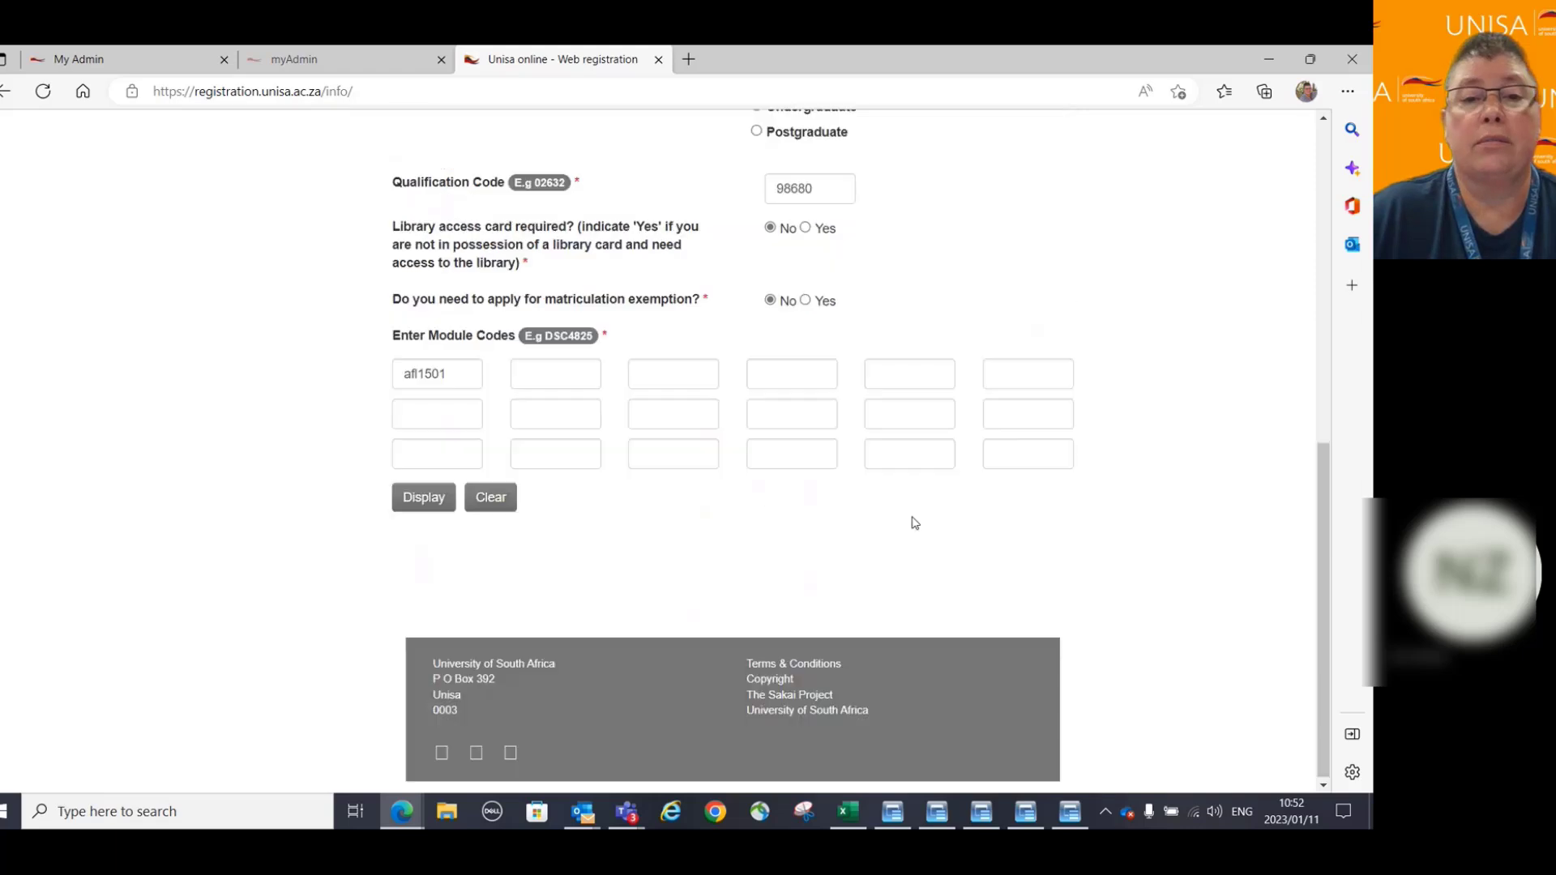
click(424, 496)
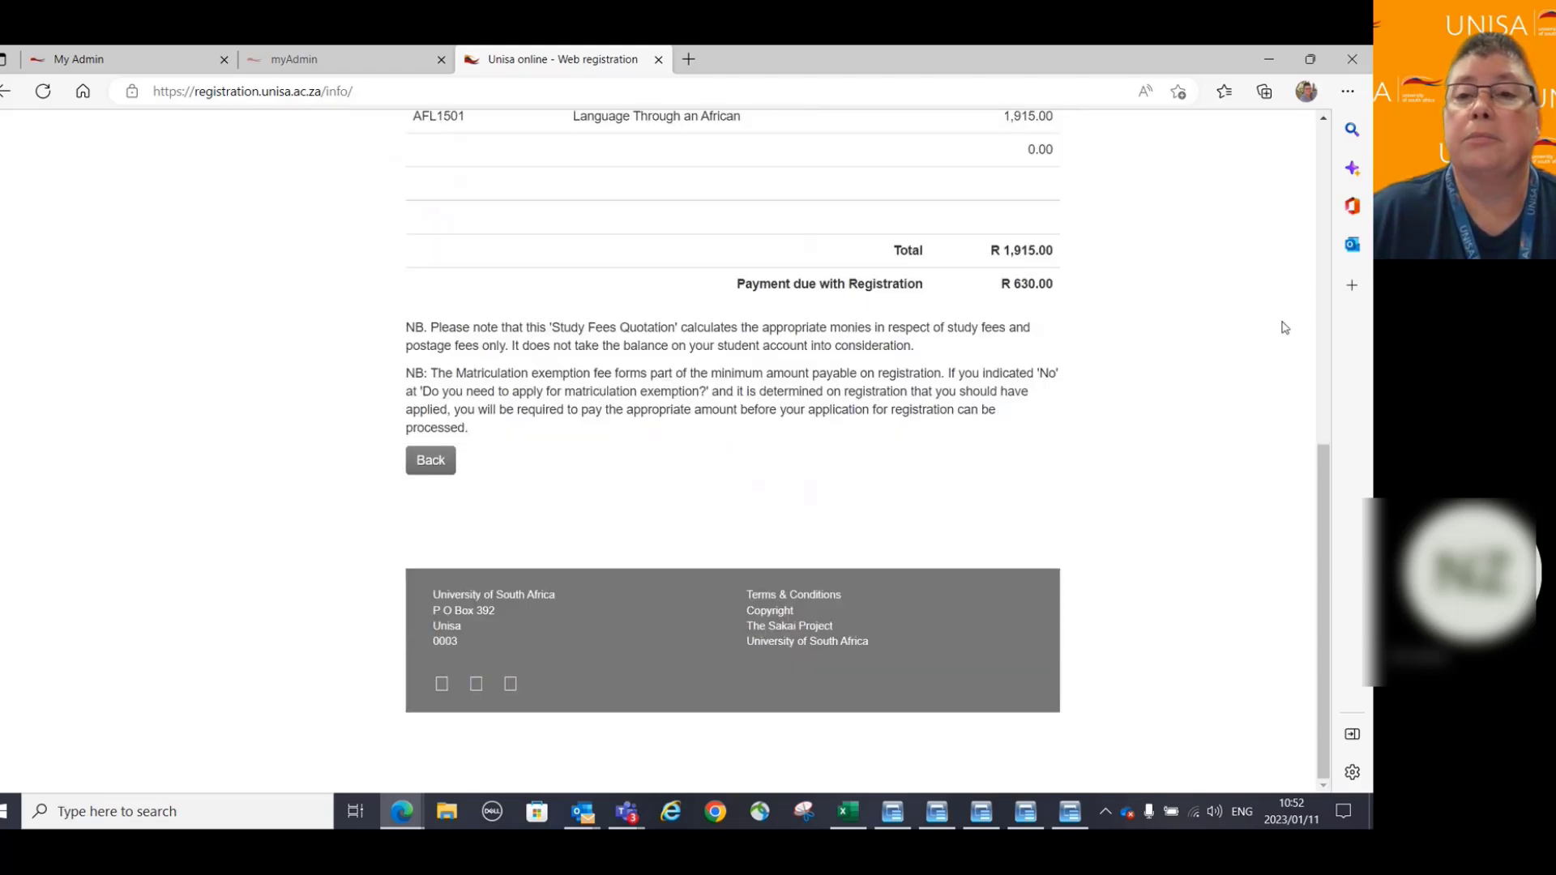
Review the AFL1501 quotation, which shows R 1,915.00 total and R 630.00 due.
scroll(1277, 361, up, 2)
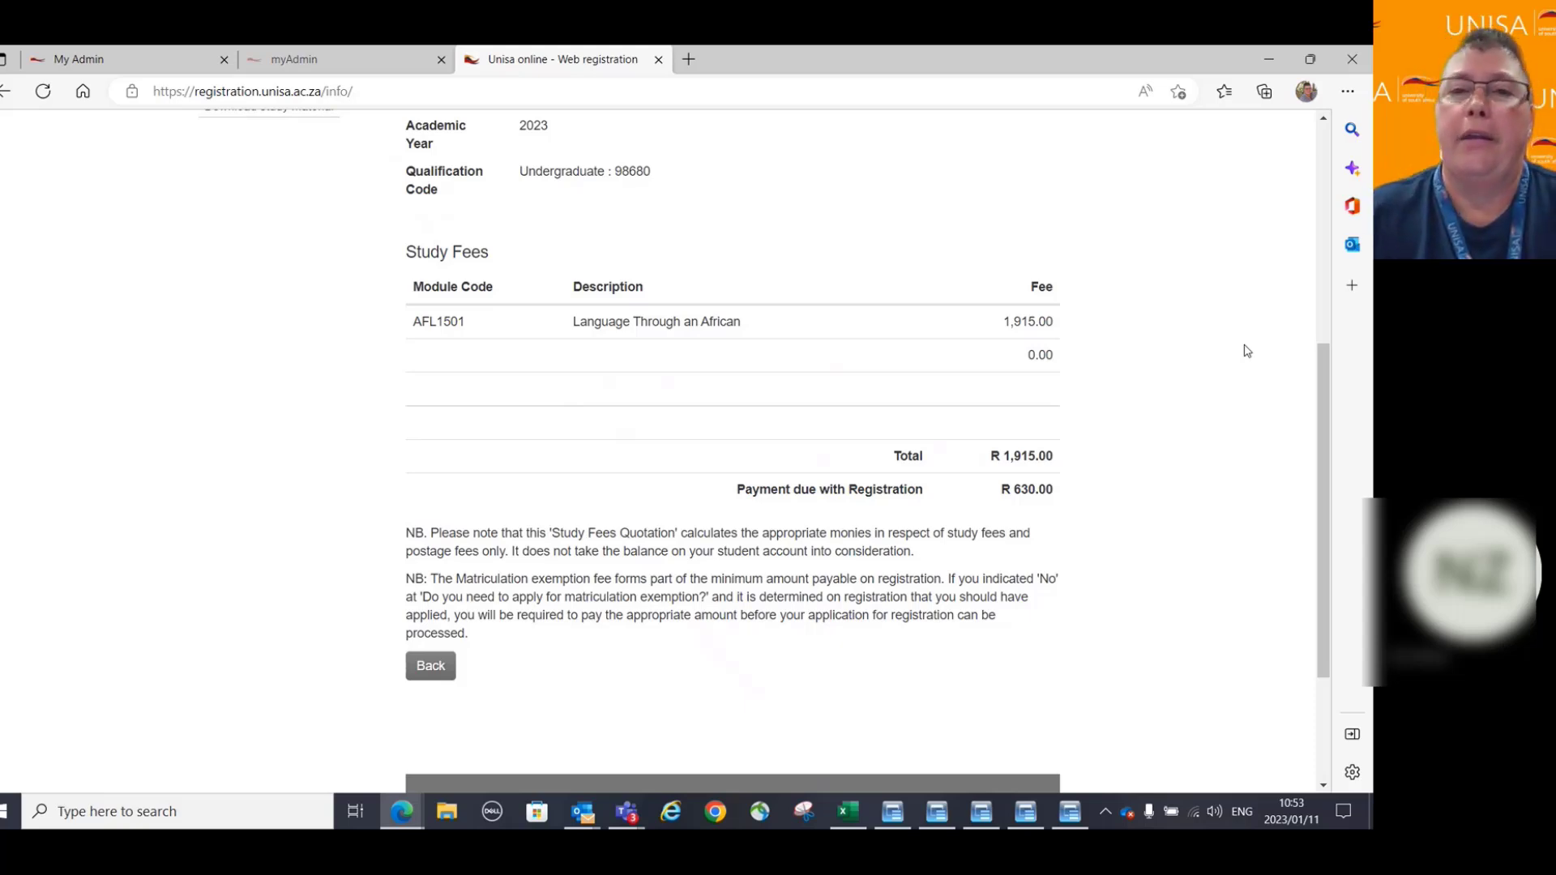
scroll(1247, 351, up, 1)
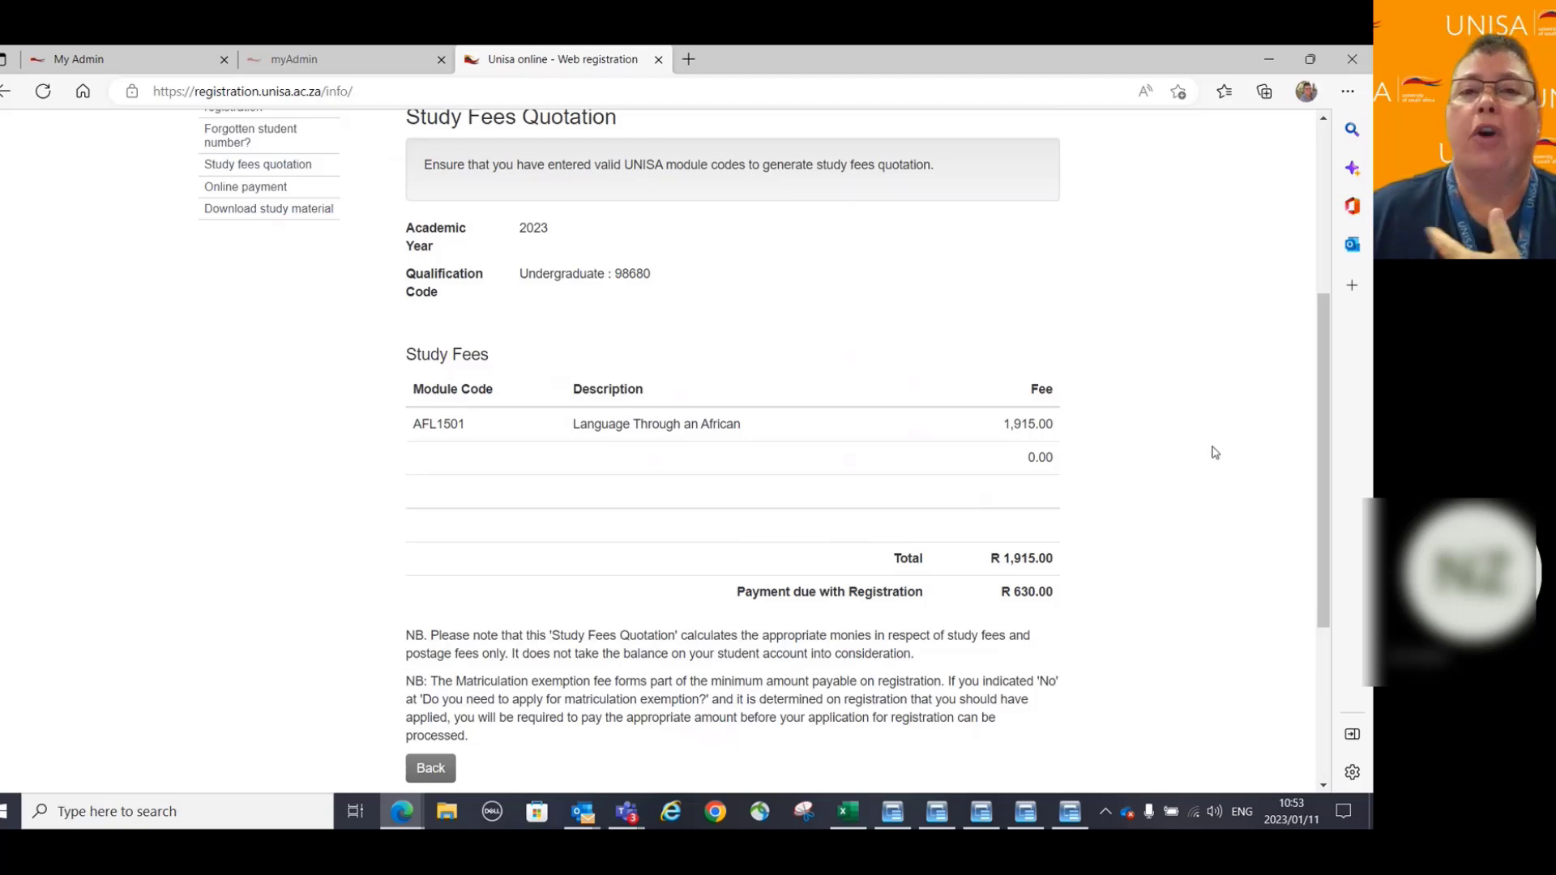
scroll(1216, 452, up, 2)
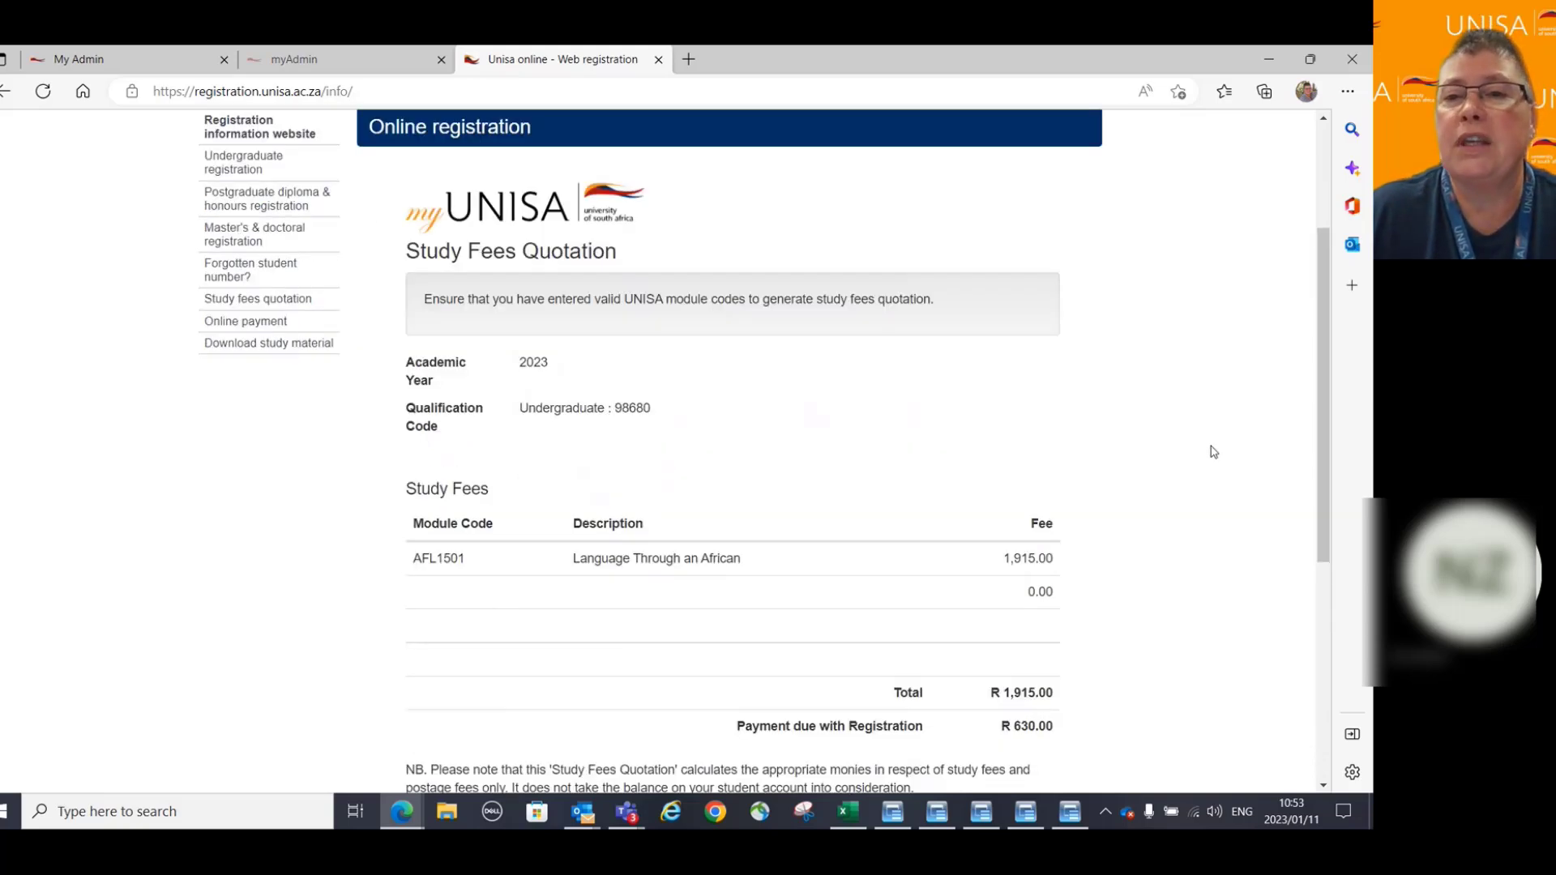
scroll(1208, 450, down, 2)
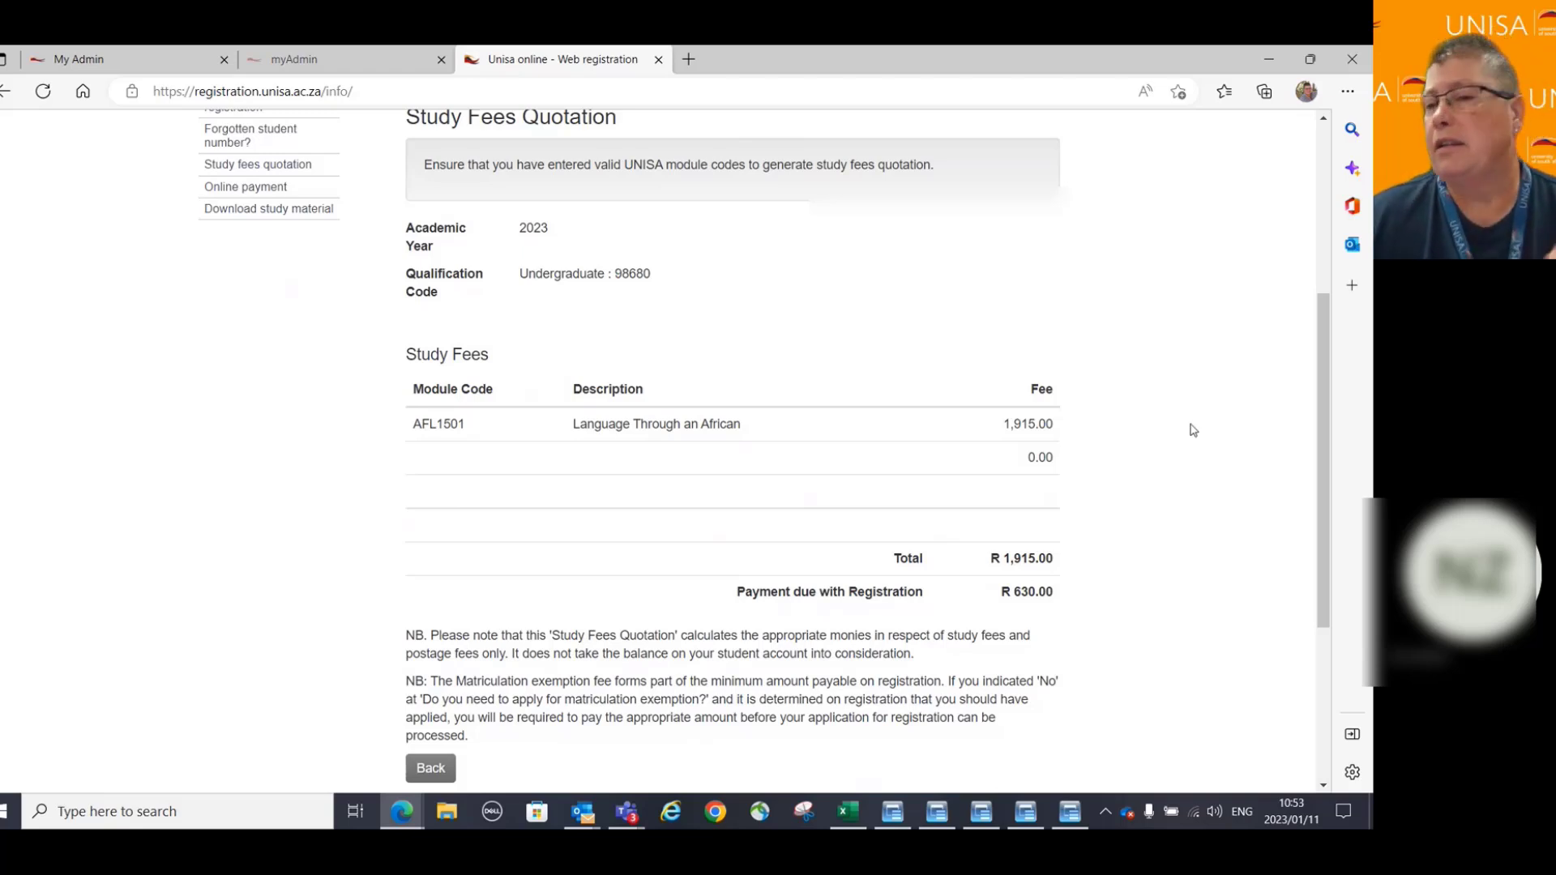
scroll(1198, 381, down, 3)
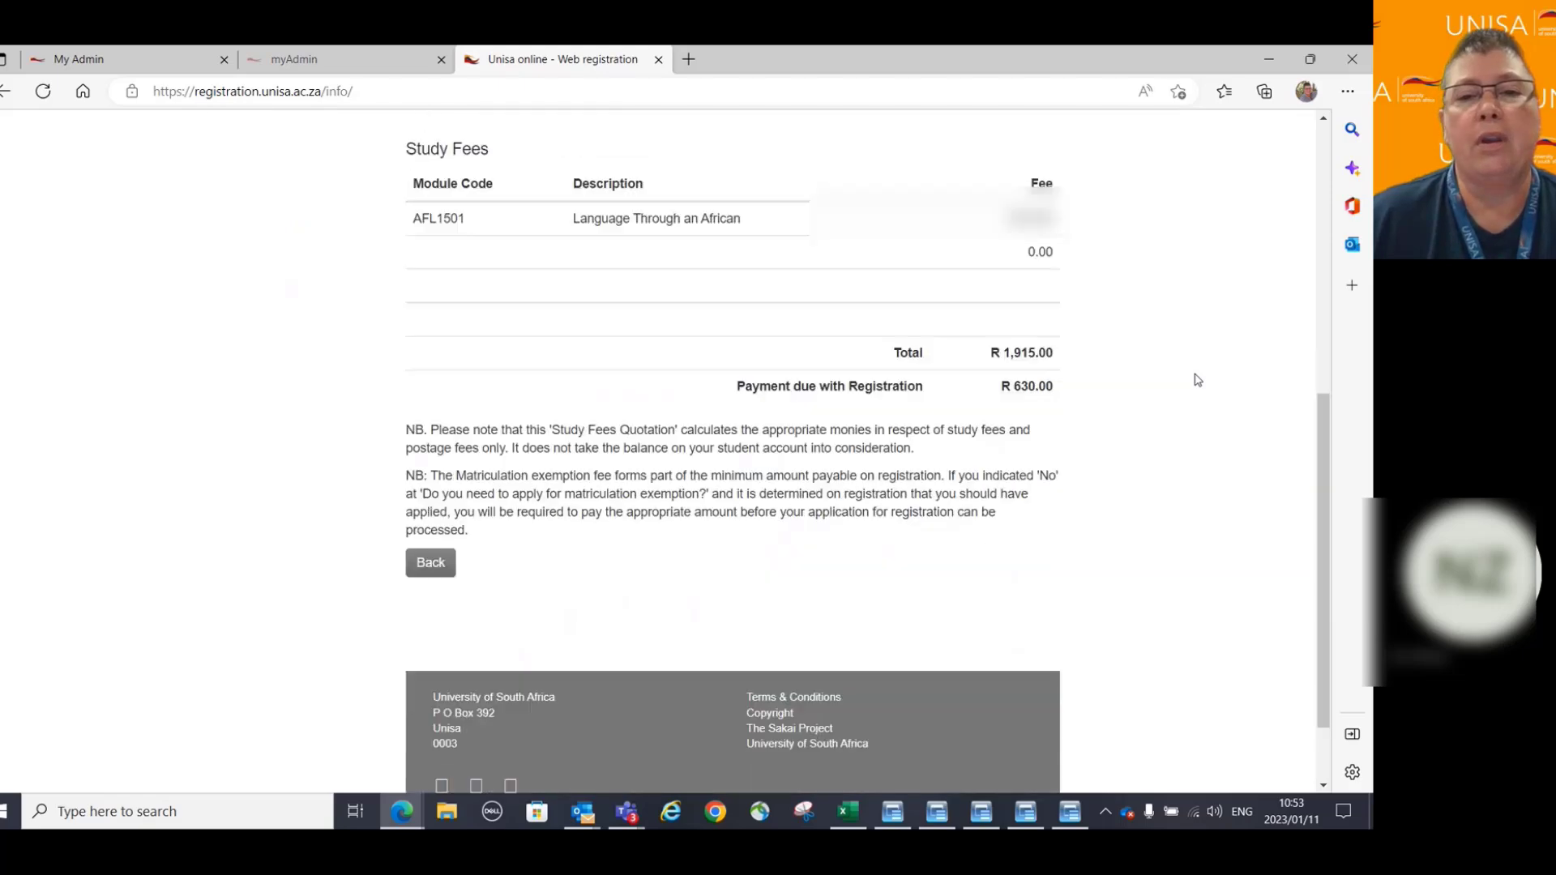
scroll(1198, 380, down, 2)
scroll(1198, 380, up, 8)
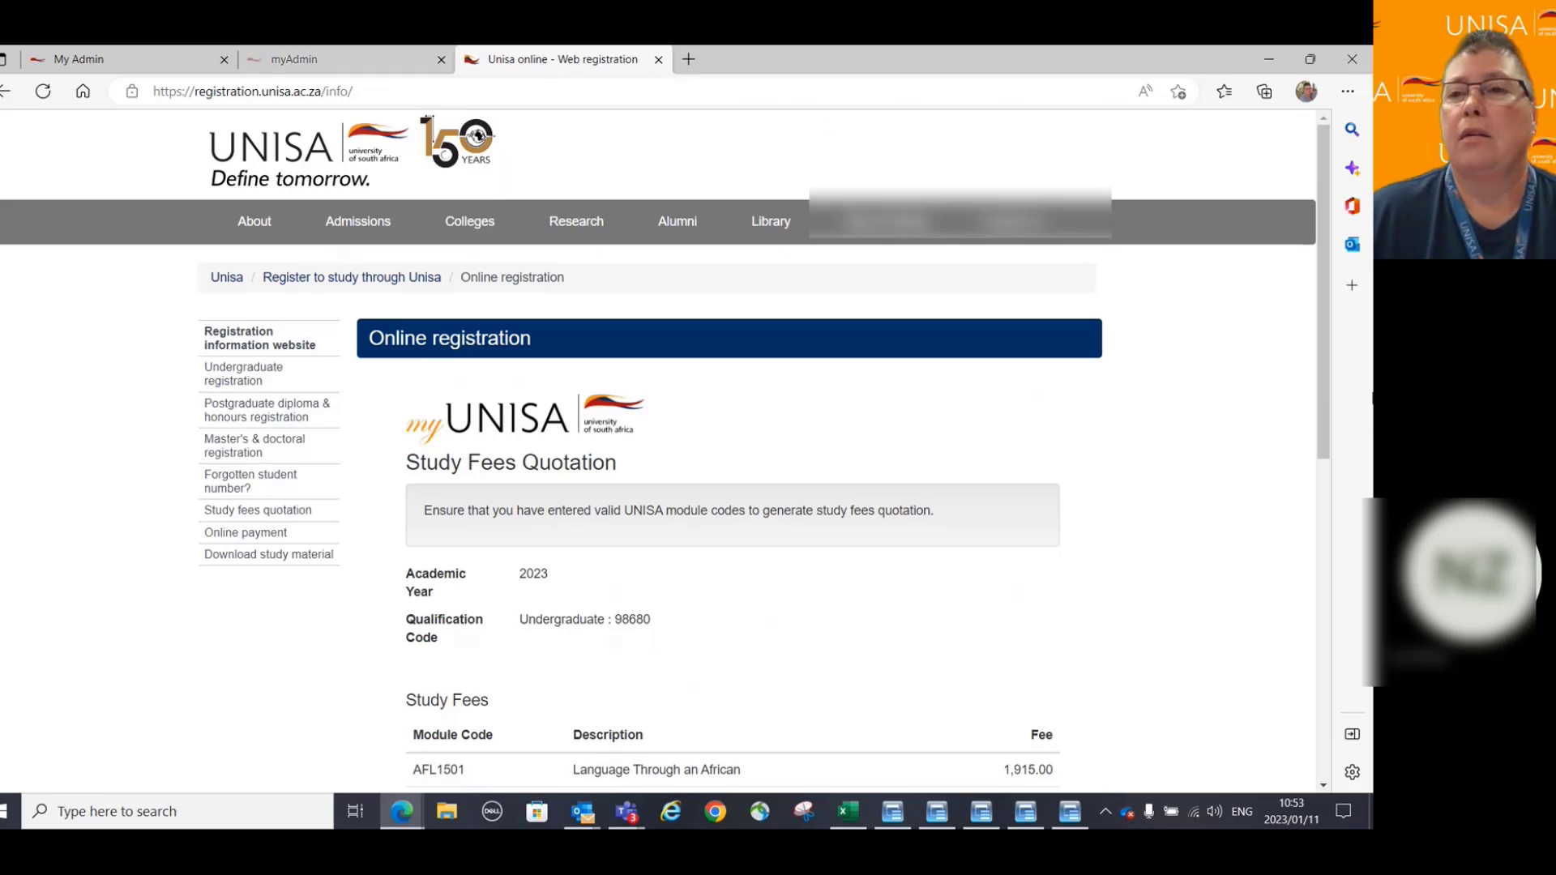
scroll(1181, 405, down, 8)
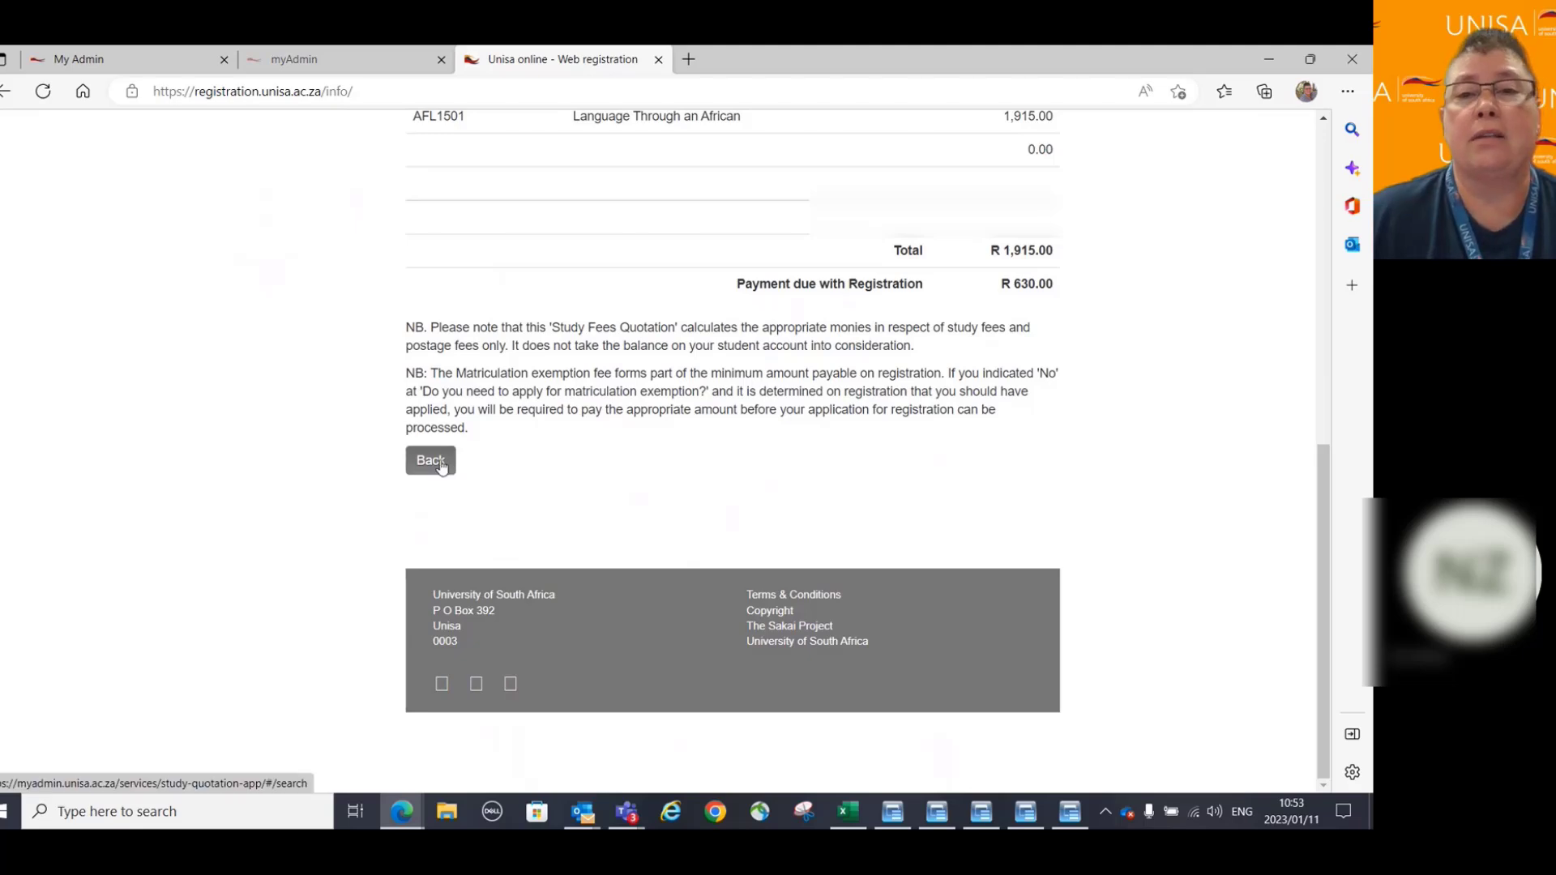
Leave the quotation and return to the myAdmin tab with its not-registered notice.
click(436, 472)
scroll(1220, 428, up, 6)
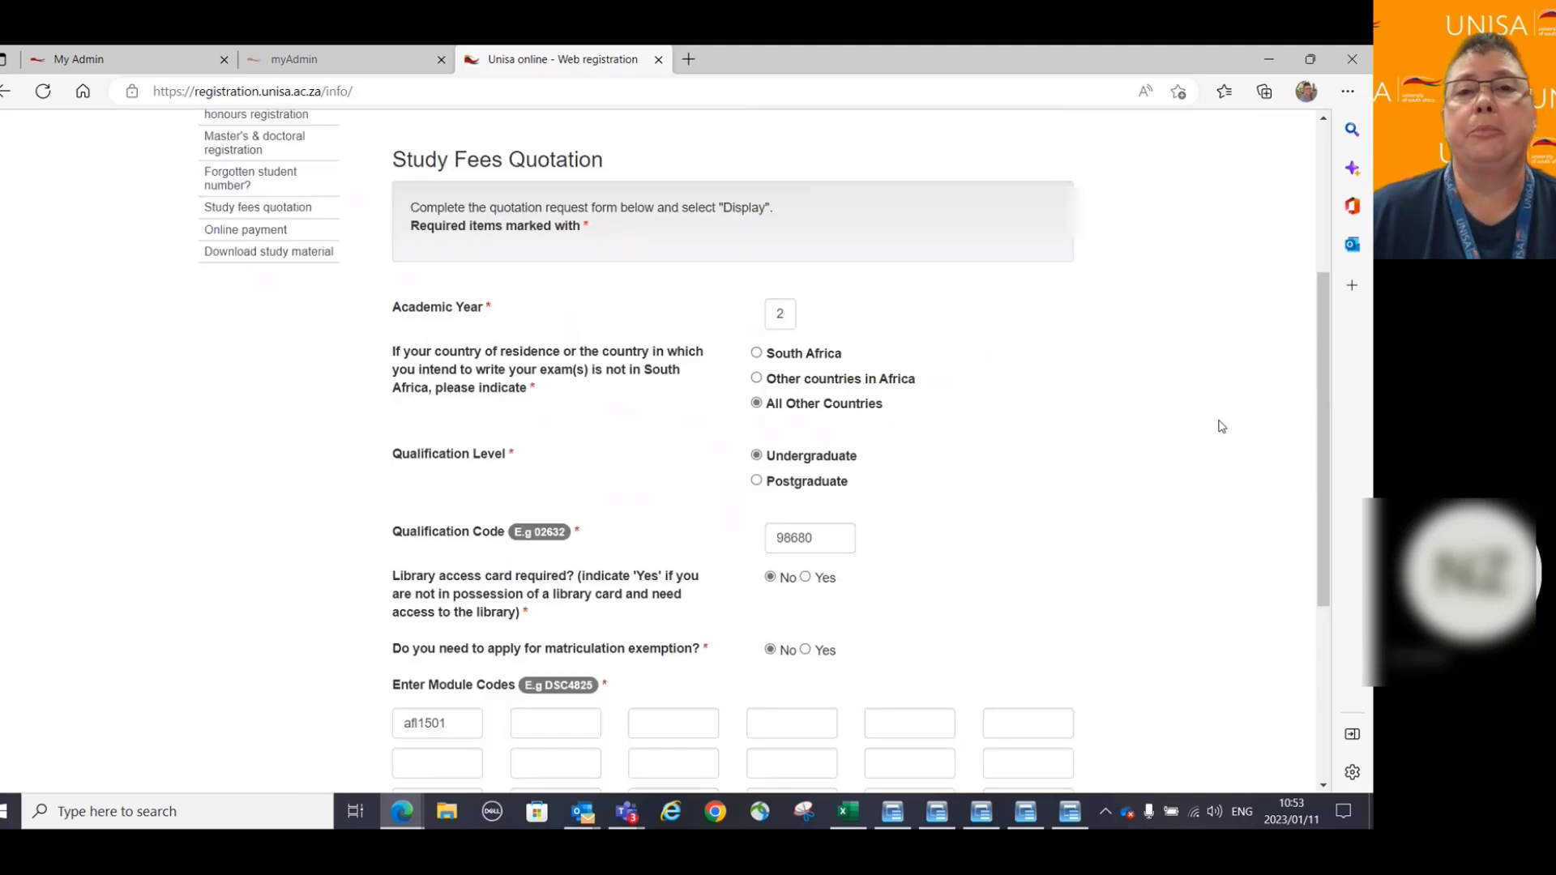
scroll(1220, 428, up, 3)
click(379, 58)
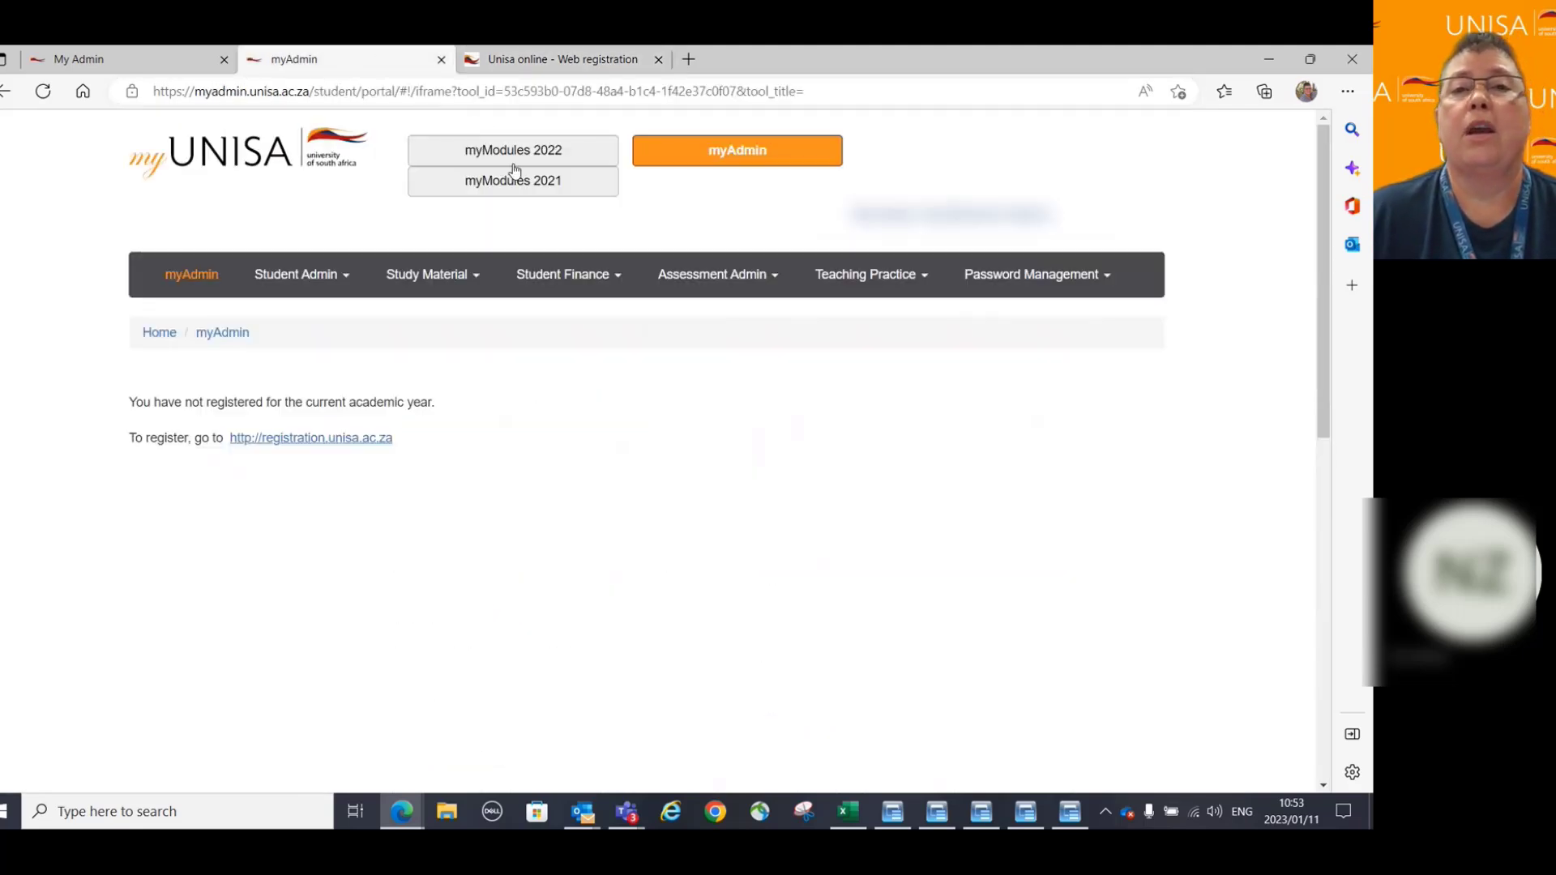